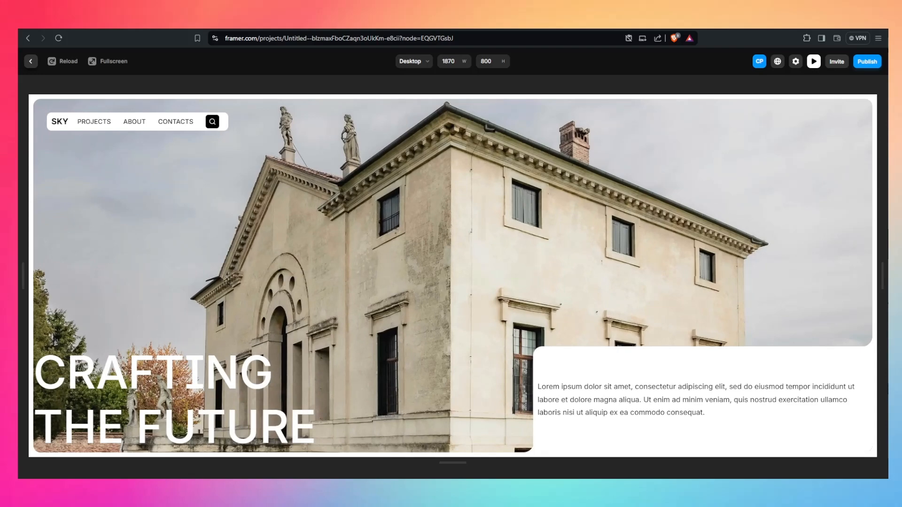
Exit the preview and examine the settings of the finished HeroSection and its Desktop breakpoint
key("Escape")
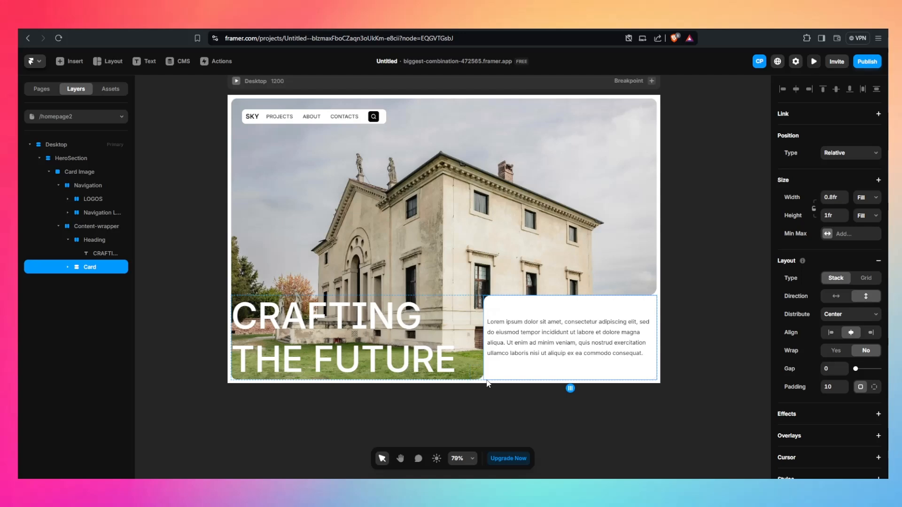
left_click(230, 97)
scroll(309, 127, "up", 1)
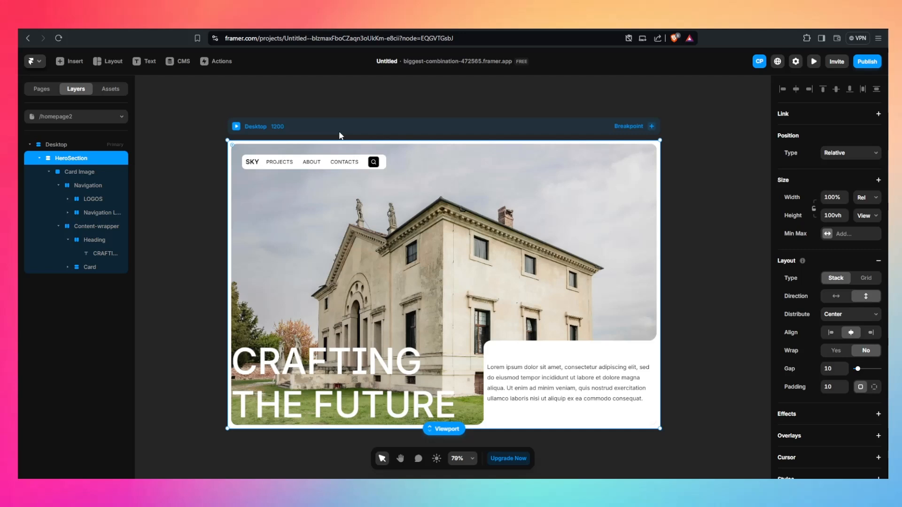
left_click(263, 132)
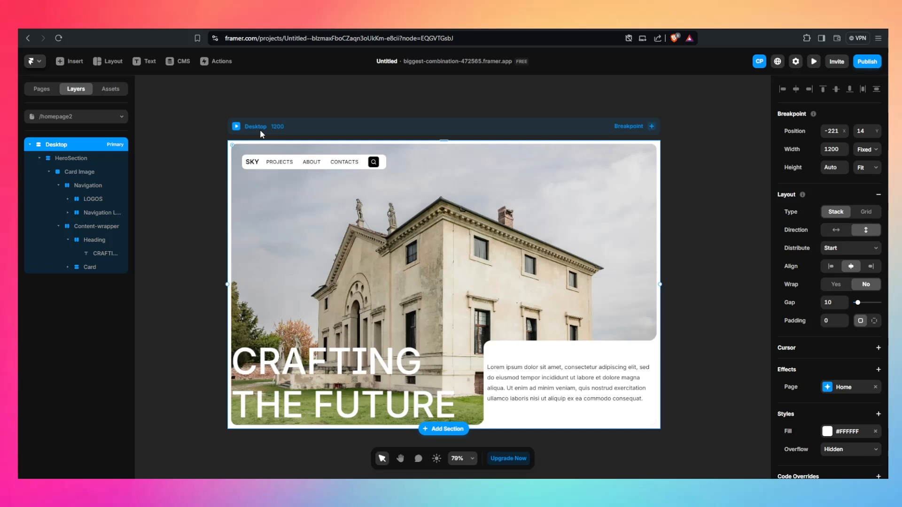
scroll(337, 237, "down", 2)
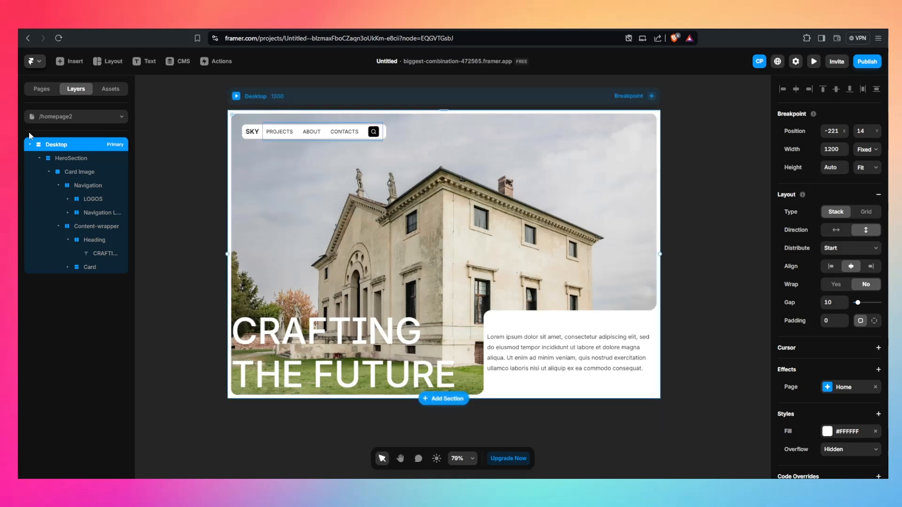
Create a new web page named /hero-sction
left_click(42, 89)
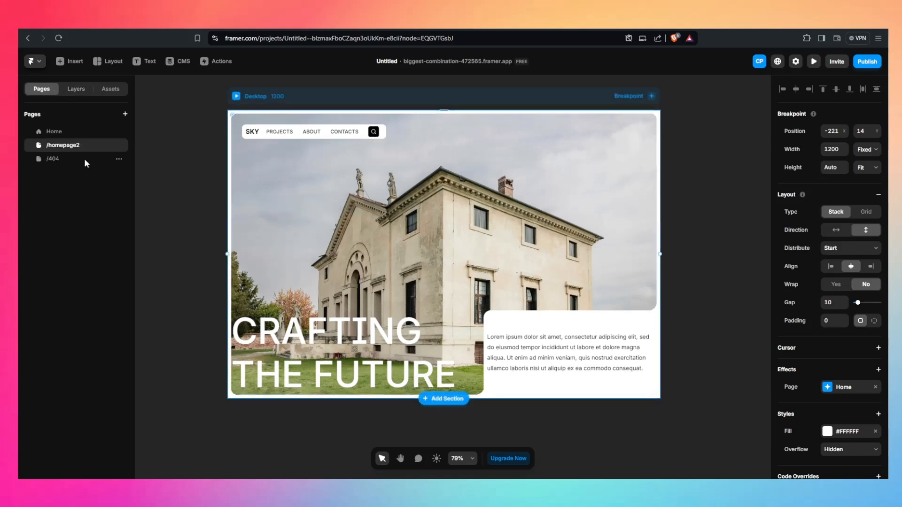
left_click(124, 116)
left_click(145, 120)
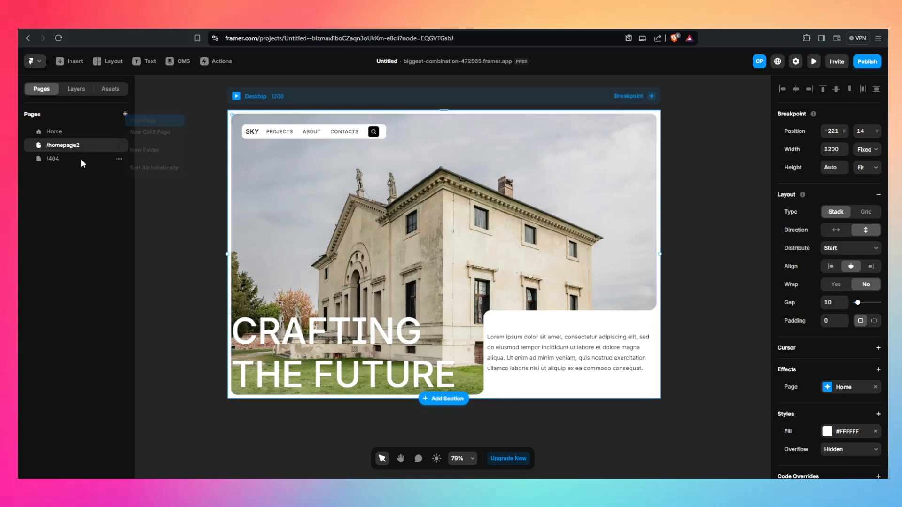
type("Home")
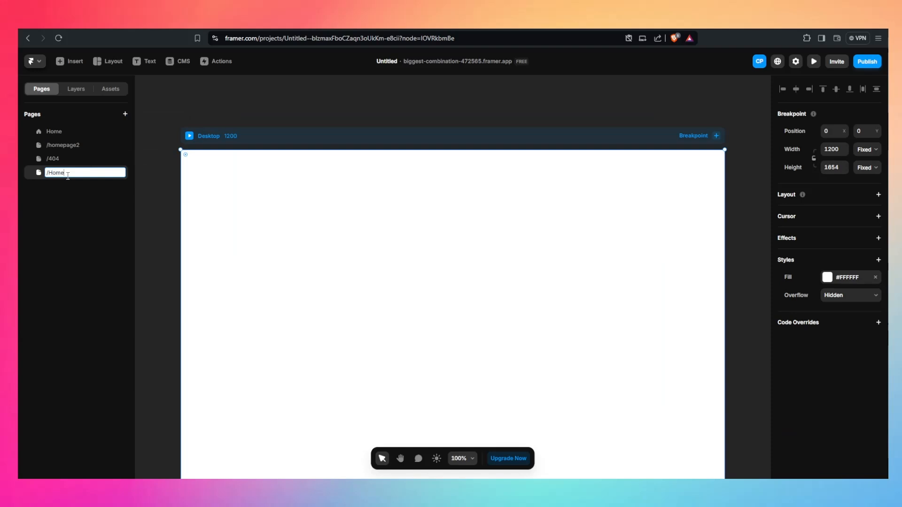
key("BackSpace")
key("BackSpace")
key("BackSpace")
key("BackSpace")
key("BackSpace")
key("BackSpace")
type("ero Sectio")
type("n")
key("Return")
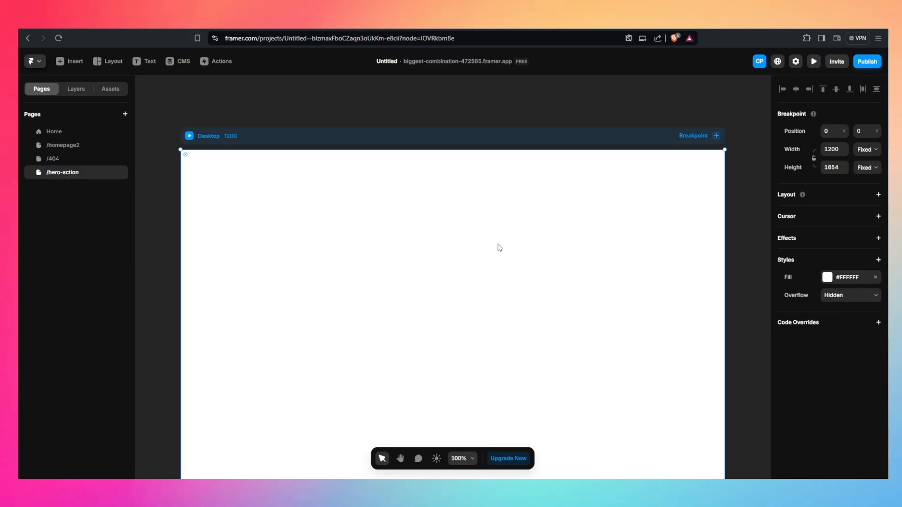
Move the new page's Desktop breakpoint to about X -26, Y -100 on the canvas
left_click_drag(414, 135, 402, 91)
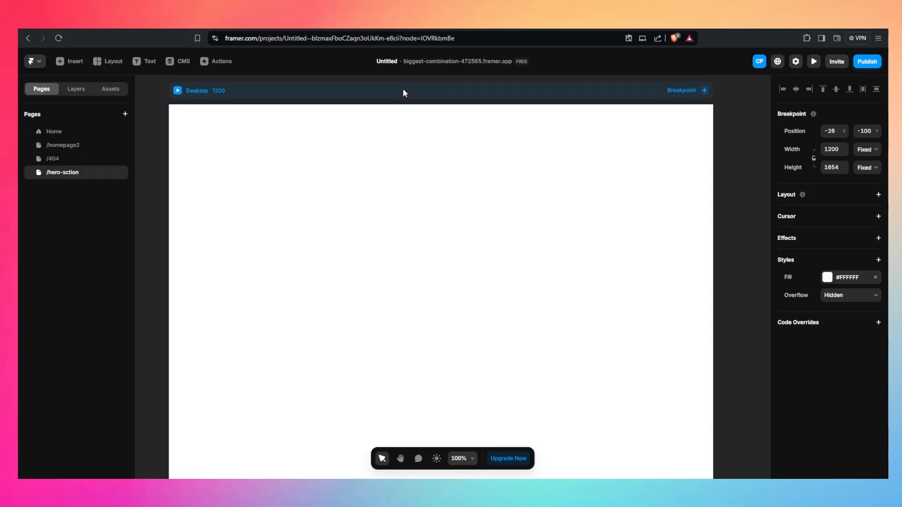
scroll(468, 187, "down", 1)
key("space")
left_click_drag(502, 326, 500, 304)
scroll(422, 183, "up", 1)
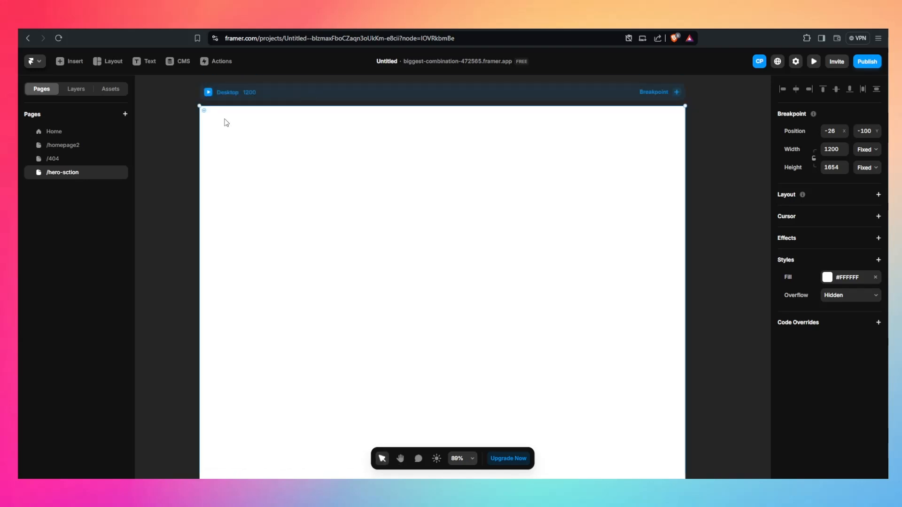
Set the Desktop breakpoint's height to 1000
left_click(836, 165)
type("a")
type("1000")
left_click(709, 251)
left_click(442, 256)
scroll(478, 217, "down", 3)
scroll(479, 216, "up", 4)
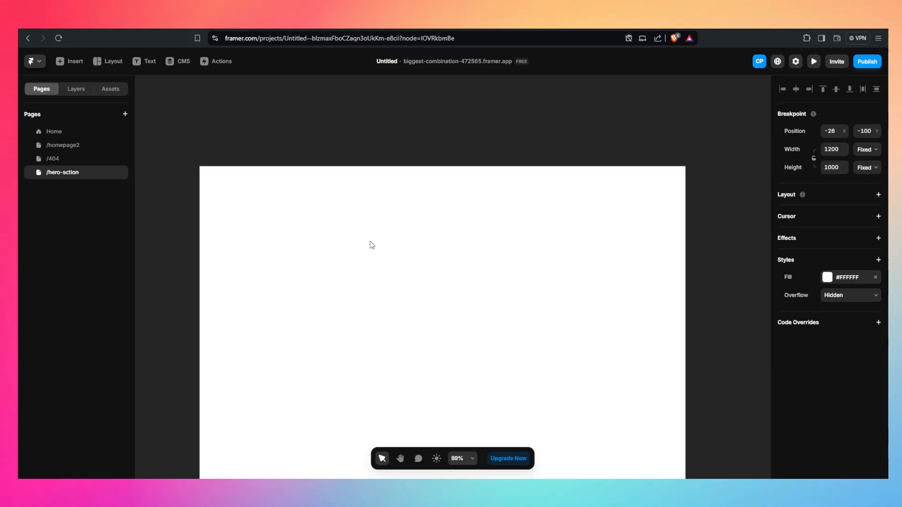
Draw a frame about 1153 by 785 inside the Desktop breakpoint and rename it Hero Section
left_click(76, 89)
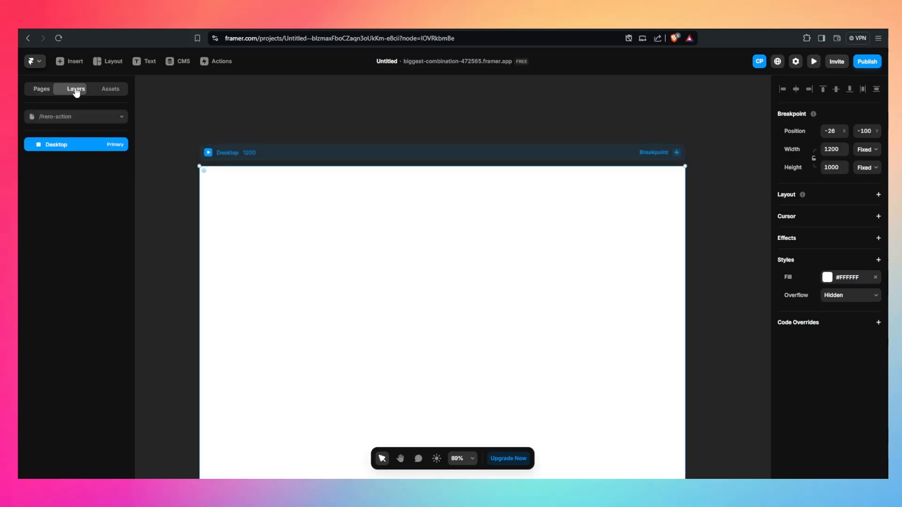
scroll(387, 187, "down", 2)
key("f")
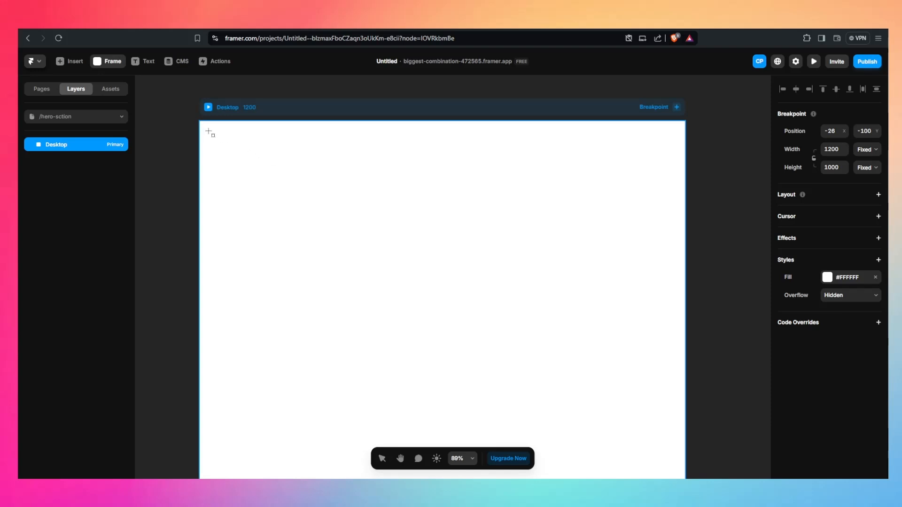
left_click_drag(205, 127, 672, 444)
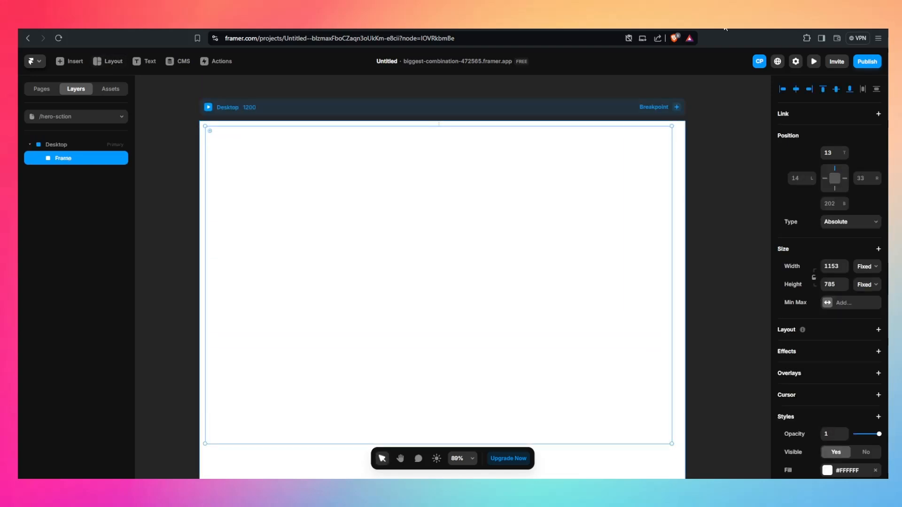
double_click(63, 159)
type("Hero")
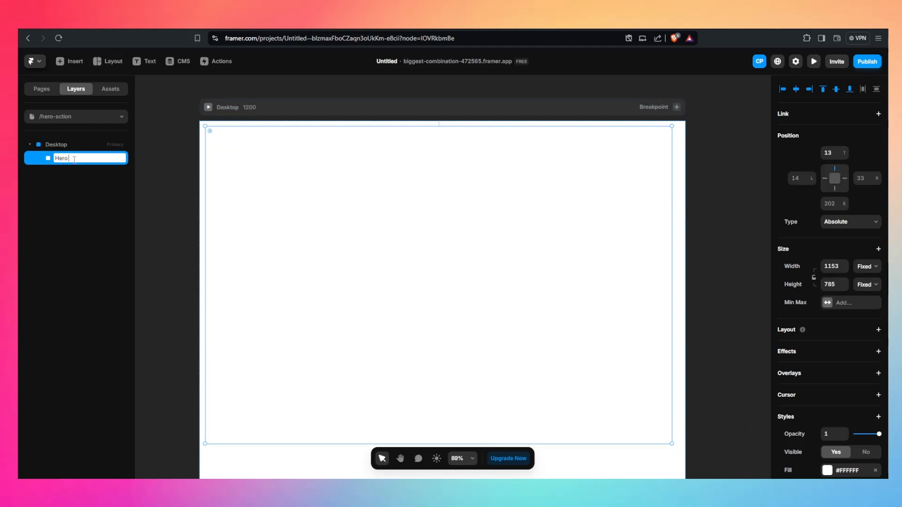
type(" Section")
key("Return")
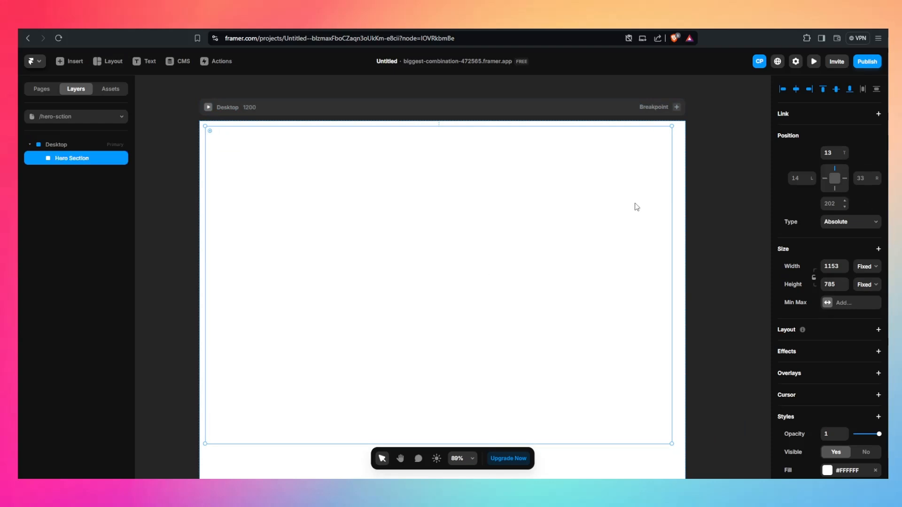
Add a vertical stack layout to Desktop and size the Hero Section frame to 100% width and 100vh height
left_click(61, 147)
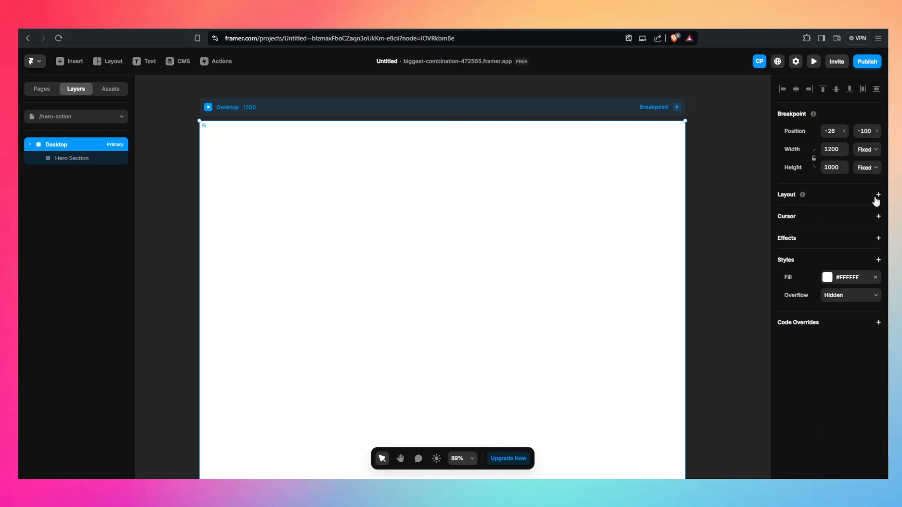
left_click(878, 195)
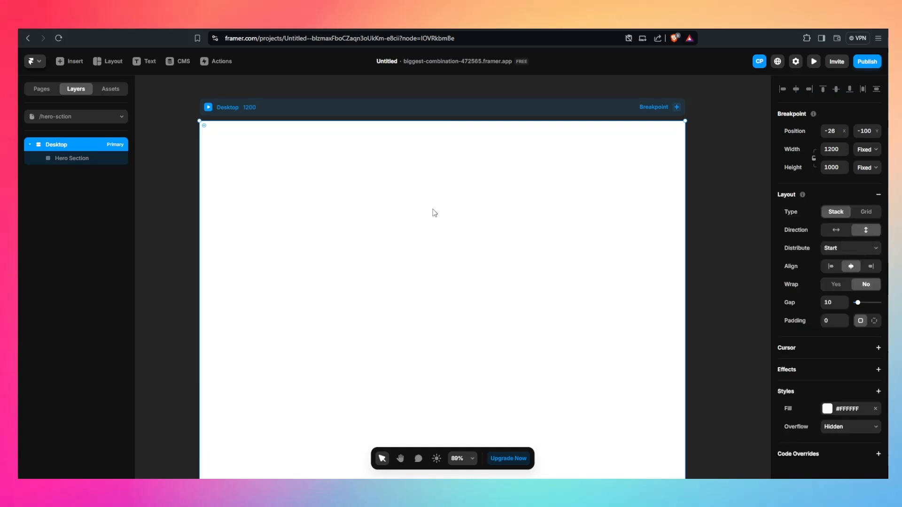
left_click(62, 160)
scroll(606, 212, "down", 1)
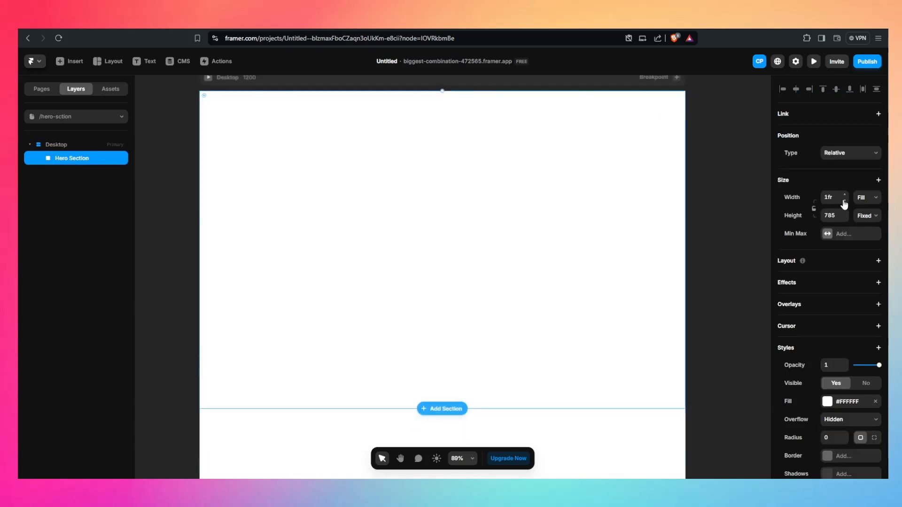
left_click(836, 197)
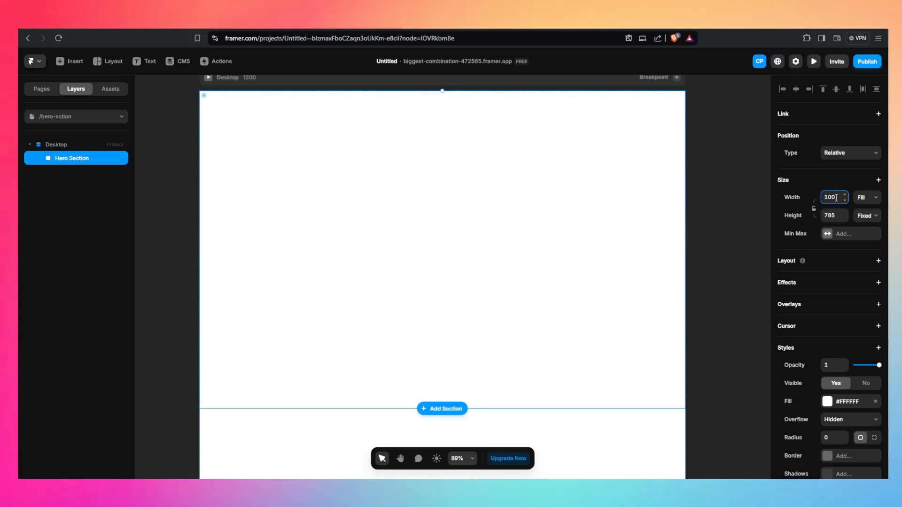
key("Return")
left_click(834, 216)
key("BackSpace")
key("Return")
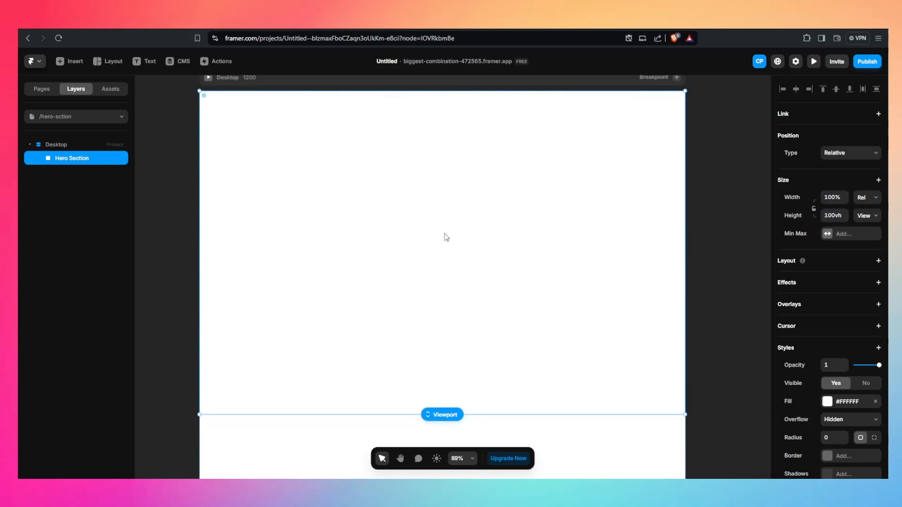
Fill the Hero Section frame with dark red #870808
left_click(828, 401)
left_click_drag(672, 352, 750, 348)
left_click(724, 246)
left_click(376, 288)
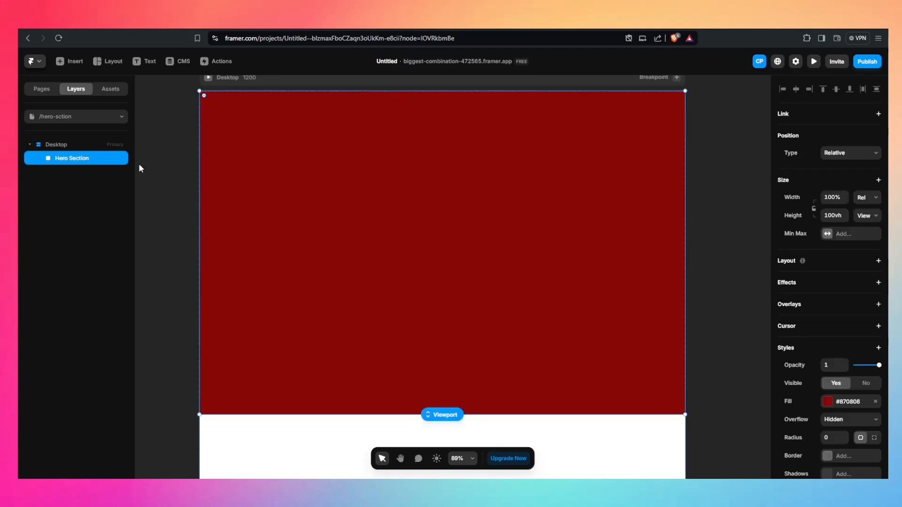
Set the padding of the Desktop breakpoint's stack layout to 10
scroll(832, 292, "down", 3)
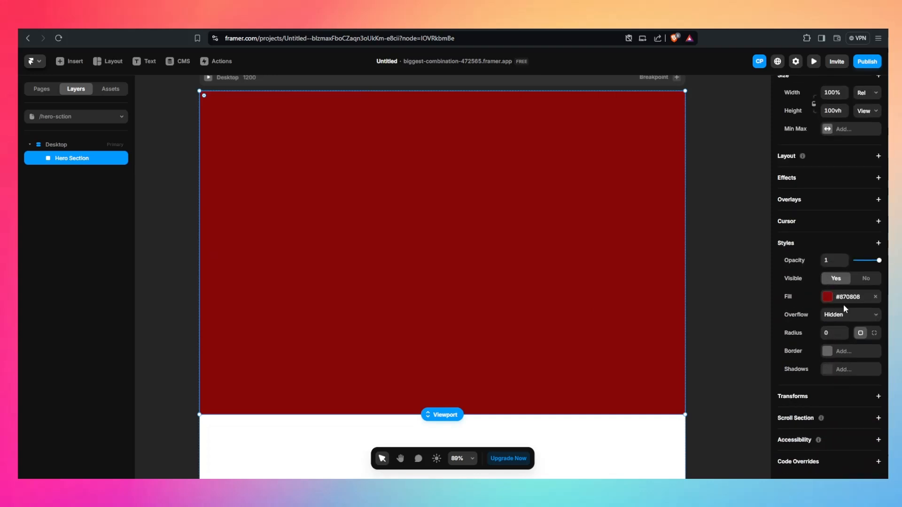
scroll(842, 376, "up", 3)
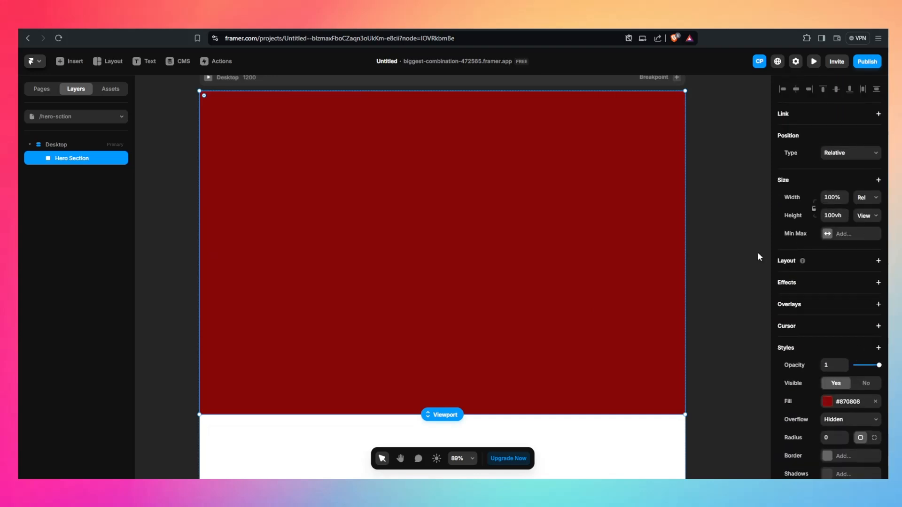
left_click(58, 144)
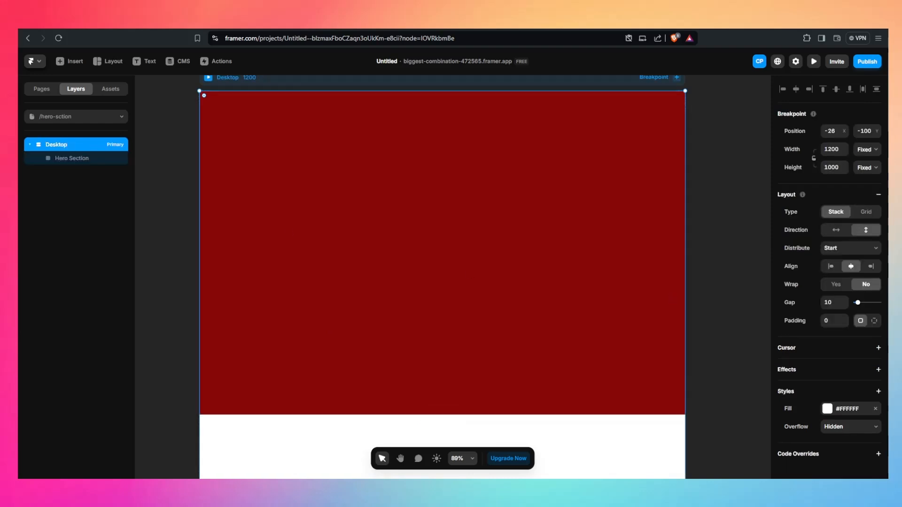
left_click(830, 319)
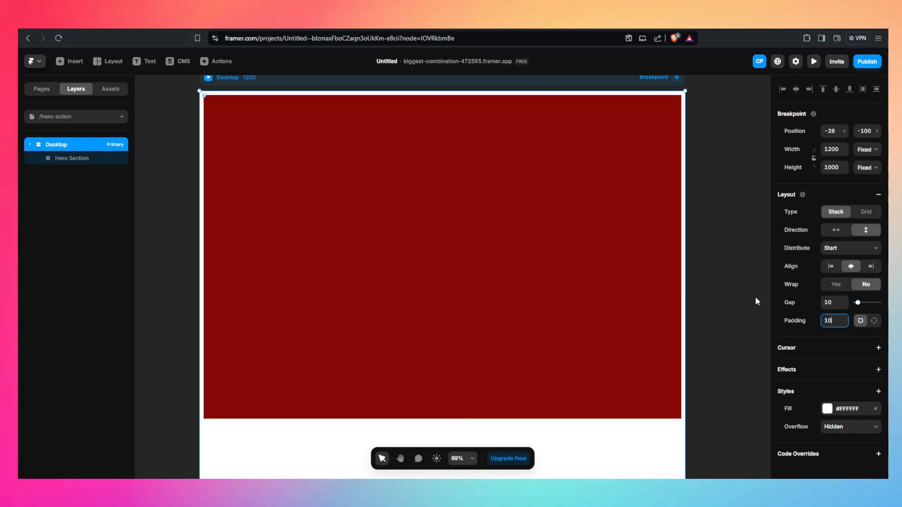
Change the Hero Section's fill to an Unsplash image by searching "luxurious villa" and choosing the orange-roofed house photo
left_click(203, 282)
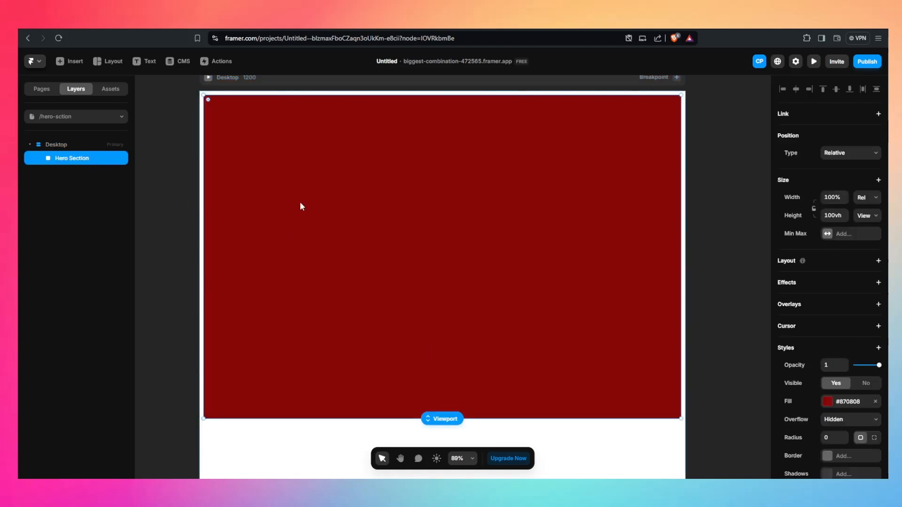
left_click(830, 403)
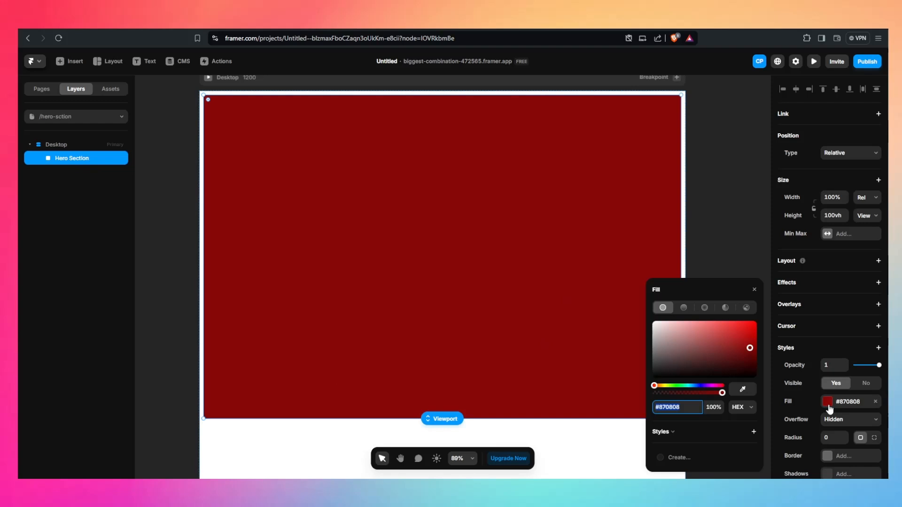
left_click(747, 309)
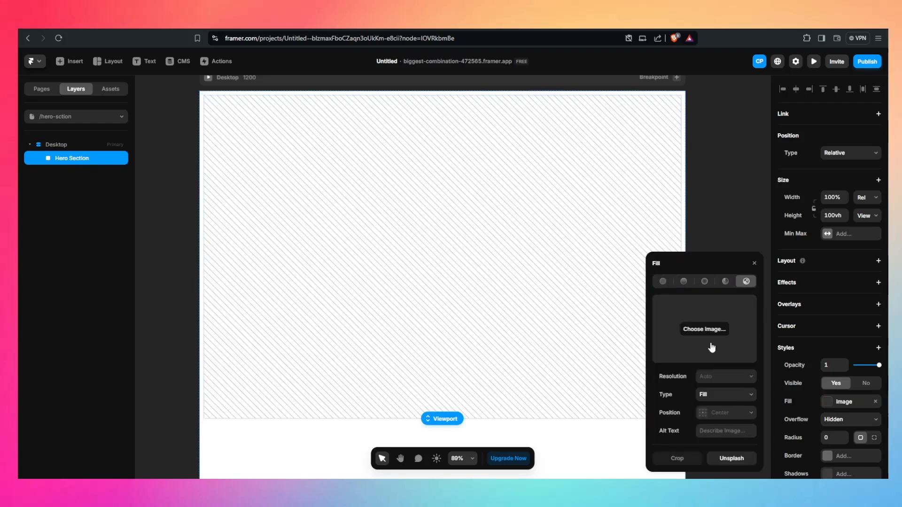
left_click(732, 459)
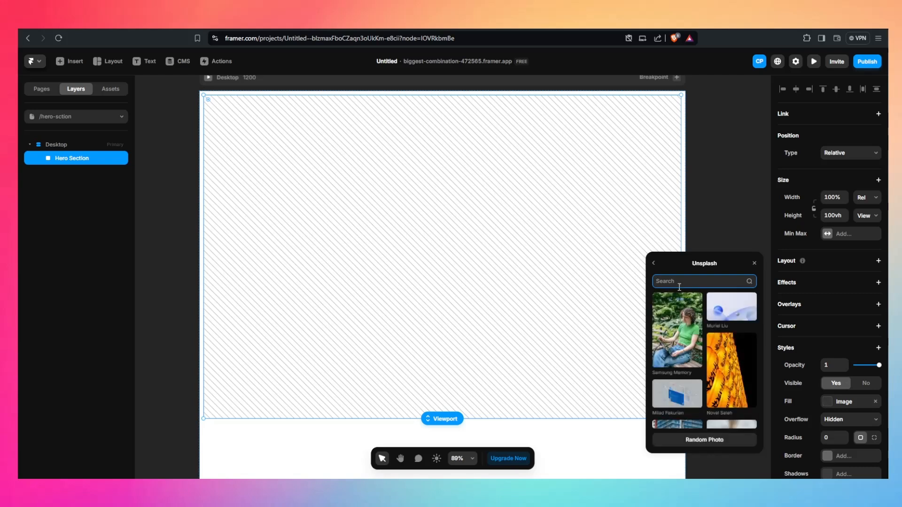
type("lux")
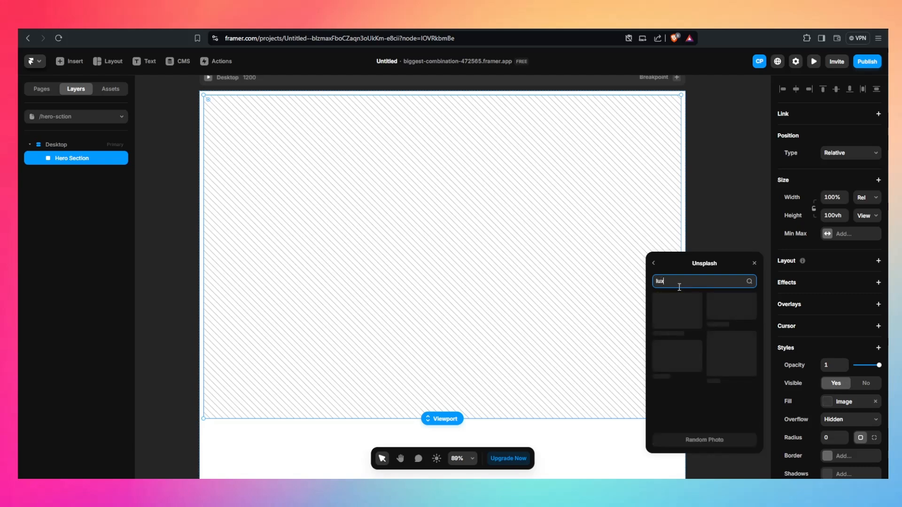
type("urious villa")
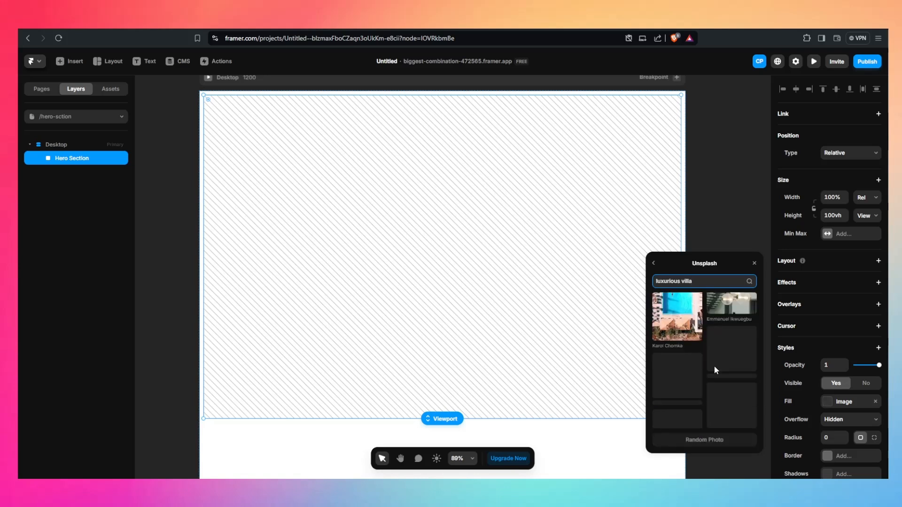
scroll(716, 370, "down", 5)
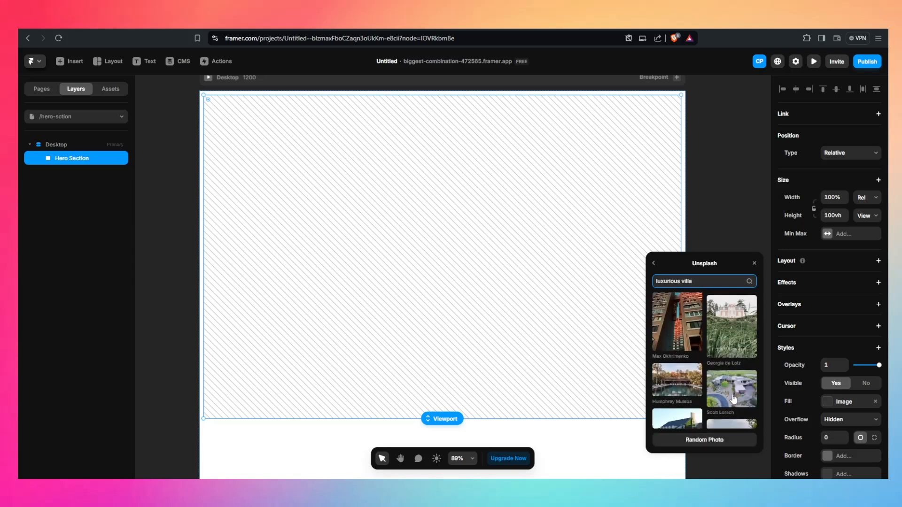
scroll(733, 390, "down", 5)
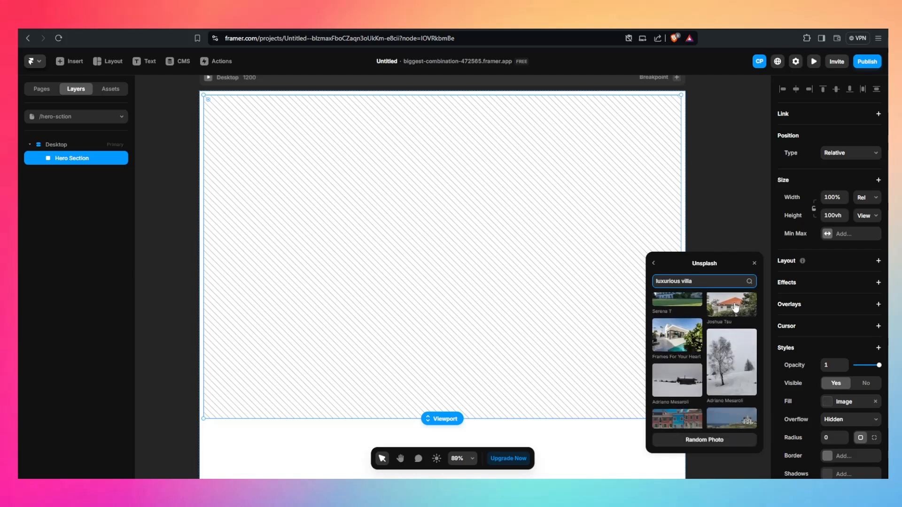
left_click(736, 308)
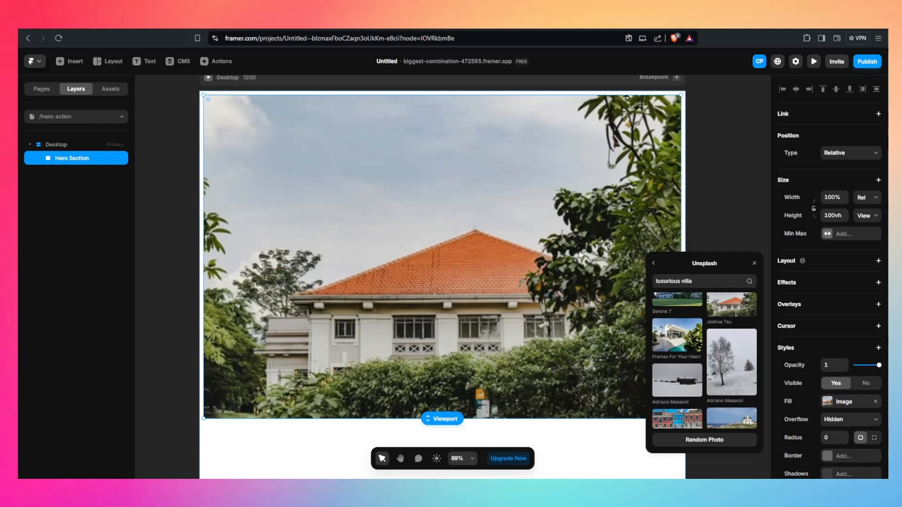
Reopen the Hero Section's image fill and search Unsplash for "luxurious villa"
left_click(720, 189)
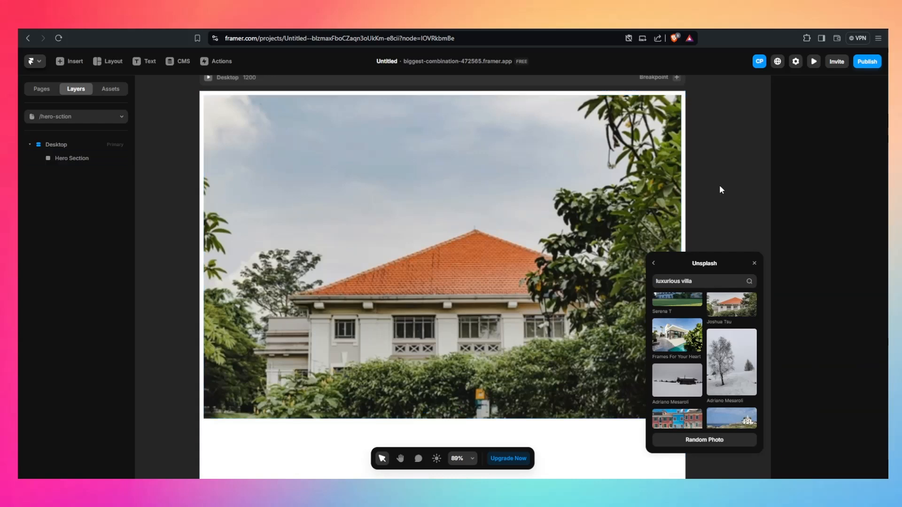
left_click(391, 304)
scroll(391, 305, "down", 3)
scroll(404, 273, "up", 2)
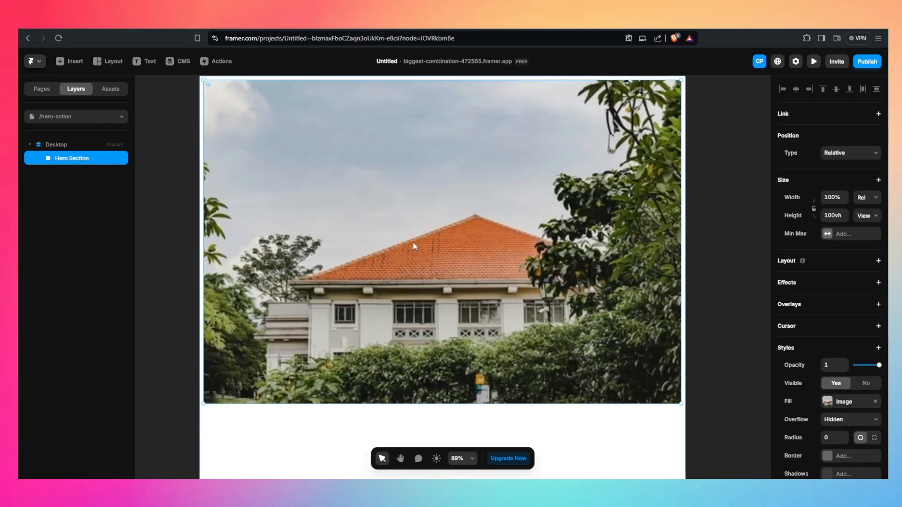
left_click(841, 402)
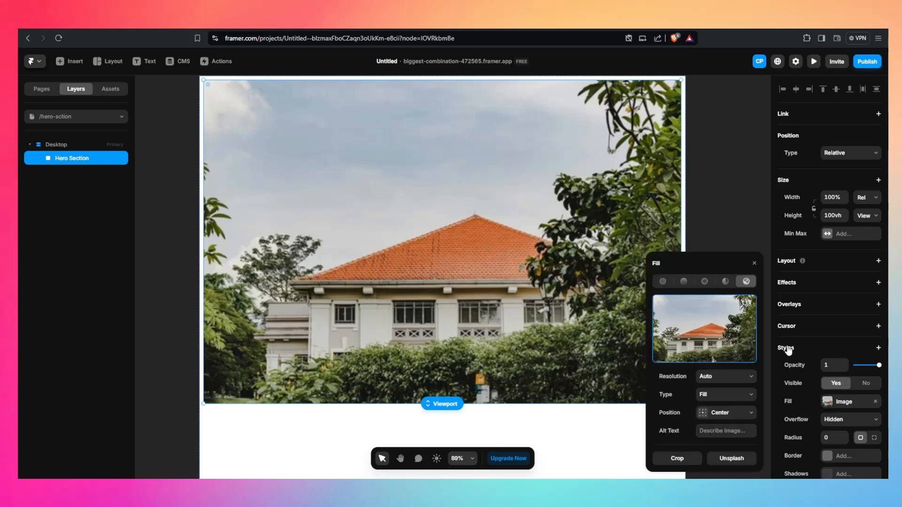
left_click(735, 459)
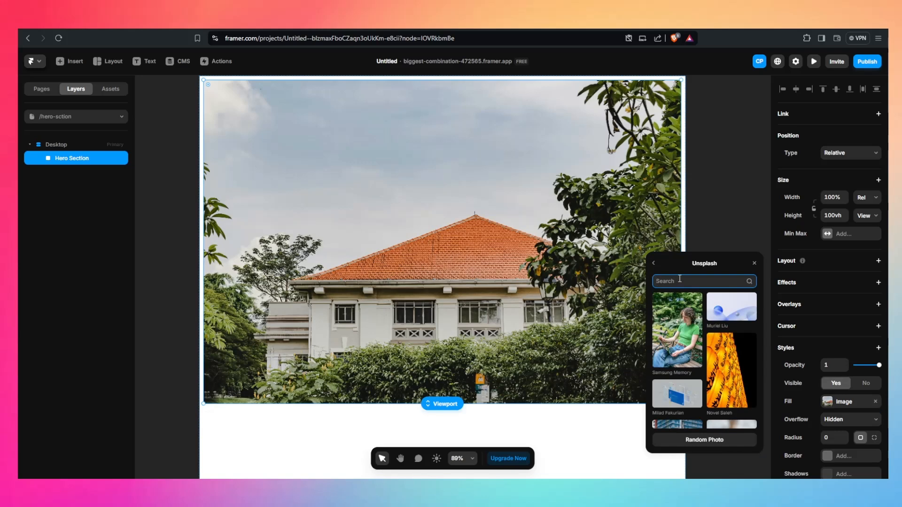
type("luxuri")
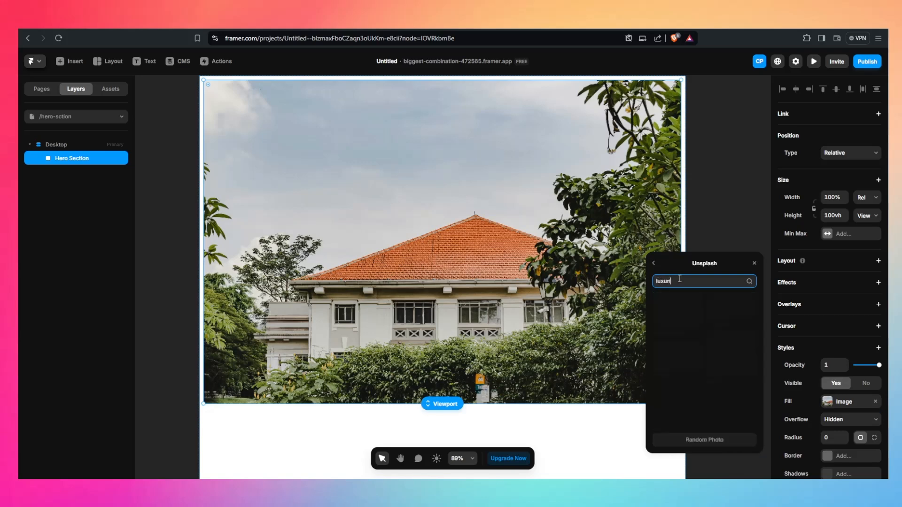
type("ous villa")
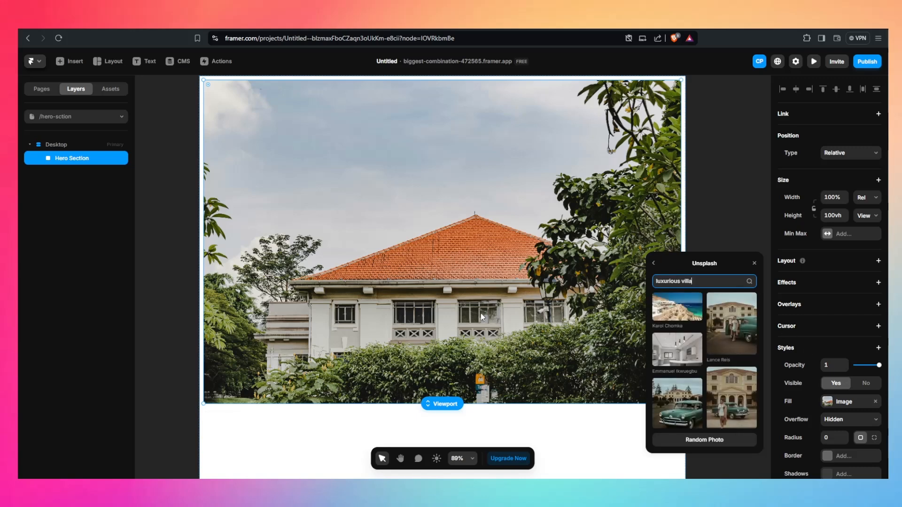
Replace the Hero Section's image with the Unsplash photo of a pale stone villa with rooftop statues on a green lawn
scroll(481, 316, "down", 1)
scroll(481, 316, "up", 6)
scroll(480, 316, "down", 7)
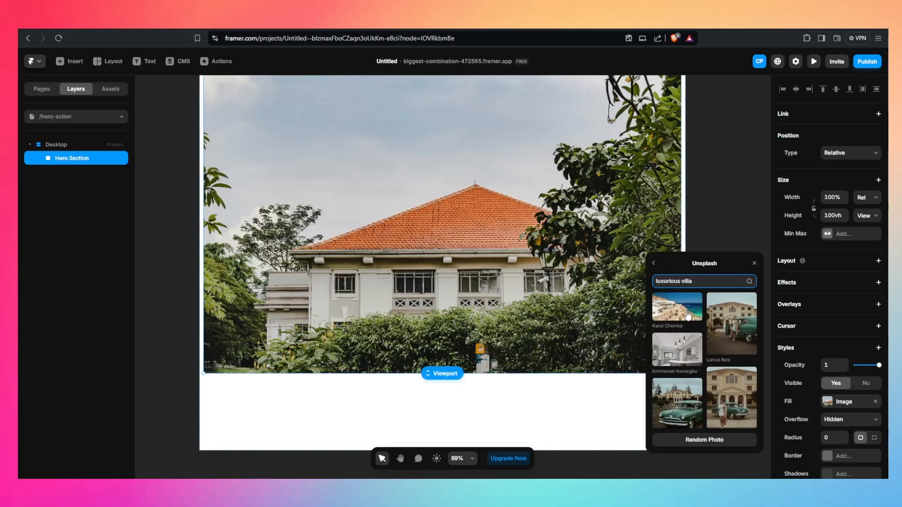
scroll(705, 340, "down", 5)
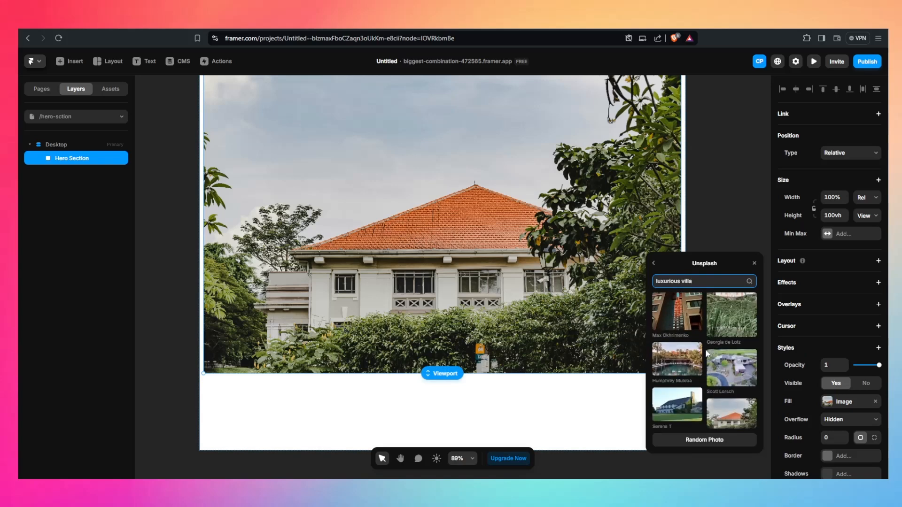
scroll(707, 353, "down", 3)
scroll(739, 372, "down", 2)
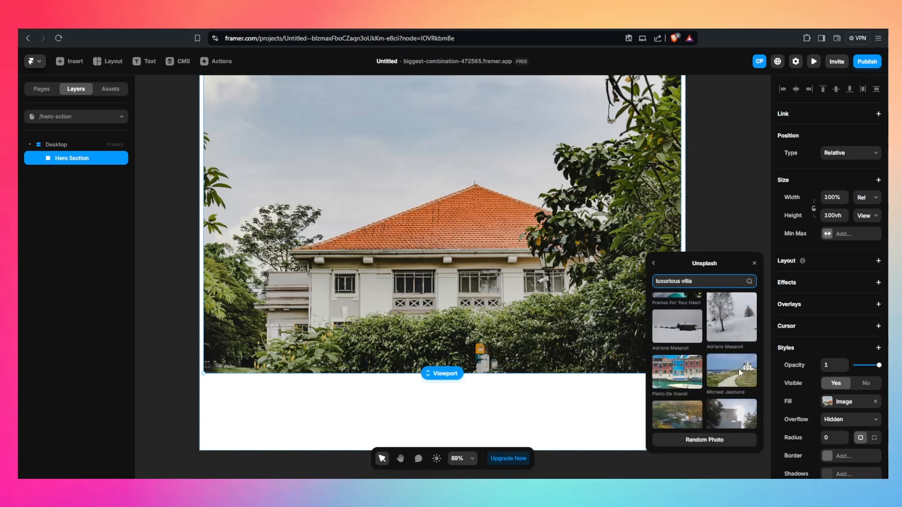
scroll(738, 370, "down", 6)
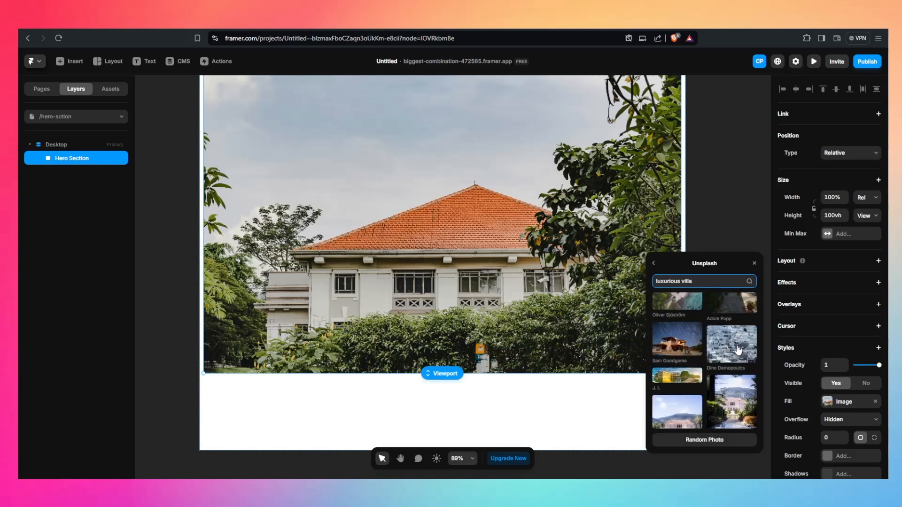
scroll(739, 350, "down", 6)
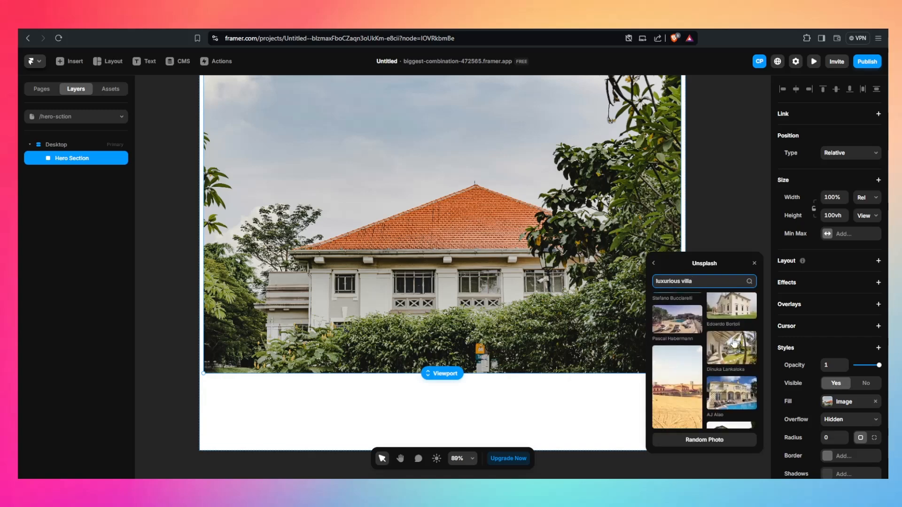
left_click(732, 303)
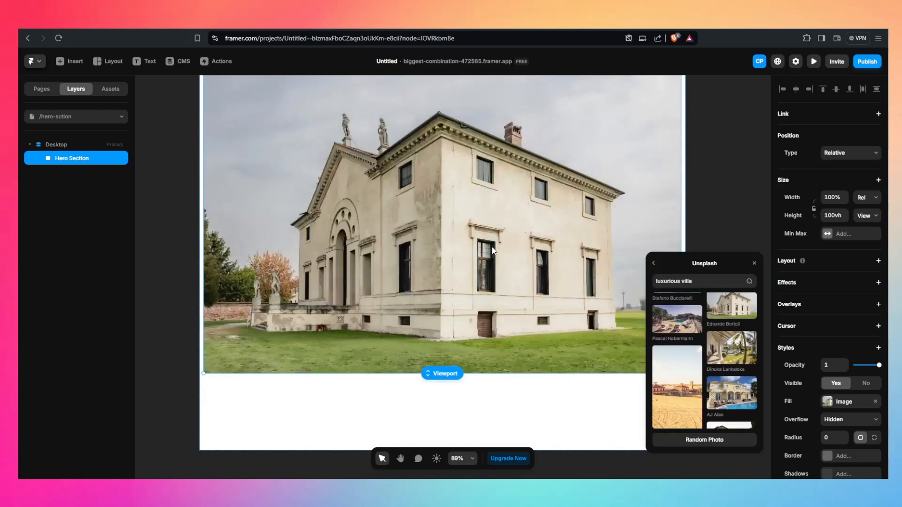
left_click(534, 392)
scroll(466, 258, "up", 1)
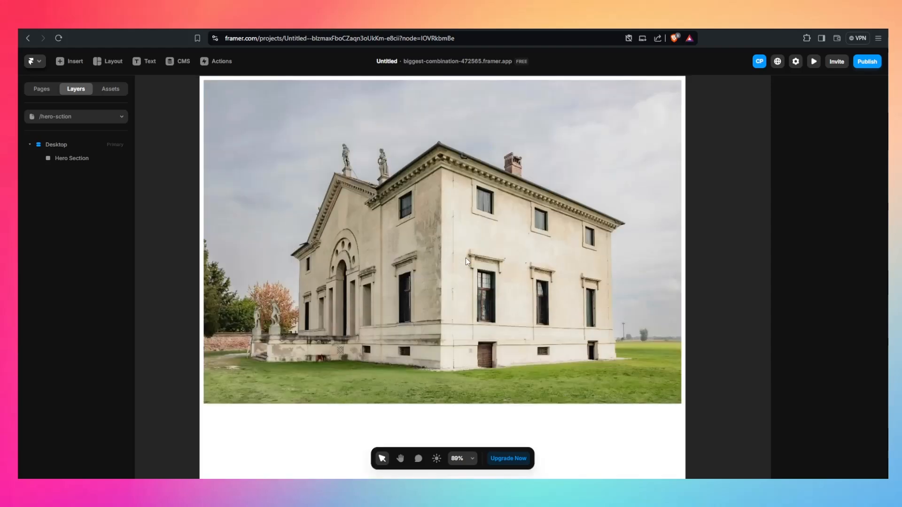
scroll(467, 258, "up", 2)
left_click(312, 185)
scroll(312, 186, "down", 2)
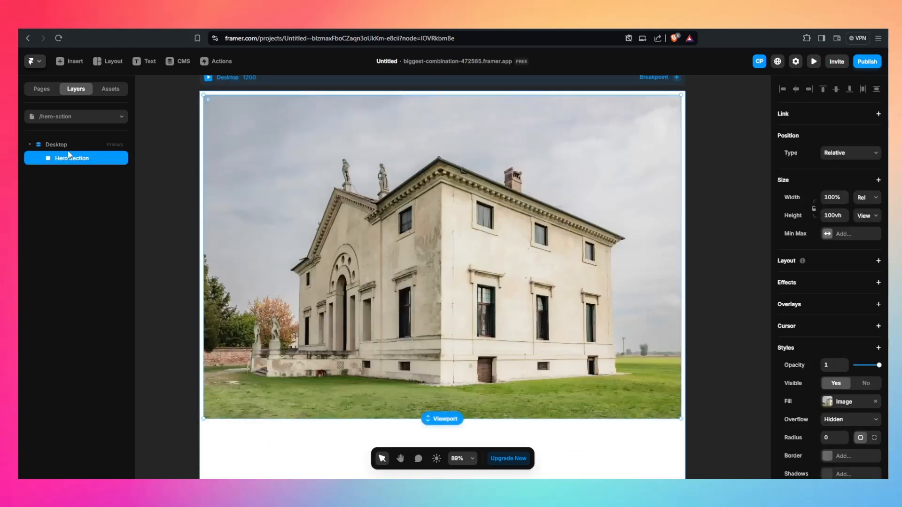
left_click(70, 147)
left_click(69, 156)
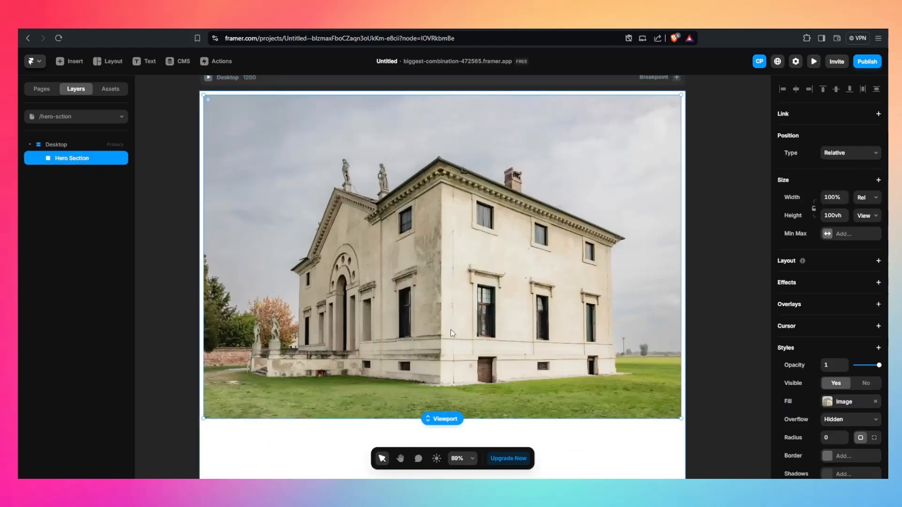
scroll(450, 329, "up", 1)
scroll(450, 329, "down", 2)
Draw a wide frame about 1155 by 224 over the villa image and rename it ContentWrapper
key("f")
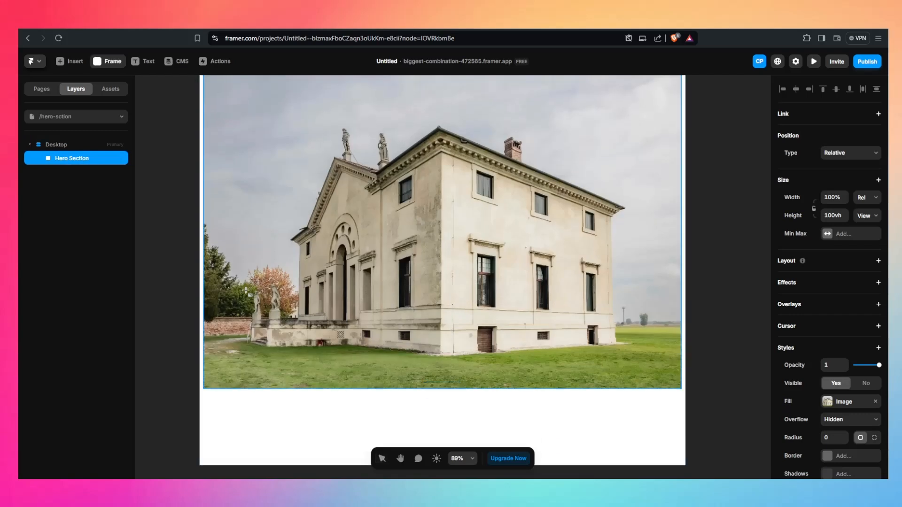
left_click_drag(209, 236, 675, 326)
left_click_drag(519, 282, 503, 287)
double_click(81, 171)
type("C")
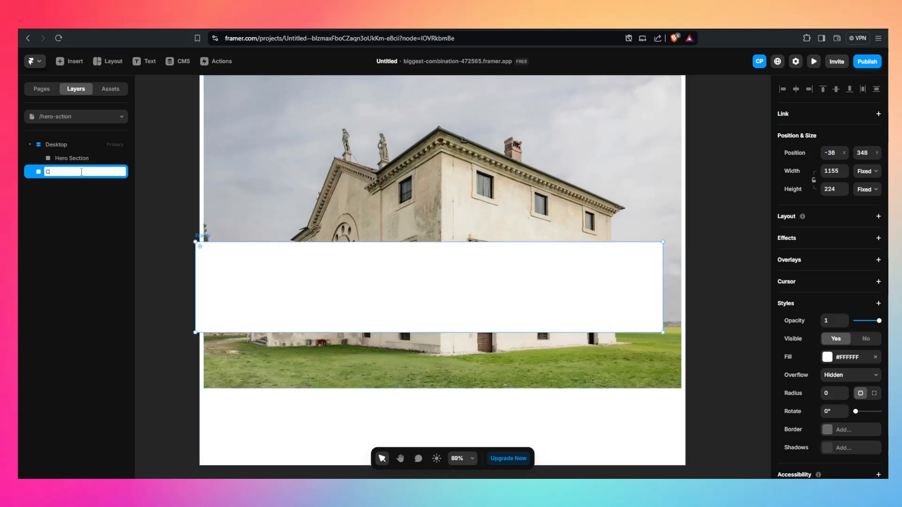
type("OntentWrapper")
key("Return")
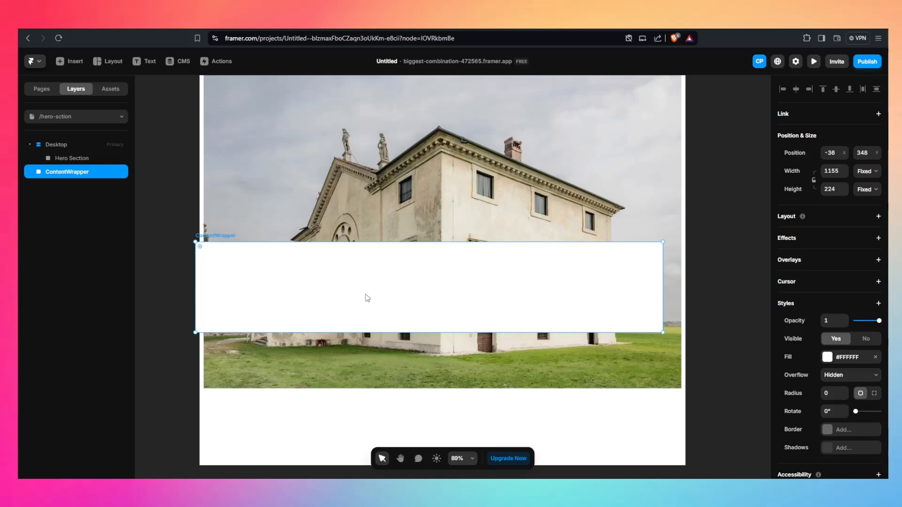
Add a horizontal stack layout to the Hero Section and nest the ContentWrapper frame inside it
left_click(836, 173)
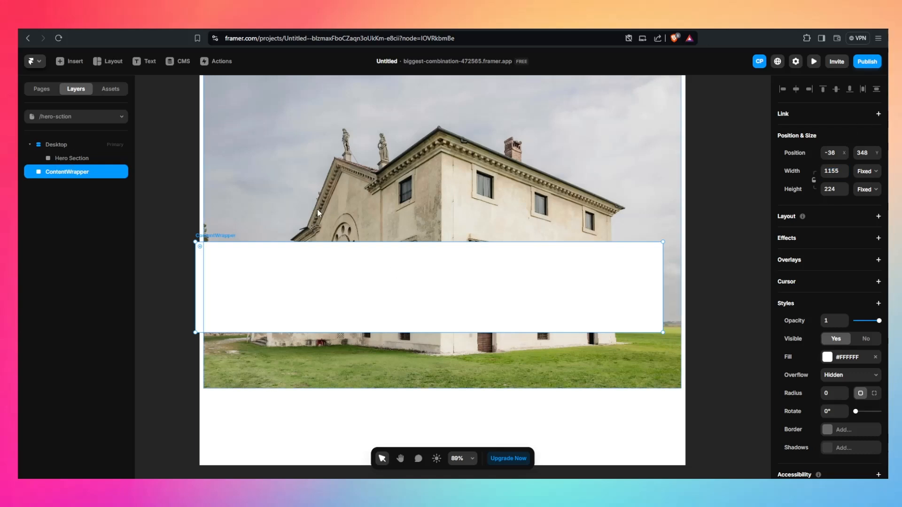
left_click(72, 158)
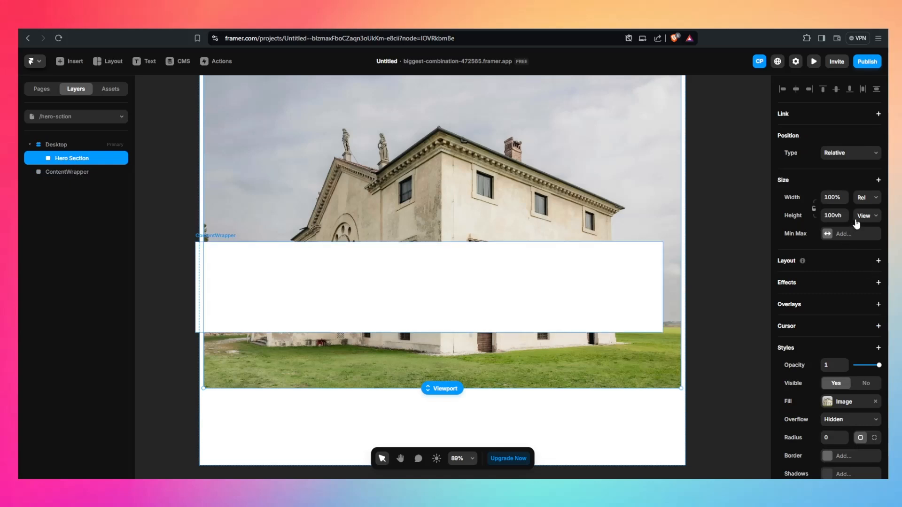
left_click(878, 261)
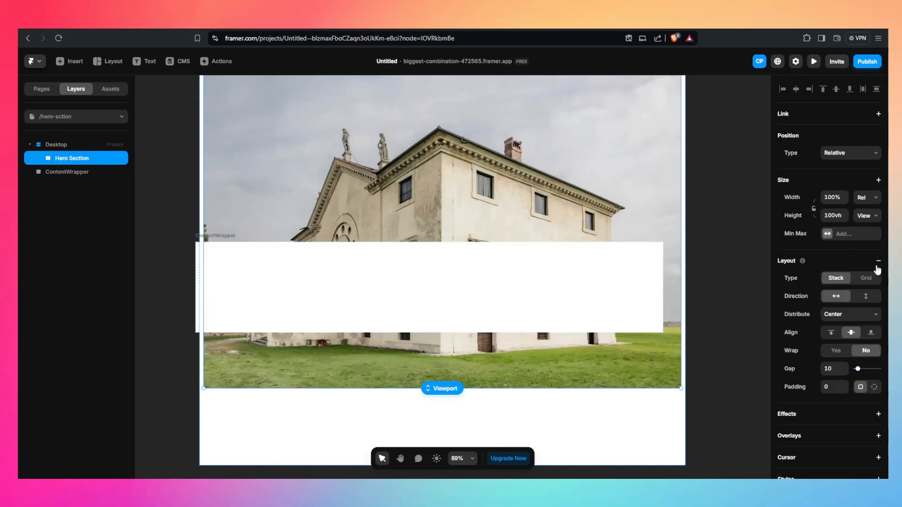
left_click_drag(66, 173, 81, 163)
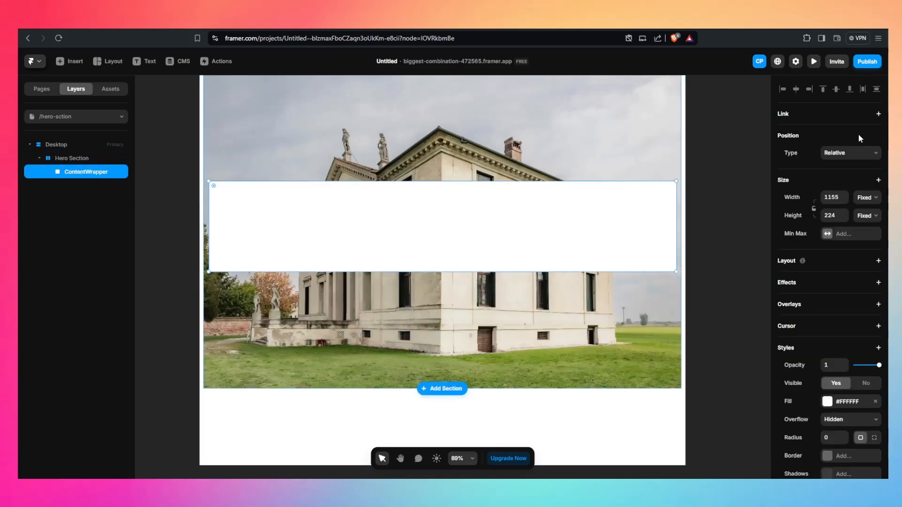
Make the ContentWrapper absolutely positioned and size it to 100% width and 30% height
left_click(852, 152)
left_click(841, 168)
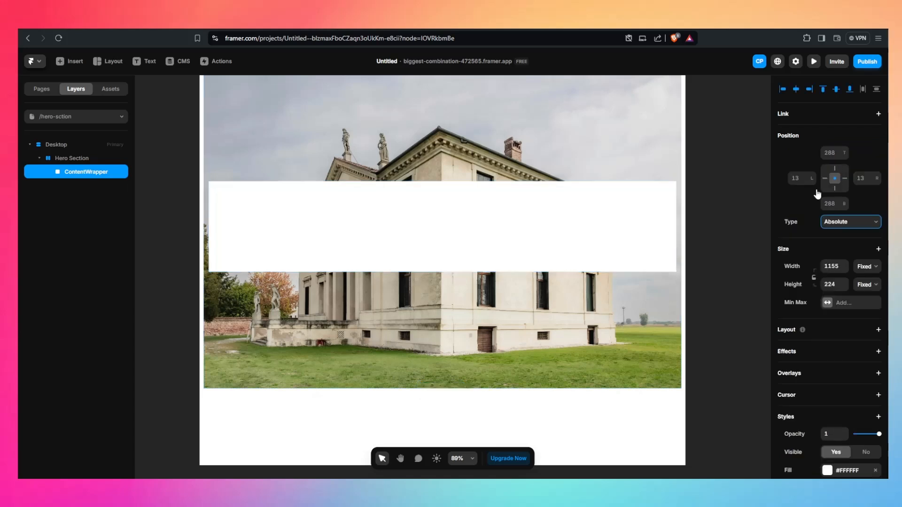
left_click(832, 266)
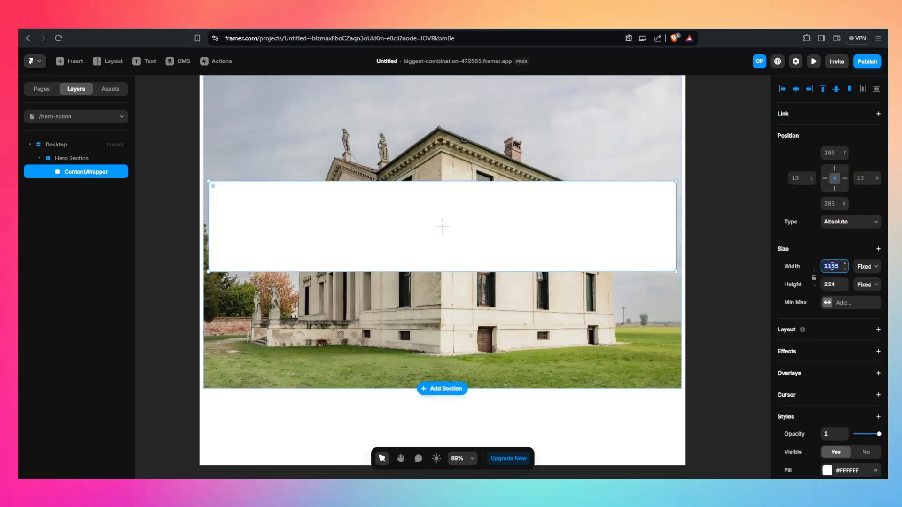
type("100")
key("Return")
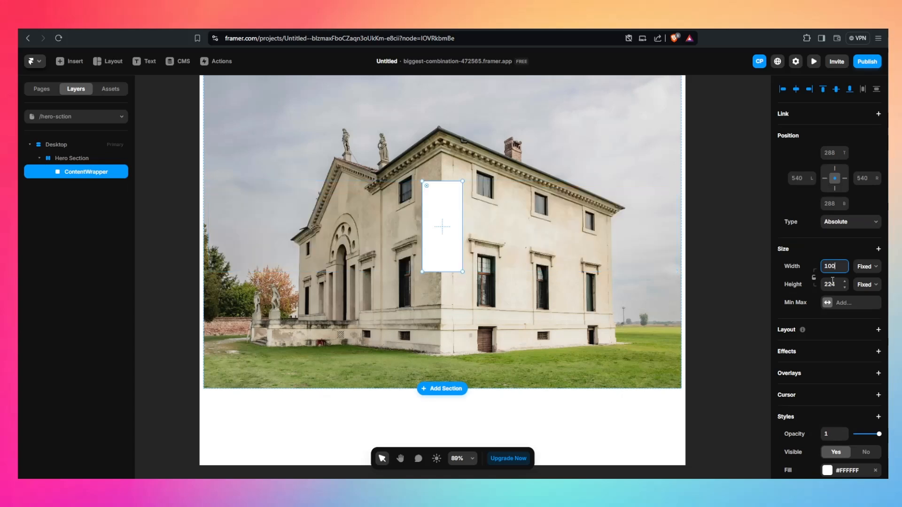
type("%")
key("Return")
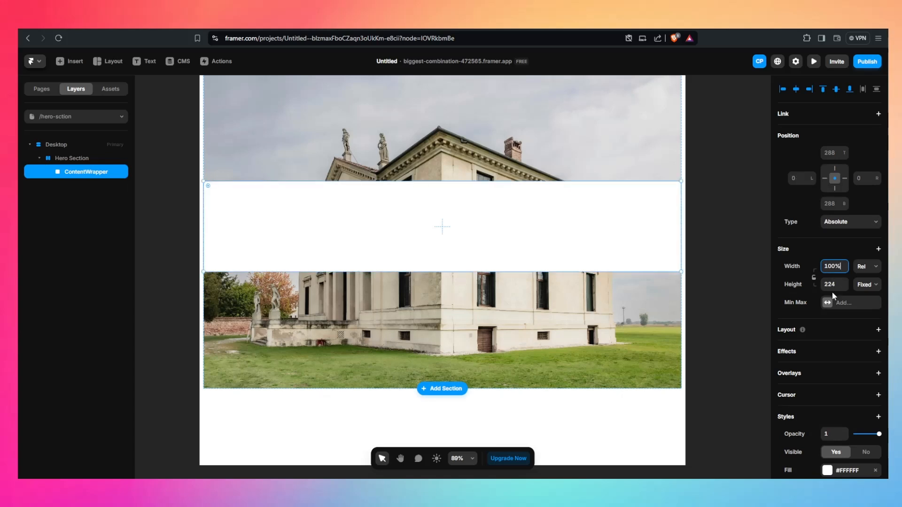
left_click(832, 286)
key("BackSpace")
type("30%")
key("Return")
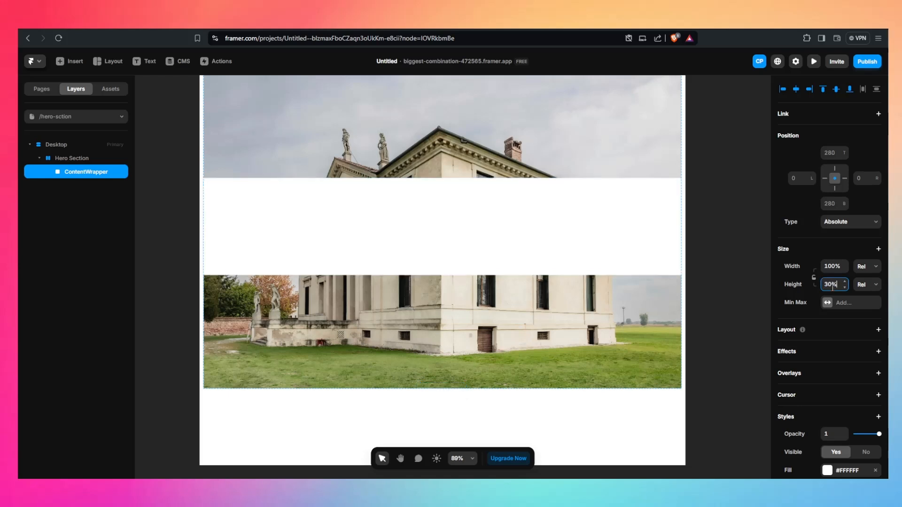
Pin the ContentWrapper to the Hero Section's bottom edge with a bottom offset of 0
left_click(835, 189)
left_click_drag(489, 224, 491, 338)
left_click(735, 199)
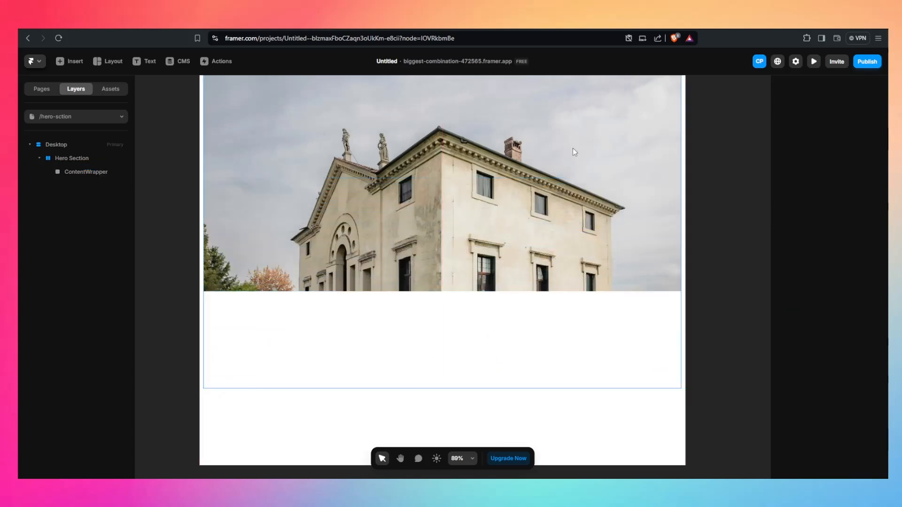
Replace the ContentWrapper's white fill with a bright red colour
scroll(469, 219, "up", 1)
left_click(312, 411)
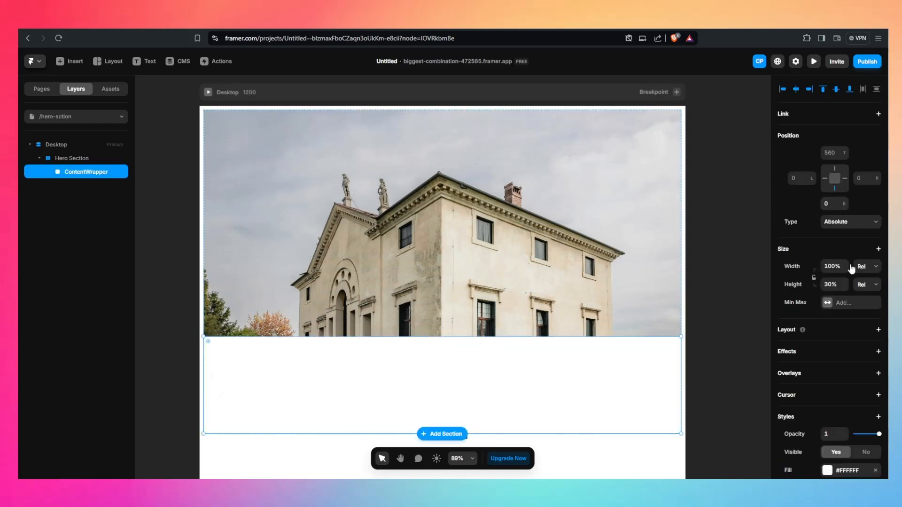
scroll(852, 263, "down", 5)
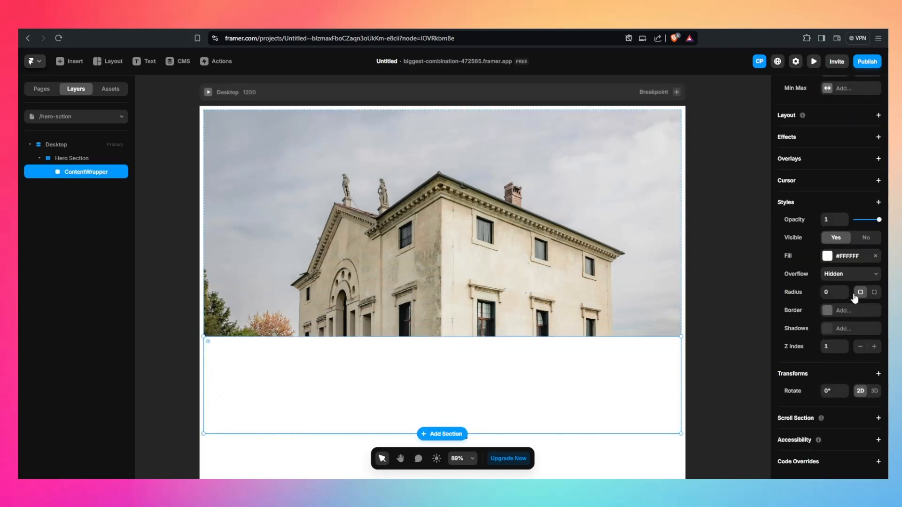
left_click(876, 257)
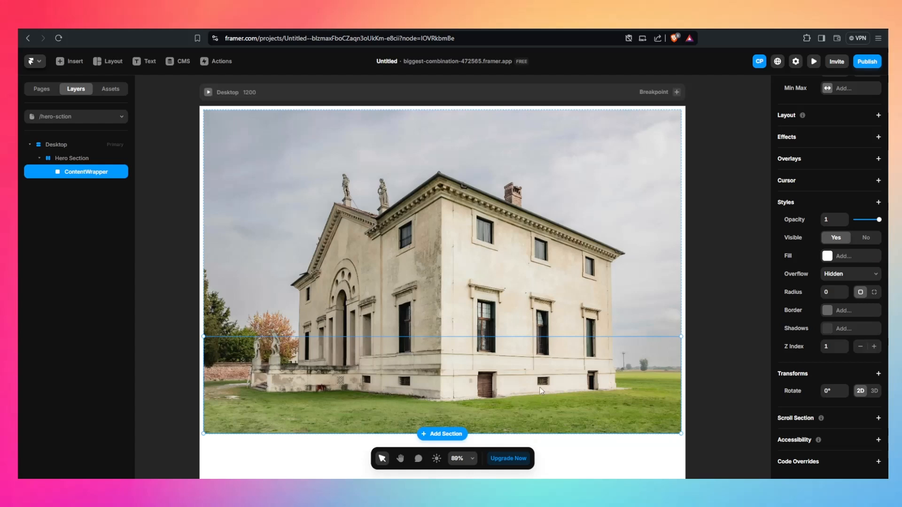
left_click(837, 259)
left_click(827, 256)
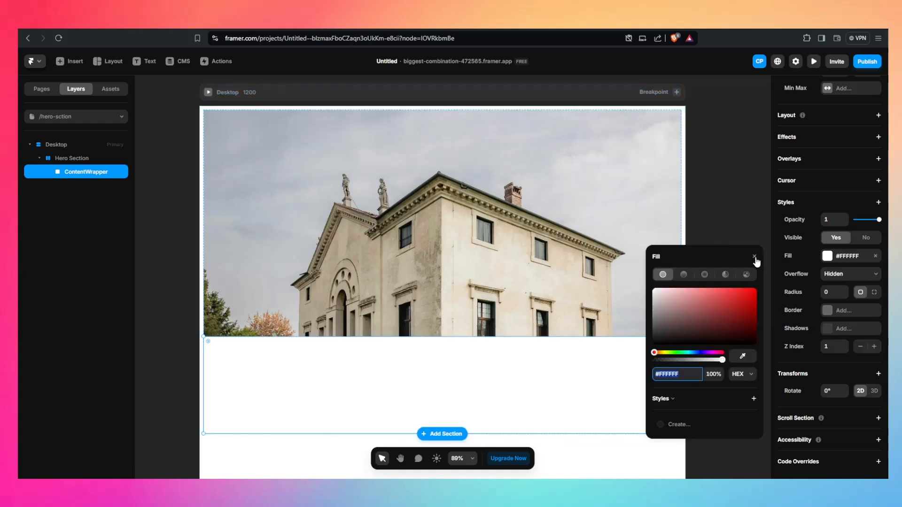
left_click_drag(709, 310, 753, 296)
left_click(735, 180)
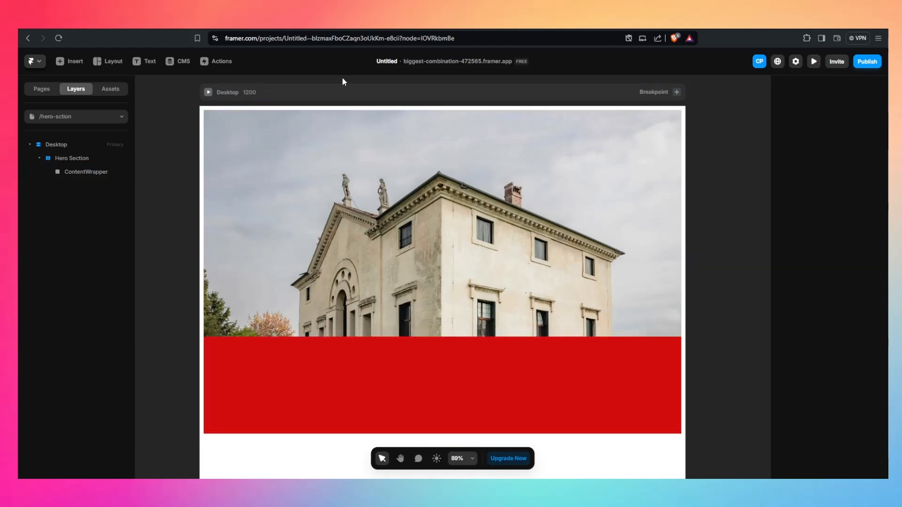
Preview the Desktop breakpoint, widen the preview area to check the layout, and return to the editor
left_click(227, 93)
left_click(208, 92)
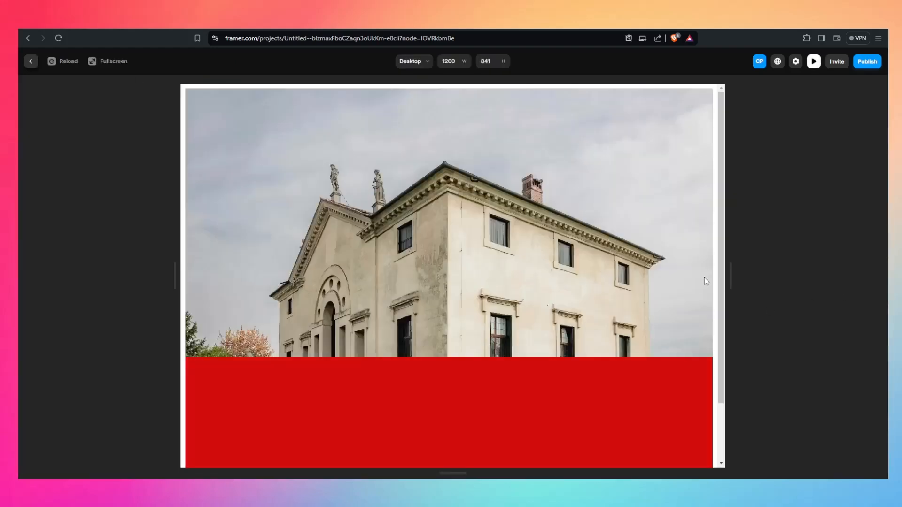
left_click_drag(729, 273, 880, 323)
left_click(814, 61)
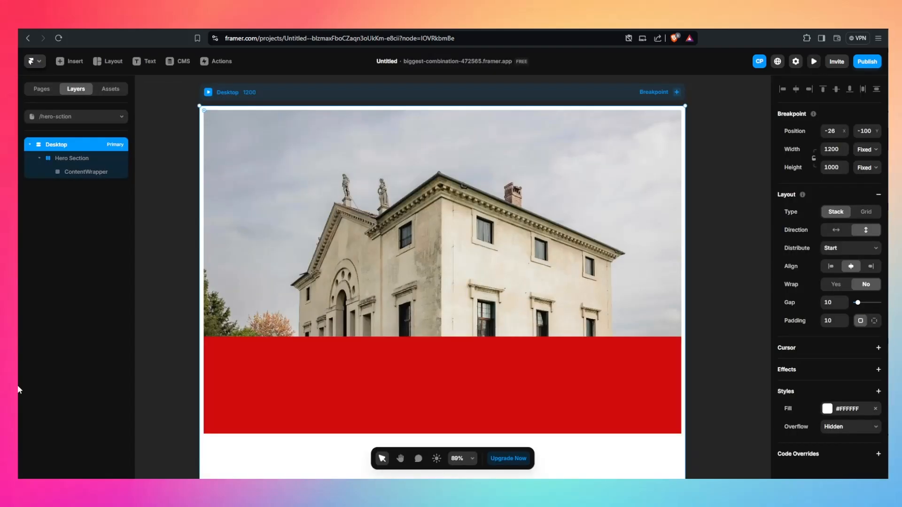
Remove the ContentWrapper's red fill and draw a frame about 584 by 240 over its left half, flush with its edges
left_click(85, 174)
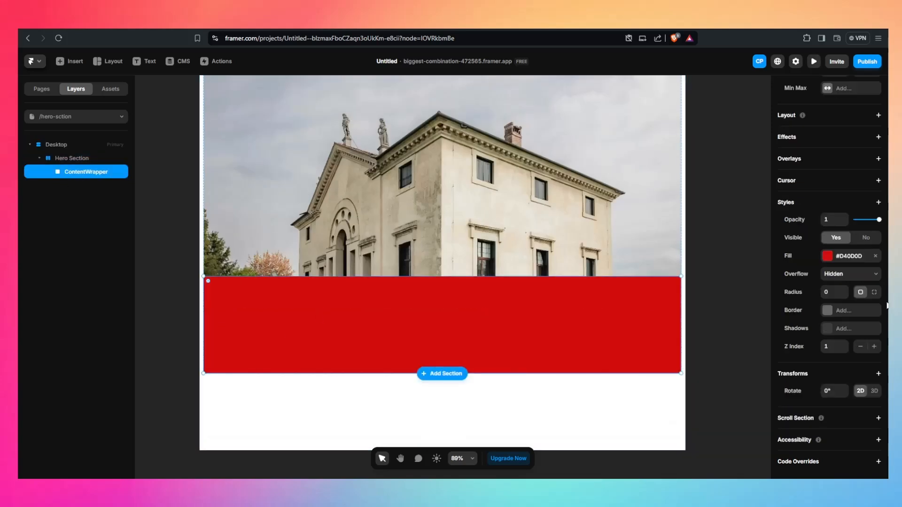
left_click(875, 256)
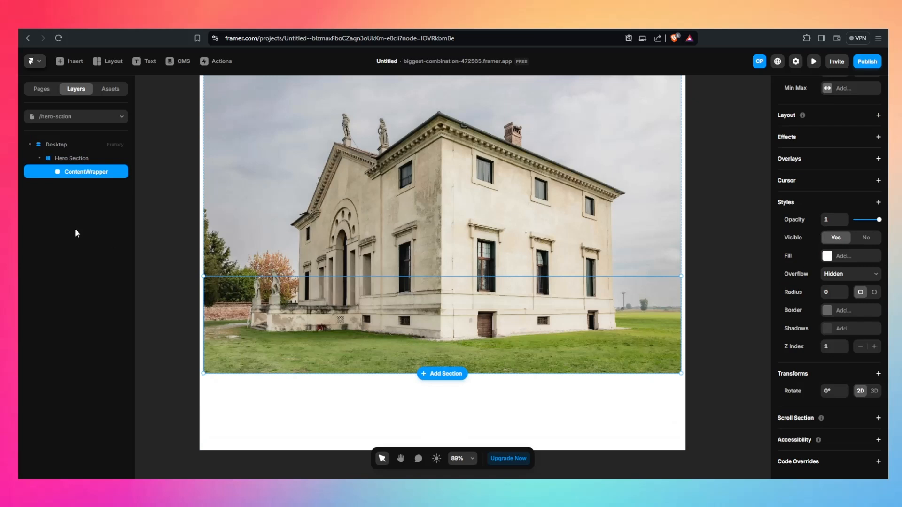
key("f")
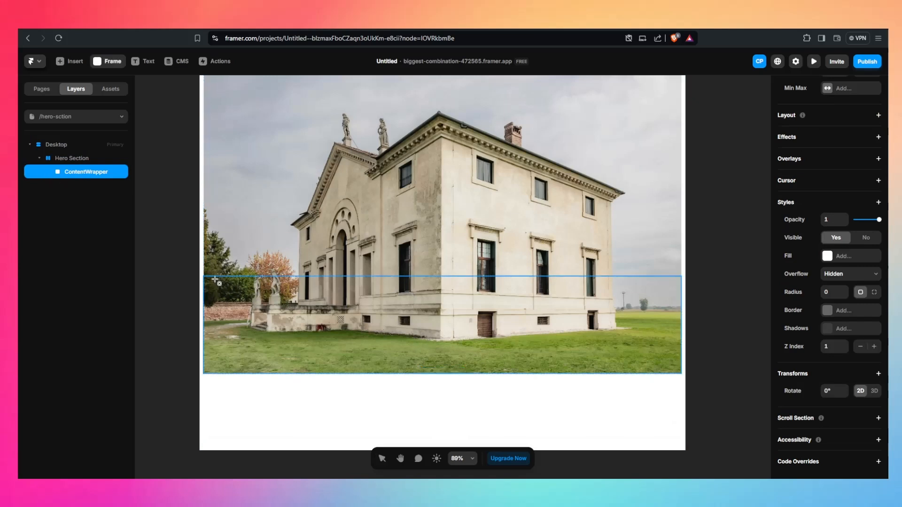
left_click_drag(215, 285, 440, 373)
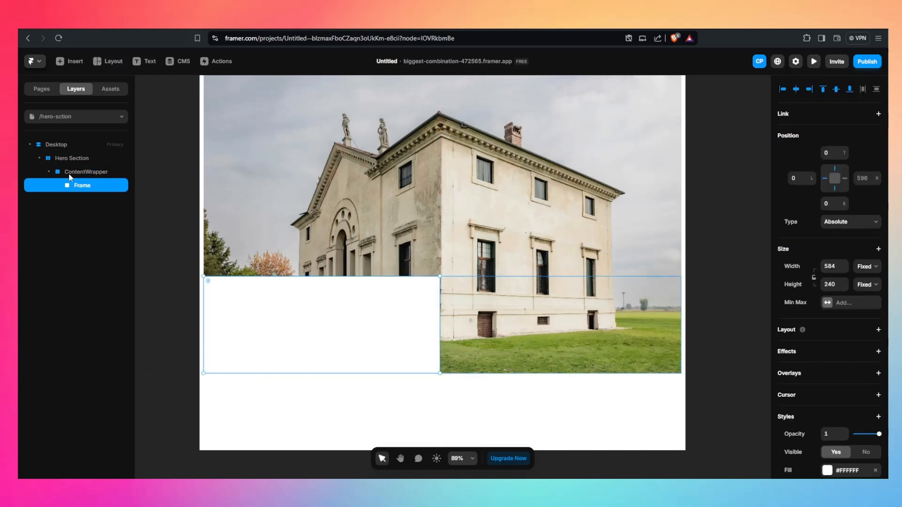
Duplicate the new frame inside the ContentWrapper and move the copy beside the original, about 590 from the wrapper's left edge
left_click(487, 331)
left_click(97, 203)
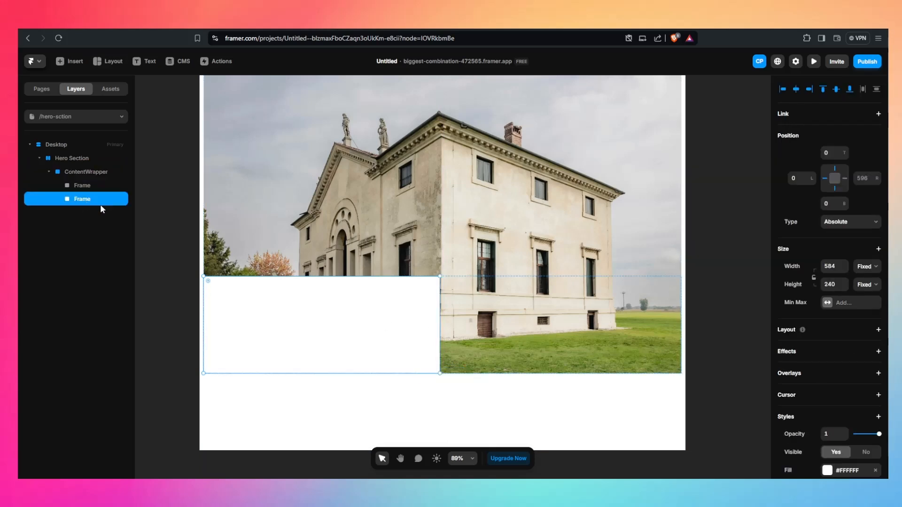
left_click(504, 338)
left_click_drag(377, 337, 613, 337)
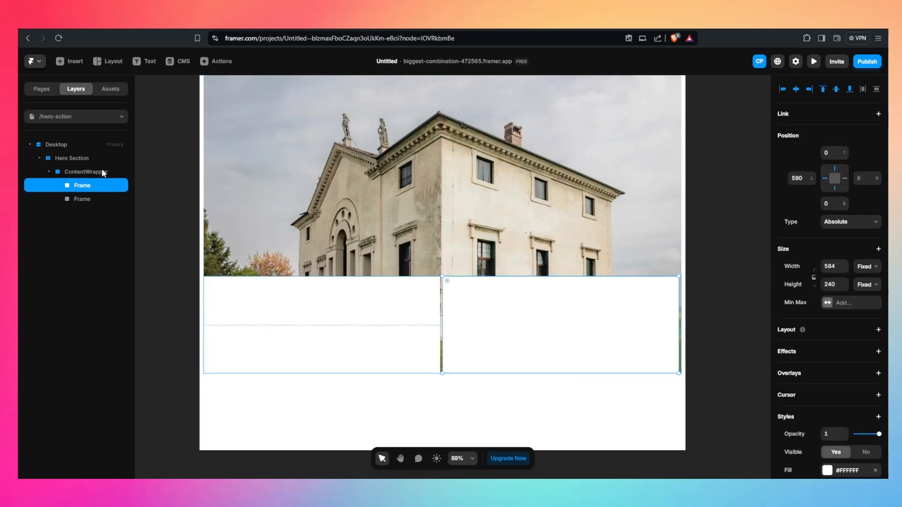
Give the ContentWrapper a horizontal stack layout with a gap of 0 between the two frames
left_click(102, 173)
scroll(864, 324, "up", 4)
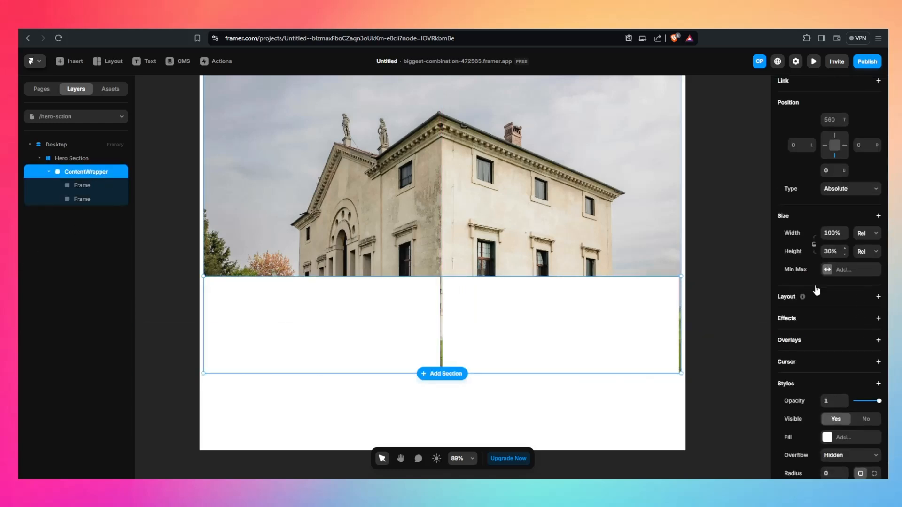
left_click(879, 298)
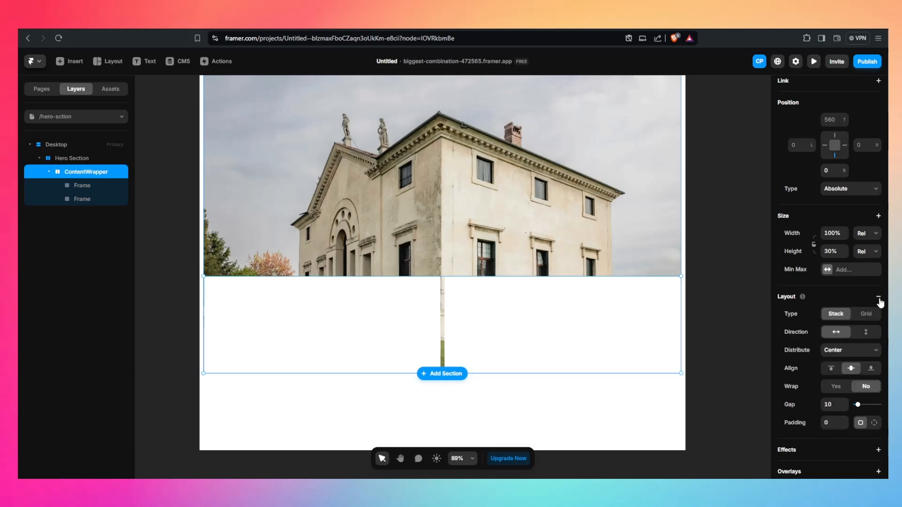
left_click(835, 406)
key("BackSpace")
type("0")
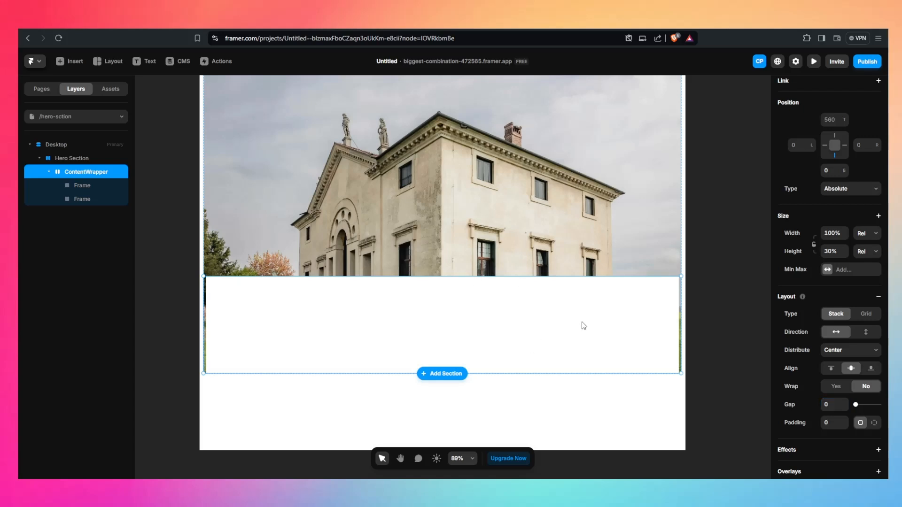
Set the left frame's width to Fill at 1.3fr and its height to Fill
left_click(81, 186)
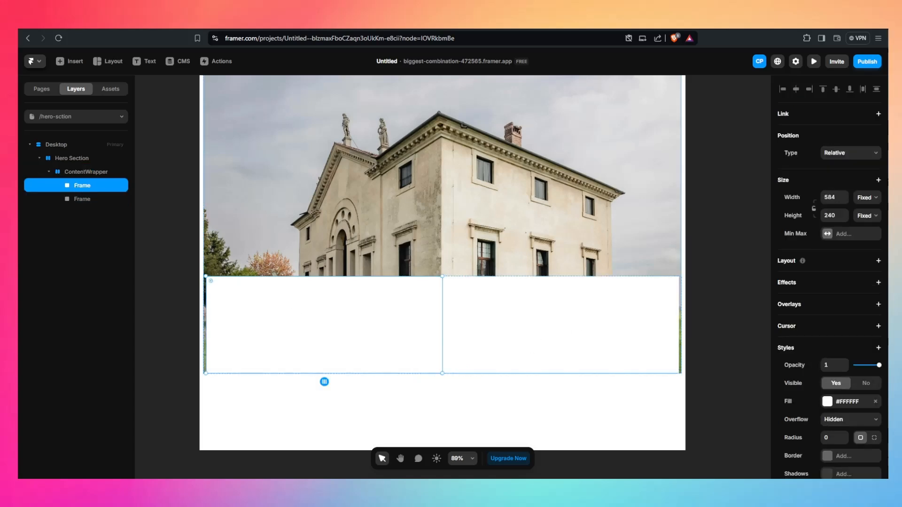
left_click(830, 194)
left_click(877, 202)
left_click(870, 223)
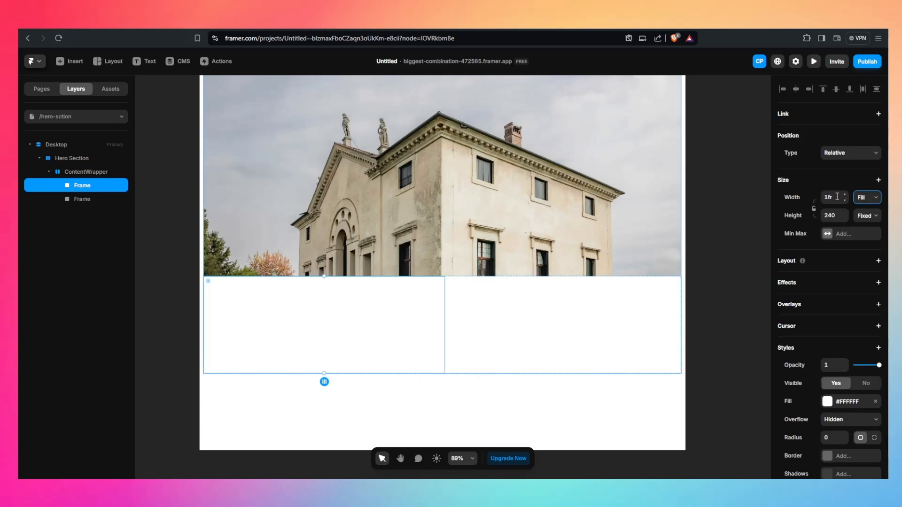
left_click(836, 198)
left_click(835, 199)
type(".5")
type("3")
key("Tab")
key("Tab")
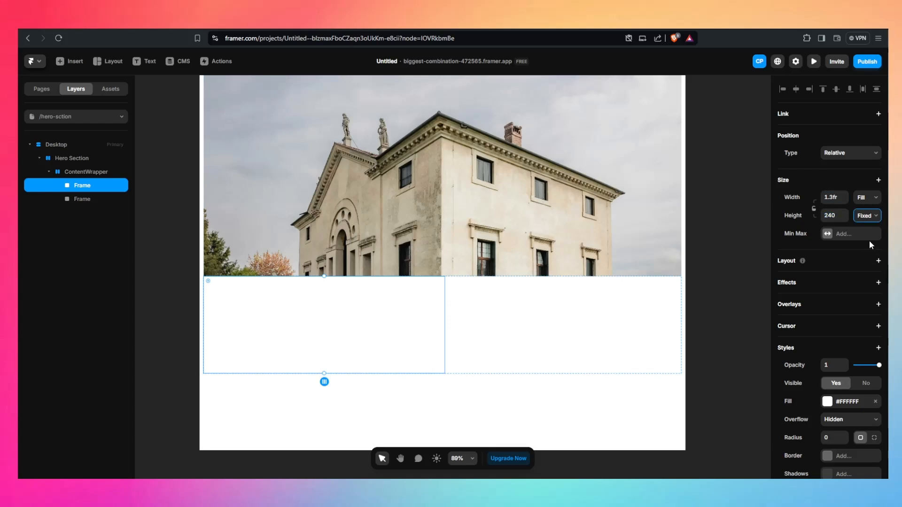
Set the right frame's height to Fill and its width to 0.8fr
left_click(111, 204)
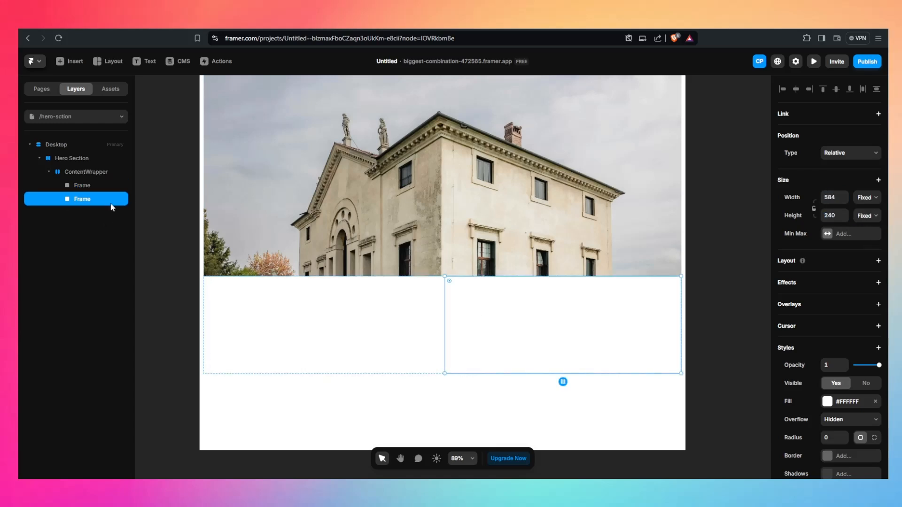
left_click(872, 241)
left_click(837, 197)
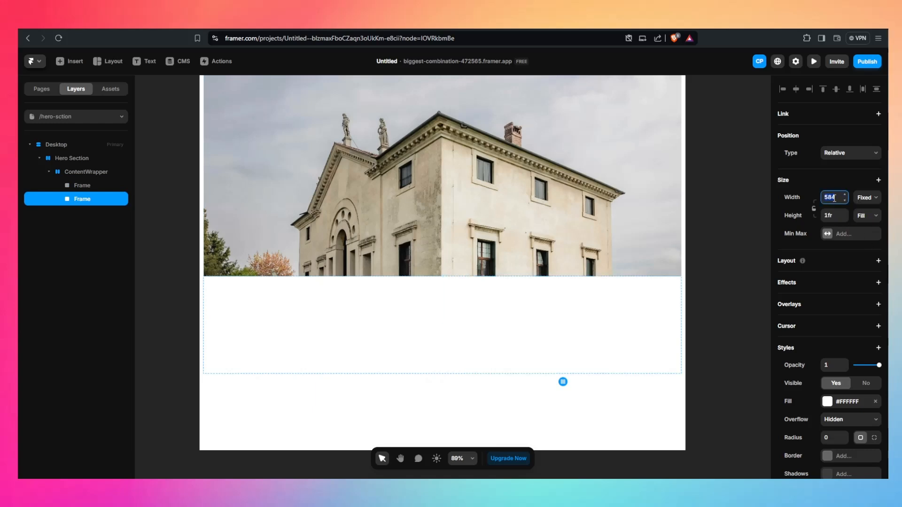
key("BackSpace")
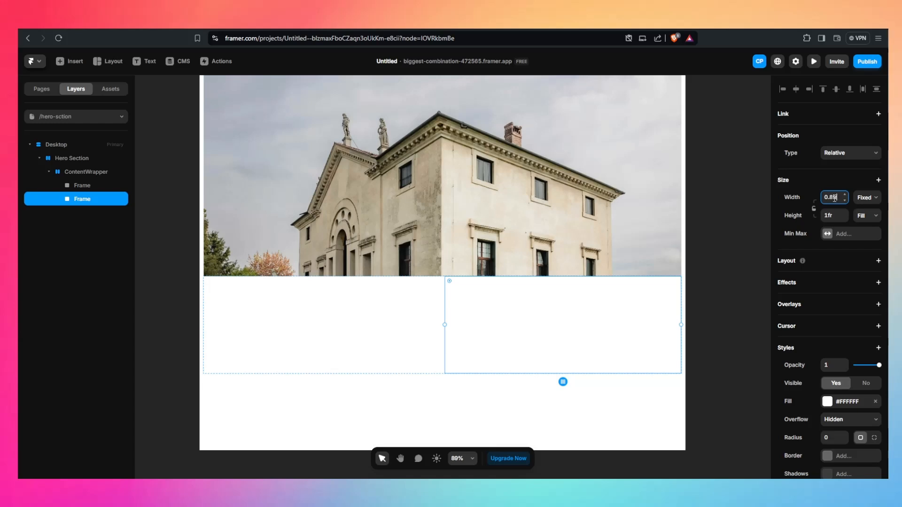
key("Return")
Rename the left frame as Heading-Wrapper and remove its white fill
left_click(379, 348)
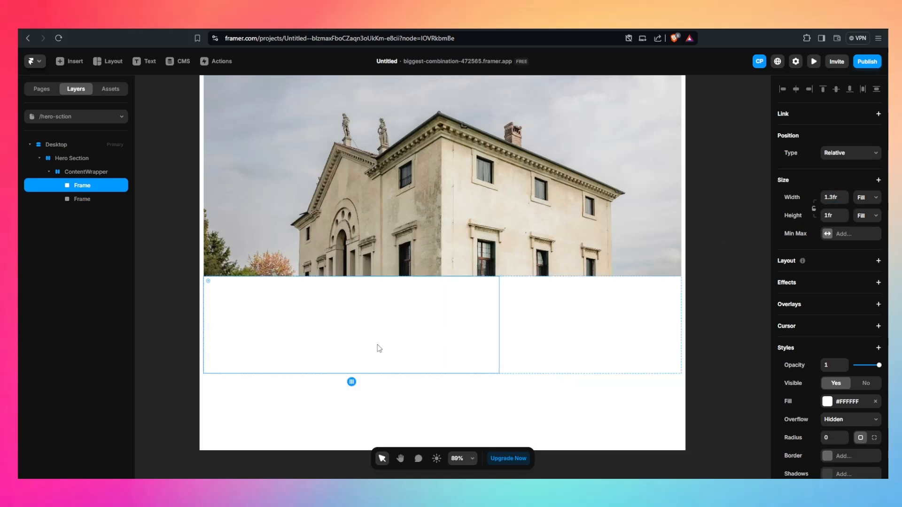
scroll(860, 273, "down", 3)
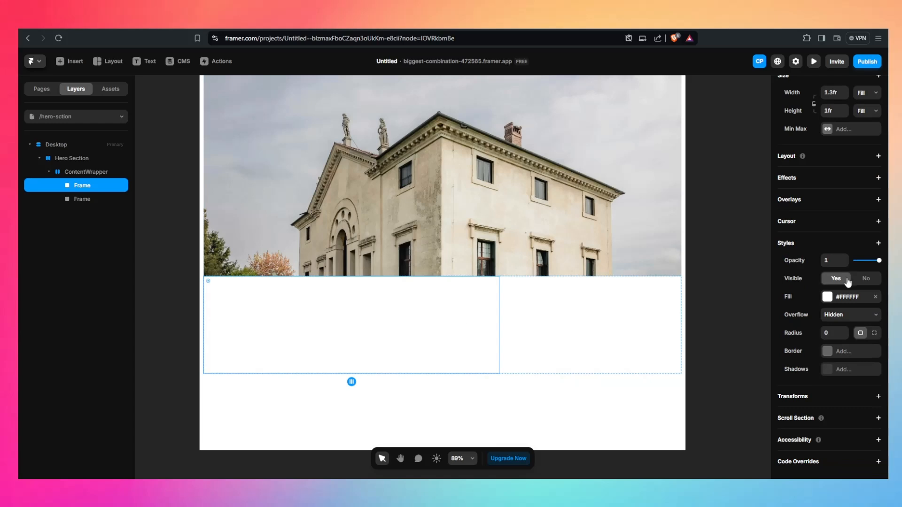
double_click(87, 187)
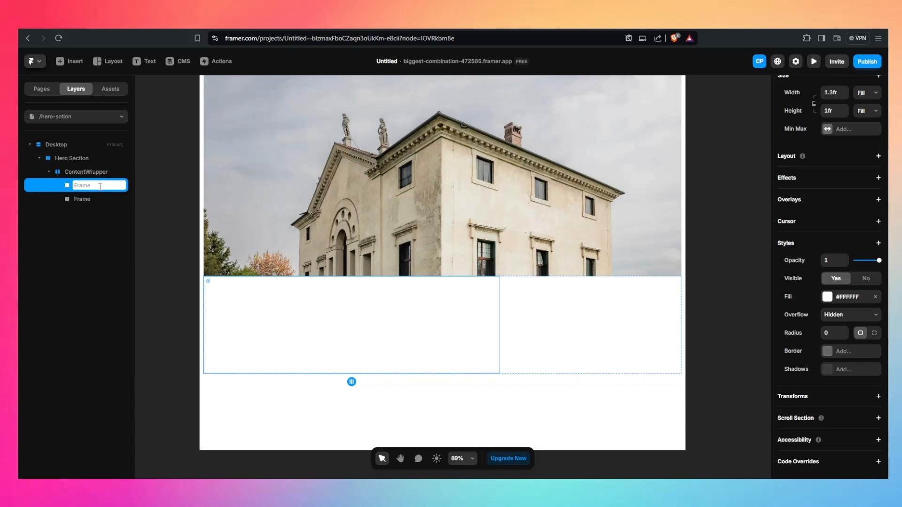
type("H")
type("eading-Wraop")
type("er")
key("Return")
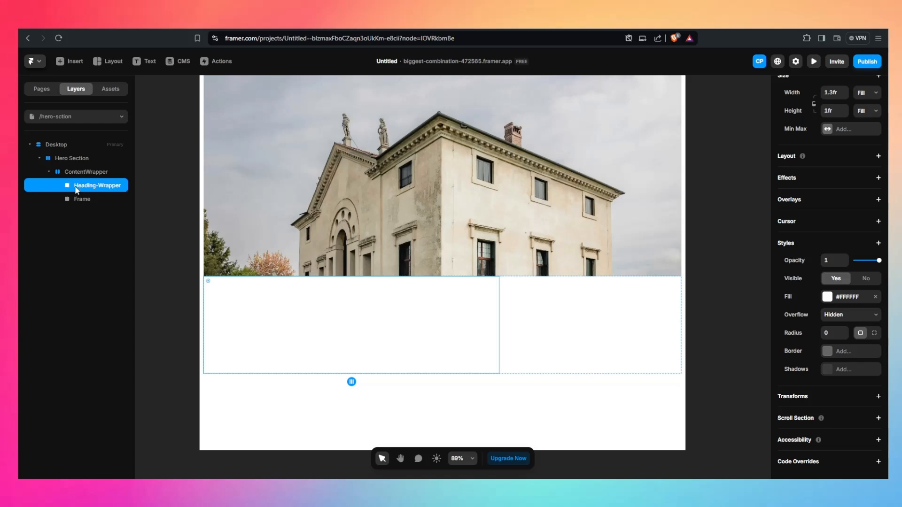
left_click(876, 297)
Rename the remaining white frame as Description-Wrapper
double_click(94, 201)
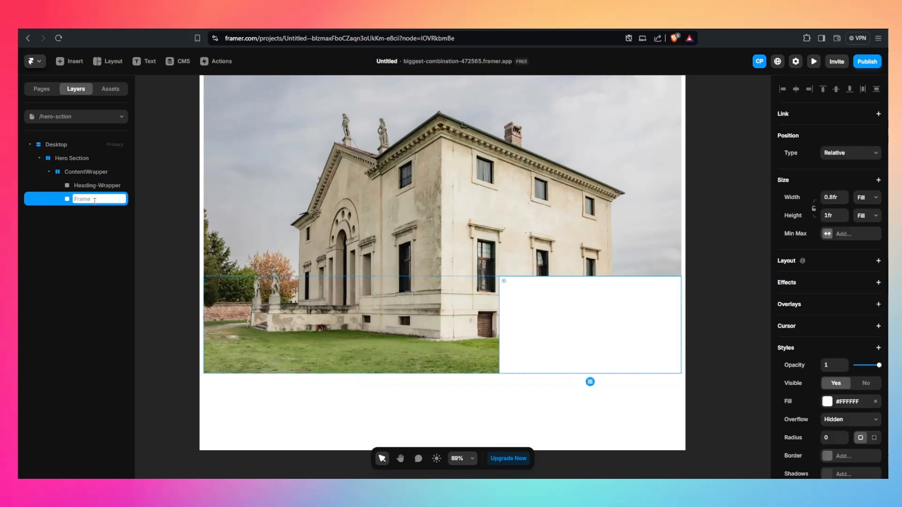
type("Description")
key("Return")
double_click(94, 202)
type("-Wrapper")
key("Return")
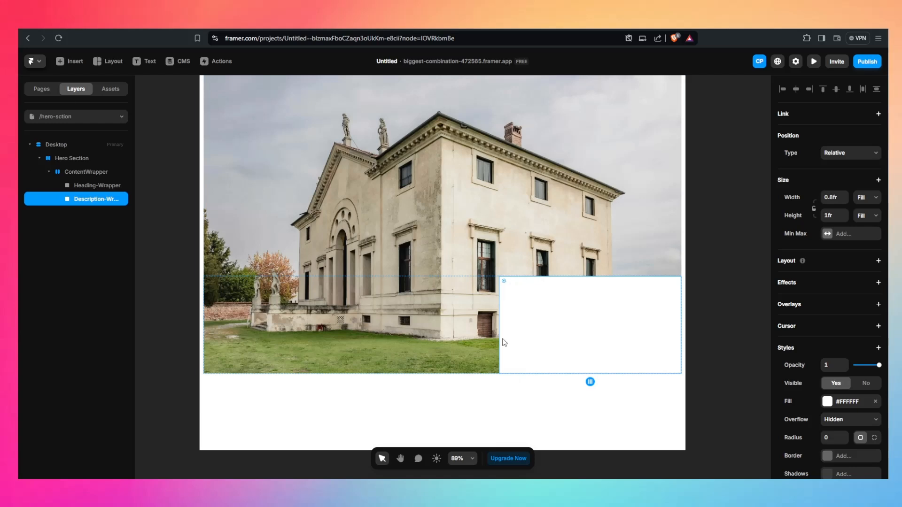
Add a text layer reading "CRAFTING THE FUTURE" on two lines inside the Heading-Wrapper
left_click(444, 333)
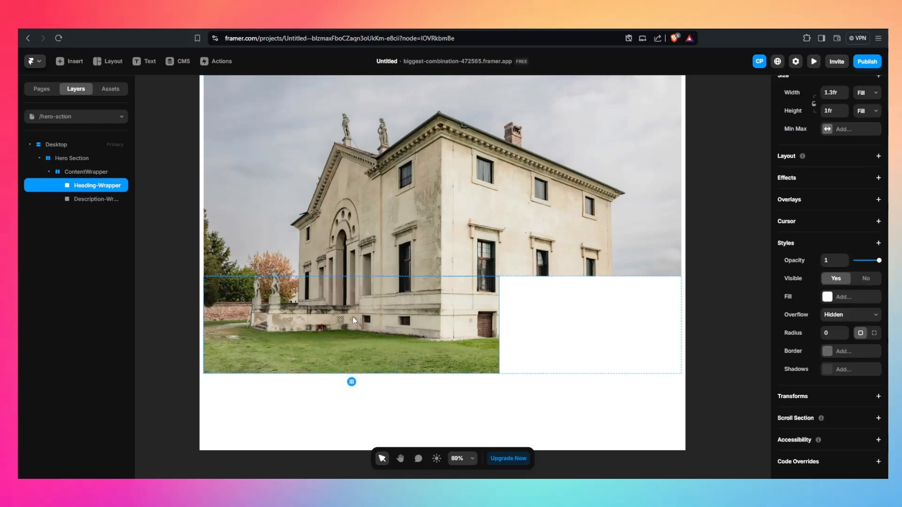
key("t")
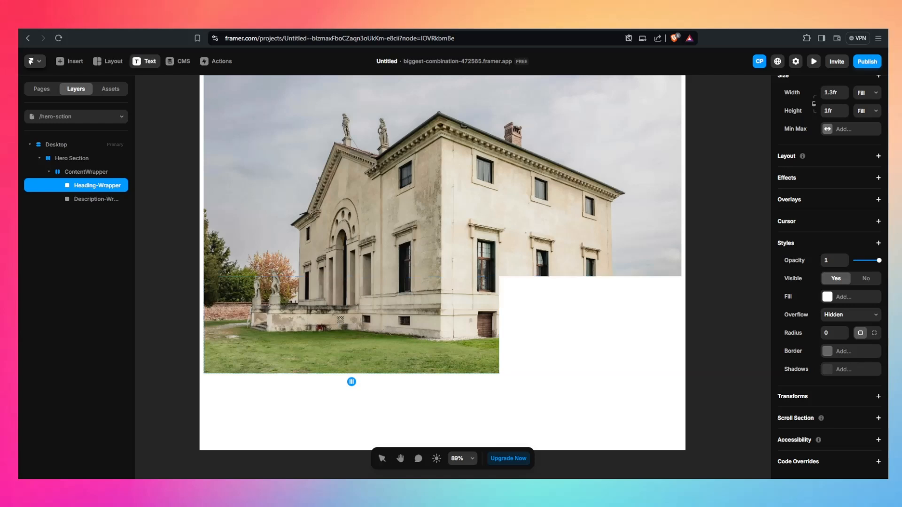
left_click(269, 302)
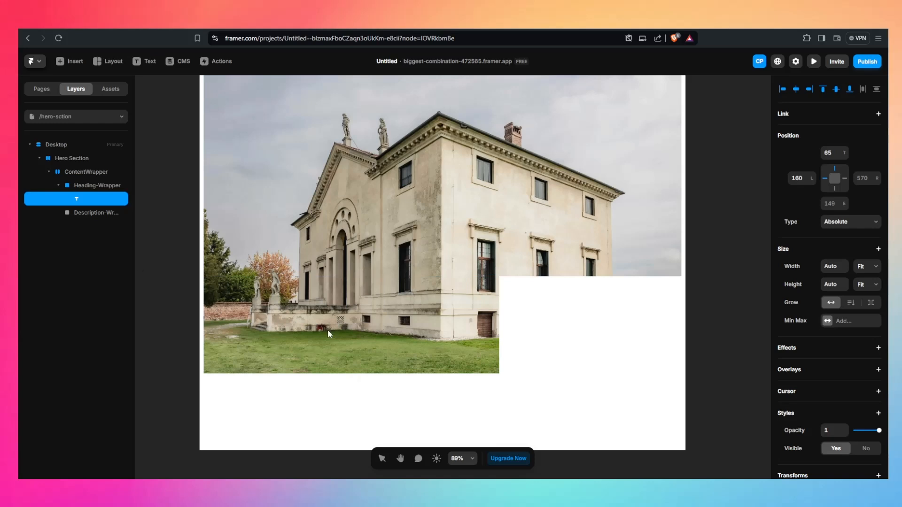
type("C")
key("BackSpace")
type("CRAFTING TH")
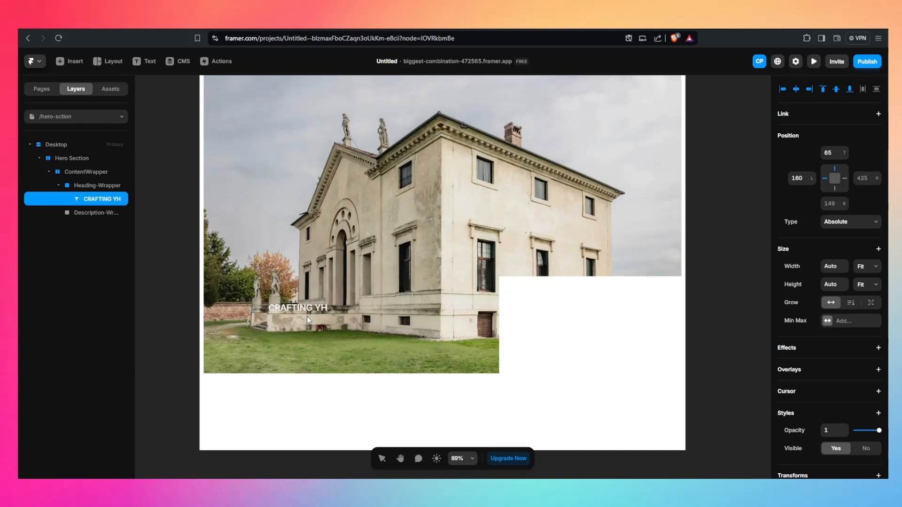
type("E FUTURE")
key("Escape")
Set the heading text's size to 90 pixels and move it so both lines fit inside the Heading-Wrapper
scroll(846, 263, "down", 6)
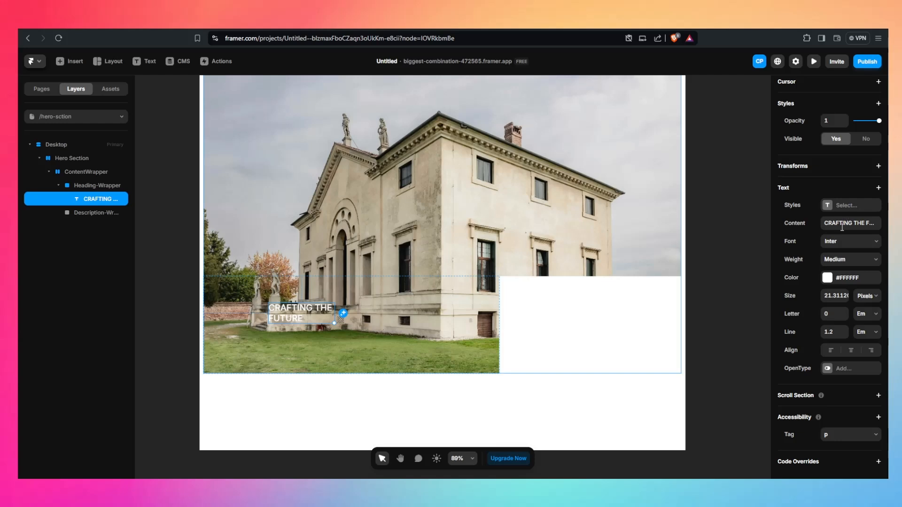
left_click(845, 260)
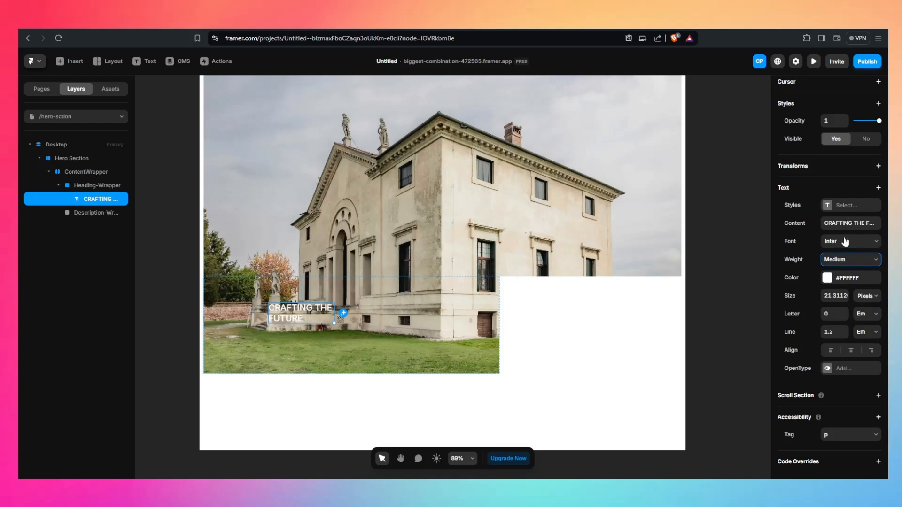
left_click(839, 297)
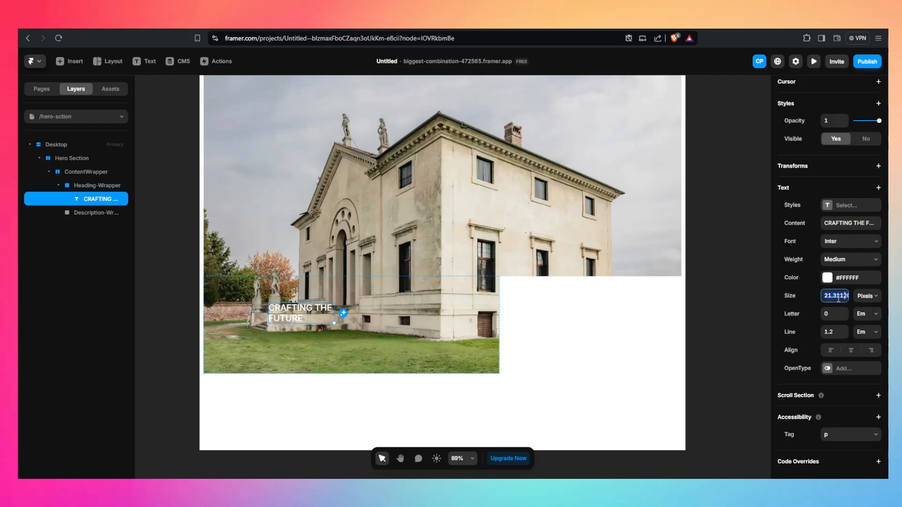
type("90")
key("Return")
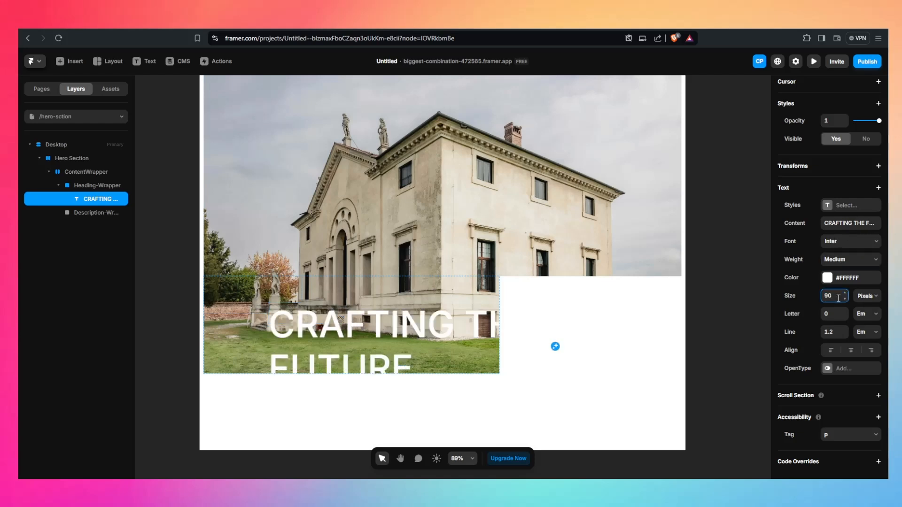
left_click(158, 371)
left_click_drag(398, 360, 336, 339)
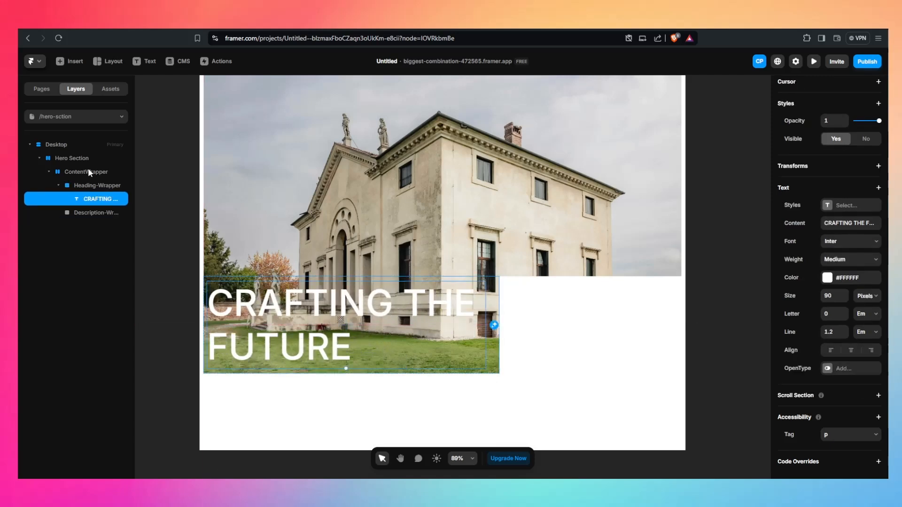
Give the Heading-Wrapper a vertical stack layout and set its distribution to Start
left_click(90, 185)
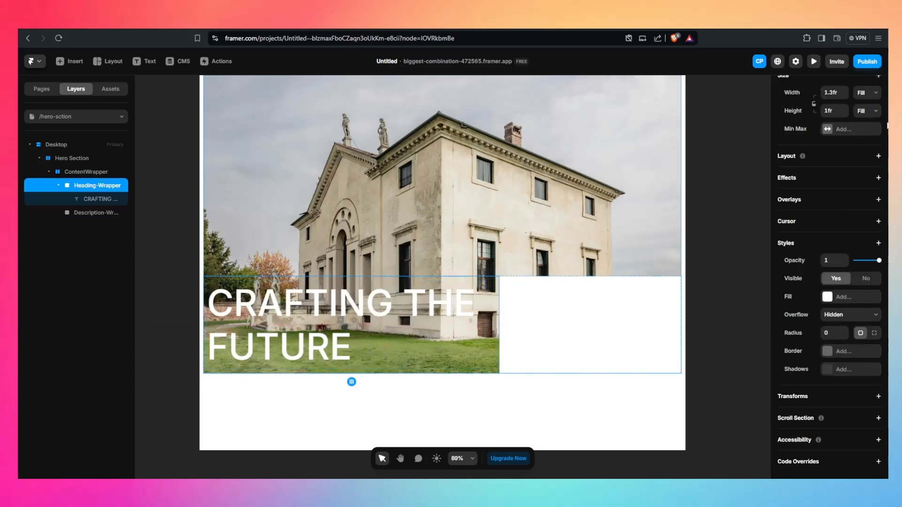
left_click(879, 156)
scroll(835, 290, "up", 1)
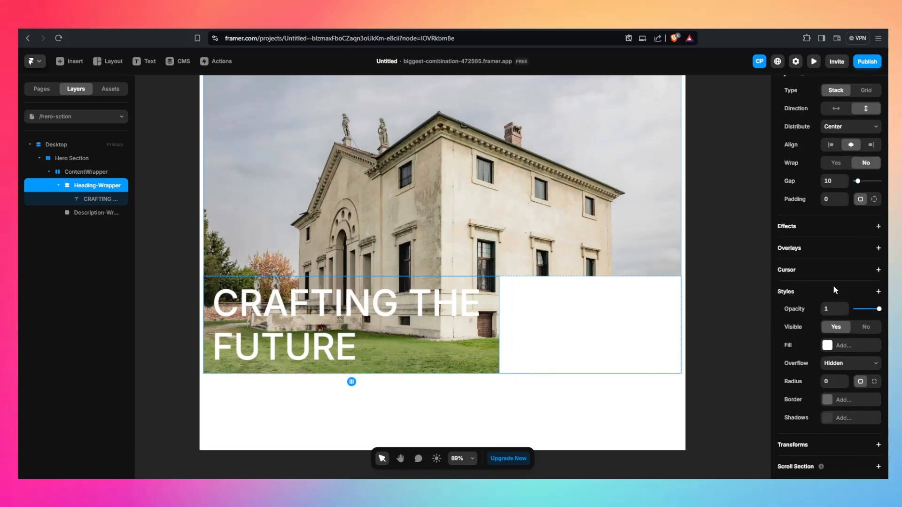
scroll(833, 285, "up", 2)
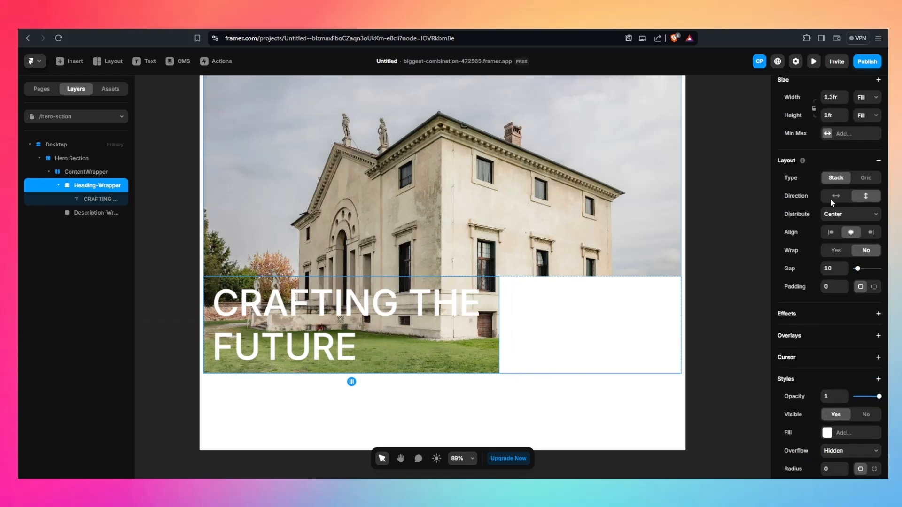
left_click(839, 229)
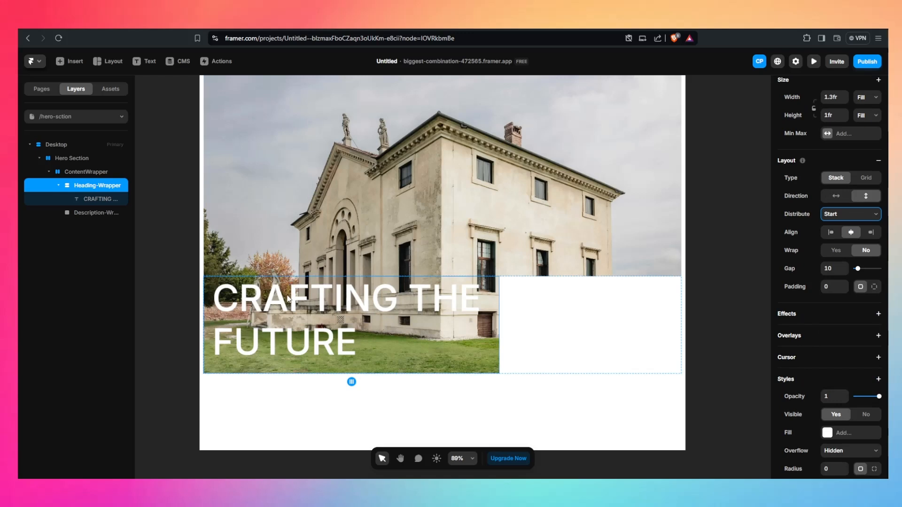
left_click_drag(387, 302, 379, 304)
left_click(584, 336)
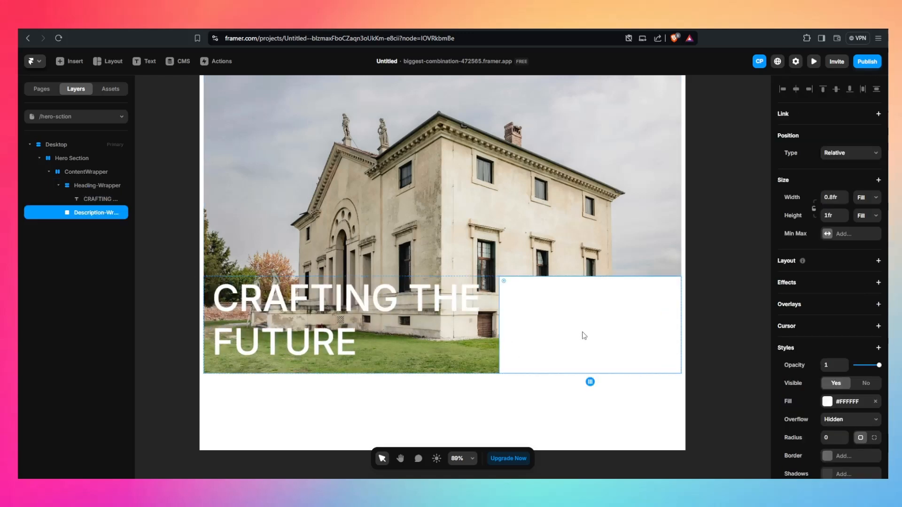
Round the corners of the Hero Section by setting its radius to 16
left_click(285, 314)
left_click(191, 383)
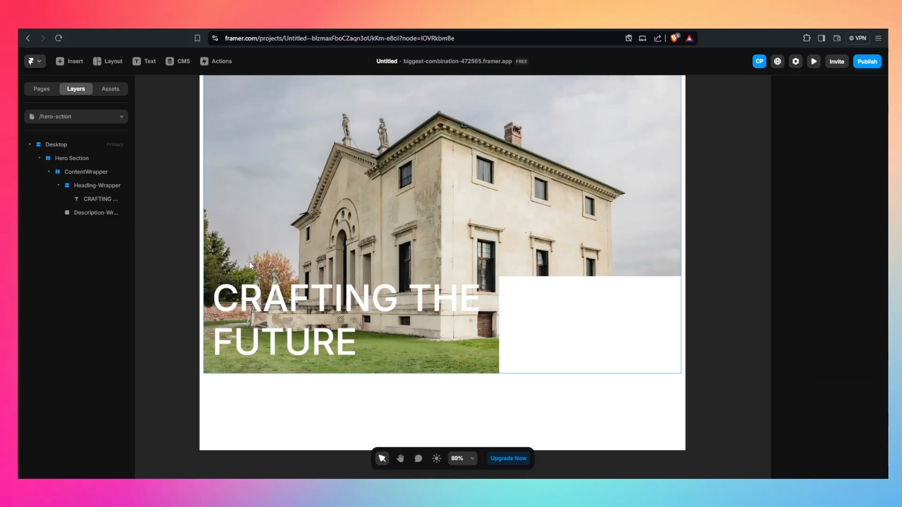
scroll(264, 235, "up", 2)
left_click(301, 169)
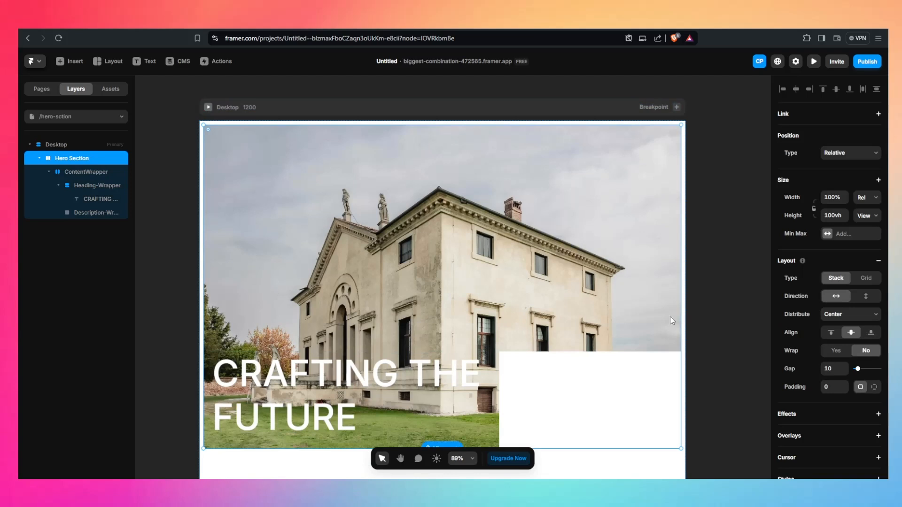
left_click(610, 371)
left_click(553, 286)
scroll(831, 226, "down", 4)
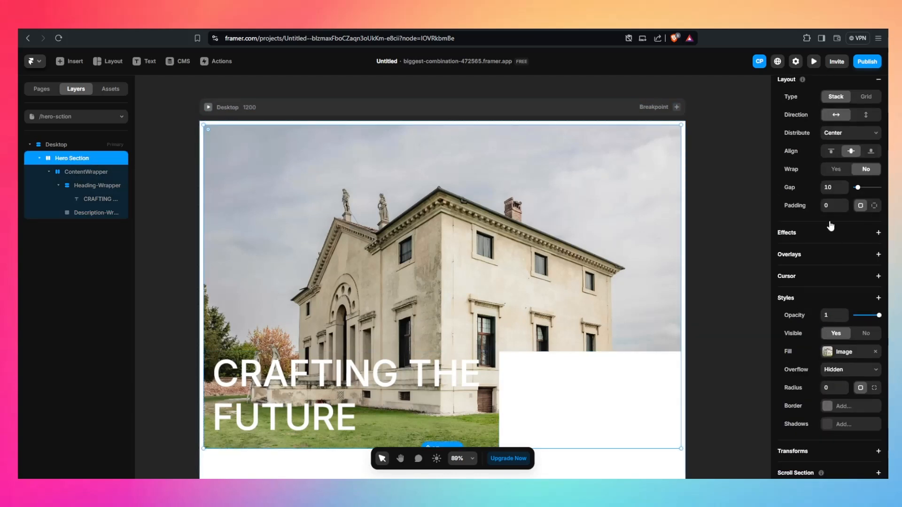
left_click(838, 390)
key("Return")
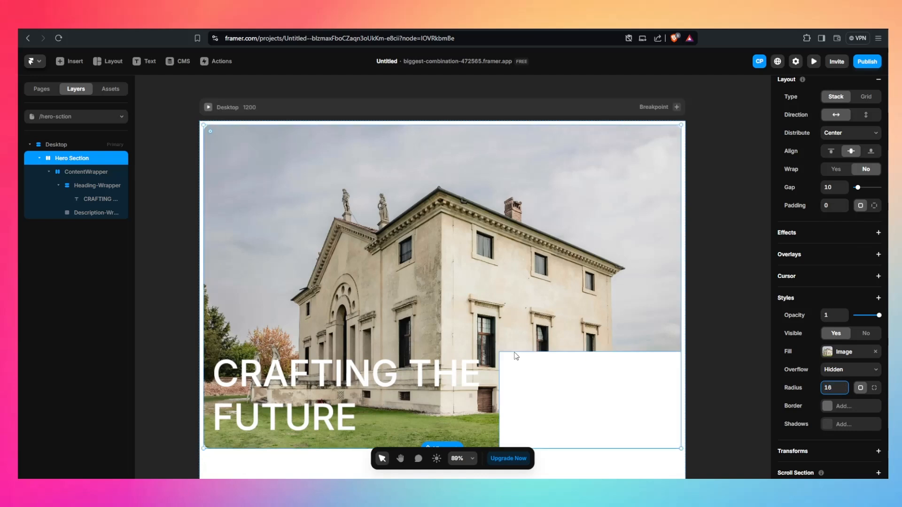
left_click(733, 189)
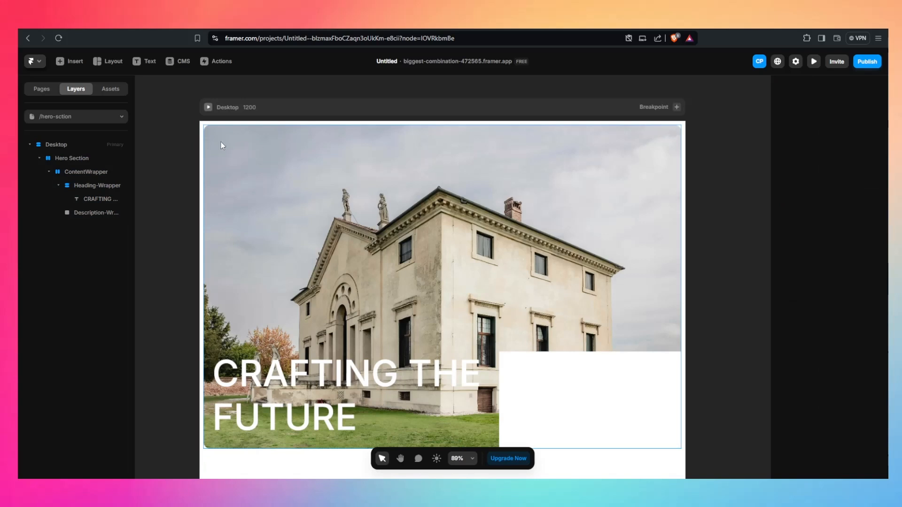
scroll(566, 341, "down", 3)
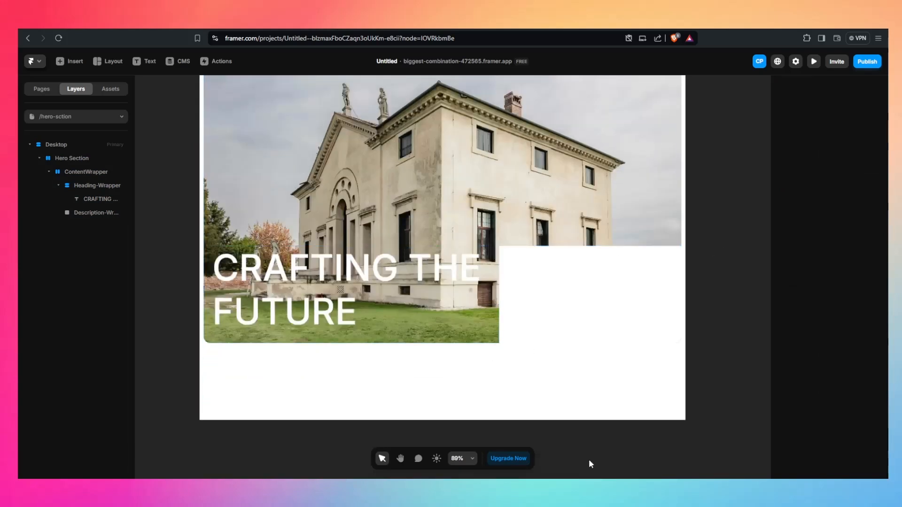
Copy the whole lorem ipsum paragraph from the description card on the /homepage2 page
left_click(527, 271)
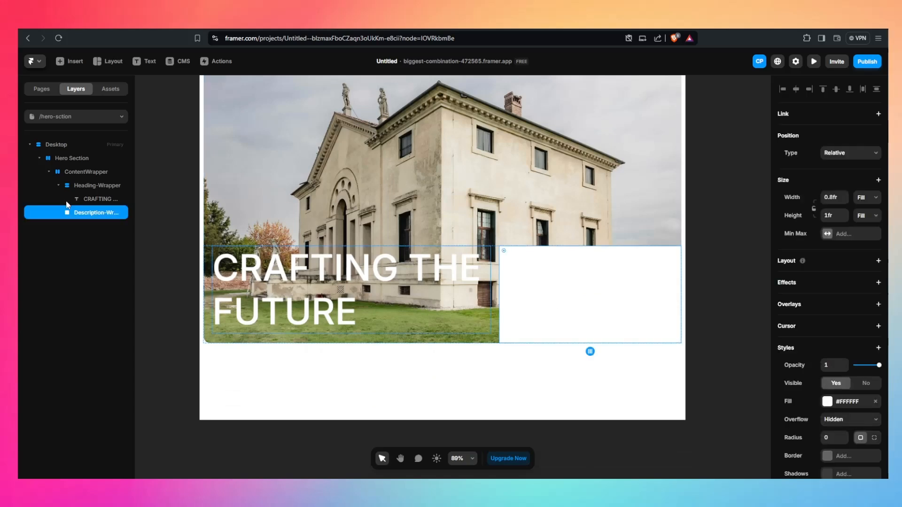
left_click(48, 94)
left_click(70, 145)
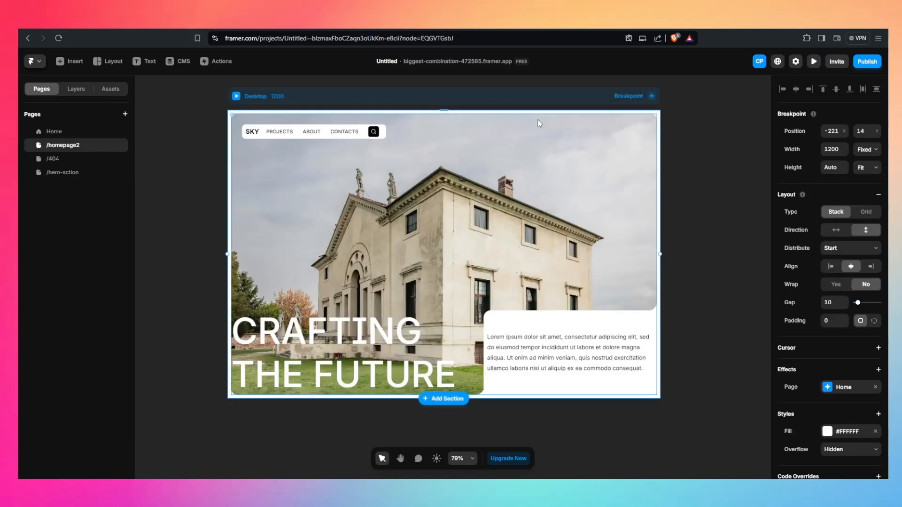
left_click(566, 359)
double_click(508, 348)
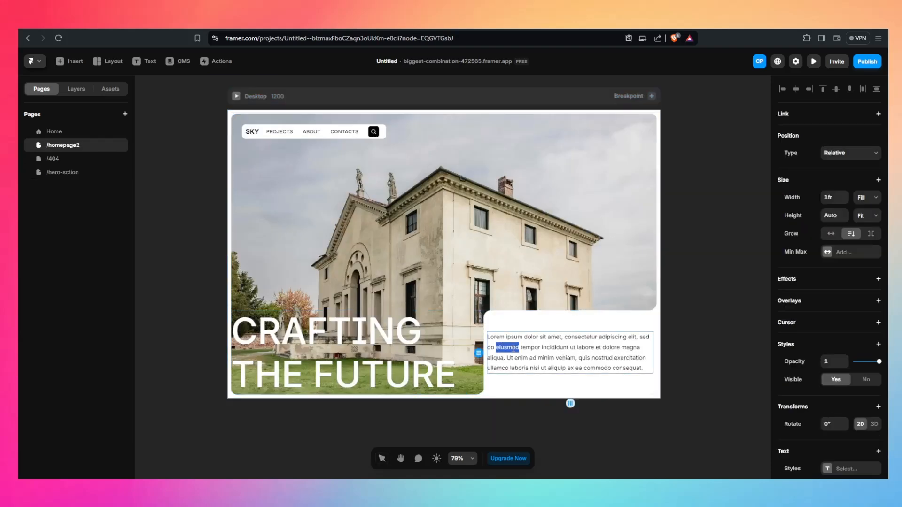
key("ctrl+a")
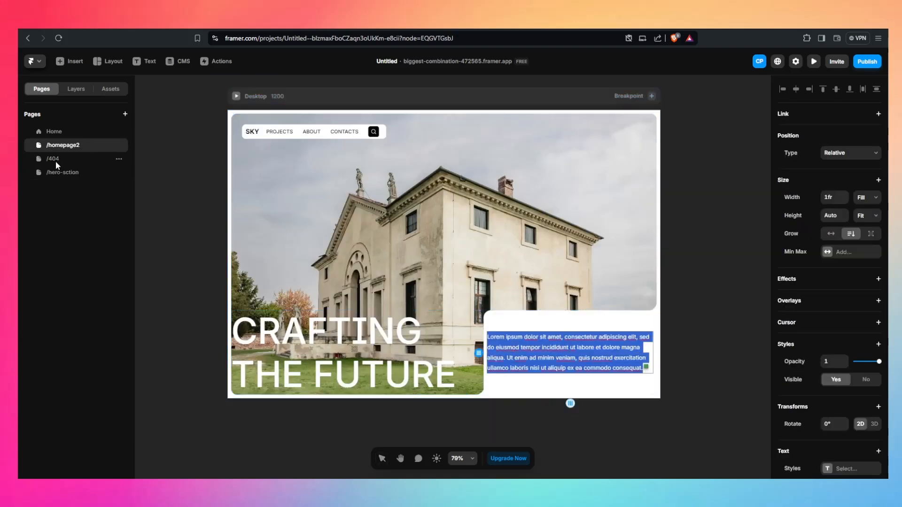
Return to the /hero-sction page and add a text layer with the copied lorem ipsum paragraph inside the Description-Wrapper
left_click(73, 173)
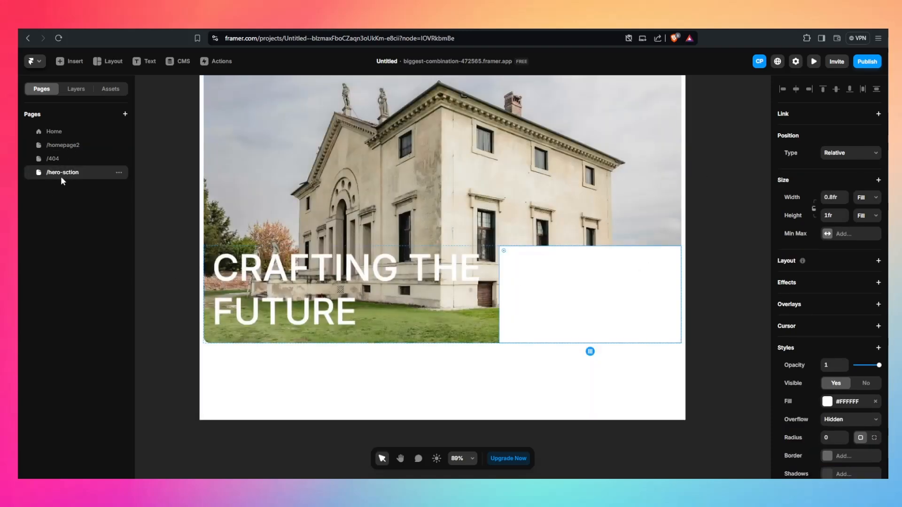
left_click(76, 89)
left_click(42, 88)
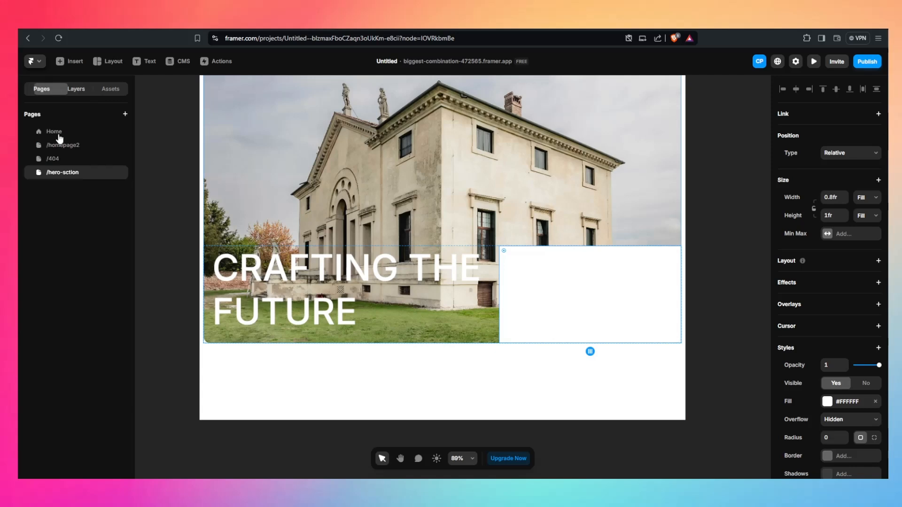
left_click(77, 89)
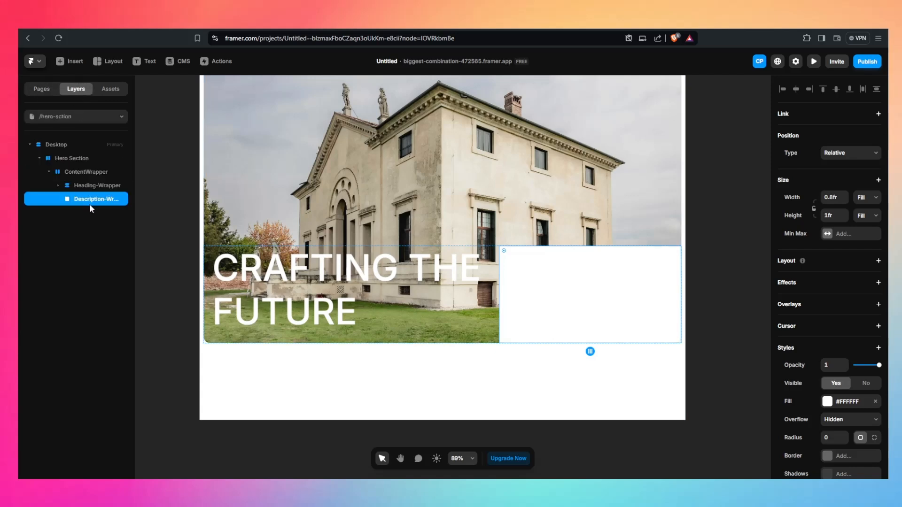
key("t")
left_click(545, 304)
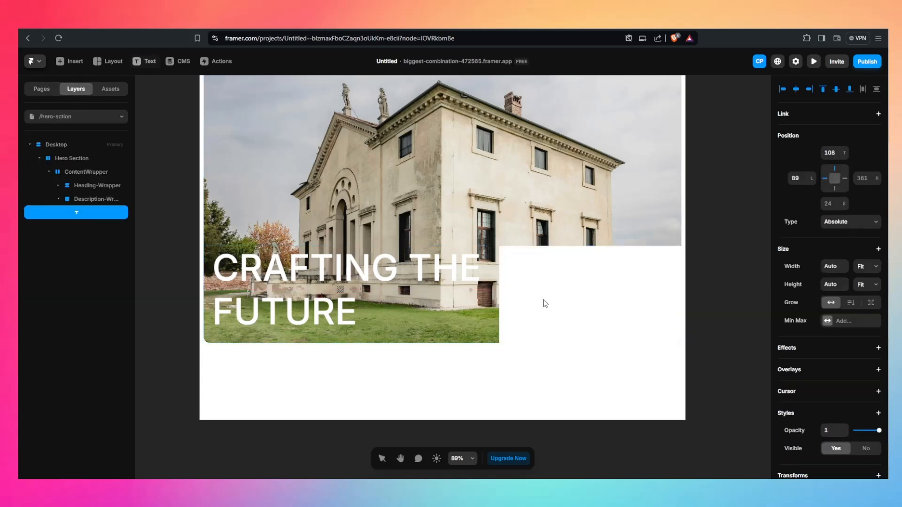
key("ctrl+v")
left_click(585, 339)
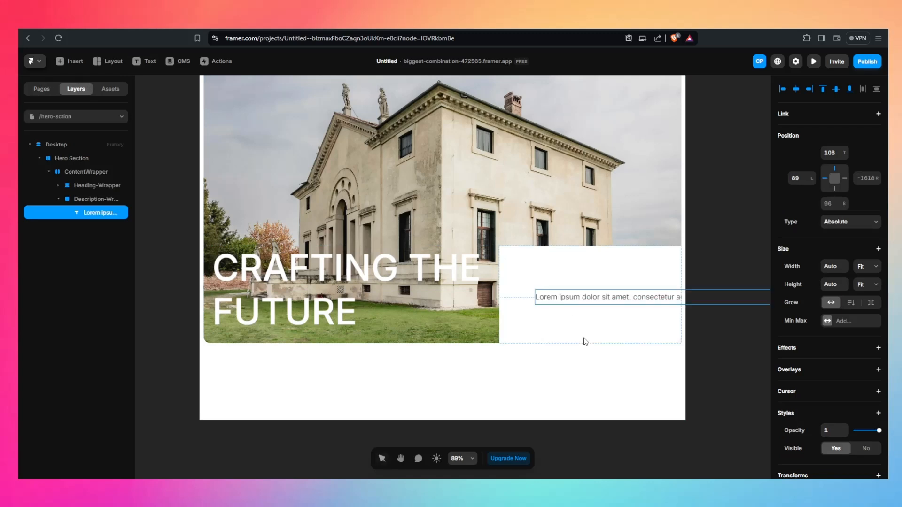
Try relative sizing for the lorem ipsum text layer's width and undo the change
left_click(872, 265)
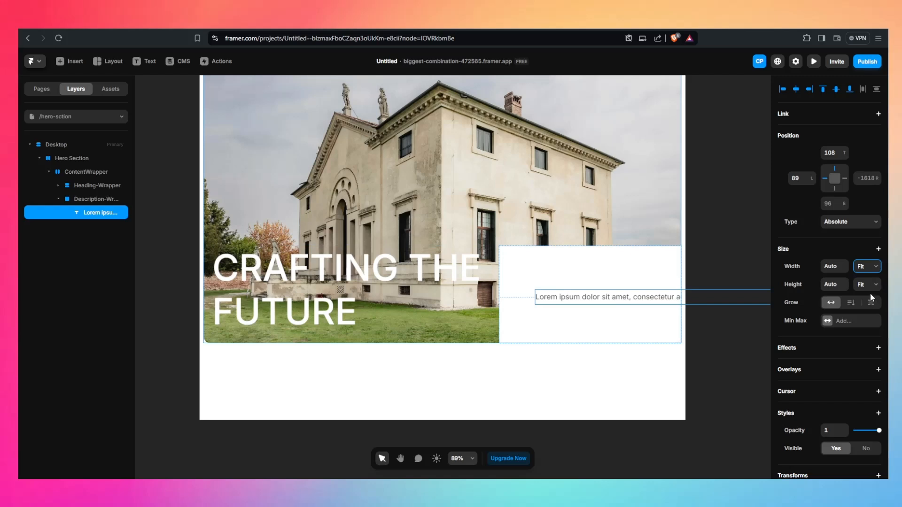
scroll(649, 332, "down", 3)
scroll(648, 332, "down", 2)
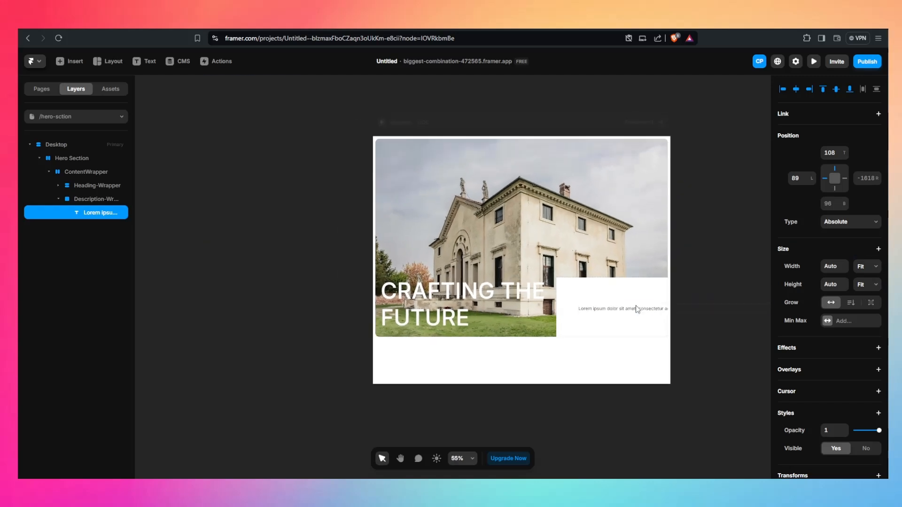
left_click(879, 266)
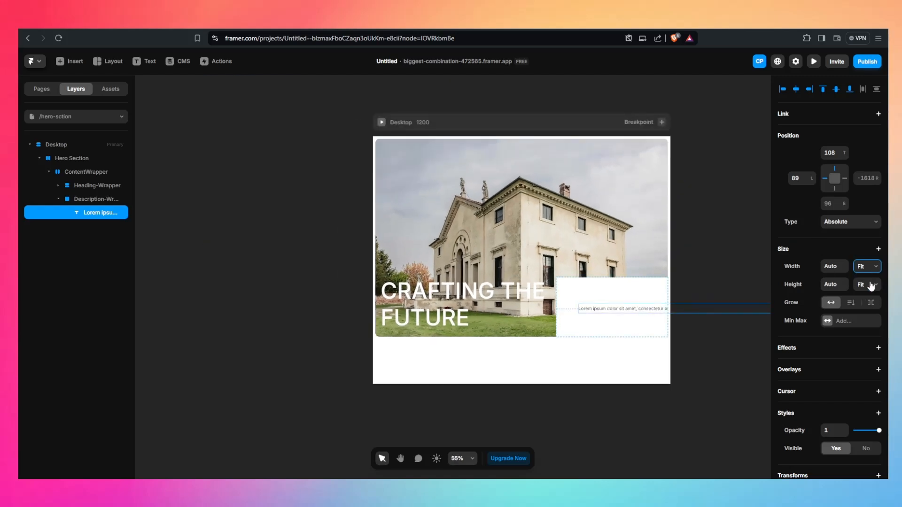
scroll(870, 291, "down", 1)
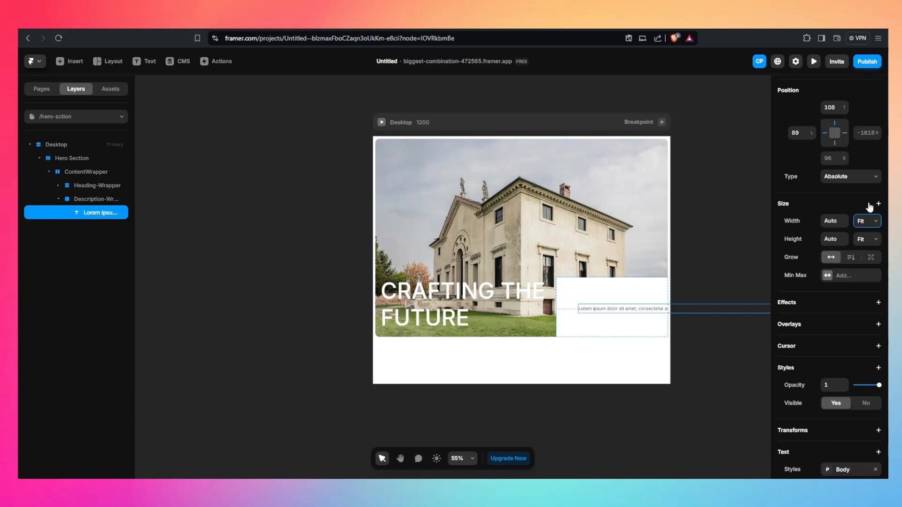
left_click(872, 245)
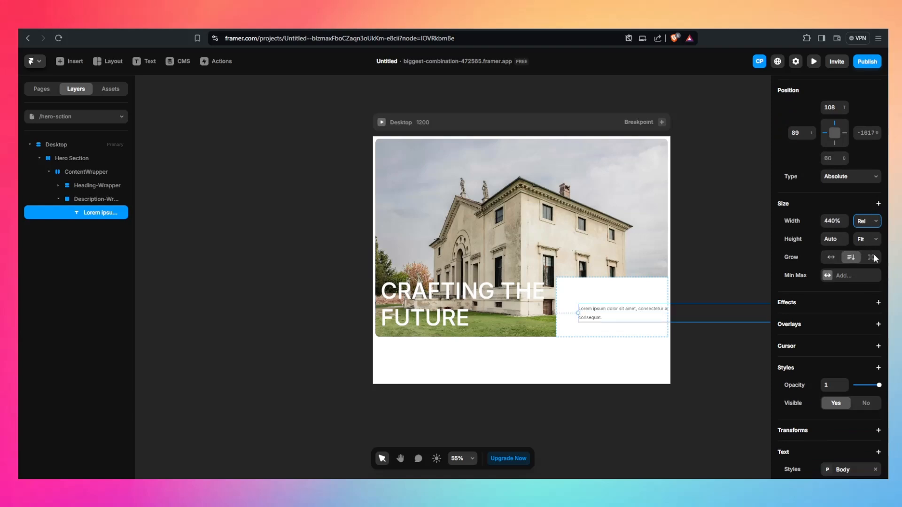
key("ctrl+z")
Give the Description-Wrapper a vertical stack layout and set the lorem ipsum text's width to Fill
left_click(104, 200)
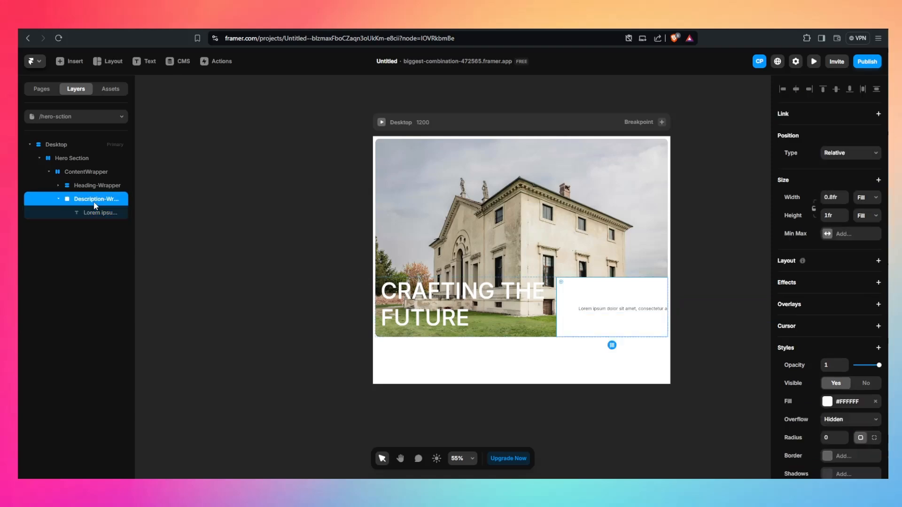
left_click(878, 261)
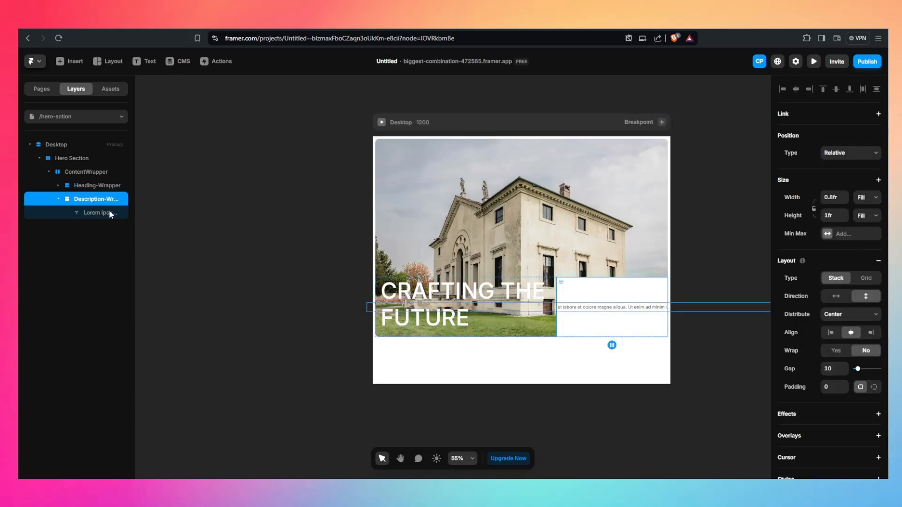
left_click(27, 214)
left_click(866, 152)
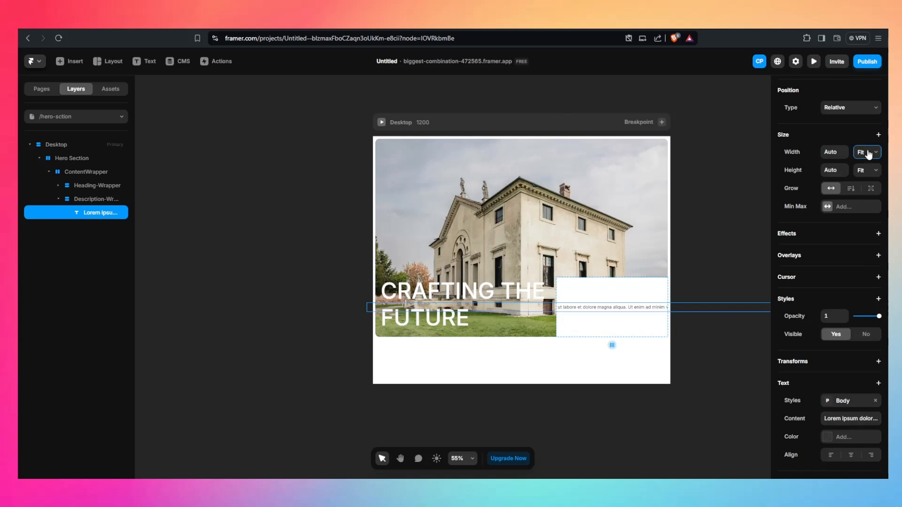
left_click(865, 182)
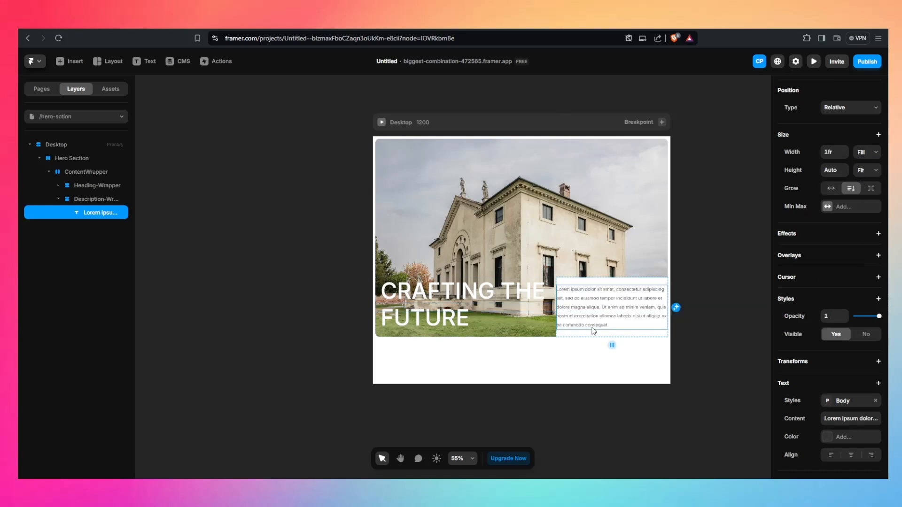
scroll(660, 335, "up", 2)
scroll(661, 341, "up", 2)
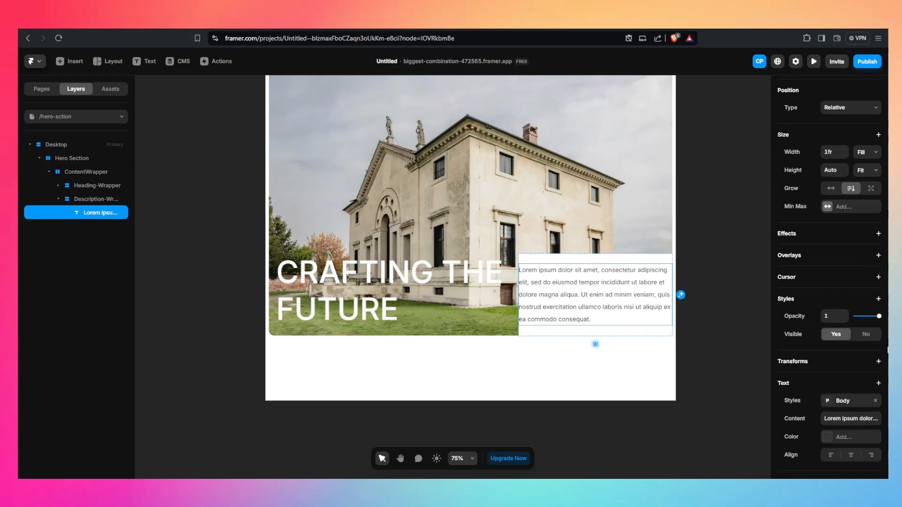
Examine the lorem ipsum text layer's size, style, text and alignment properties
scroll(857, 423, "down", 2)
scroll(857, 423, "up", 3)
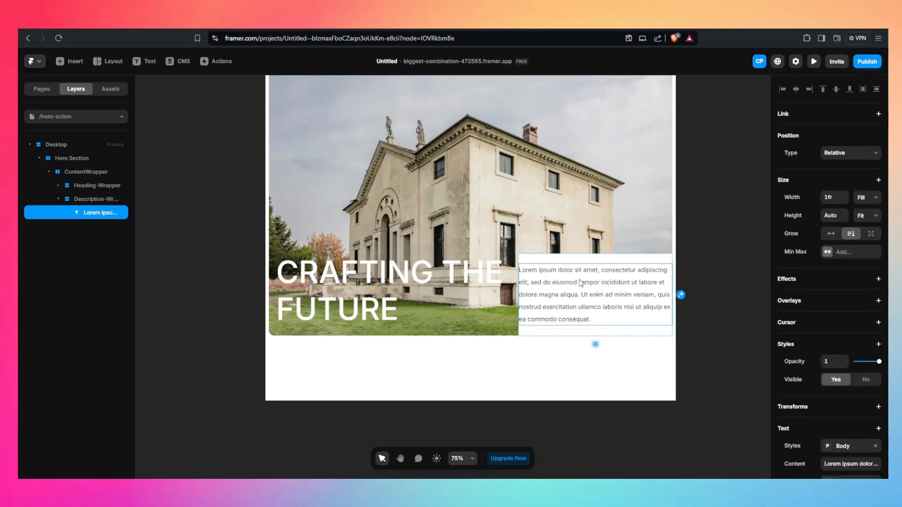
scroll(875, 299, "down", 3)
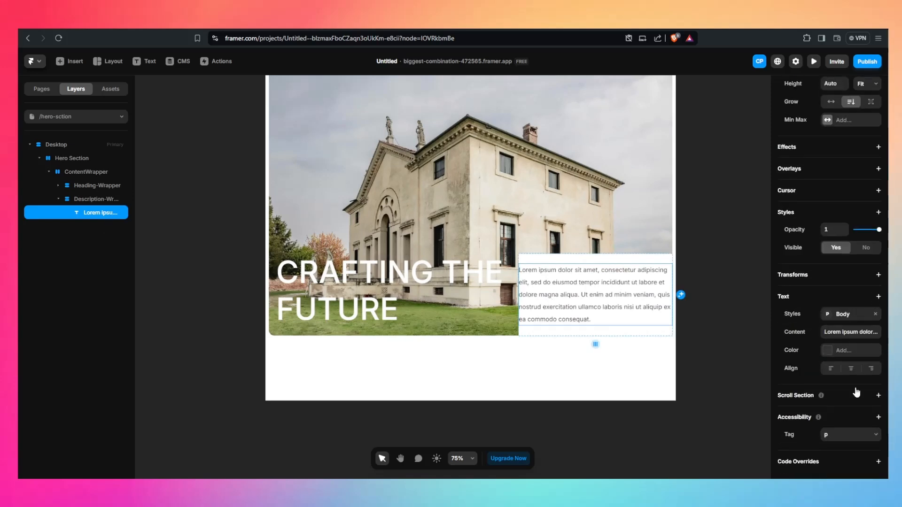
scroll(841, 418, "up", 2)
scroll(855, 346, "up", 1)
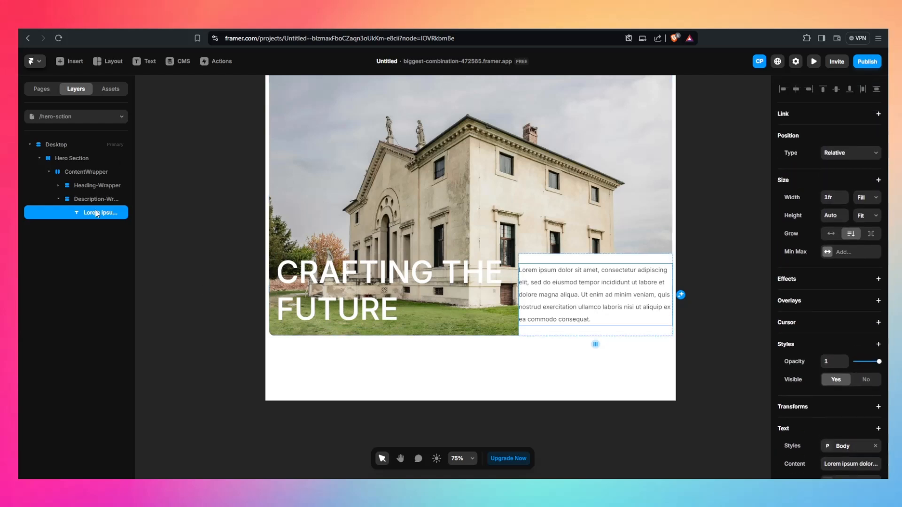
scroll(856, 285, "down", 2)
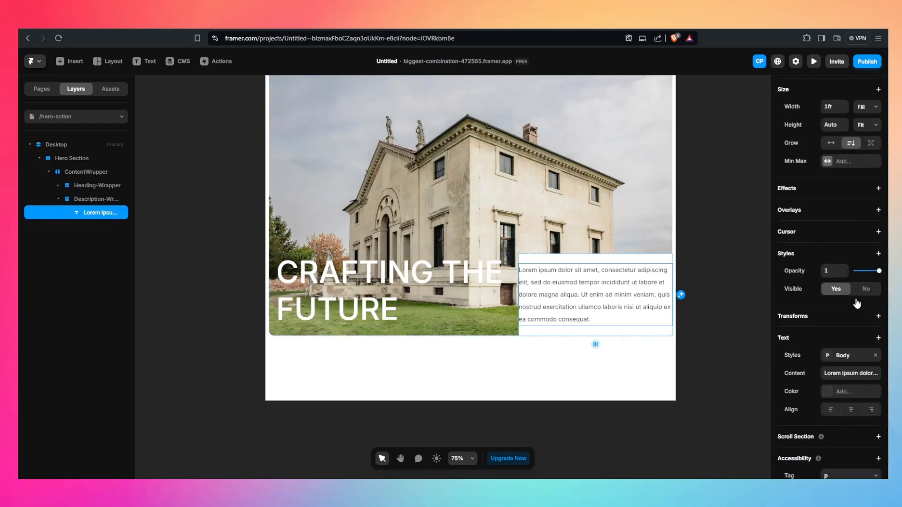
scroll(833, 254, "up", 2)
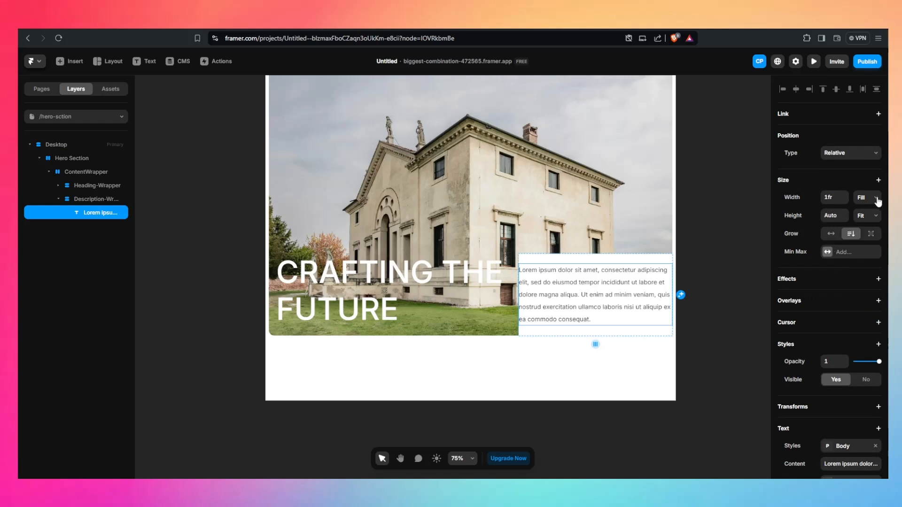
scroll(850, 285, "down", 3)
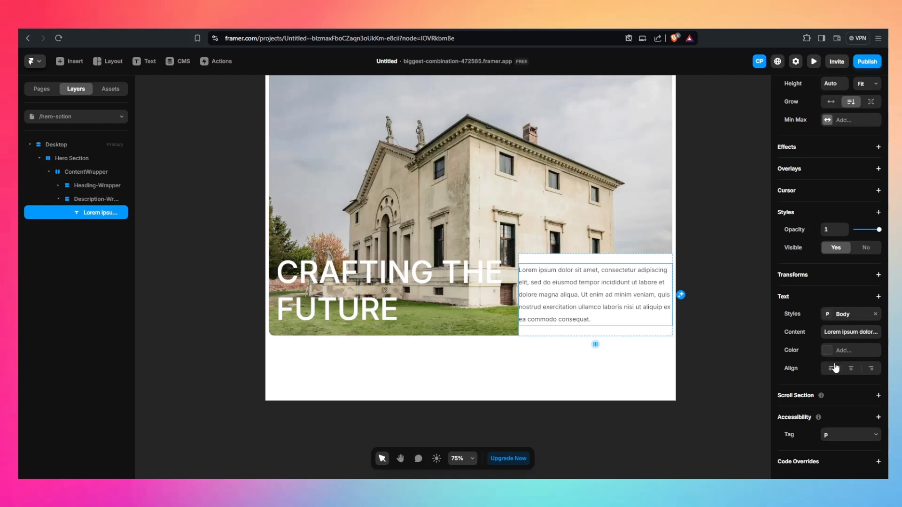
scroll(833, 360, "up", 4)
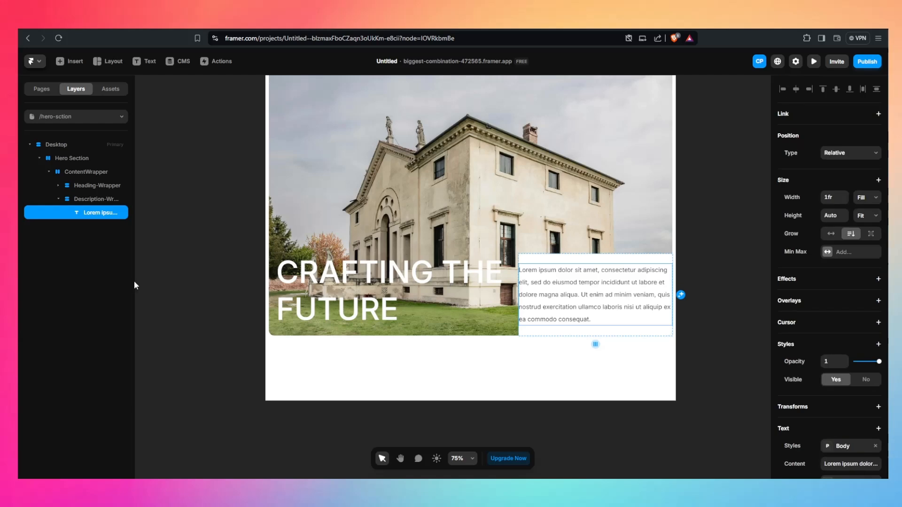
Set the Description-Wrapper's padding to 20
left_click(97, 199)
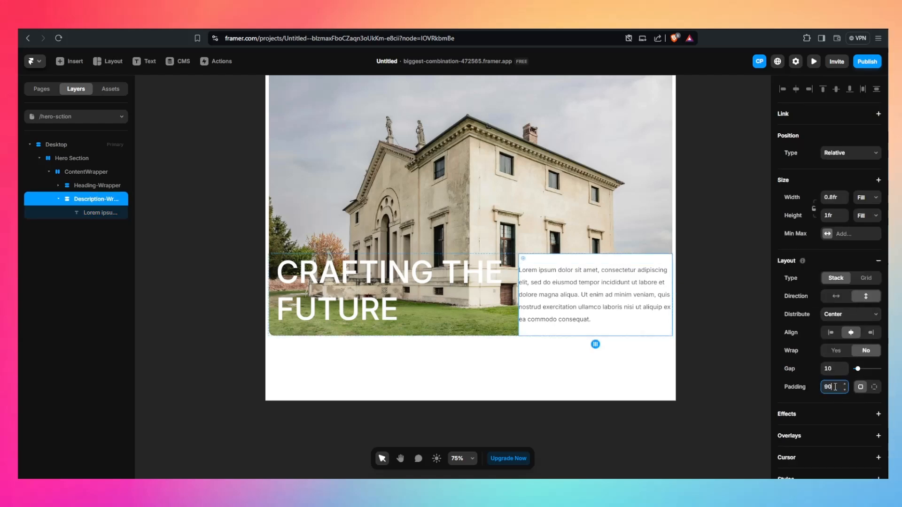
key("Return")
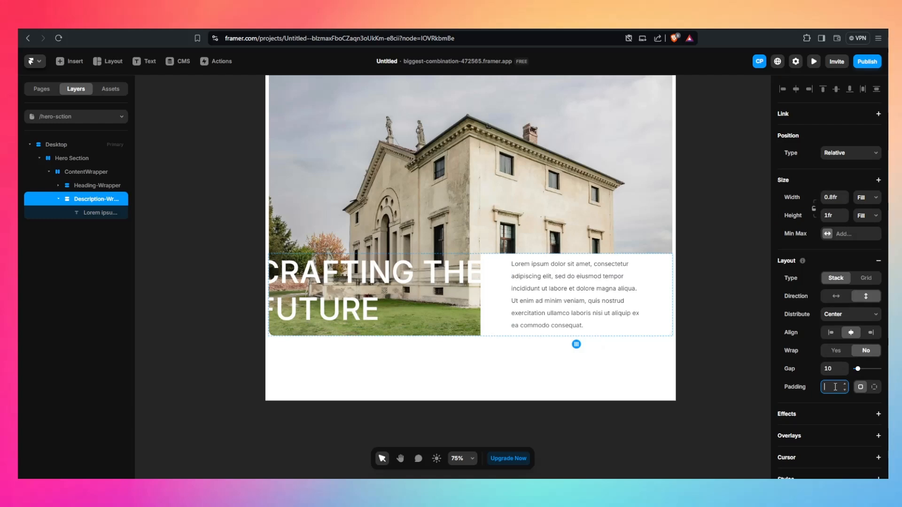
type("20")
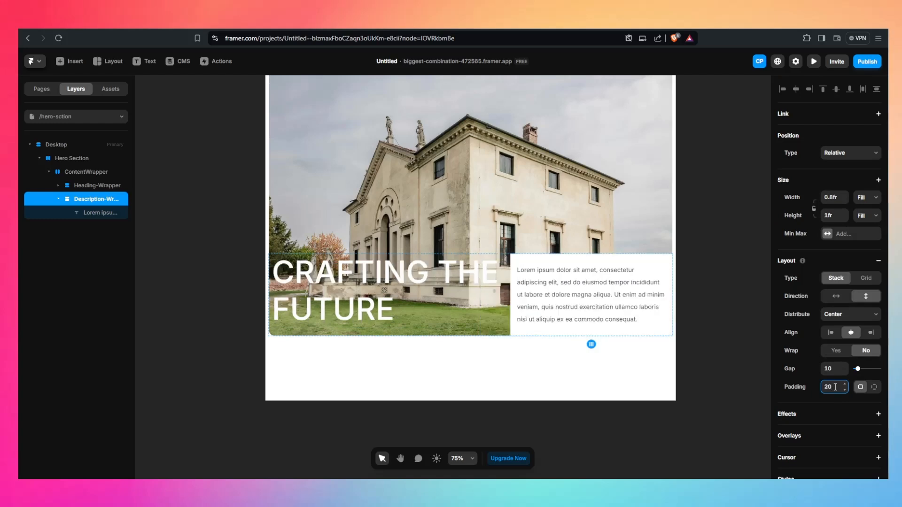
Preview the Desktop page, widen the preview to check the hero layout, and return to the canvas
left_click(544, 376)
left_click(512, 334)
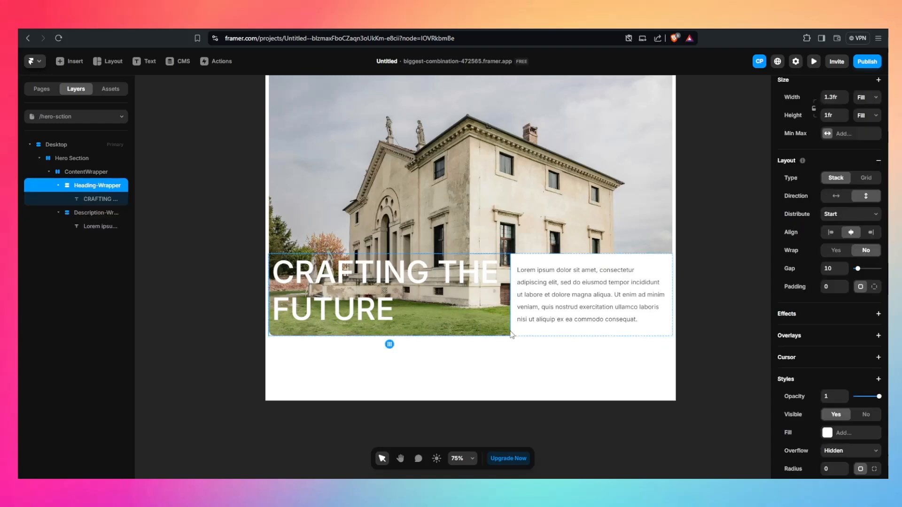
scroll(625, 176, "up", 1)
left_click(391, 241)
left_click(290, 106)
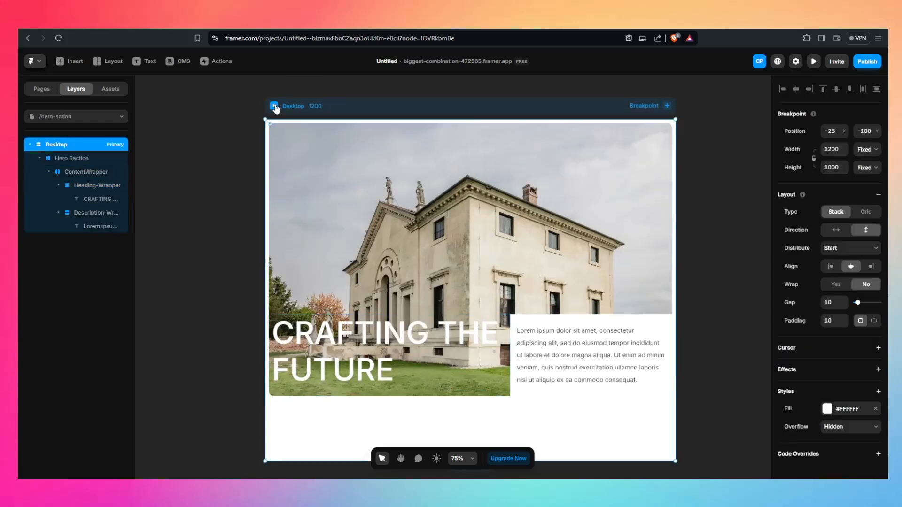
left_click(274, 106)
left_click_drag(729, 275, 882, 273)
left_click(813, 63)
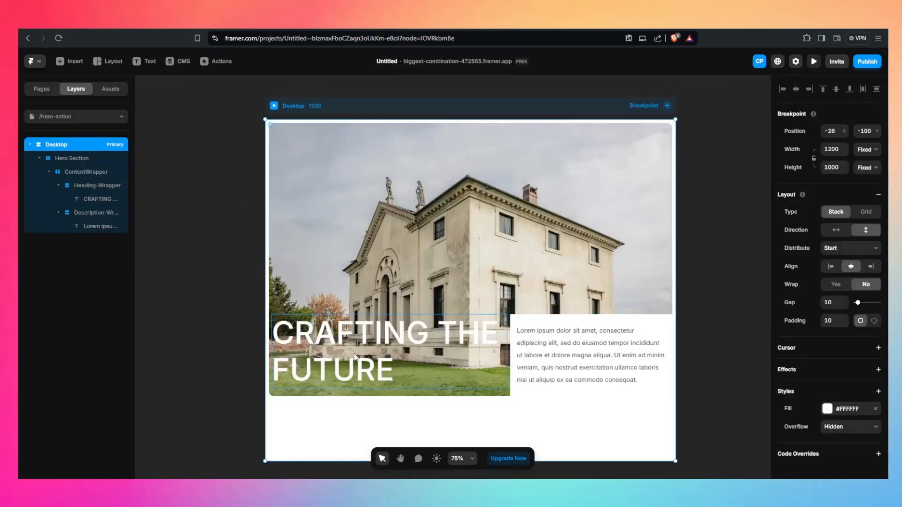
Align the Heading-Wrapper's stacked content to the left
left_click(82, 199)
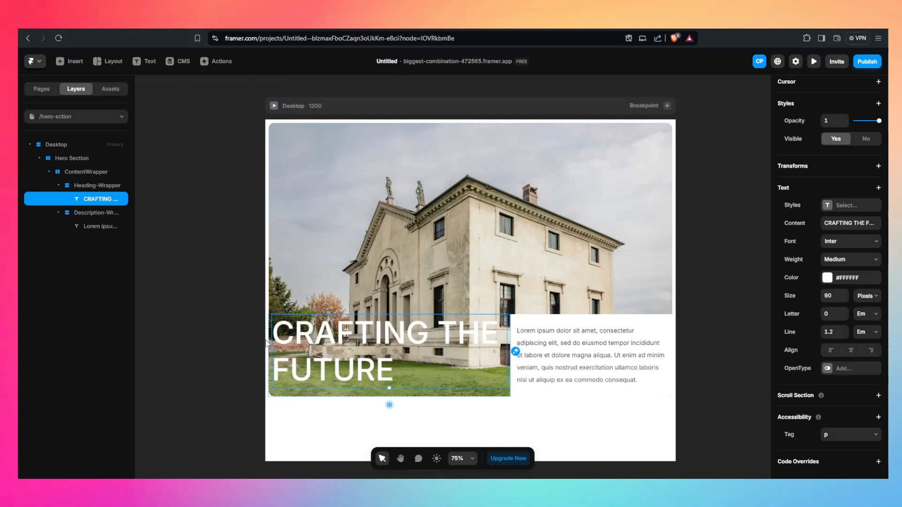
left_click(96, 190)
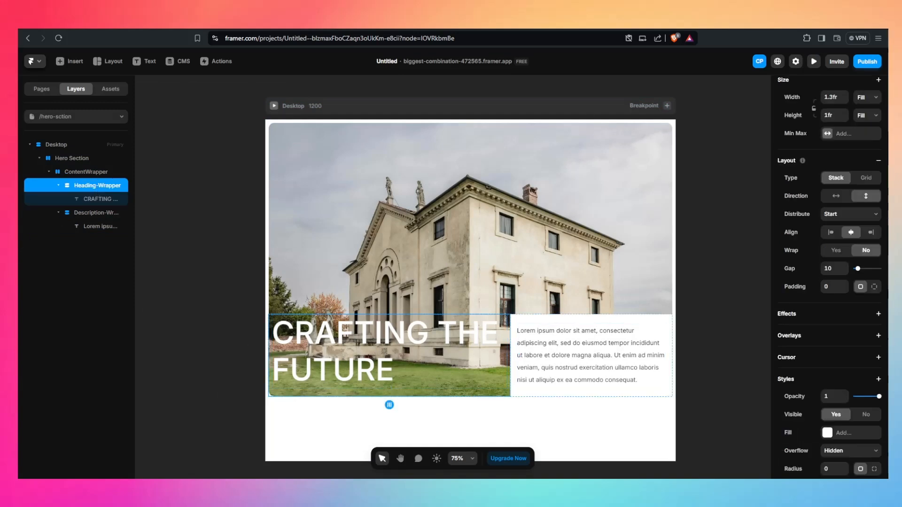
scroll(868, 311, "down", 3)
scroll(866, 306, "up", 3)
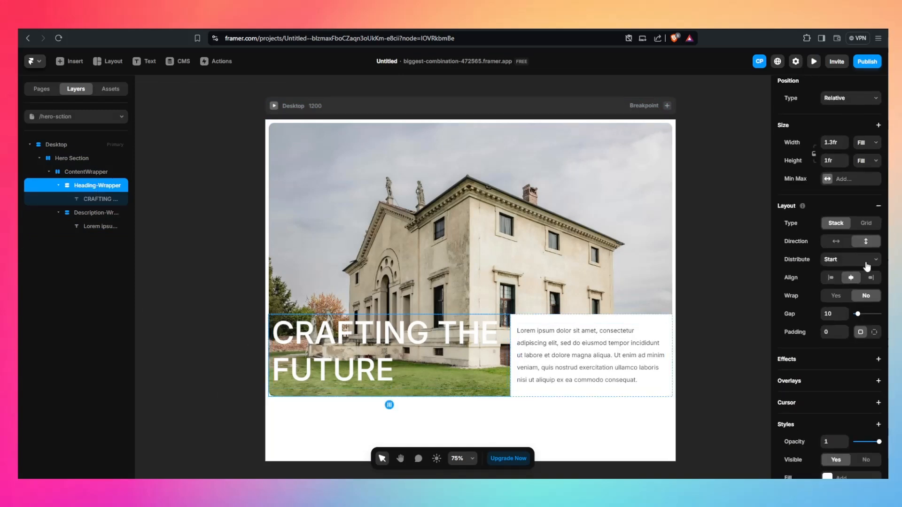
left_click(830, 277)
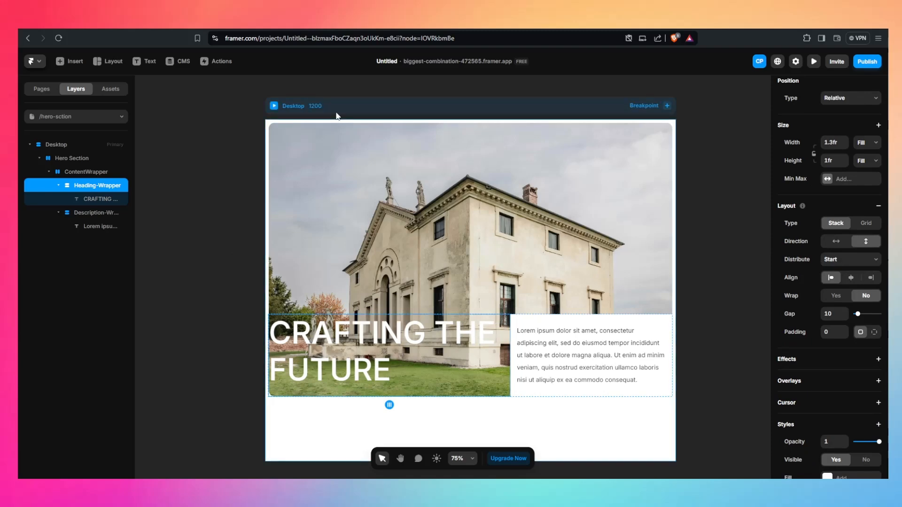
Preview the left-aligned heading with the preview widened to about 1870 px, then close the preview
left_click(274, 106)
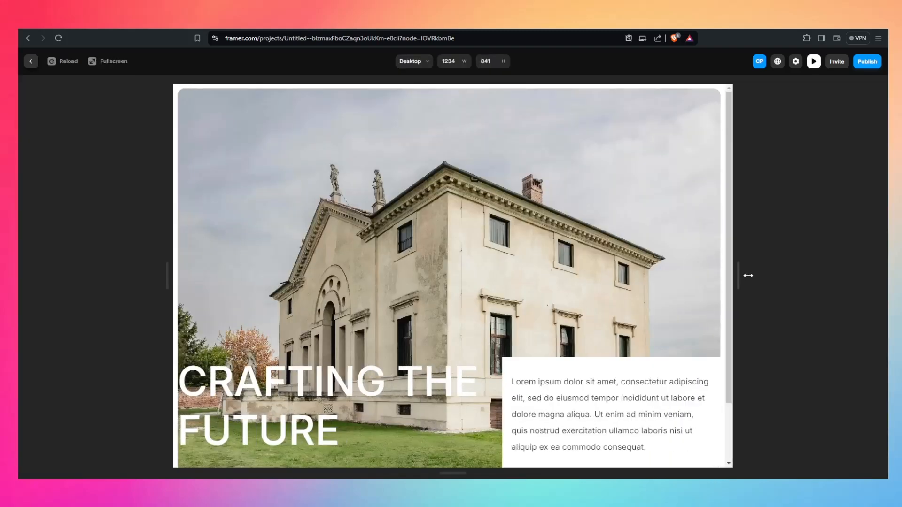
left_click_drag(748, 275, 885, 274)
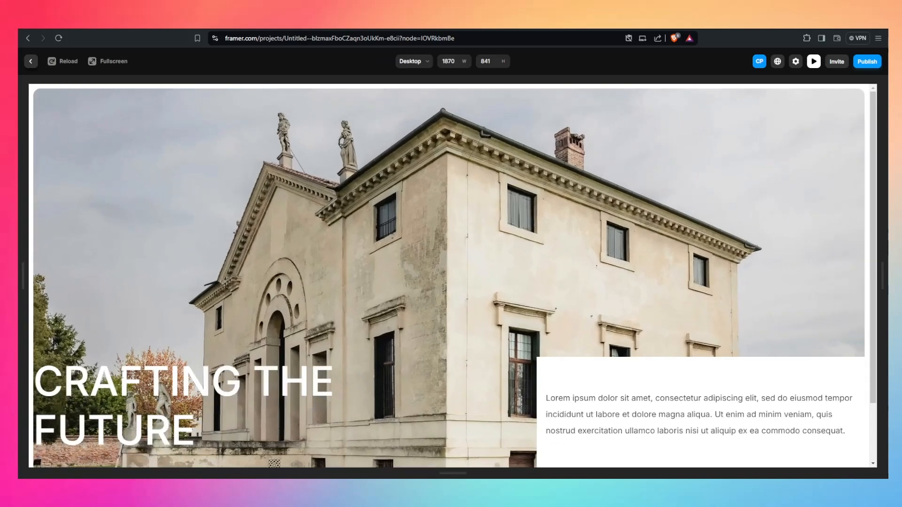
left_click(814, 62)
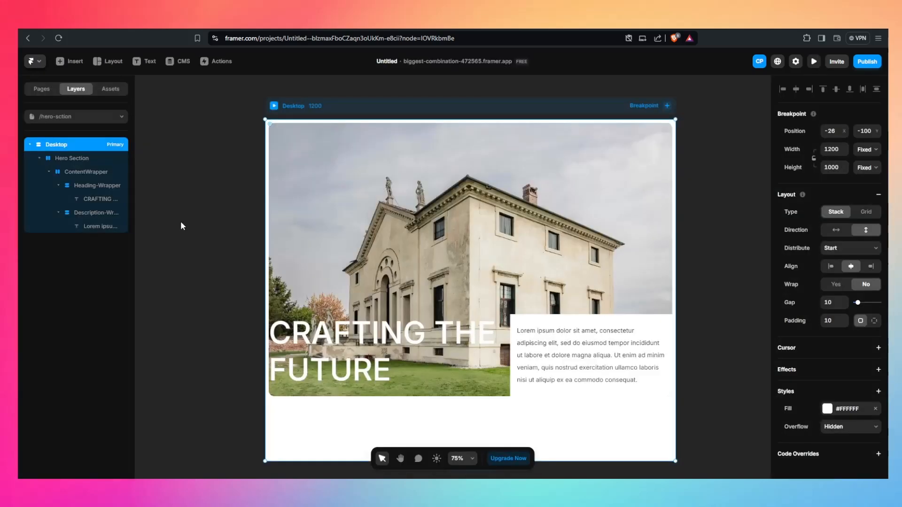
Add padding around the heading inside the Heading-Wrapper
left_click(96, 186)
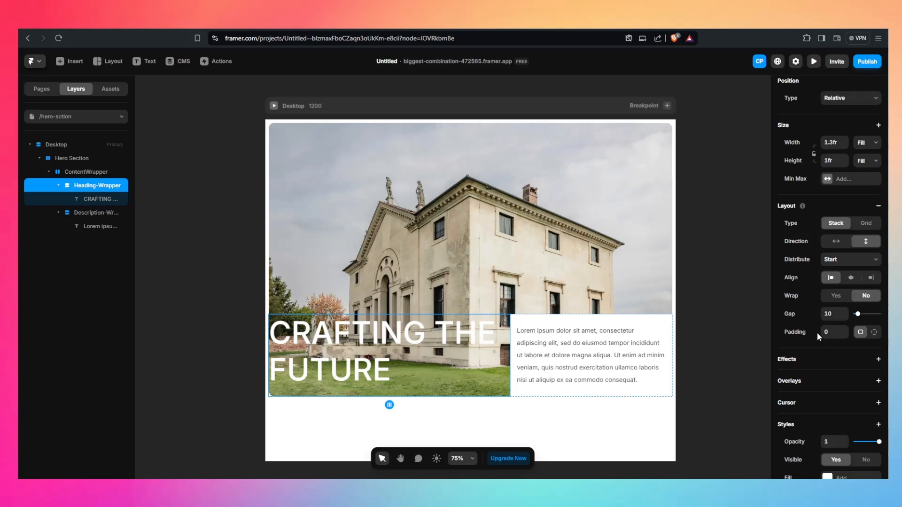
left_click(831, 331)
key("Return")
left_click(691, 286)
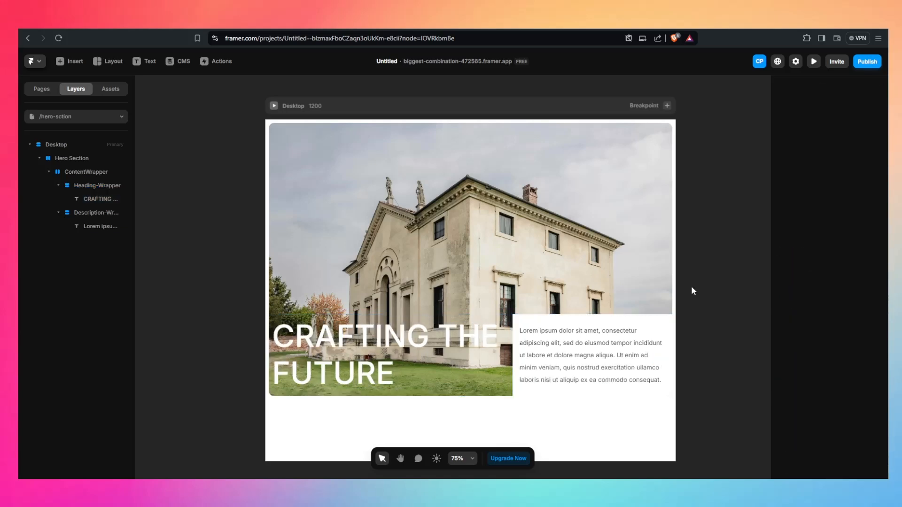
Preview the padded heading beside the description card in a widened preview, then return to editing
left_click(275, 108)
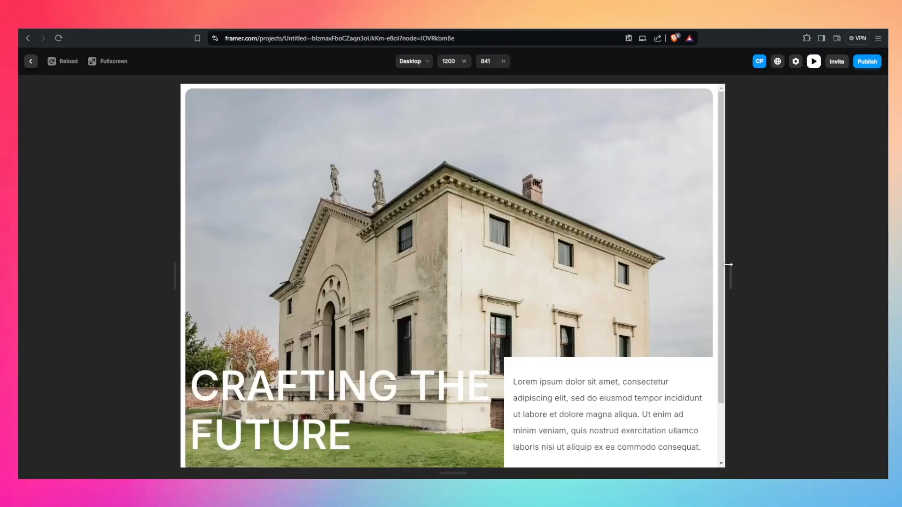
left_click_drag(729, 266, 877, 287)
left_click(813, 61)
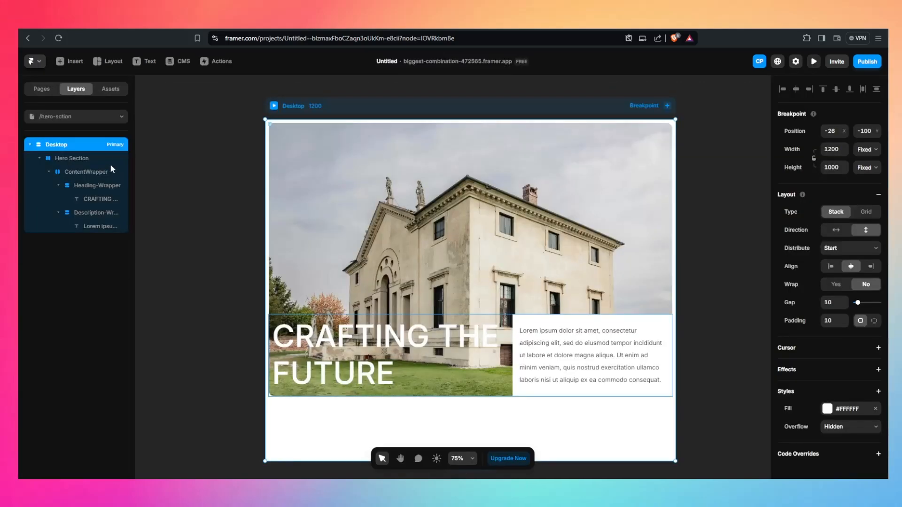
Examine the Hero Section's size settings and the ContentWrapper's properties, and collapse the ContentWrapper's layers
left_click(71, 158)
scroll(838, 212, "up", 3)
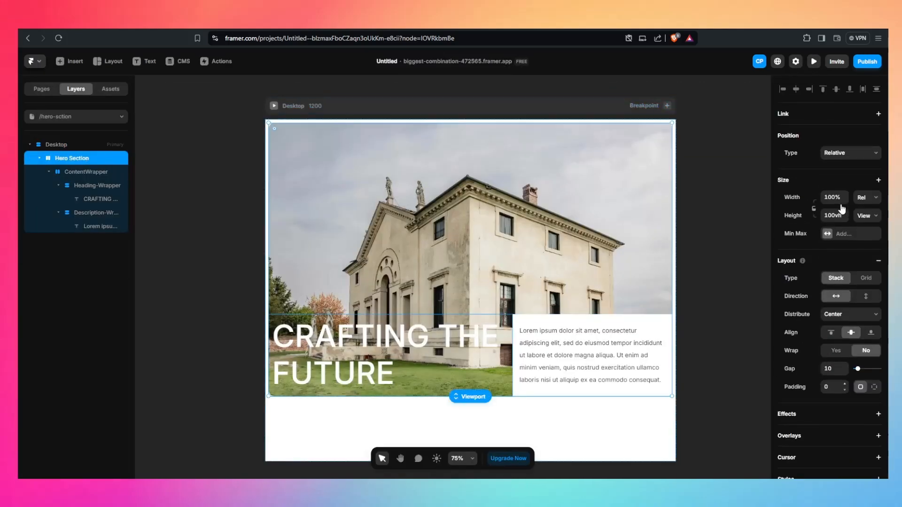
left_click(839, 218)
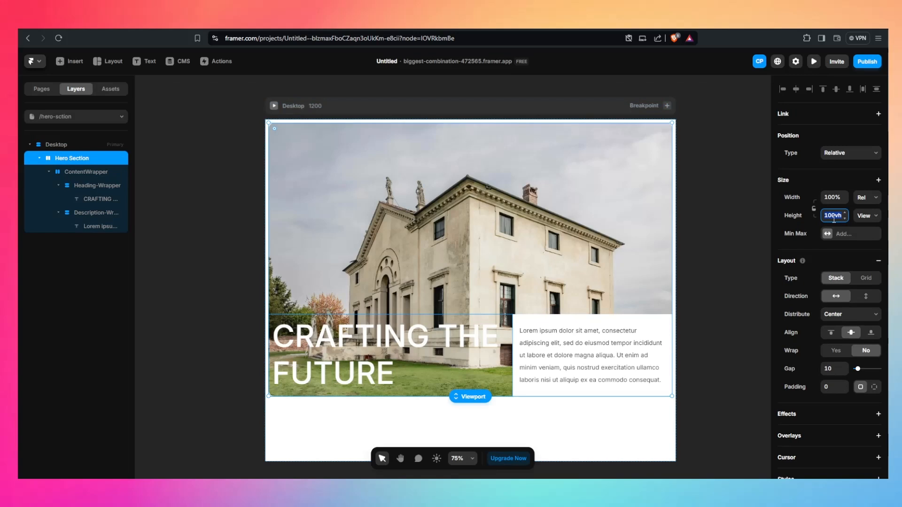
left_click(77, 172)
left_click(49, 172)
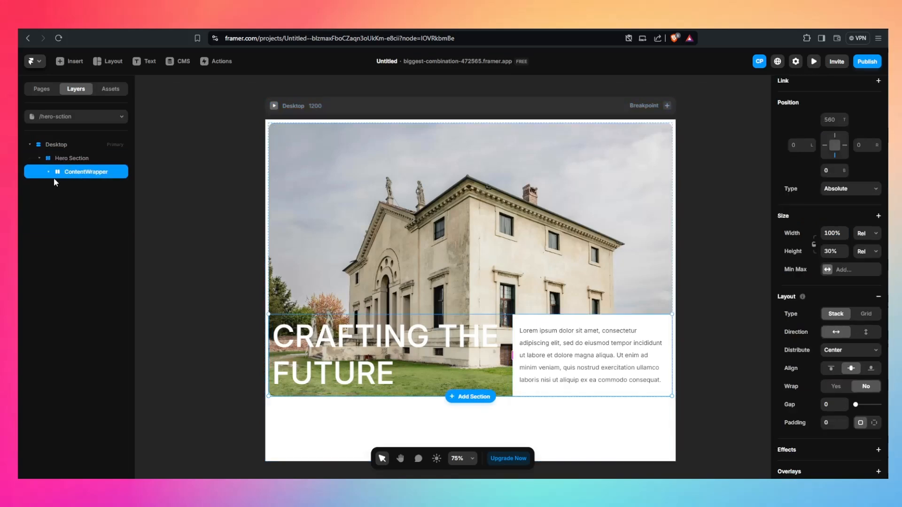
Draw a frame of about 1089 by 342 in the Hero Section and nest the ContentWrapper inside it
left_click(71, 158)
left_click(90, 172)
key("f")
mouse_move(272, 156)
left_mouse_down()
mouse_move(414, 233)
mouse_move(645, 274)
left_mouse_up()
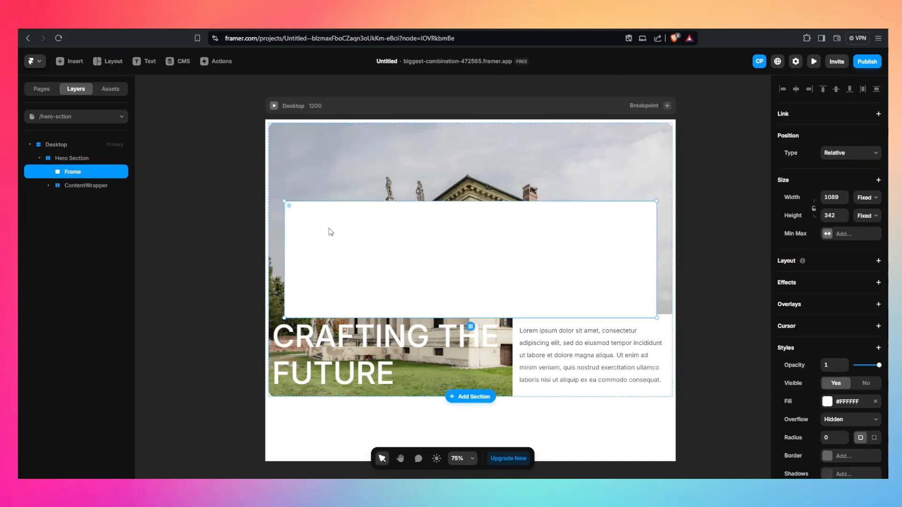
left_click(65, 184)
left_click_drag(70, 182, 73, 175)
left_click(75, 173)
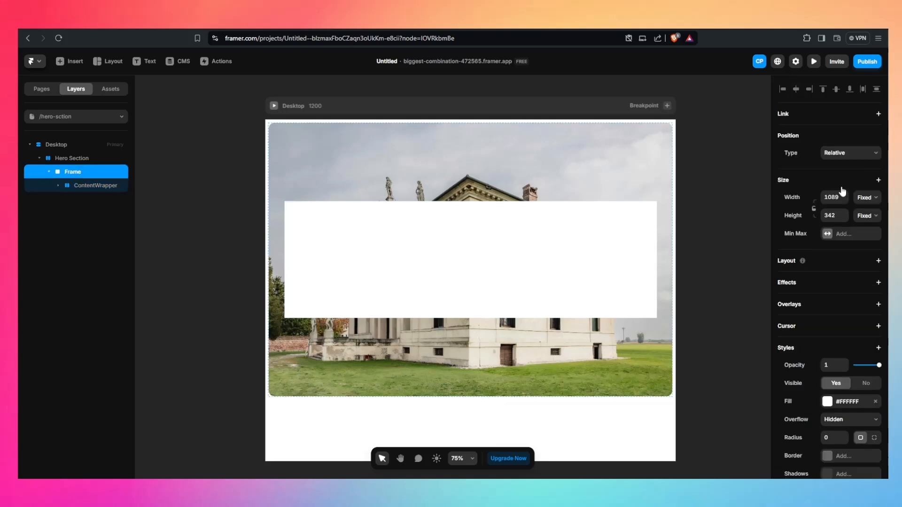
double_click(73, 172)
type("h")
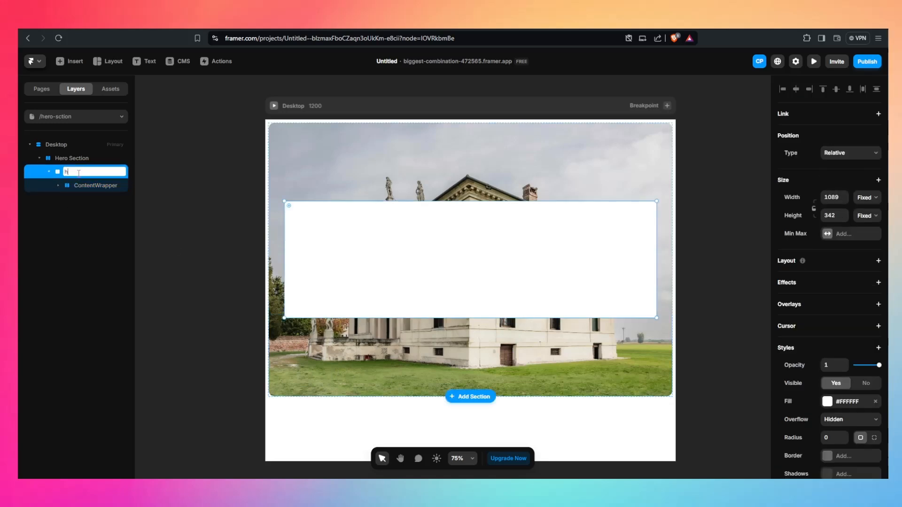
type("ma")
key("Return")
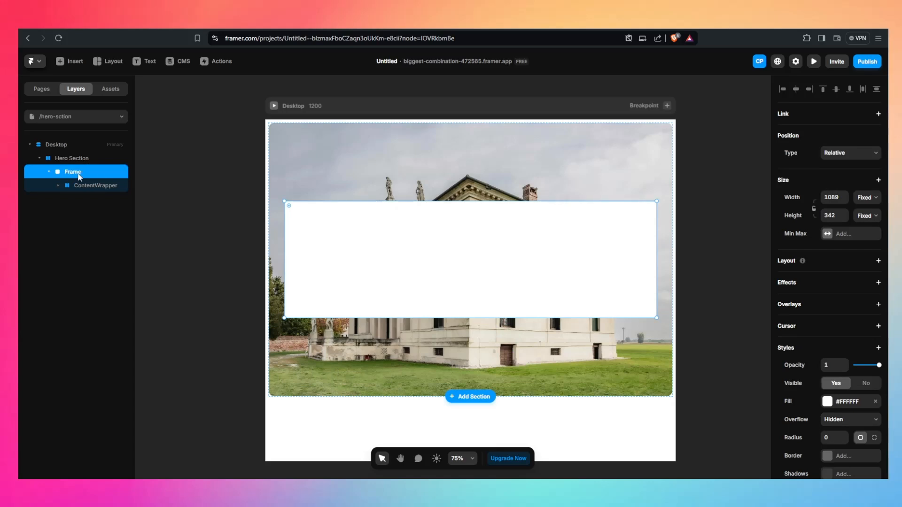
Rename the new frame around the ContentWrapper as Container
double_click(79, 175)
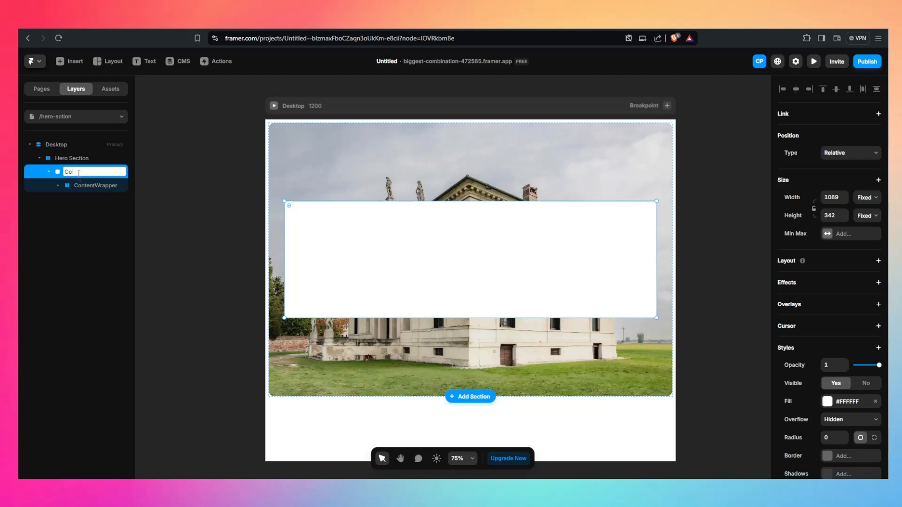
type("Container")
key("Return")
Remove the image fill from the Hero Section
left_click(80, 158)
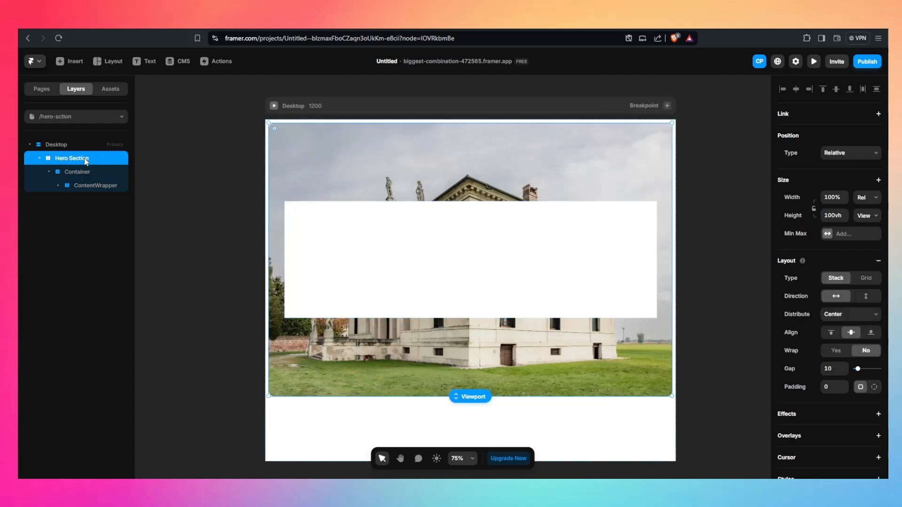
scroll(838, 282, "down", 5)
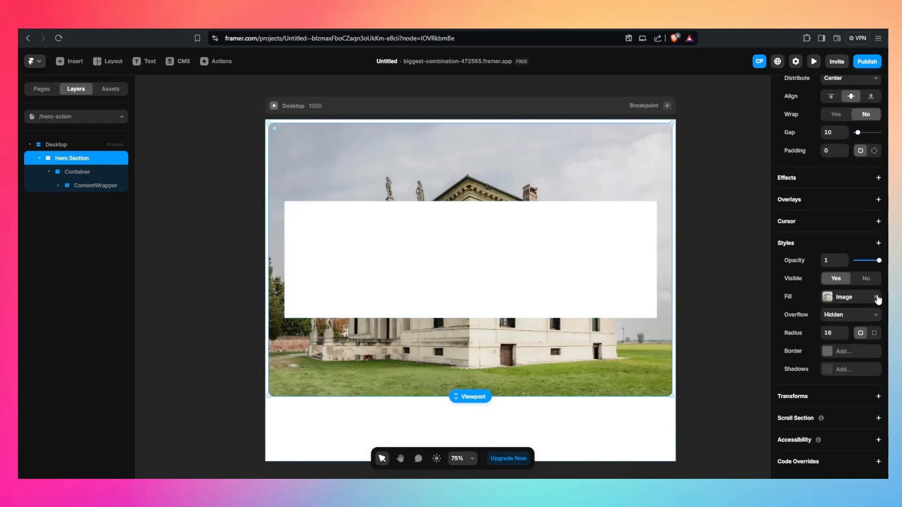
left_click(876, 297)
Set the Container's width and height to 100% each
left_click(74, 173)
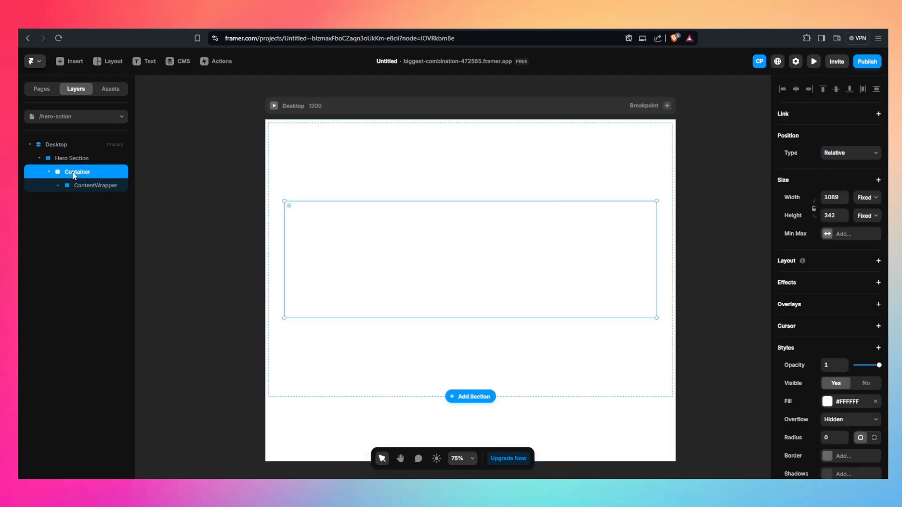
left_click(834, 197)
type("100%")
key("Return")
left_click(829, 217)
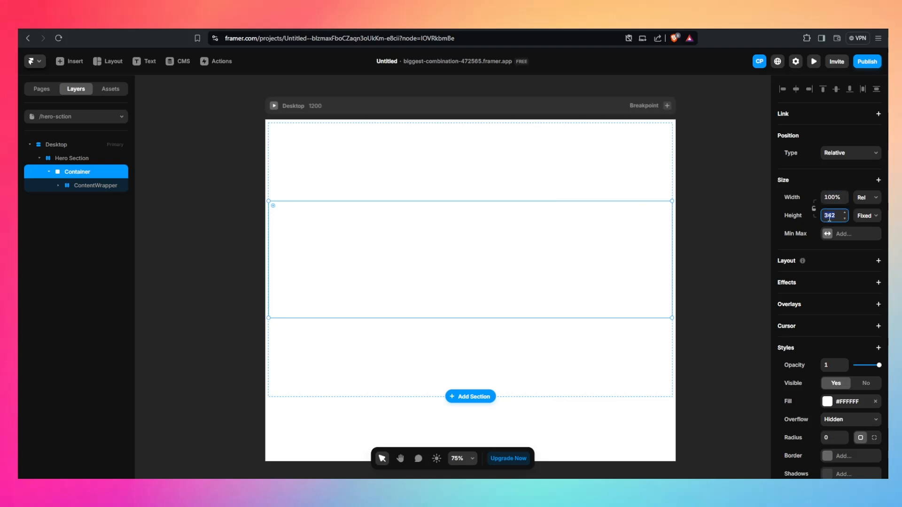
type("100%")
key("Return")
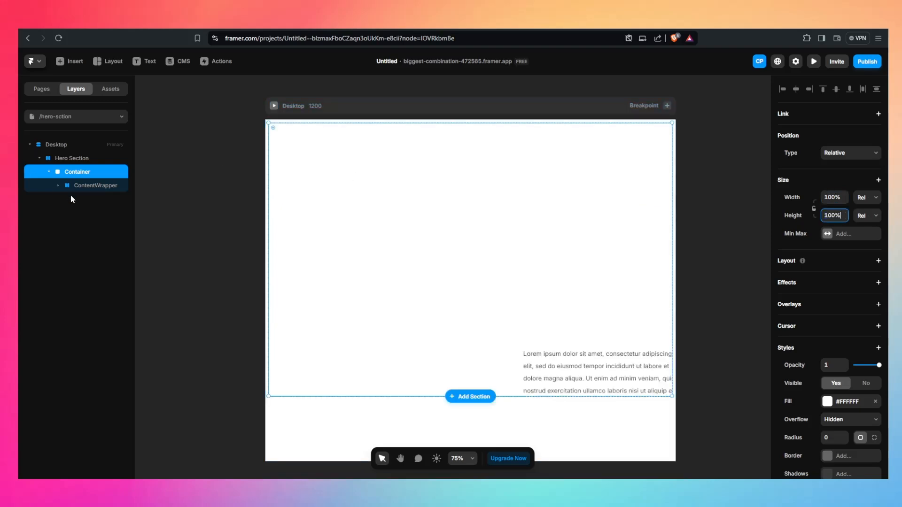
Expand the ContentWrapper's layers and switch the Container's fill from a solid color to an image
left_click(58, 185)
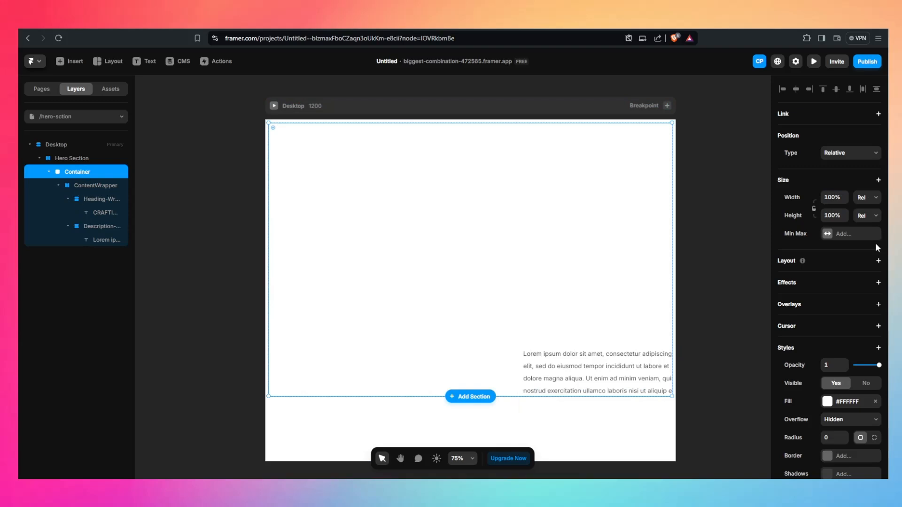
scroll(877, 248, "down", 3)
left_click(829, 297)
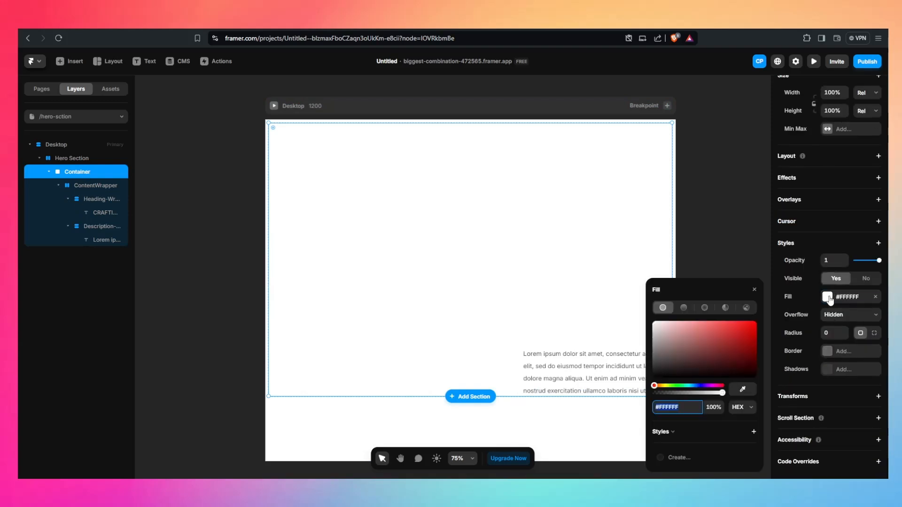
left_click(746, 308)
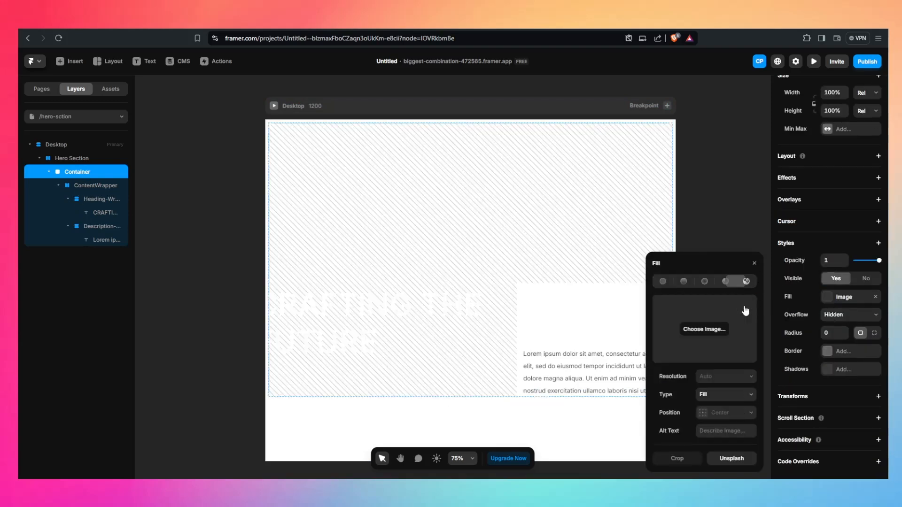
Search Unsplash for "luxurious villa" photos for the Container's image fill
left_click(739, 459)
left_click(688, 282)
type("lu")
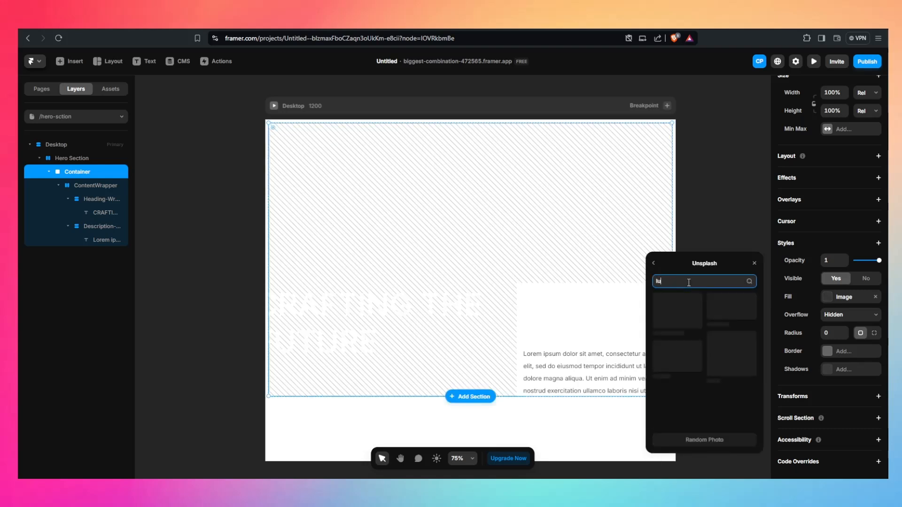
type("xurious vills")
key("BackSpace")
type("a")
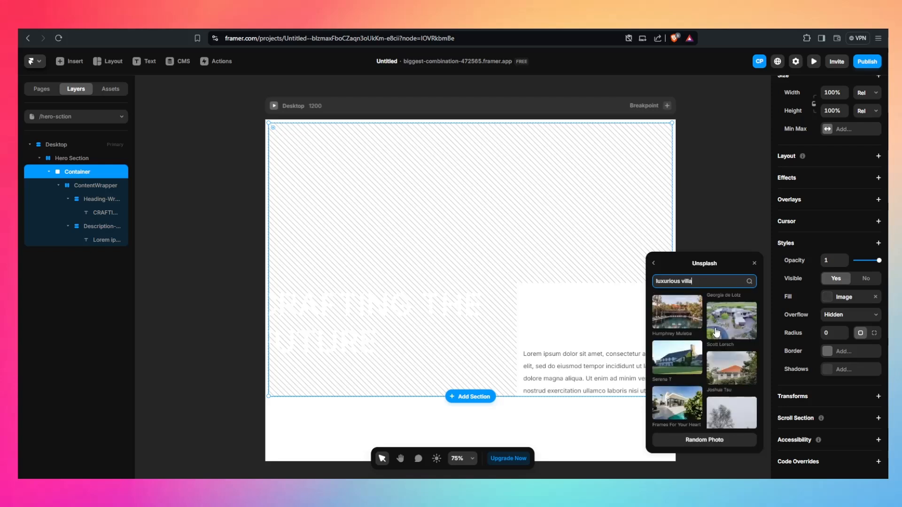
Fill the Container with the Unsplash photo of the beige stone villa with rooftop statues and a green lawn
scroll(736, 362, "down", 1)
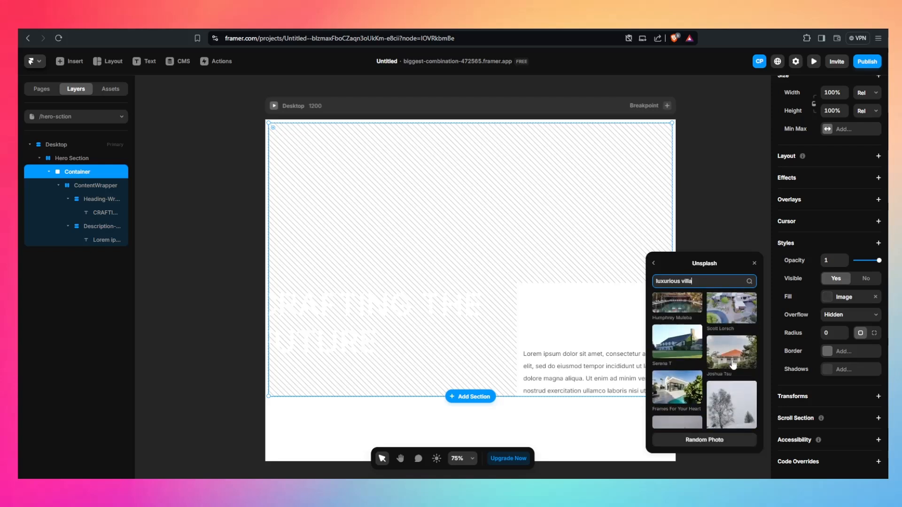
scroll(740, 374, "down", 4)
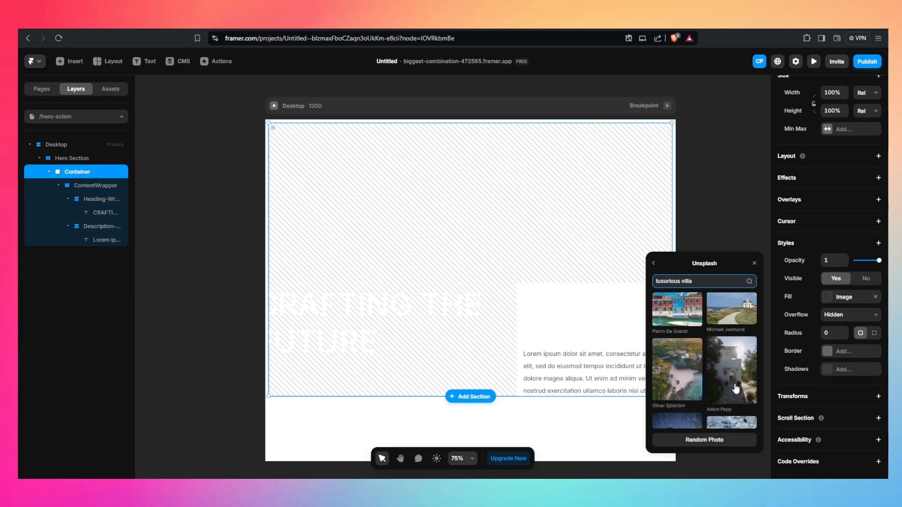
scroll(736, 389, "down", 7)
scroll(694, 368, "down", 5)
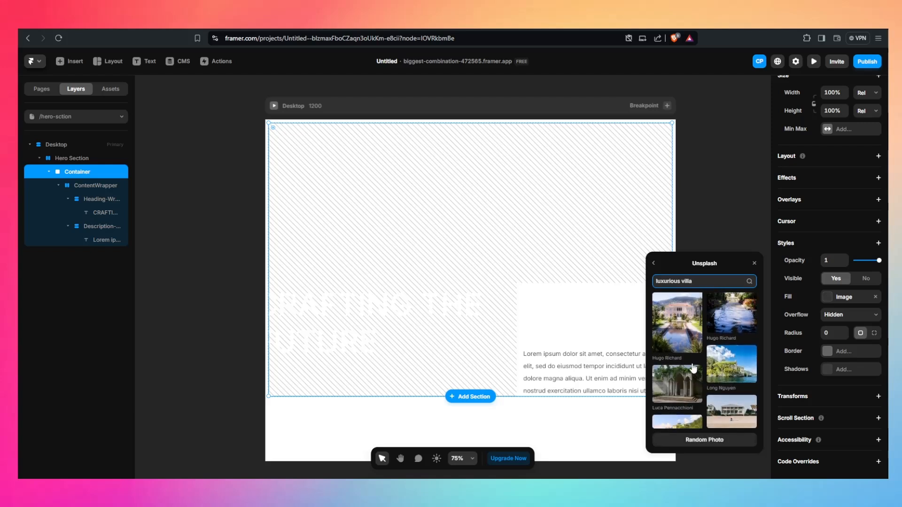
scroll(741, 361, "up", 5)
scroll(739, 364, "down", 2)
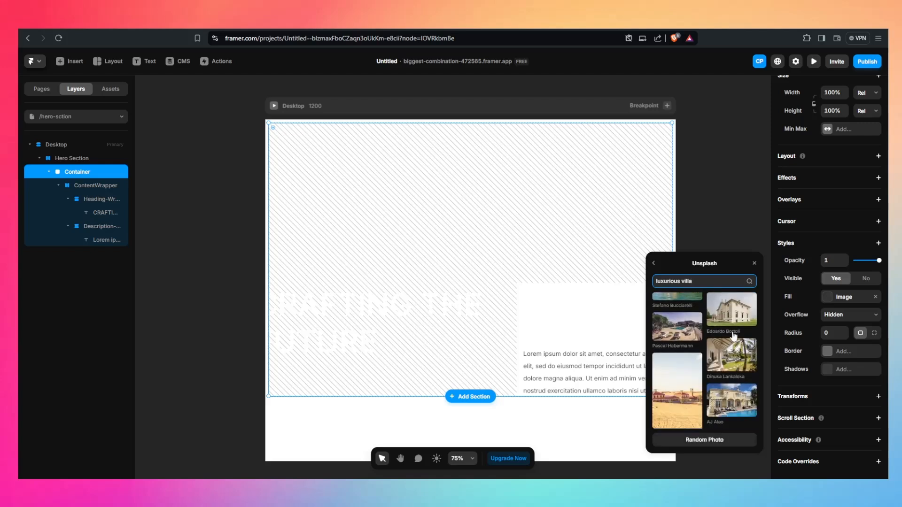
scroll(733, 358, "up", 1)
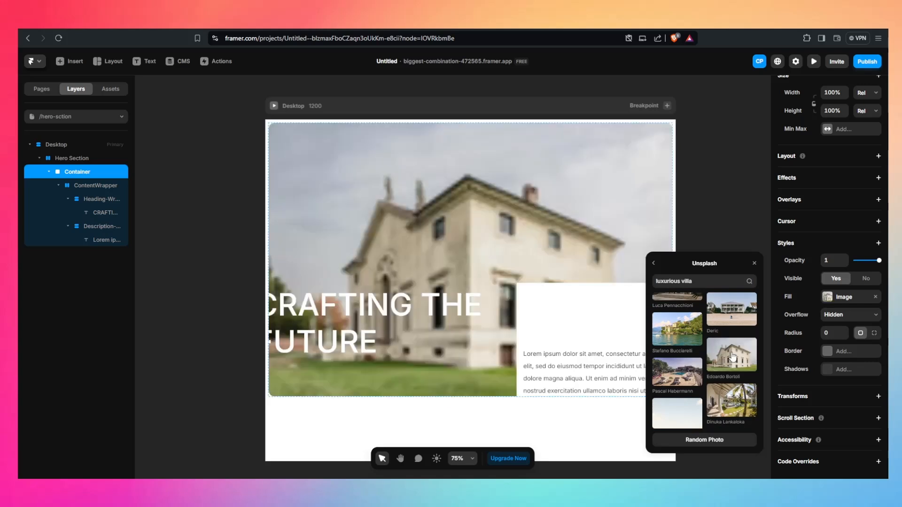
left_click(738, 214)
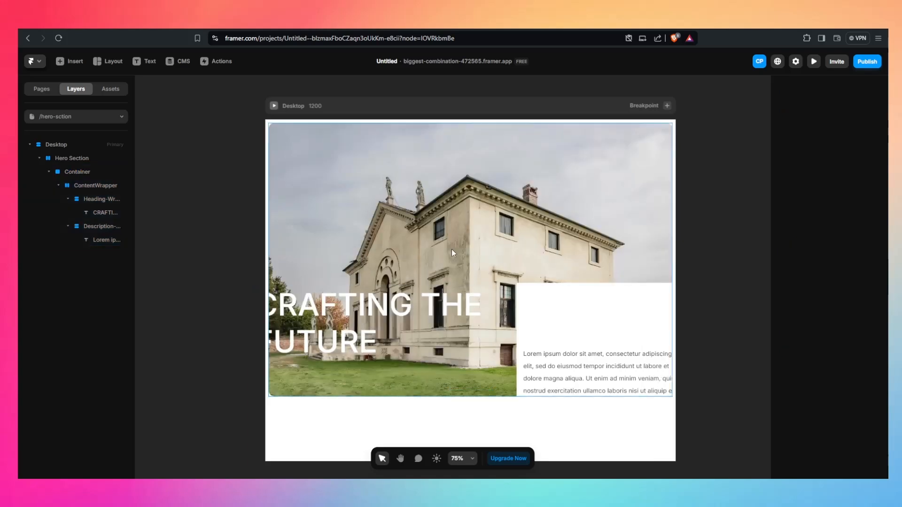
Set the ContentWrapper's height to 30%
left_click(86, 171)
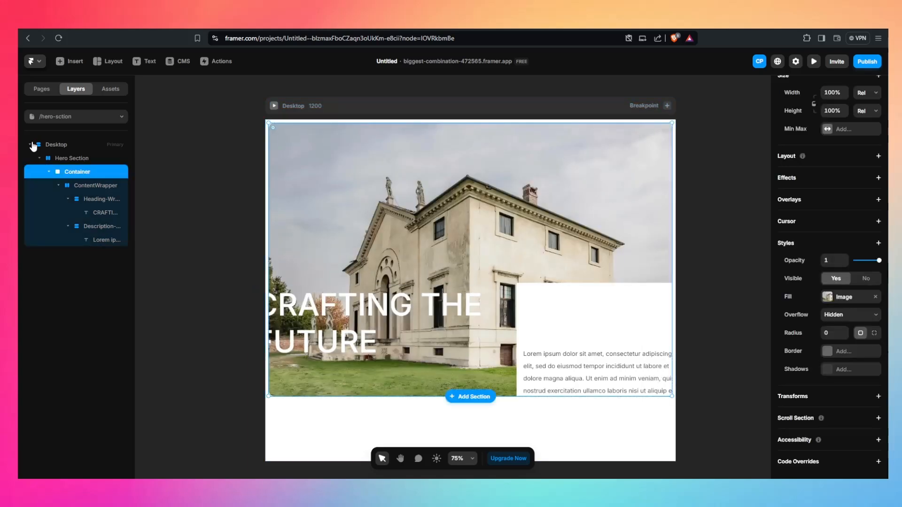
scroll(842, 237, "up", 3)
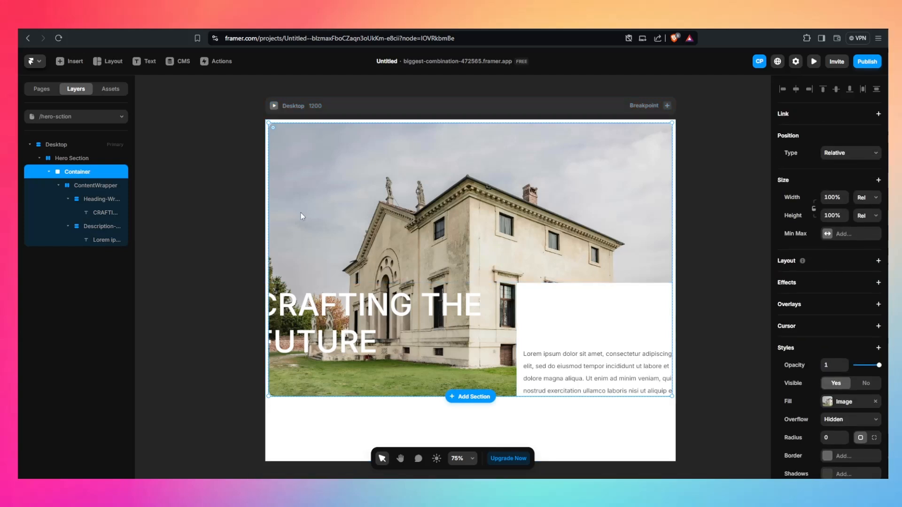
left_click(107, 187)
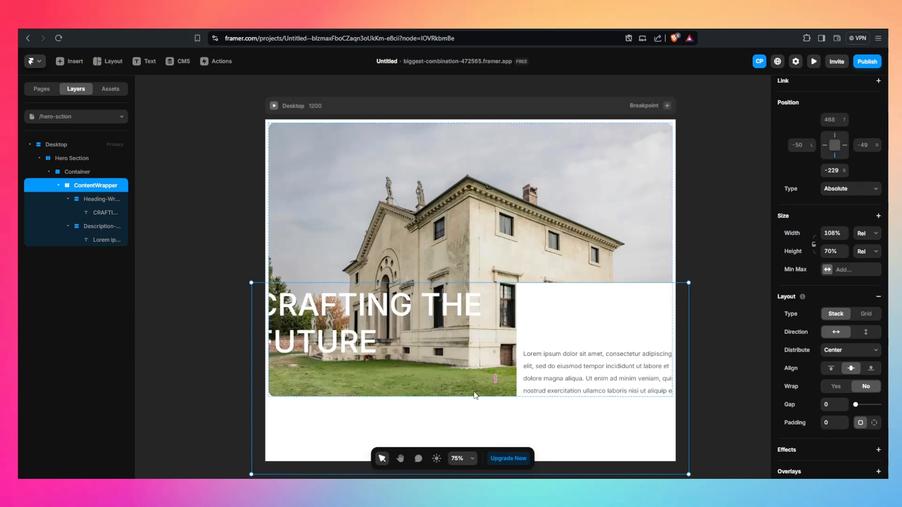
scroll(476, 395, "down", 1)
left_click(832, 256)
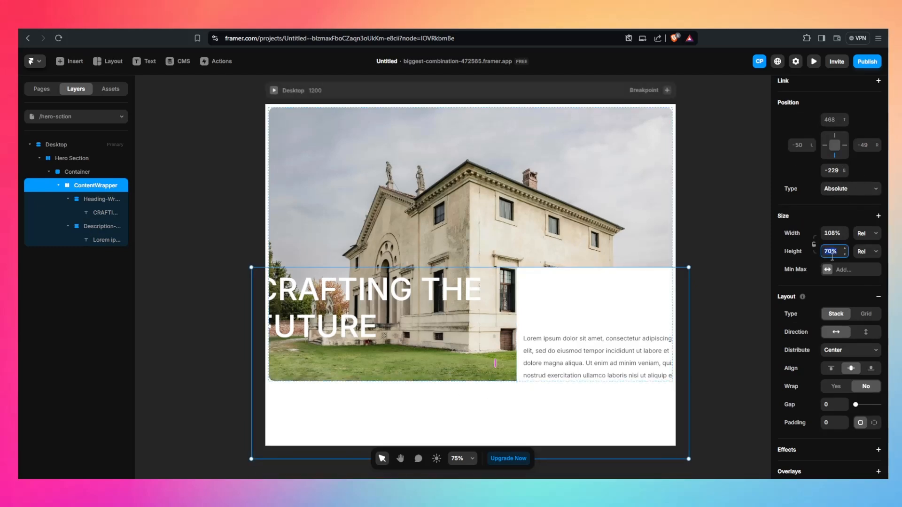
left_click(830, 250)
type("30")
key("Return")
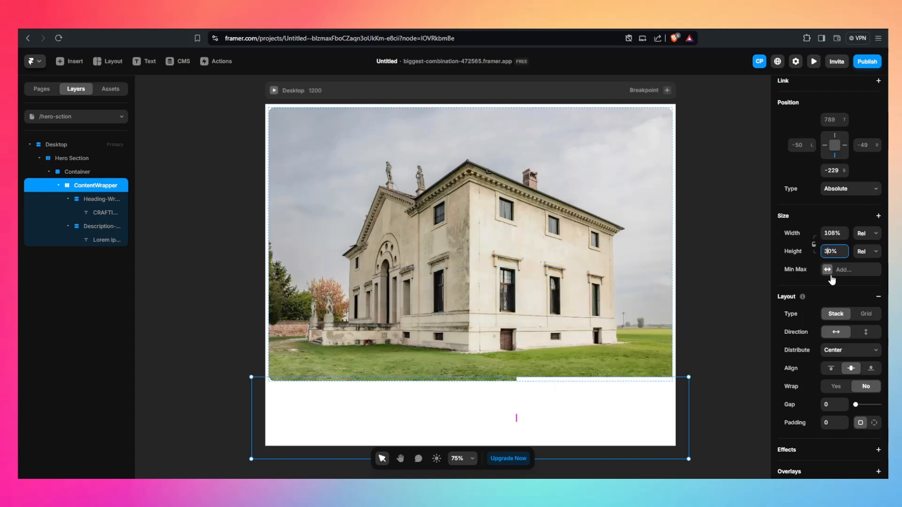
Move the ContentWrapper up over the lower part of the villa image and nest it inside the Container again
left_click(59, 185)
left_click(85, 172)
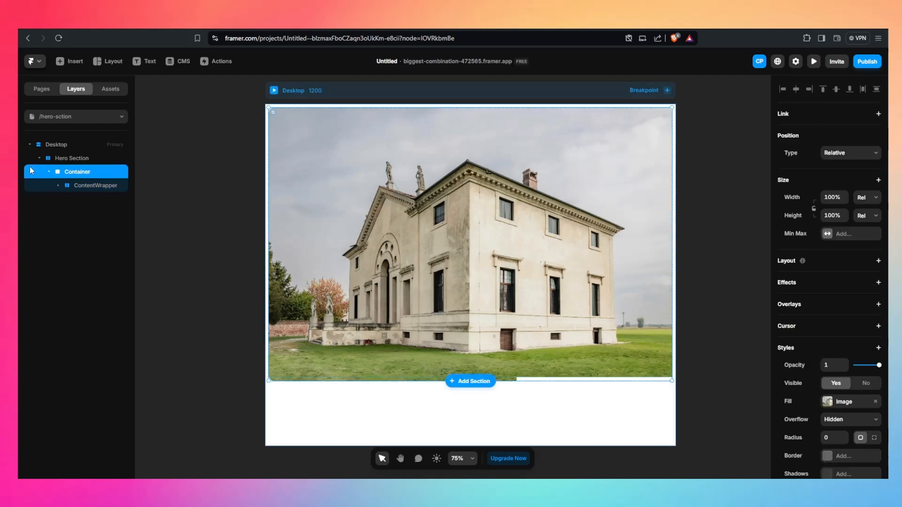
left_click(103, 186)
left_click(58, 186)
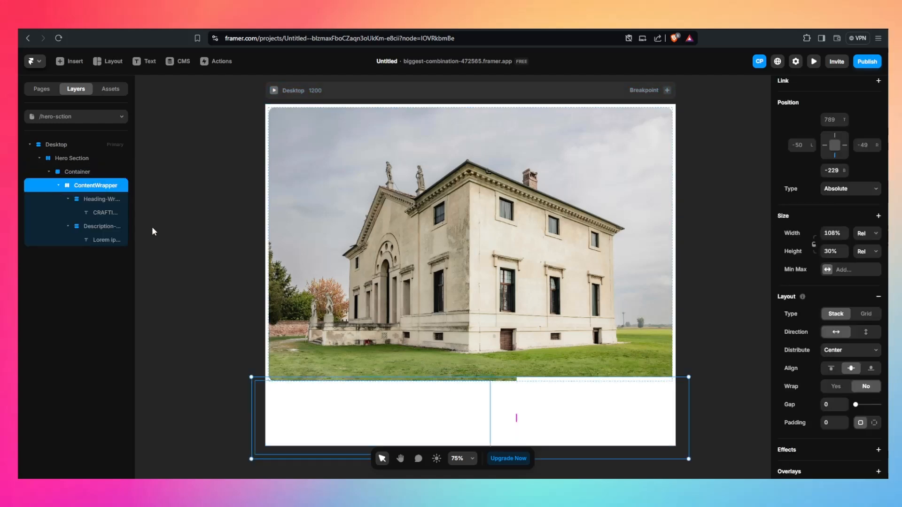
left_click_drag(426, 419, 429, 335)
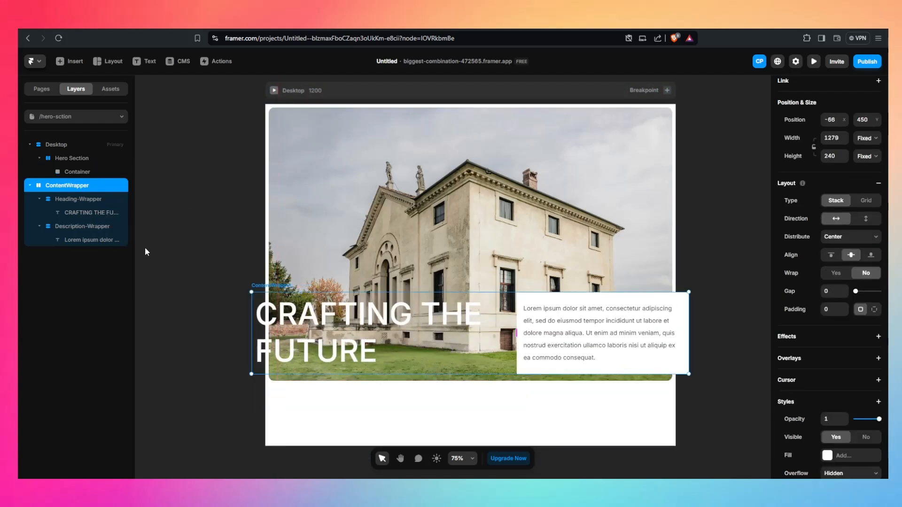
left_click(30, 185)
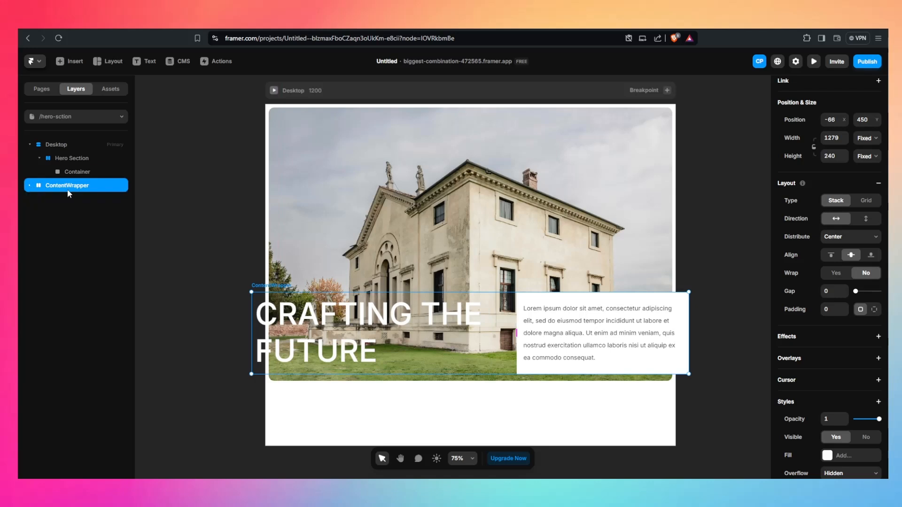
left_click_drag(69, 188, 90, 173)
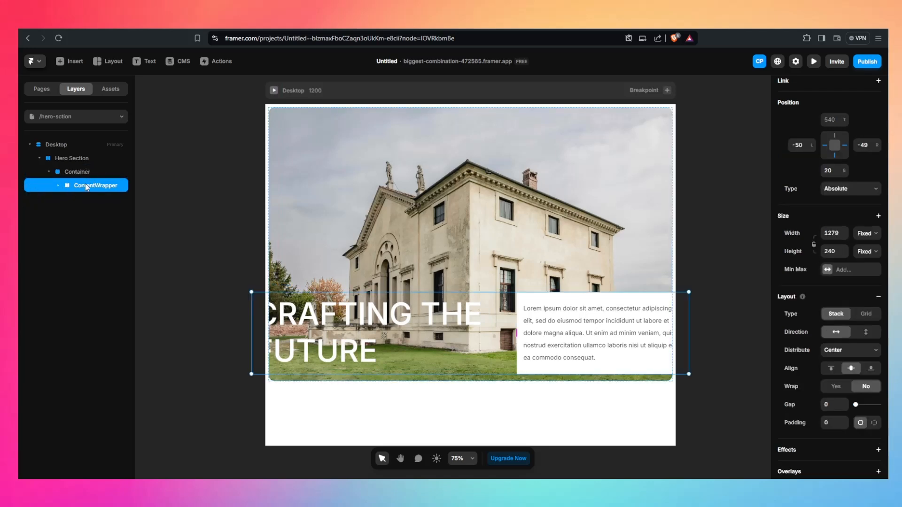
Set the ContentWrapper's height to 30% and its width to 100%, both relative
left_click(830, 251)
key("Return")
left_click(840, 235)
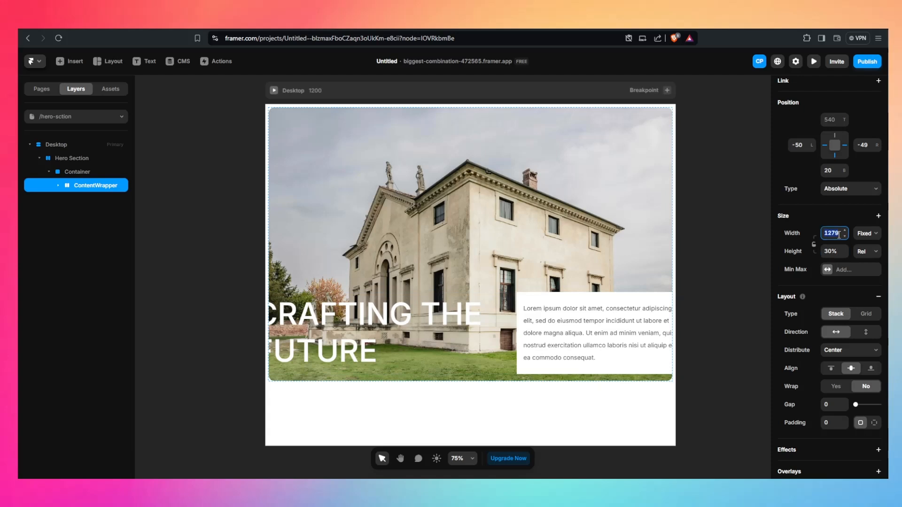
type("100")
key("Return")
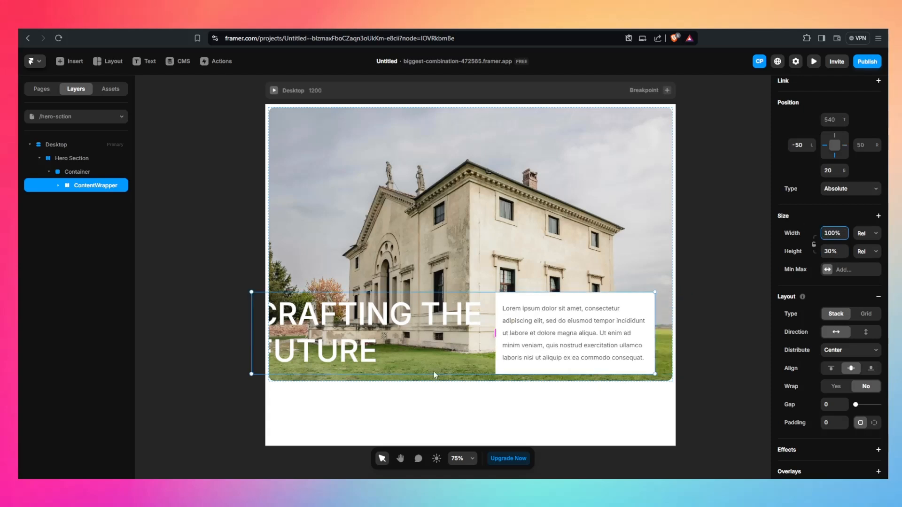
Release the ContentWrapper's left pin and place it flush with the Container's sides, with a bottom offset of 0
left_click(825, 145)
left_click(833, 169)
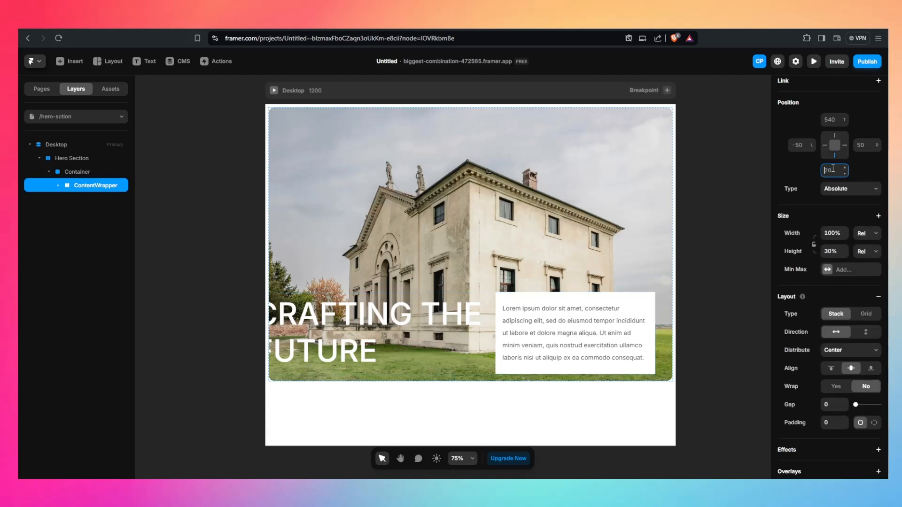
type("0")
key("Return")
left_click(435, 351)
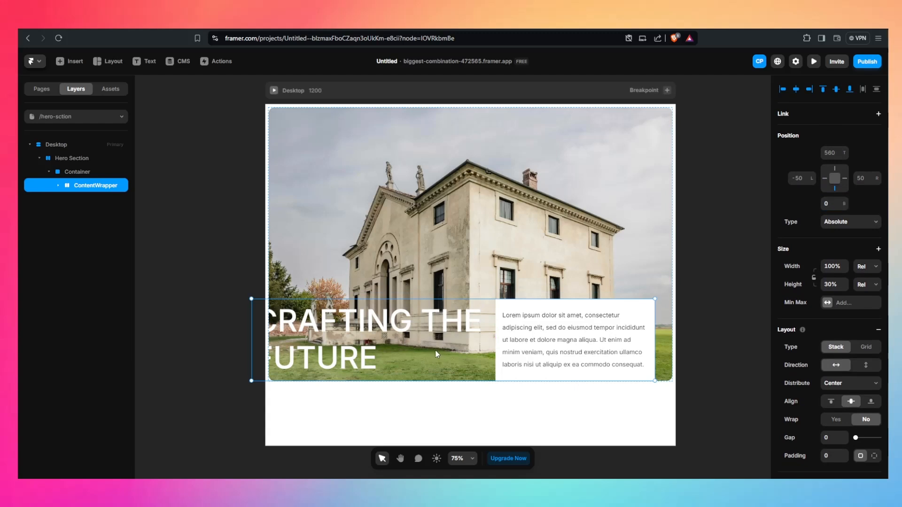
left_click_drag(436, 350, 450, 348)
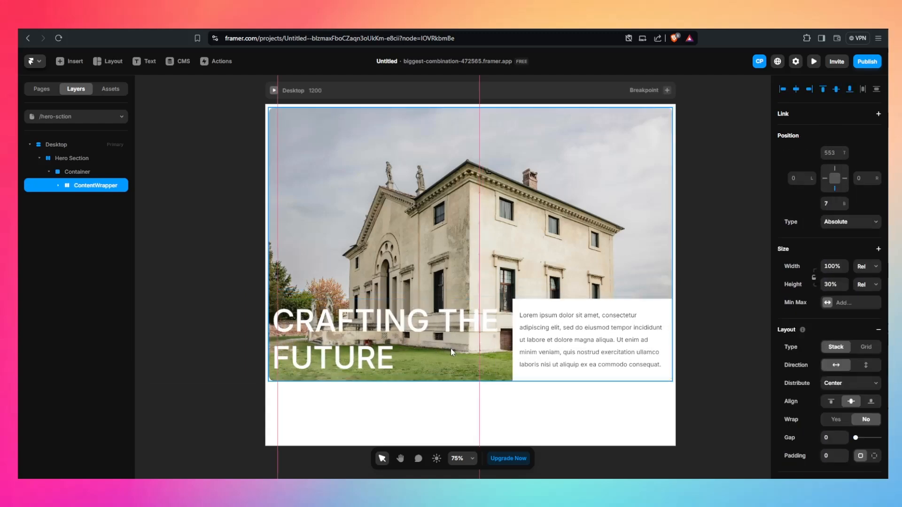
left_click(517, 419)
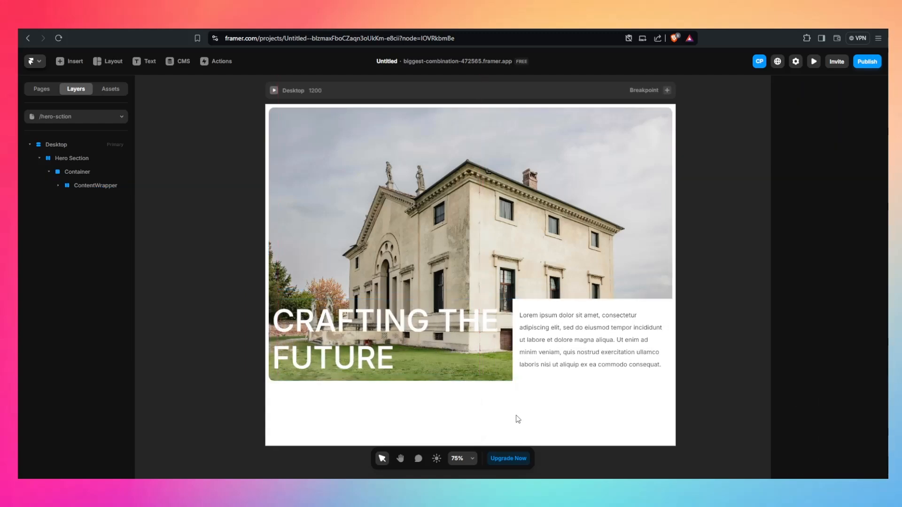
Preview the desktop page, widen the preview to about 1870 px, and return to the canvas
left_click(459, 174)
left_click(308, 89)
left_click(275, 90)
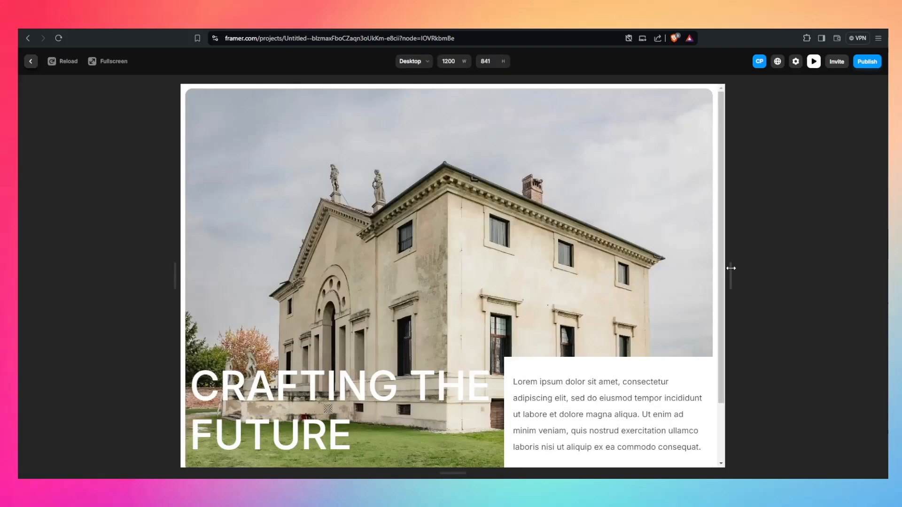
left_click_drag(731, 268, 880, 298)
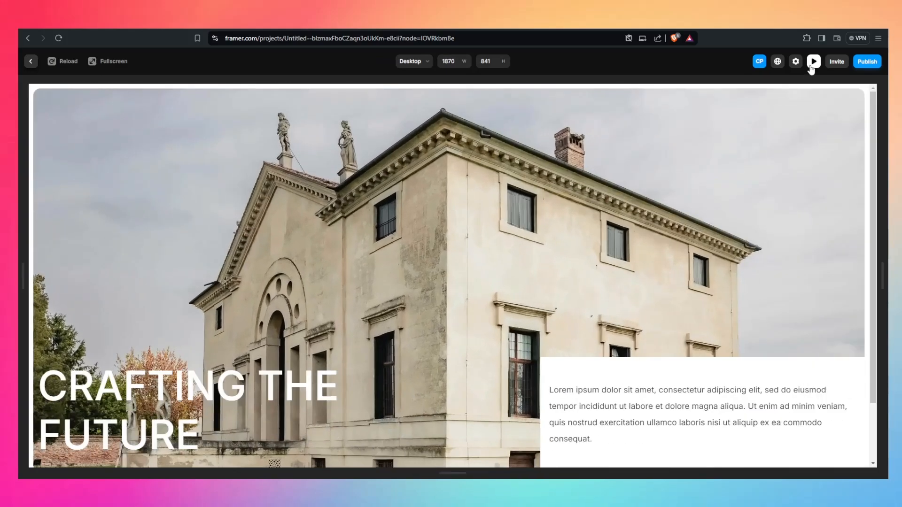
left_click(812, 65)
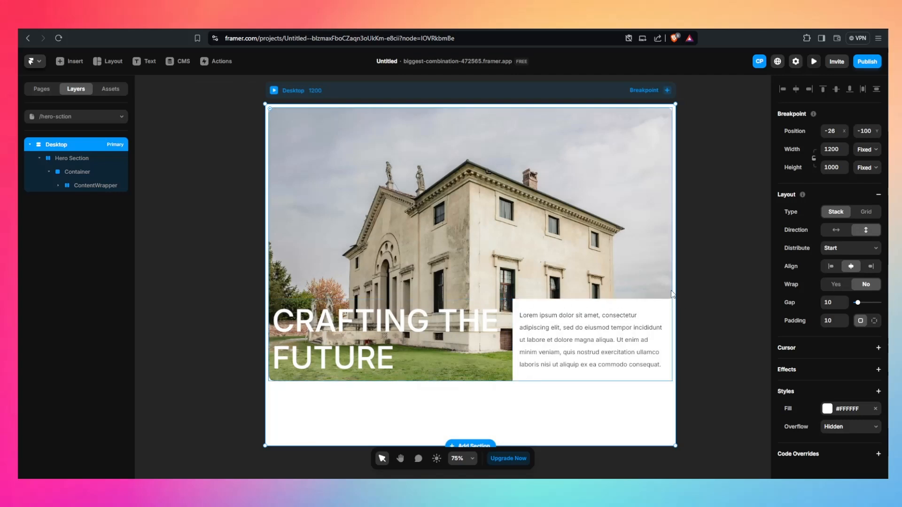
Give the ContentWrapper an individual top-left corner radius of 24
left_click(521, 305)
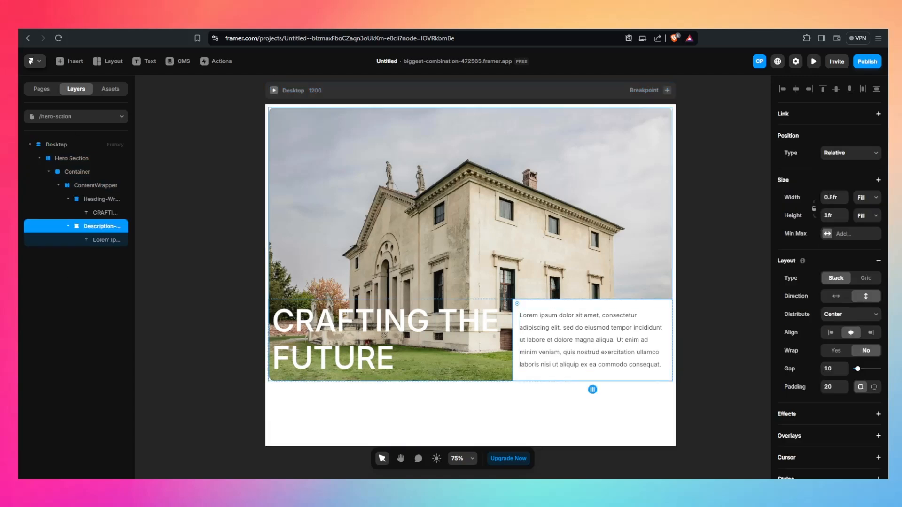
left_click(76, 199)
left_click(68, 199)
left_click(65, 186)
left_click(59, 186)
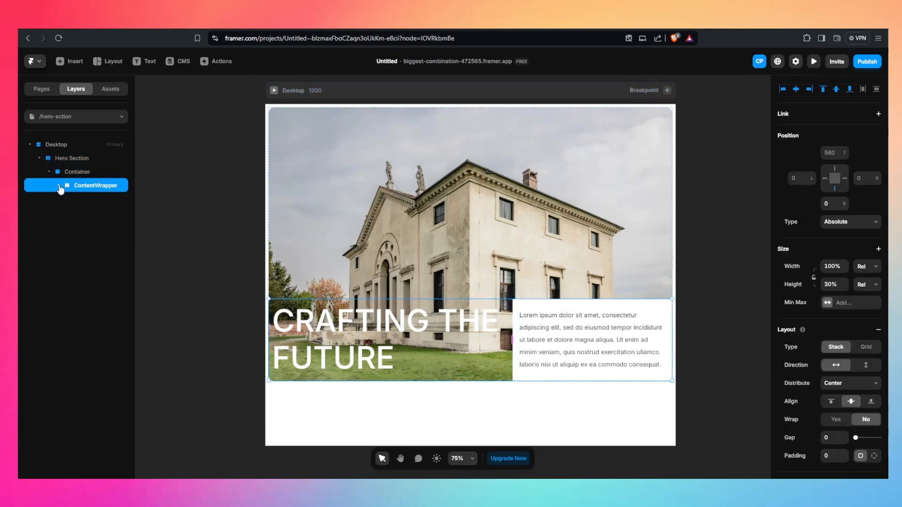
scroll(863, 308, "down", 5)
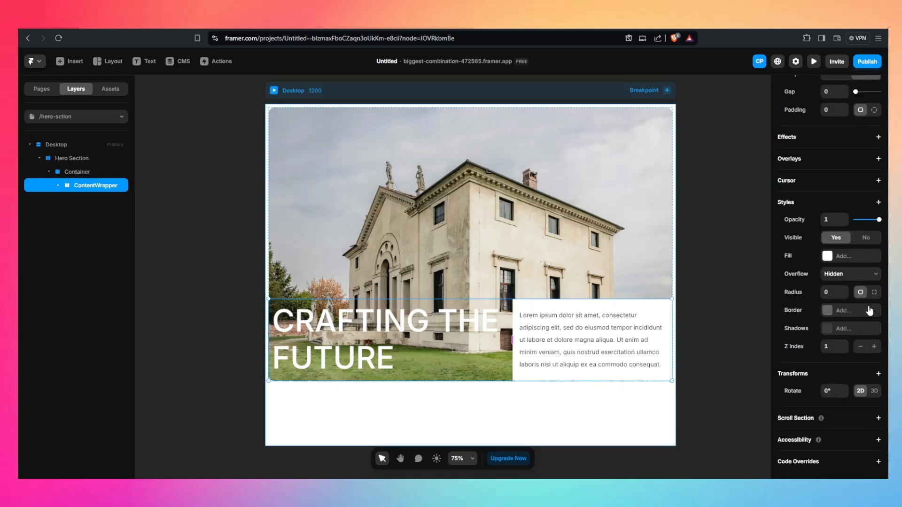
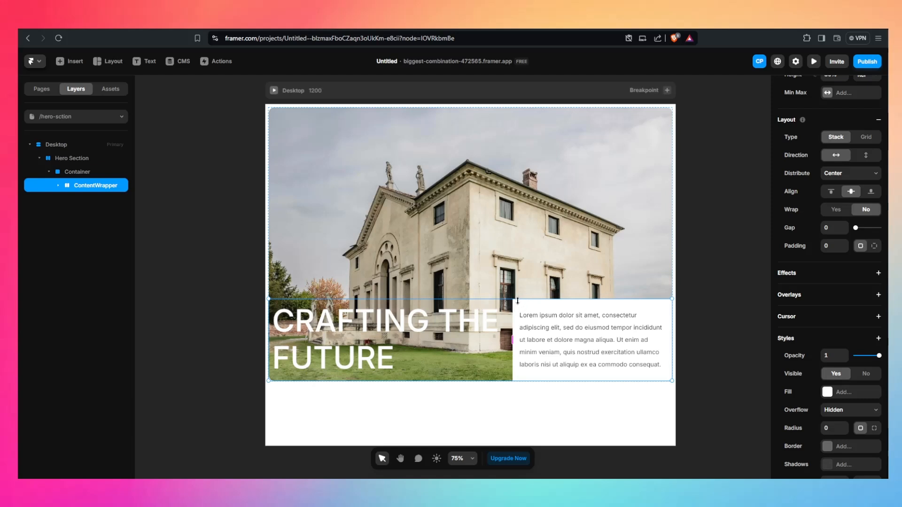
scroll(845, 315, "down", 2)
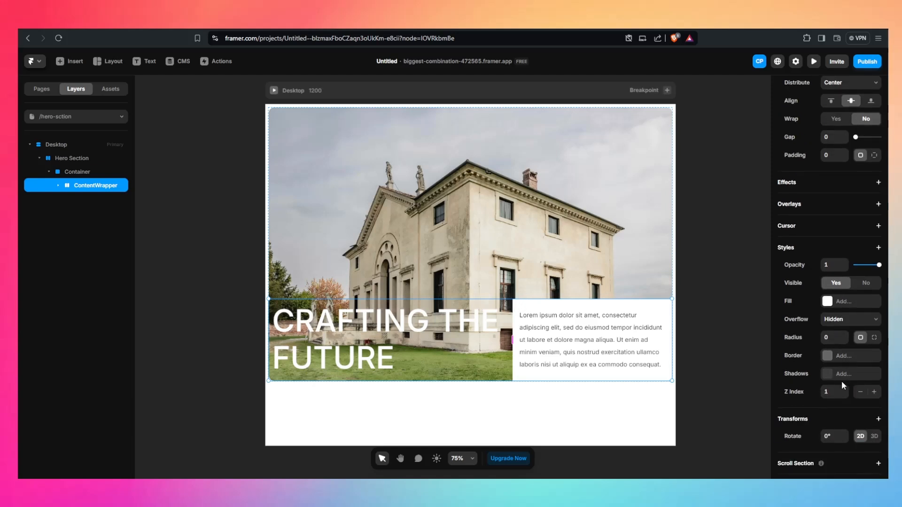
scroll(846, 316, "up", 3)
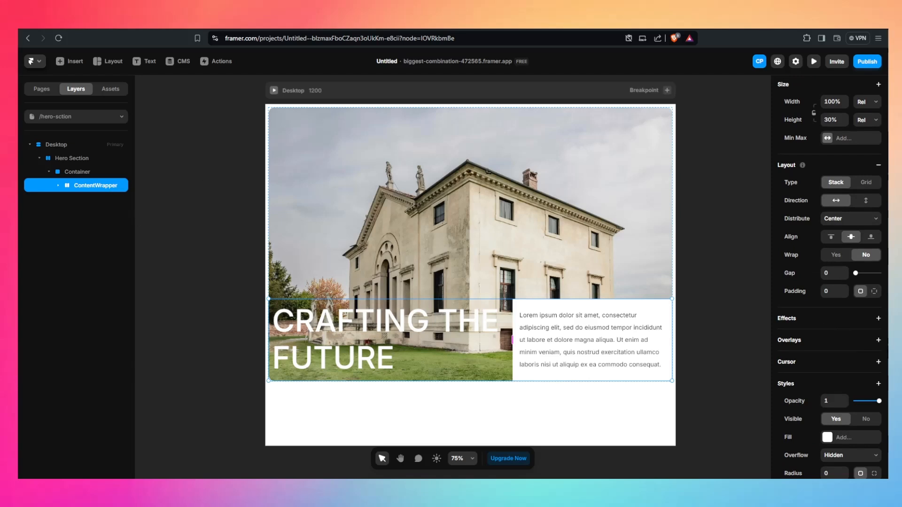
scroll(851, 287, "up", 2)
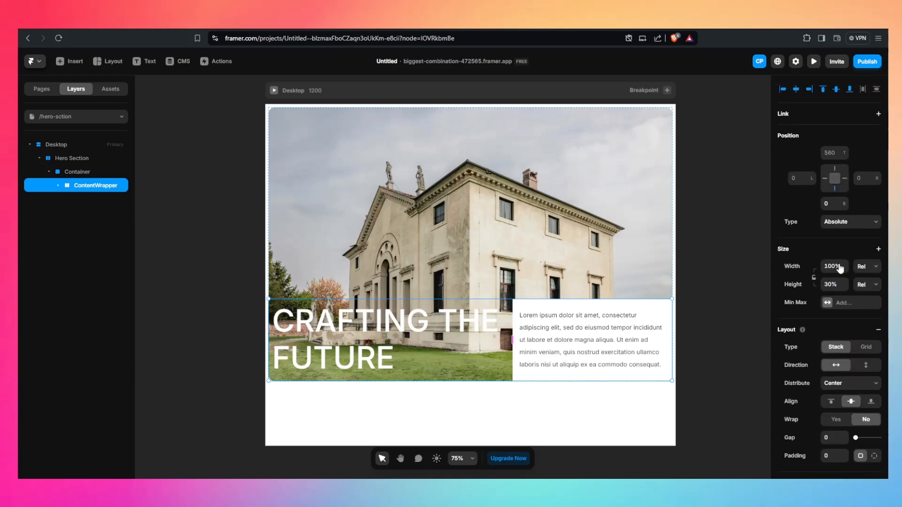
scroll(841, 273, "down", 4)
scroll(840, 273, "down", 2)
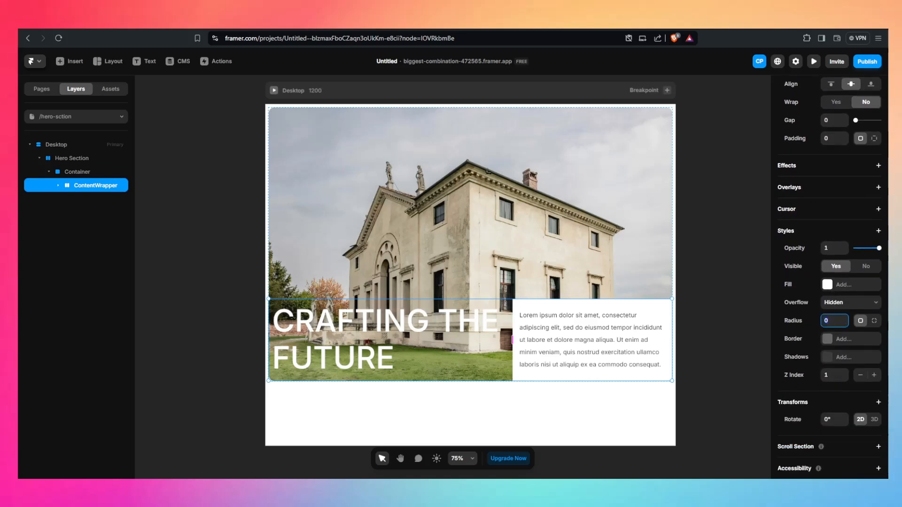
left_click(874, 321)
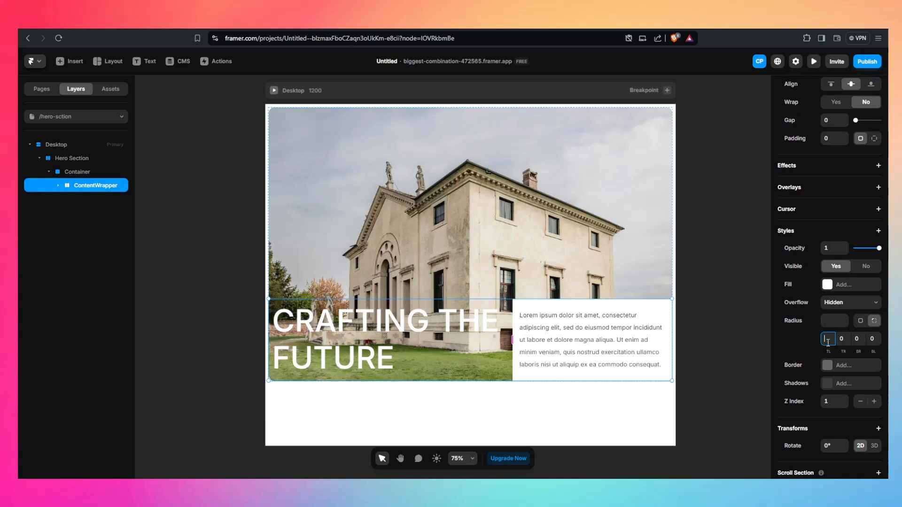
type("24")
key("Return")
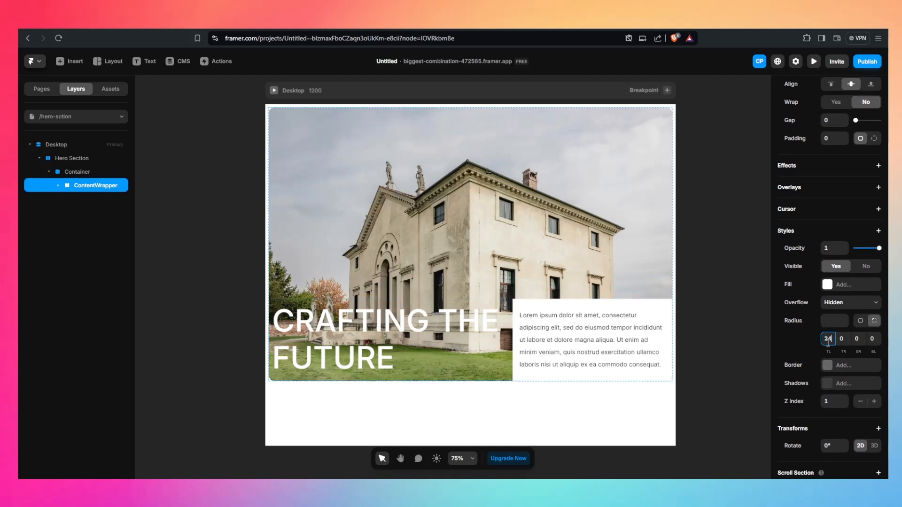
Reset the ContentWrapper's top-left corner radius to 0
left_click(560, 241)
left_click(519, 307, "ctrl")
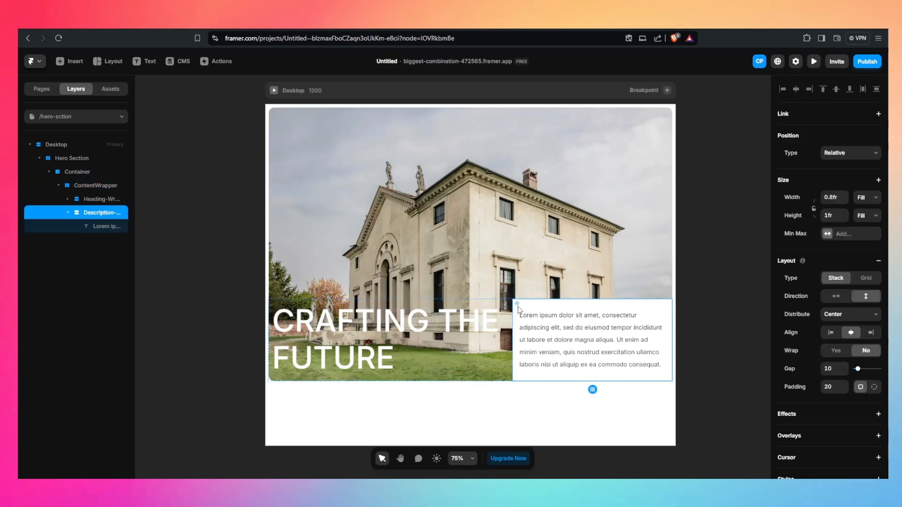
left_click_drag(518, 305, 513, 300)
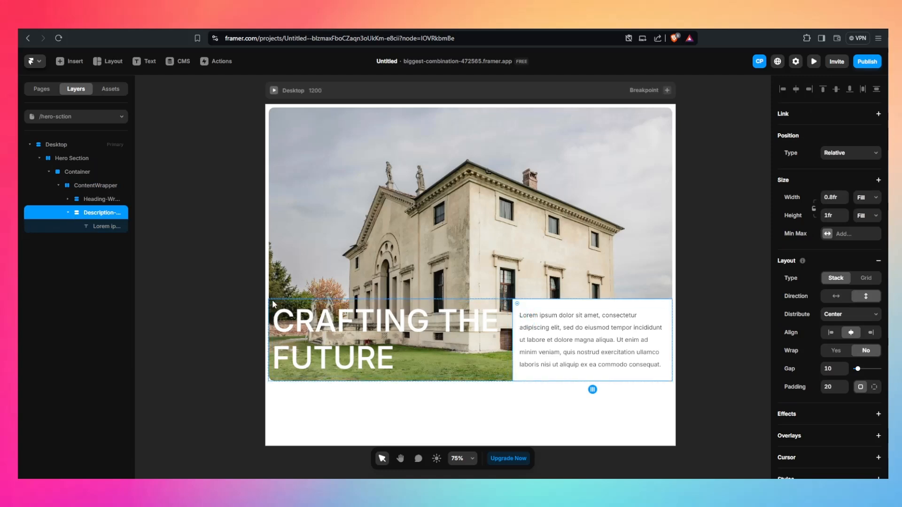
left_click(78, 186)
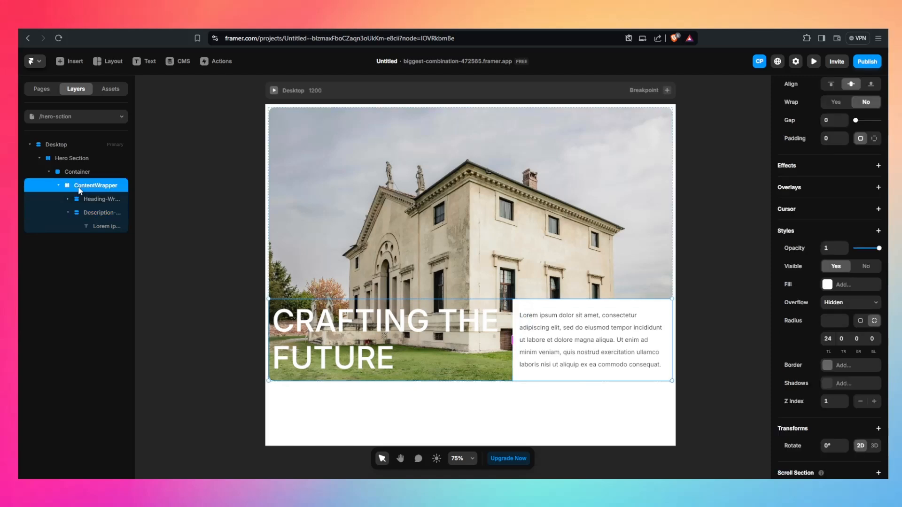
left_click(831, 336)
type("0")
Give the description wrapper inside the ContentWrapper an individual top-left corner radius of 24
left_click(95, 214)
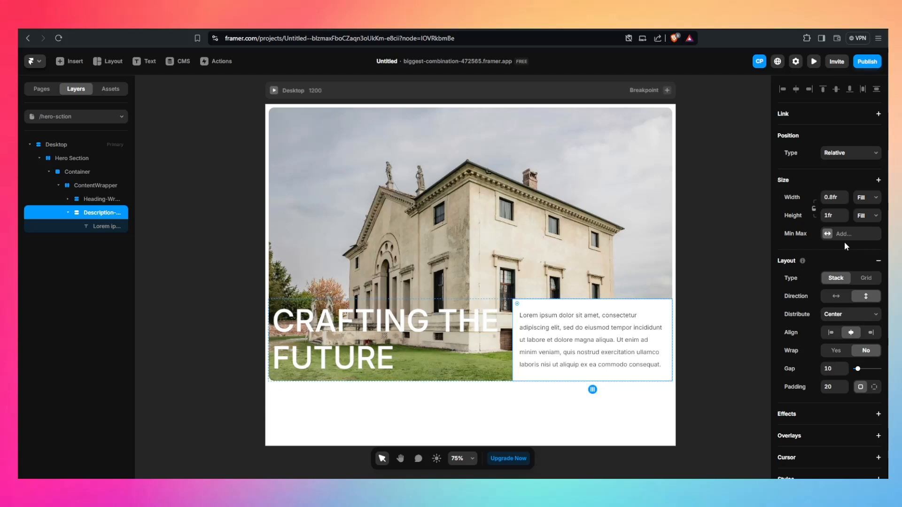
scroll(844, 245, "down", 5)
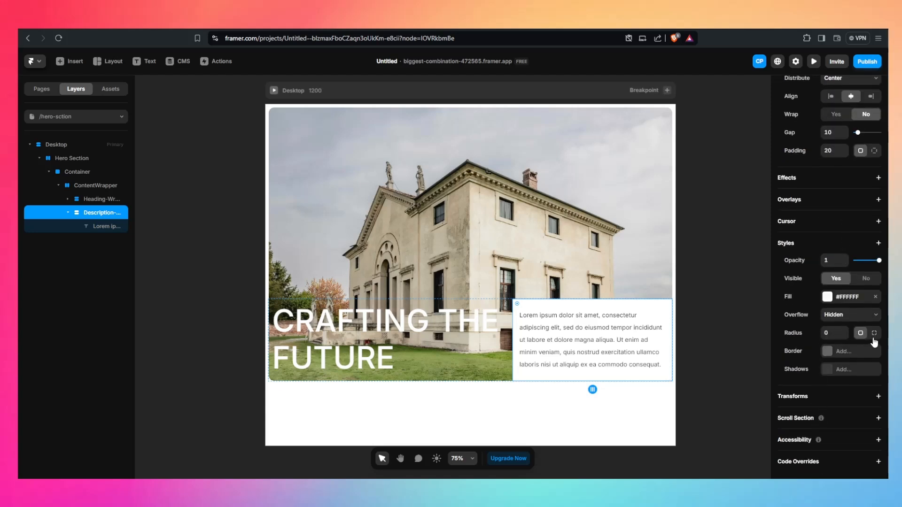
left_click(875, 334)
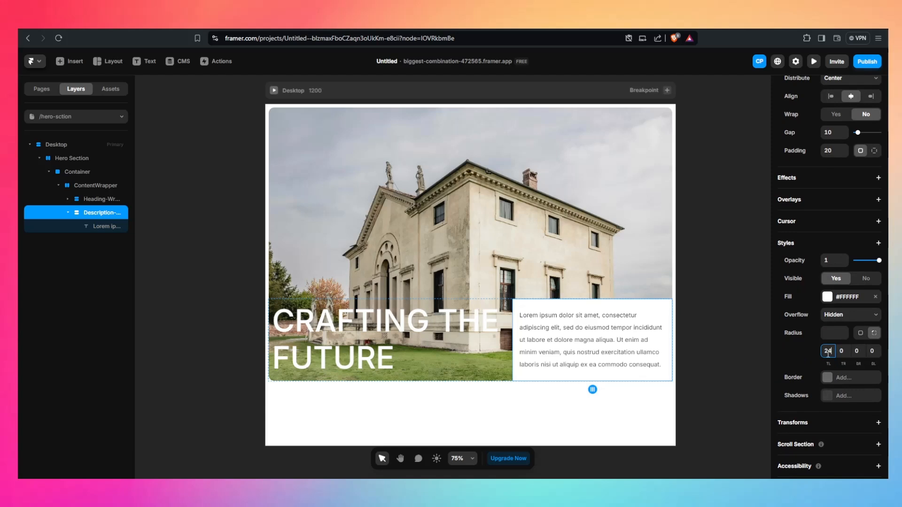
key("Return")
left_click(718, 269)
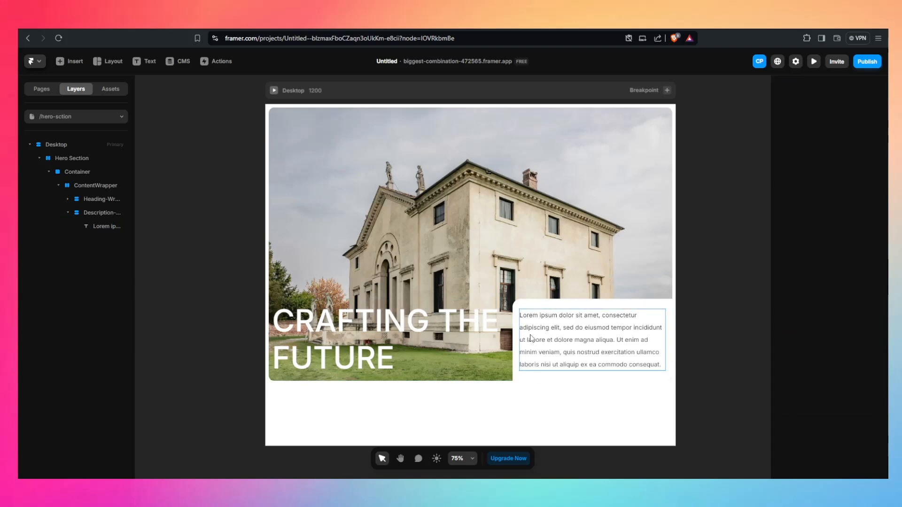
Examine the description card's corners against the villa image up close and in the full page view, and select the Container
scroll(524, 308, "up", 5)
scroll(521, 310, "up", 2)
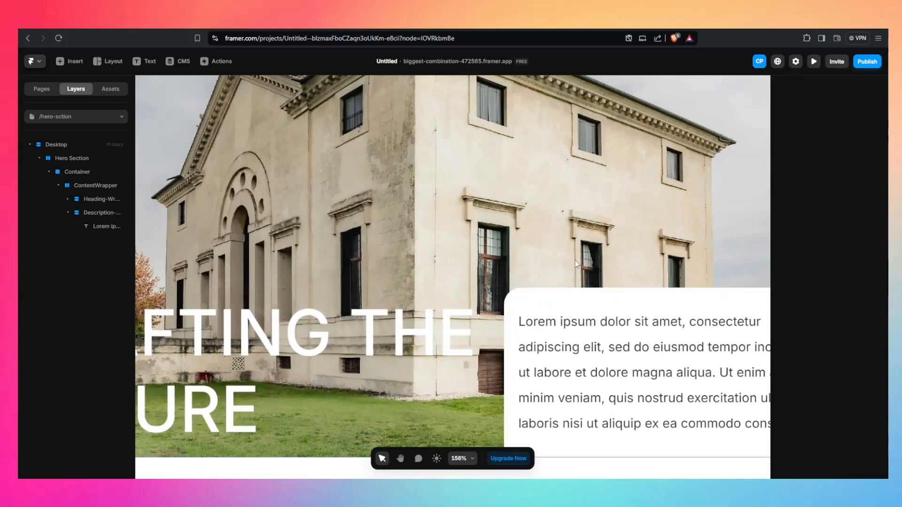
scroll(582, 260, "down", 5)
scroll(591, 261, "down", 2)
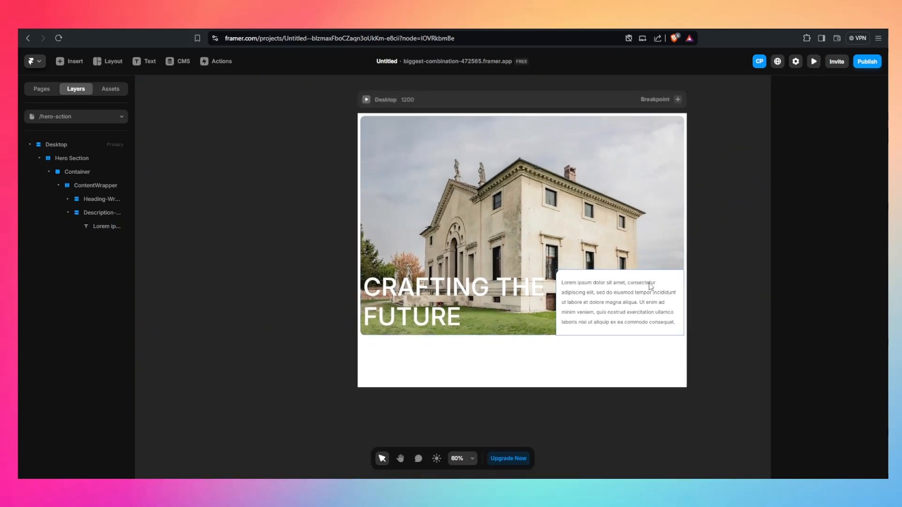
scroll(533, 347, "up", 3)
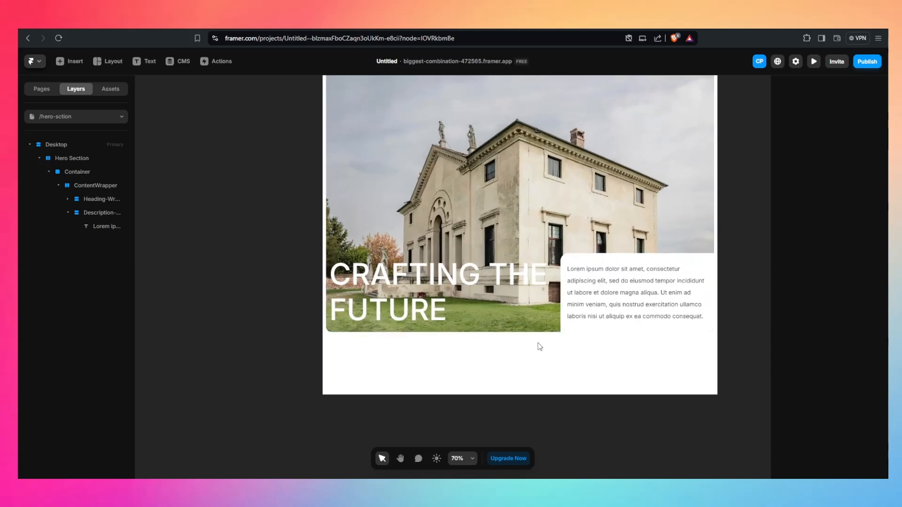
scroll(643, 248, "down", 3)
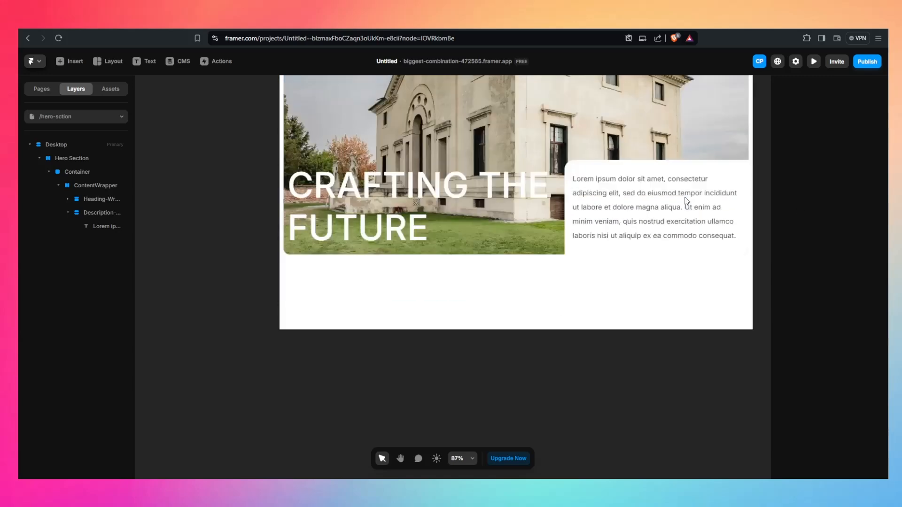
scroll(641, 227, "up", 5)
scroll(622, 320, "down", 2)
key("space")
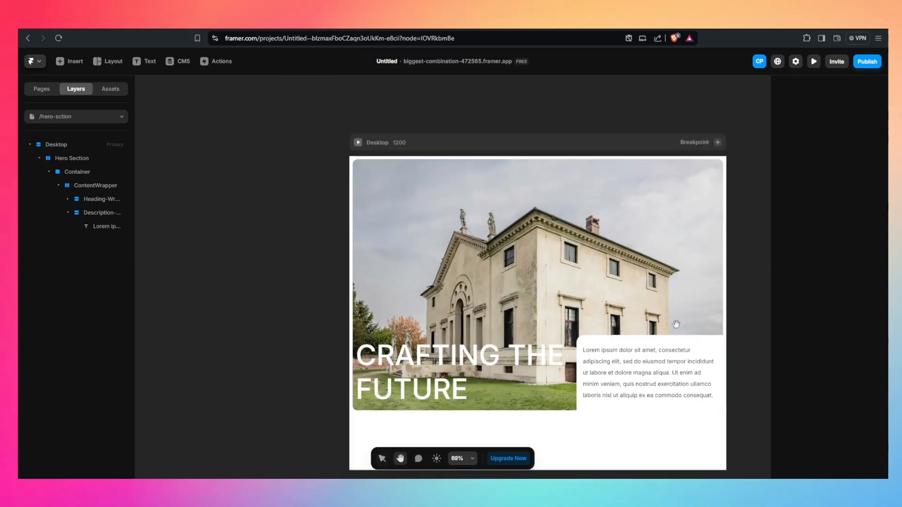
left_click_drag(678, 325, 577, 283)
left_click(611, 289)
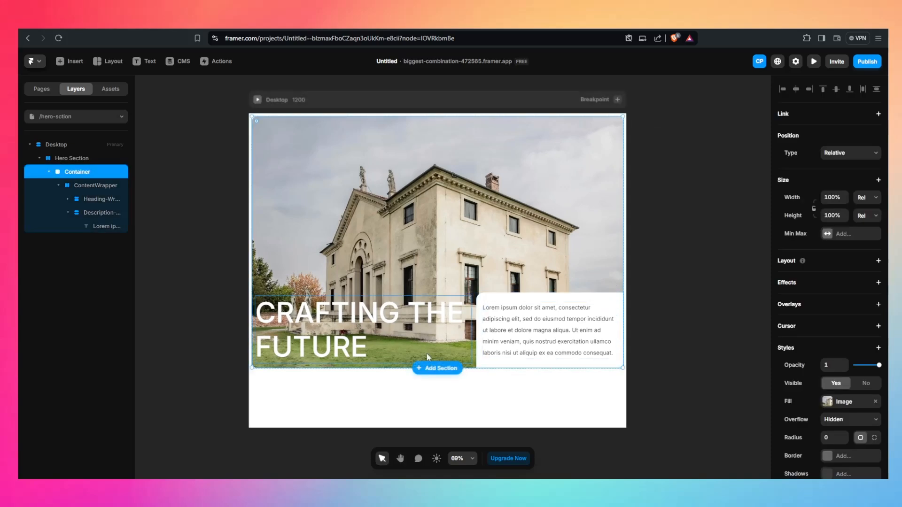
Draw a small frame of about 39 by 32 inside the description wrapper, above the lorem ipsum text
left_click(104, 214)
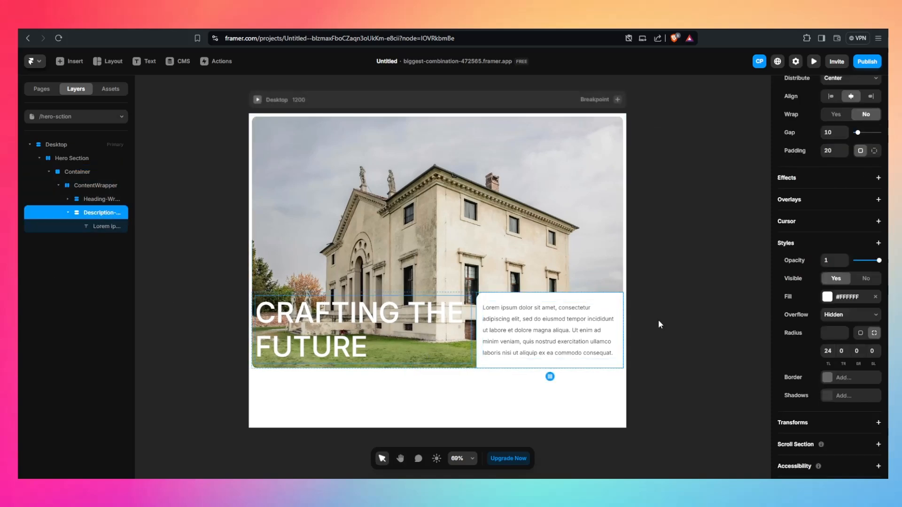
key("f")
left_click_drag(602, 304, 615, 315)
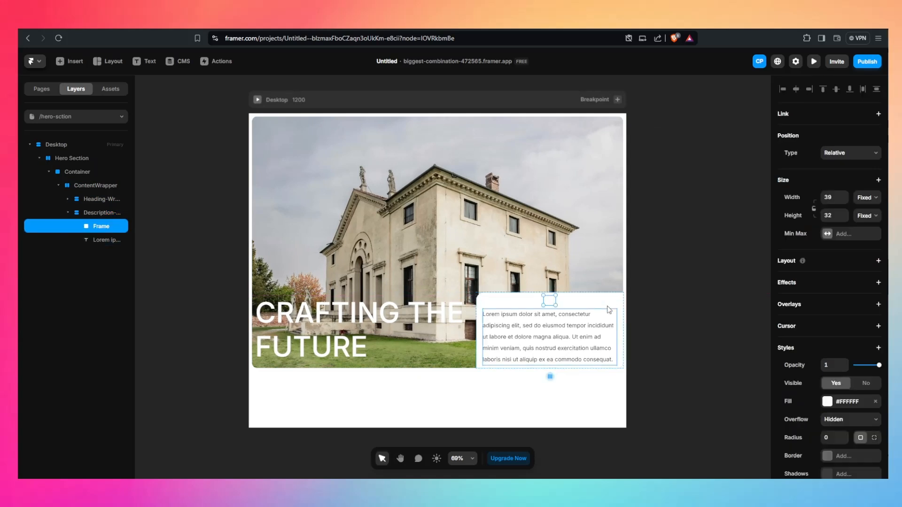
Set the new frame's width and height to 40 and lock its aspect ratio
left_click(831, 197)
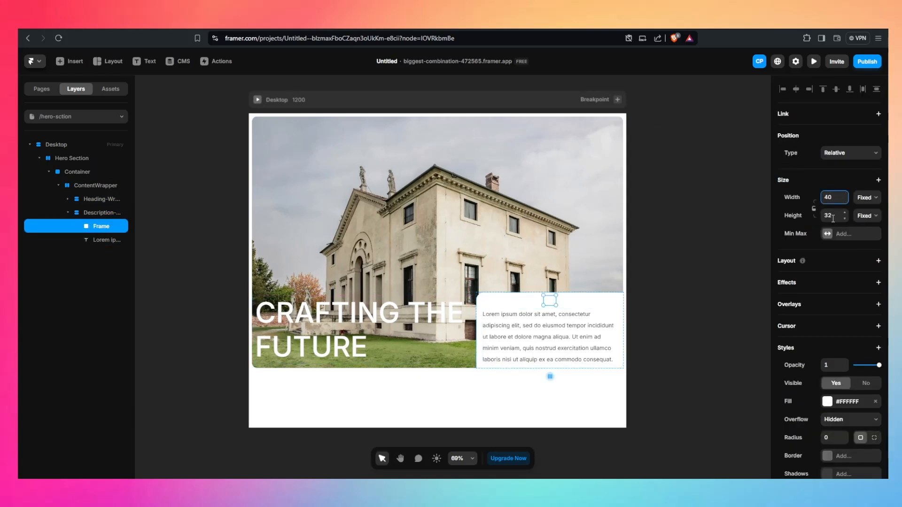
left_click(832, 218)
key("Return")
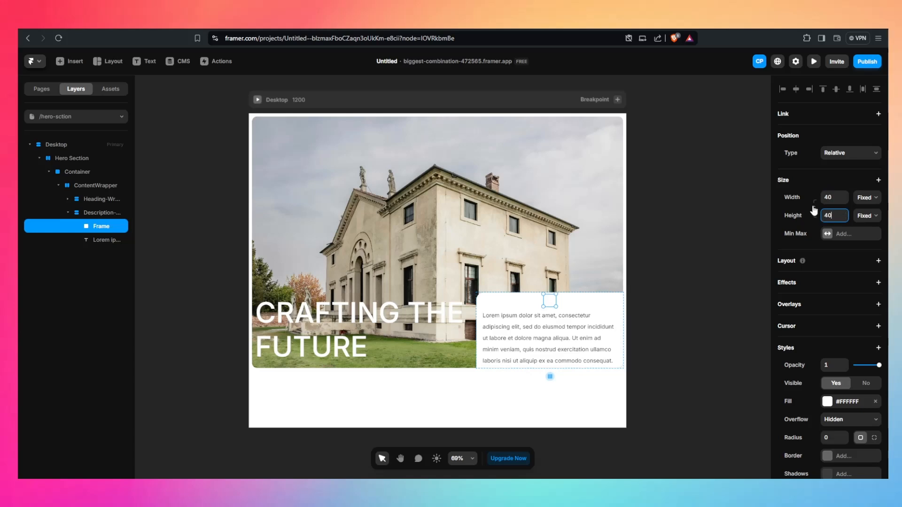
left_click(814, 210)
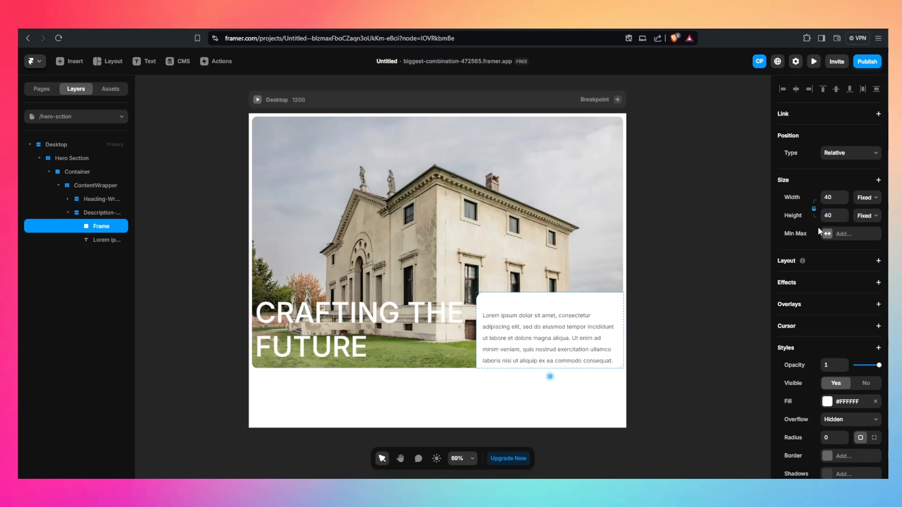
Give the new frame an absolute position type and rename it "Top left corner"
left_click(839, 163)
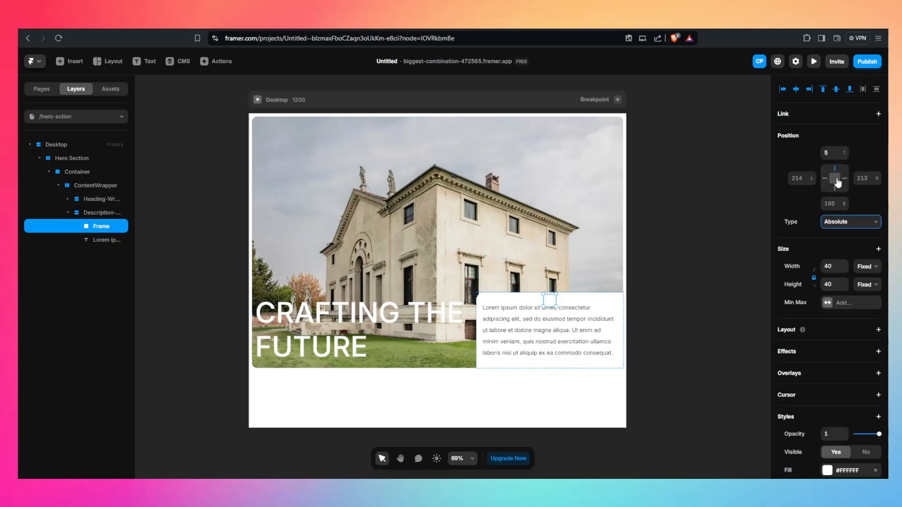
double_click(104, 227)
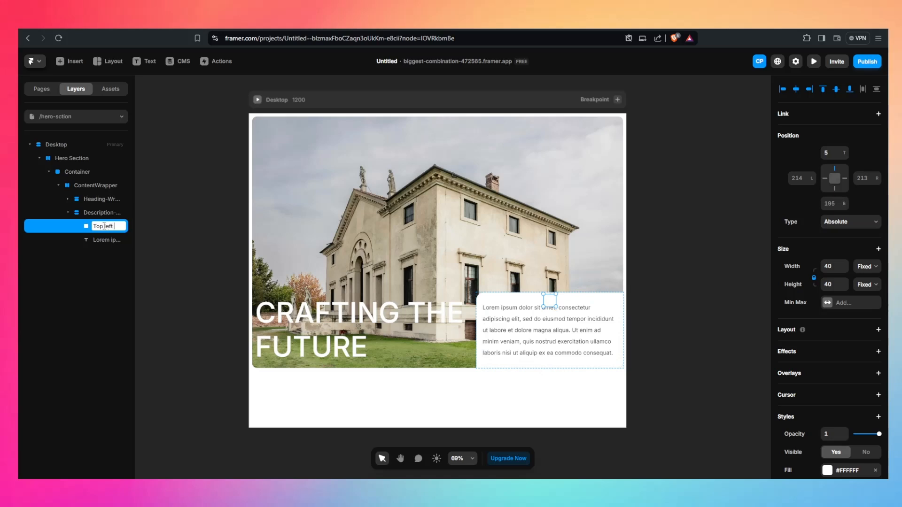
type("Top left corner")
key("Return")
Pin the corner frame to its parent's right edge with an offset of 0 and adjust its top offset
left_click(846, 179)
left_click(835, 154)
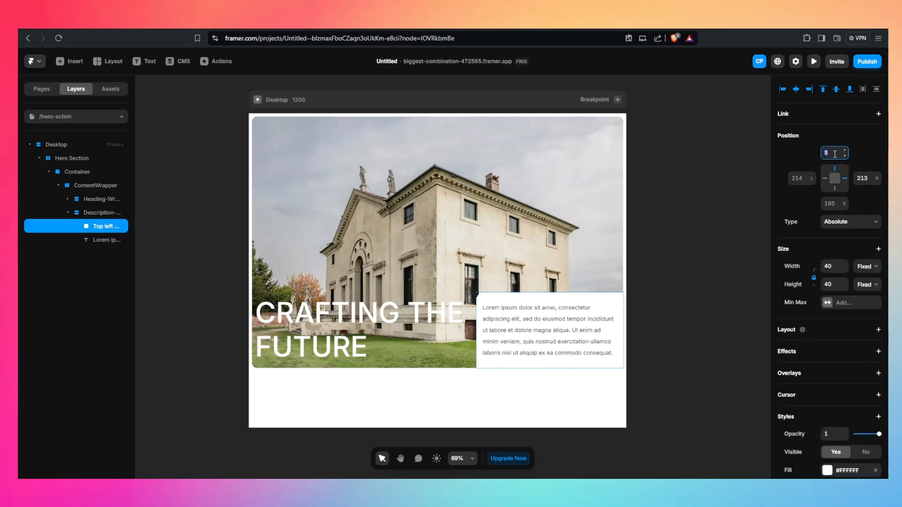
left_click(860, 178)
left_click(826, 153)
key("Return")
Fill the corner frame with solid red, #FF0000
scroll(799, 404, "down", 4)
left_click(827, 278)
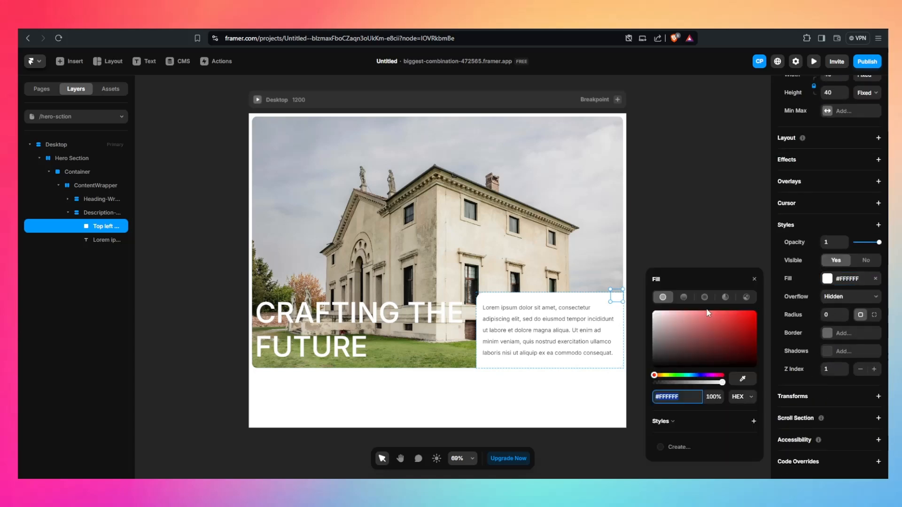
left_click_drag(708, 314, 767, 312)
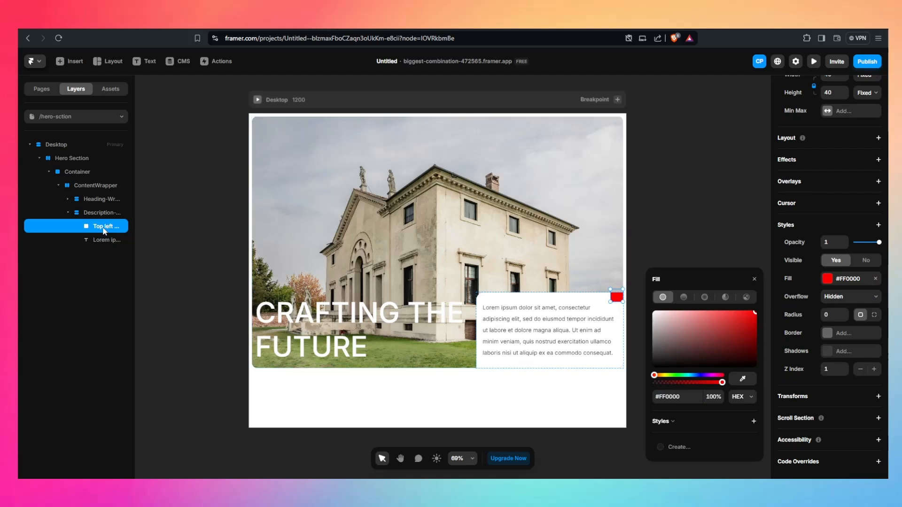
left_click(755, 279)
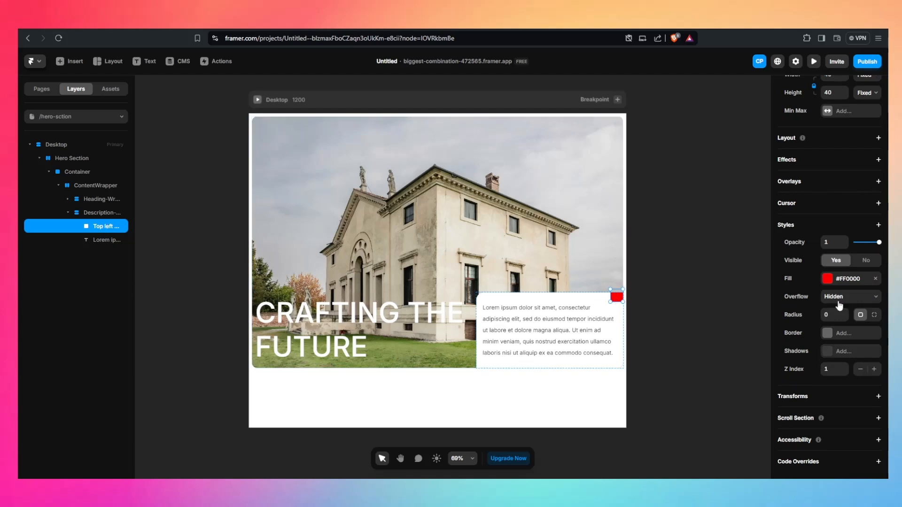
Set the red corner frame's z-index to 2
left_click(832, 371)
left_click(639, 310)
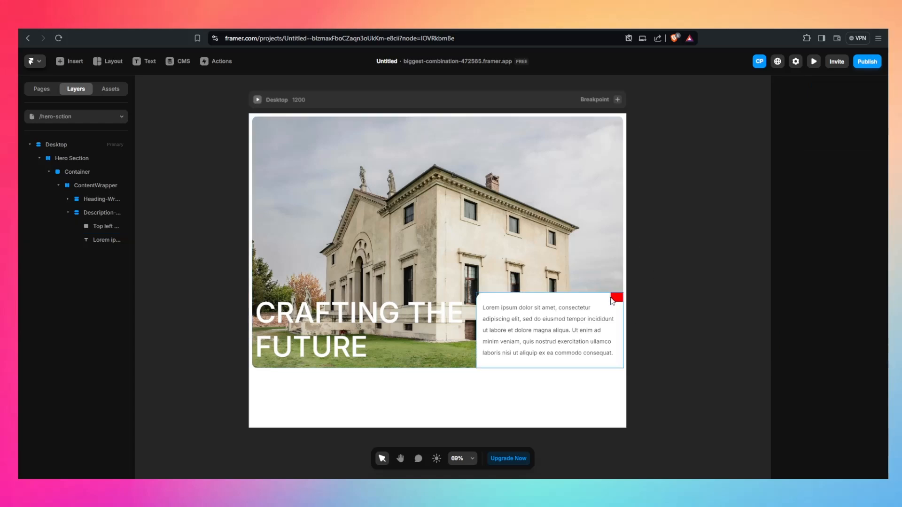
left_click(613, 297)
Add a z-index property to the Container layer and set it to 1
left_click(564, 277)
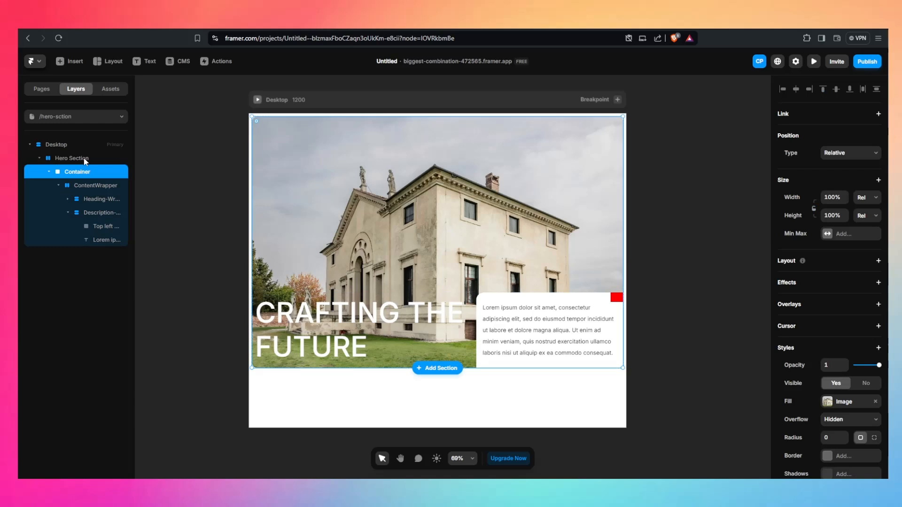
scroll(819, 314, "down", 3)
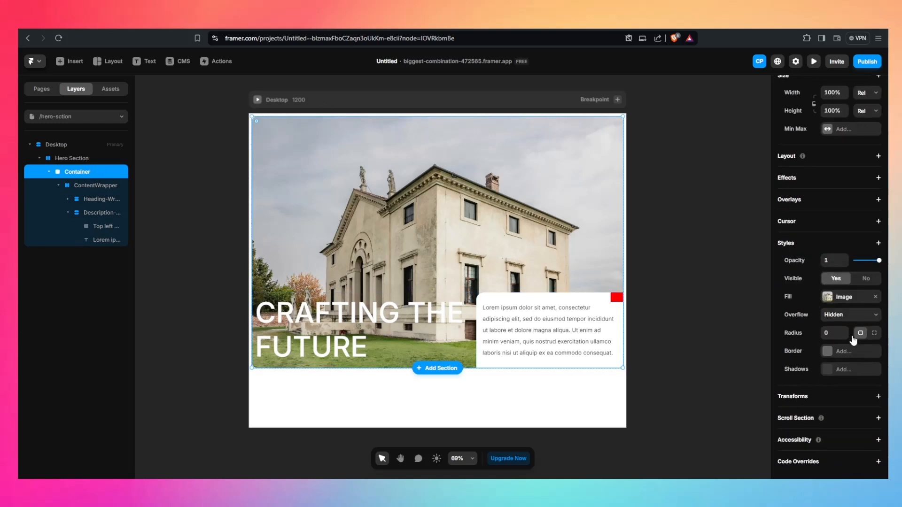
scroll(845, 278, "up", 2)
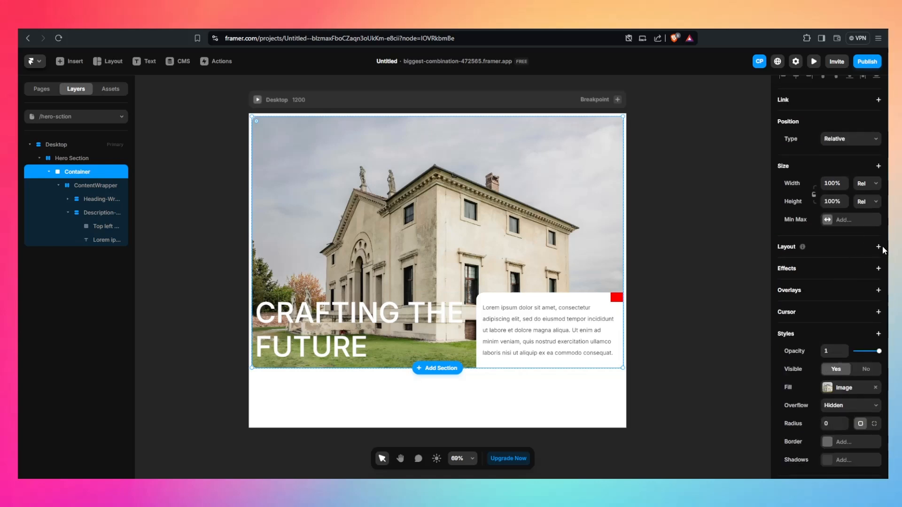
left_click(879, 334)
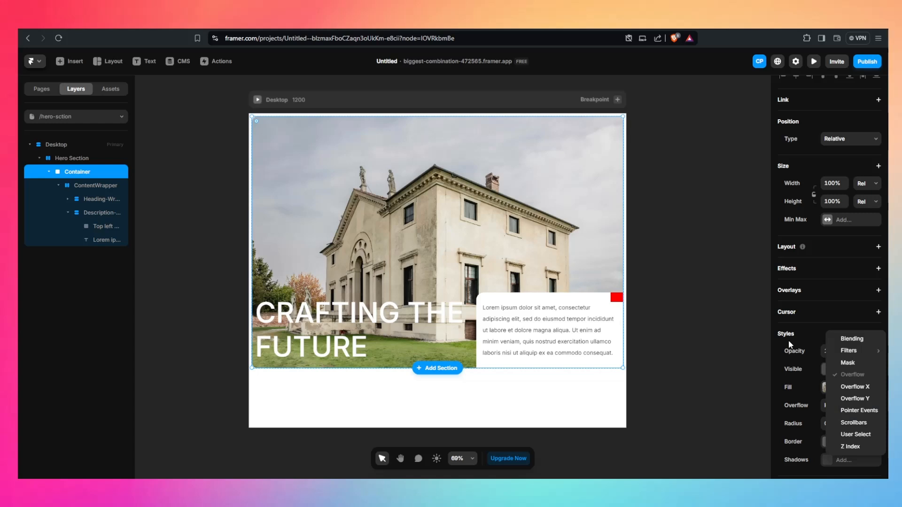
left_click(877, 335)
left_click(881, 338)
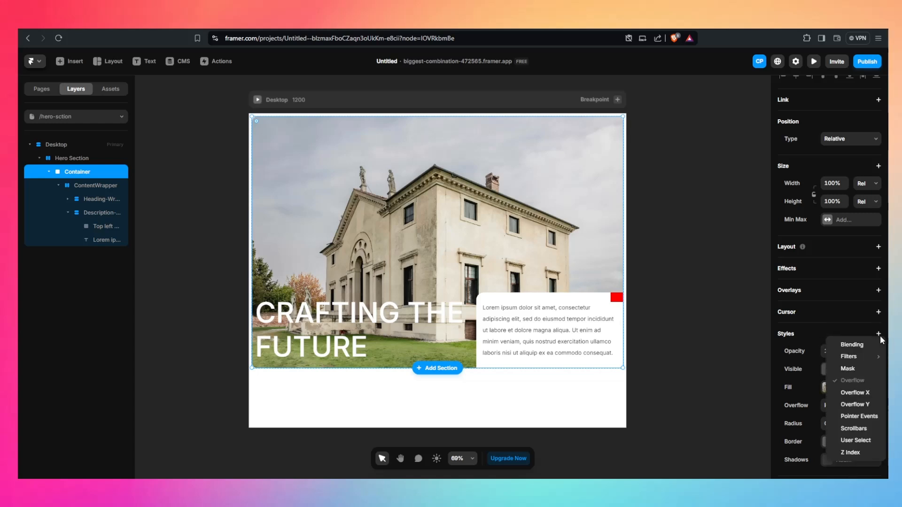
left_click(863, 453)
scroll(833, 385, "down", 2)
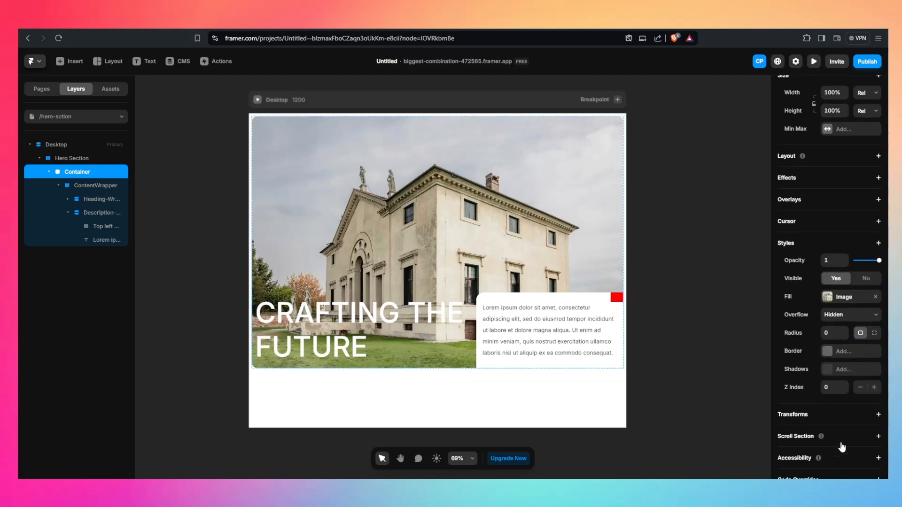
left_click(832, 386)
Set the red corner frame's overflow to Visible and align it with the top edge of the description box
left_click(617, 300)
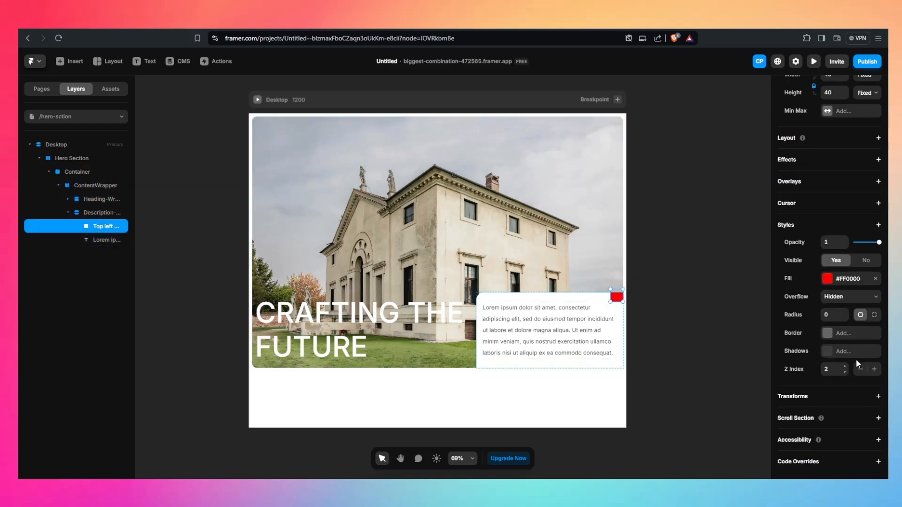
left_click(841, 313)
left_click_drag(619, 301, 617, 300)
Set the description wrapper's overflow to Visible and move the corner frame directly above the box's top-right corner
left_click(577, 281)
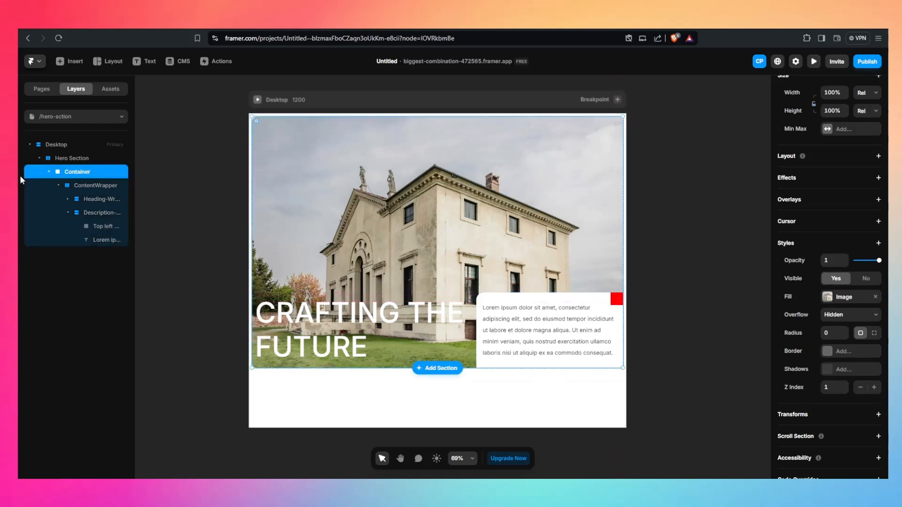
left_click(92, 216)
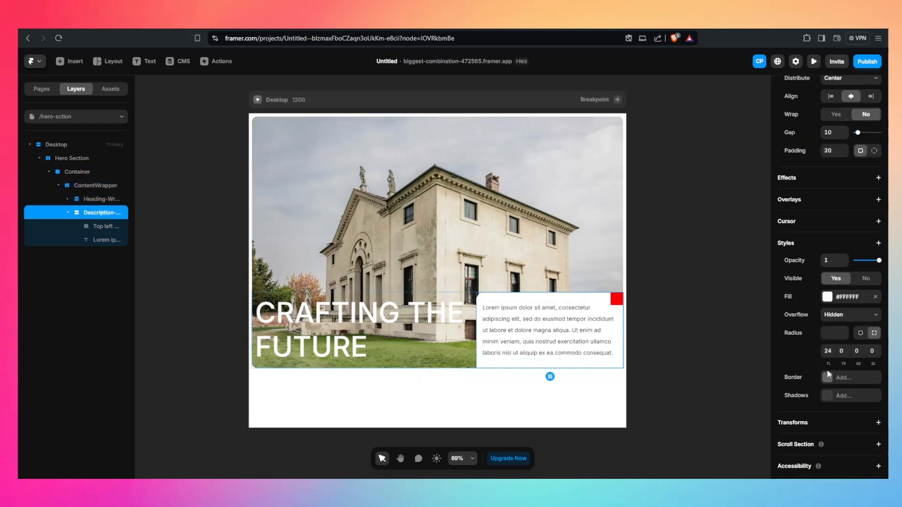
left_click(840, 324)
left_click(840, 334)
left_click_drag(616, 305, 617, 286)
left_click(114, 226)
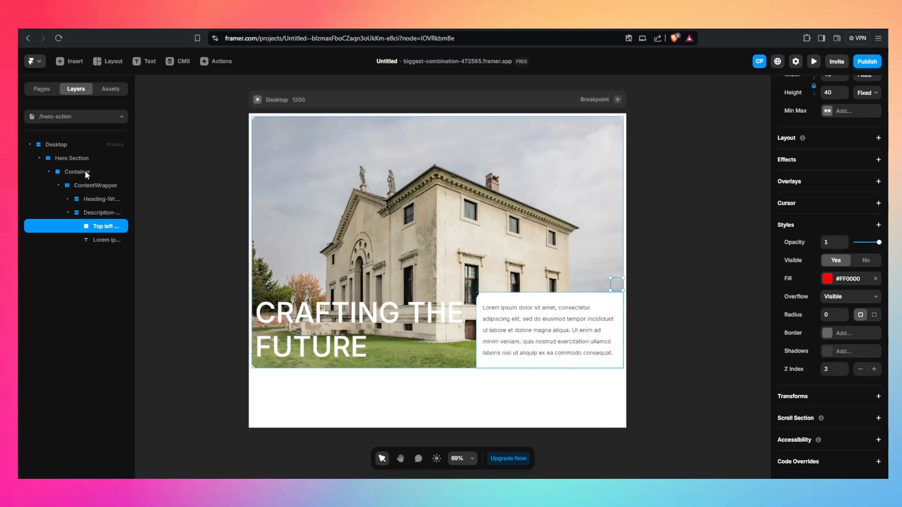
left_click(79, 148)
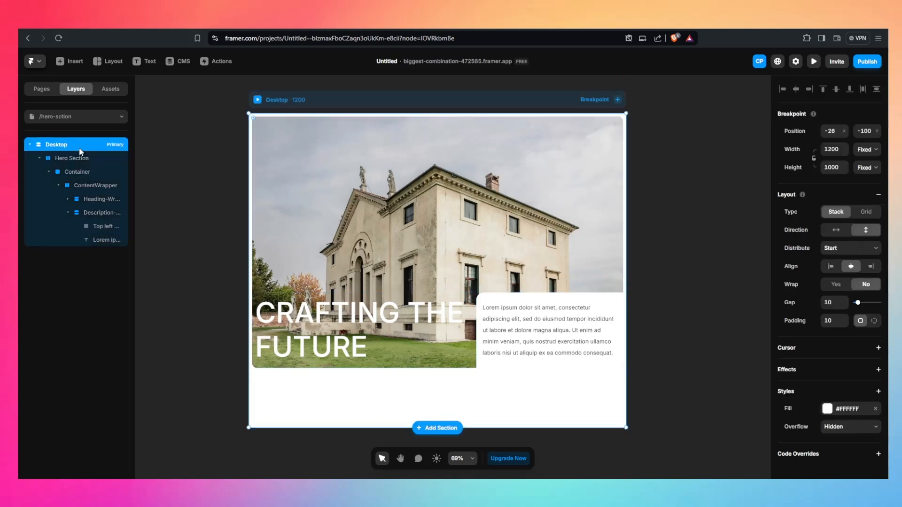
left_click(79, 158)
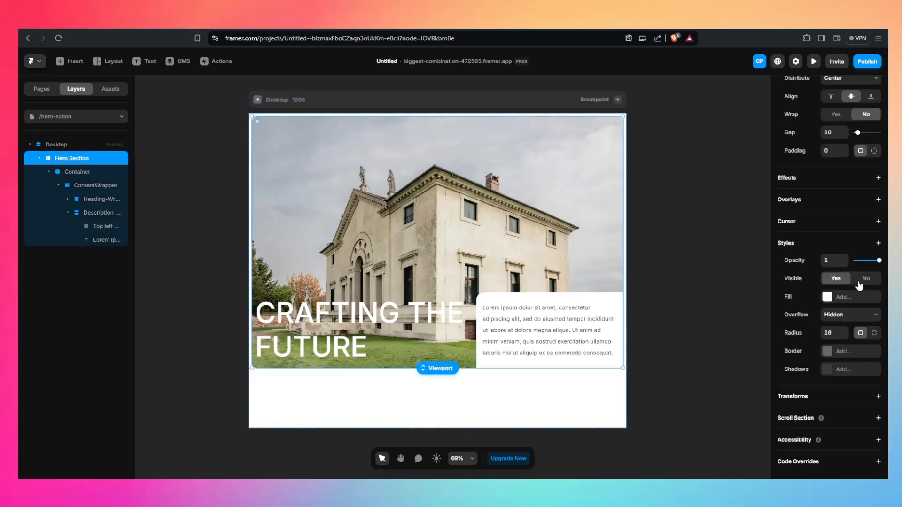
left_click(77, 172)
left_click(849, 316)
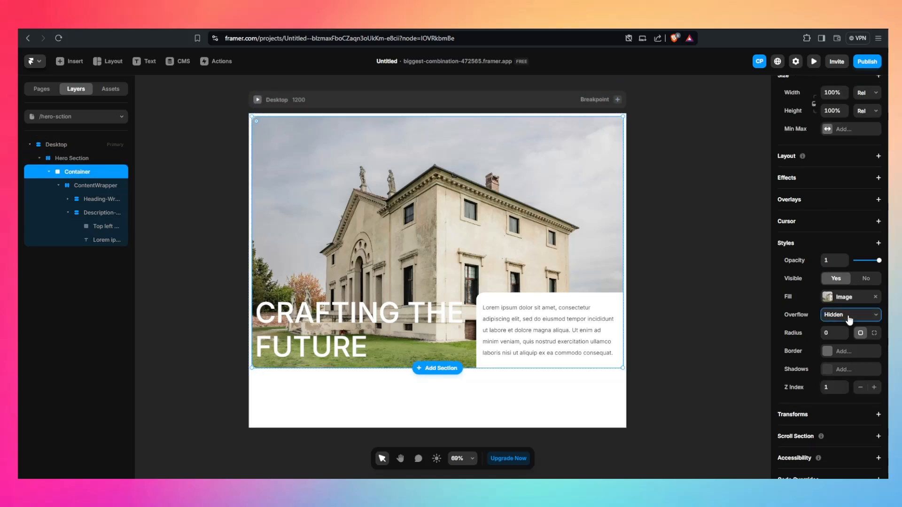
left_click(839, 335)
left_click(861, 314)
left_click(840, 334)
Set the ContentWrapper layer's overflow to Visible
left_click(103, 185)
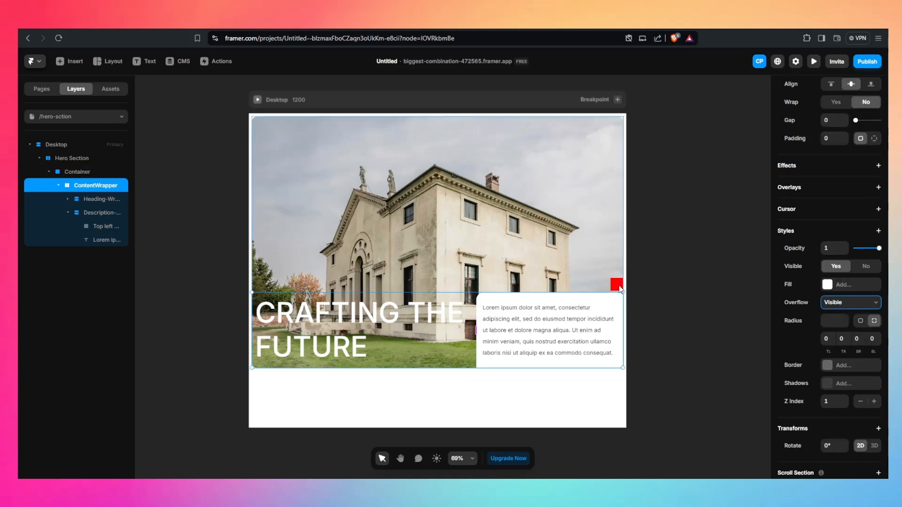
left_click(95, 215)
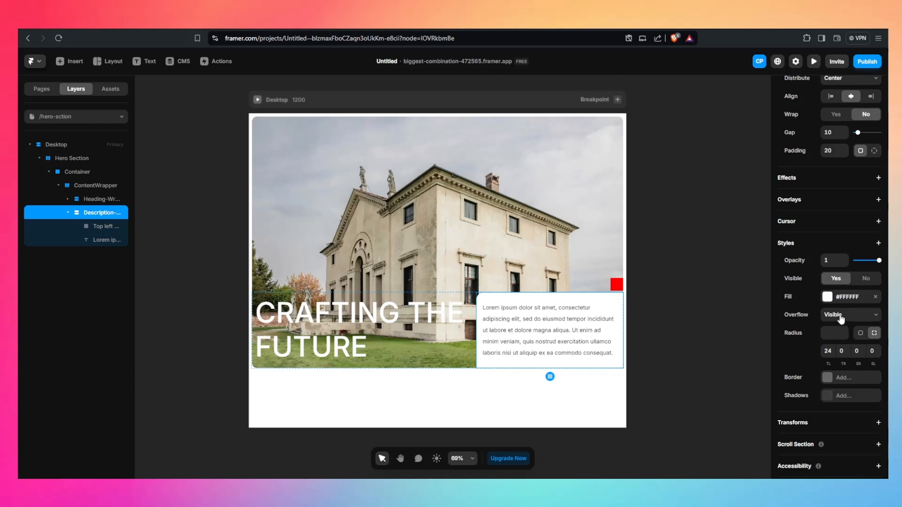
left_click(841, 332)
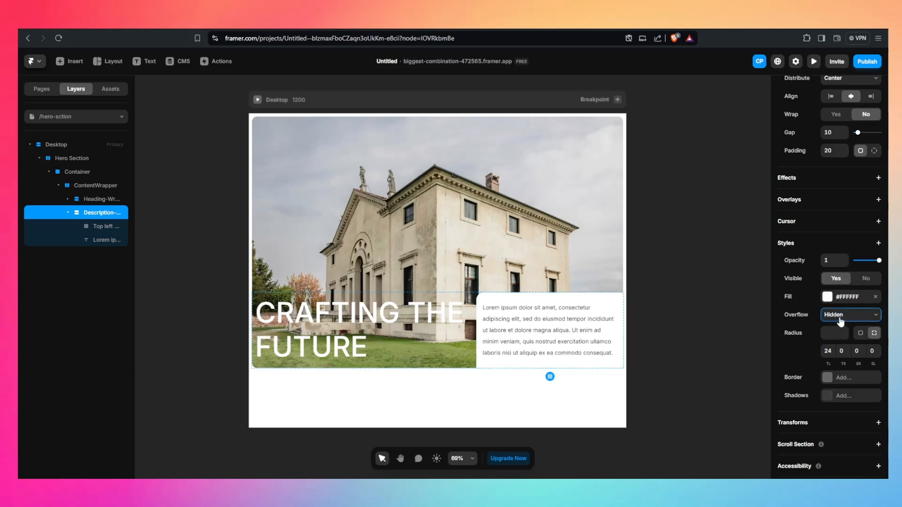
left_click(841, 319)
left_click(837, 333)
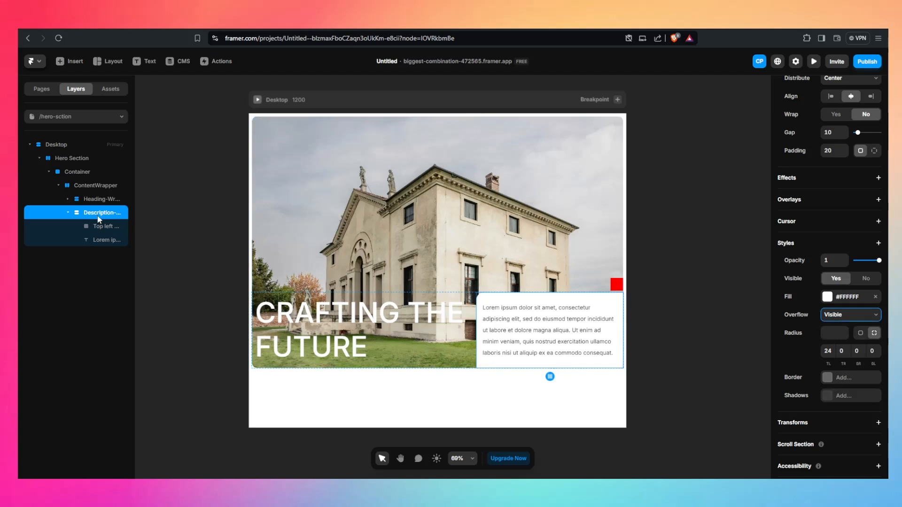
left_click(92, 185)
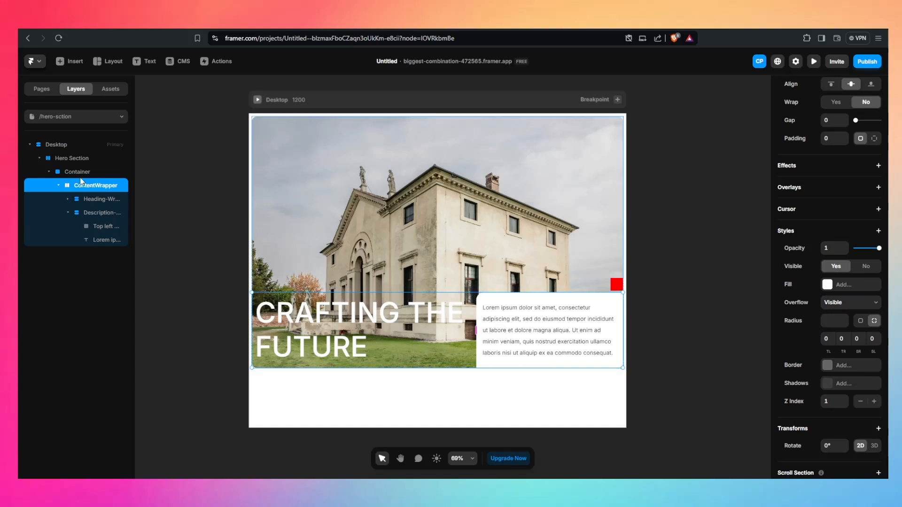
left_click(93, 212)
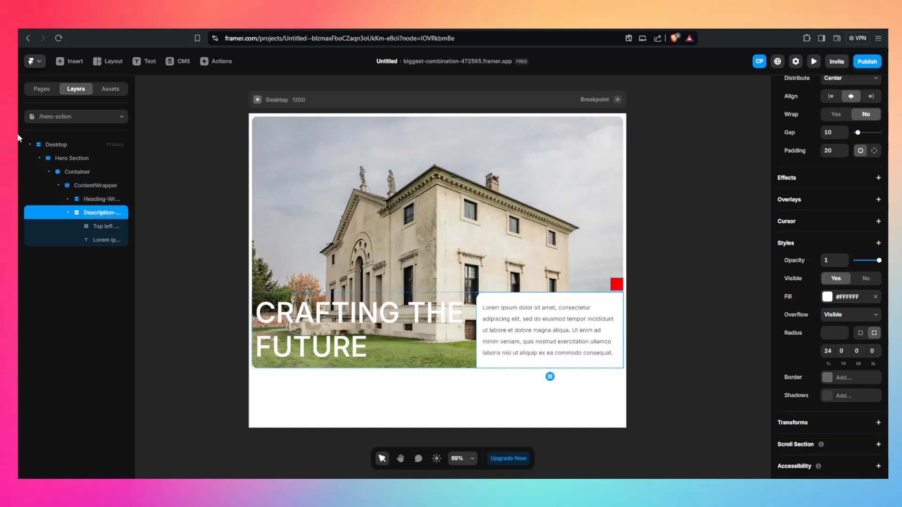
Set the red corner frame's top offset to -40 so it sits flush above the description box
left_click(617, 287)
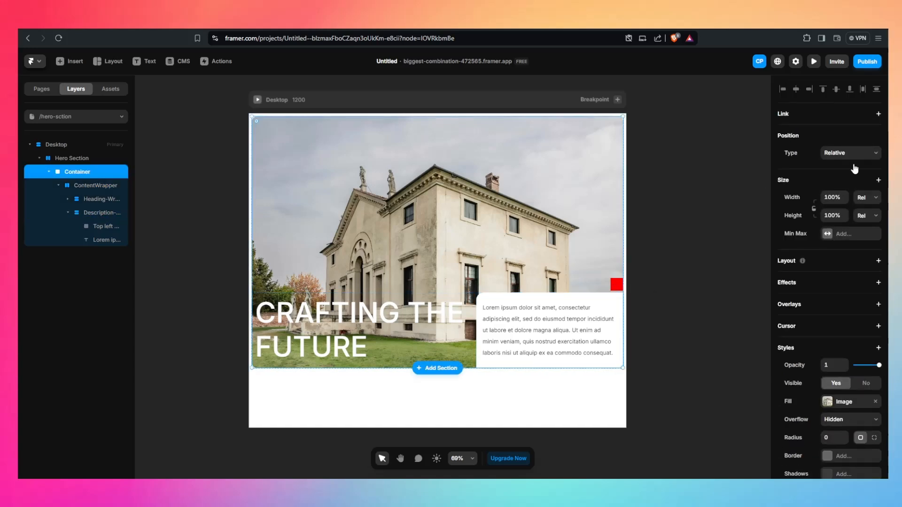
left_click(109, 227)
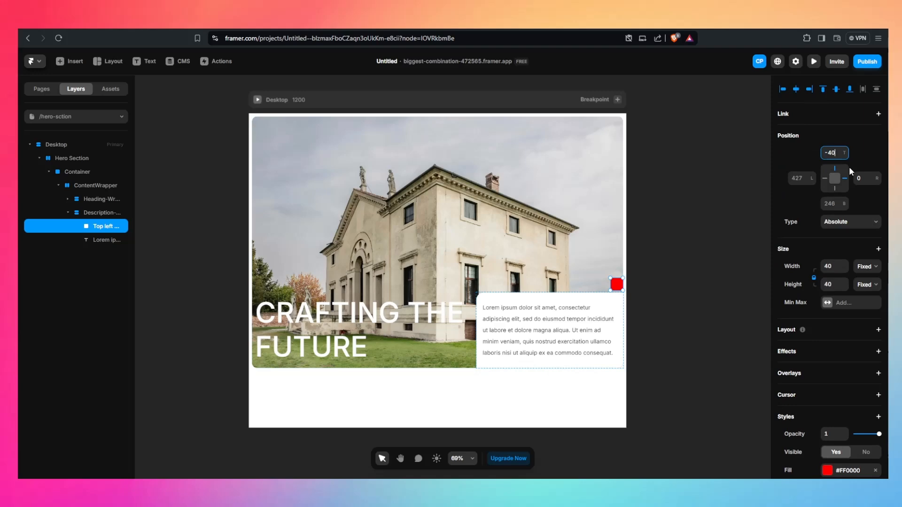
key("Return")
left_click(660, 302)
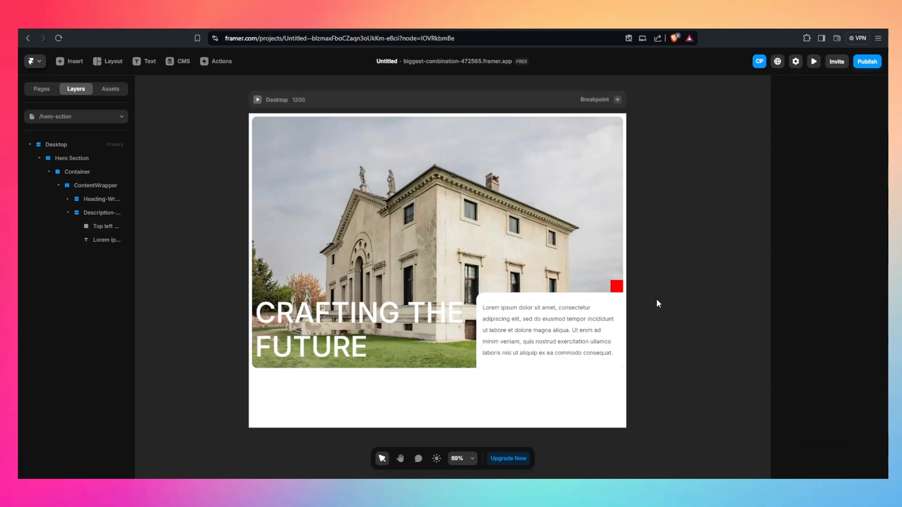
Round only the red corner frame's bottom-right corner with a radius of 30
left_click(616, 292)
scroll(876, 326, "down", 5)
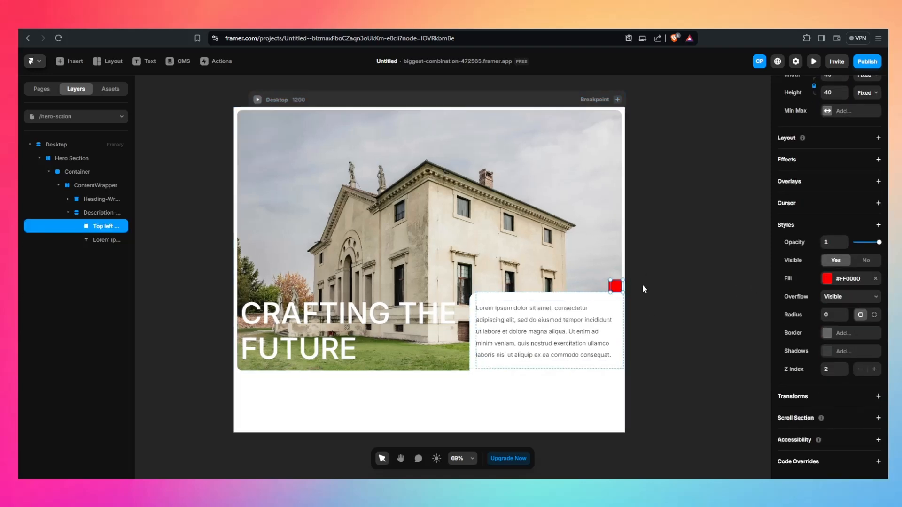
scroll(644, 289, "up", 5)
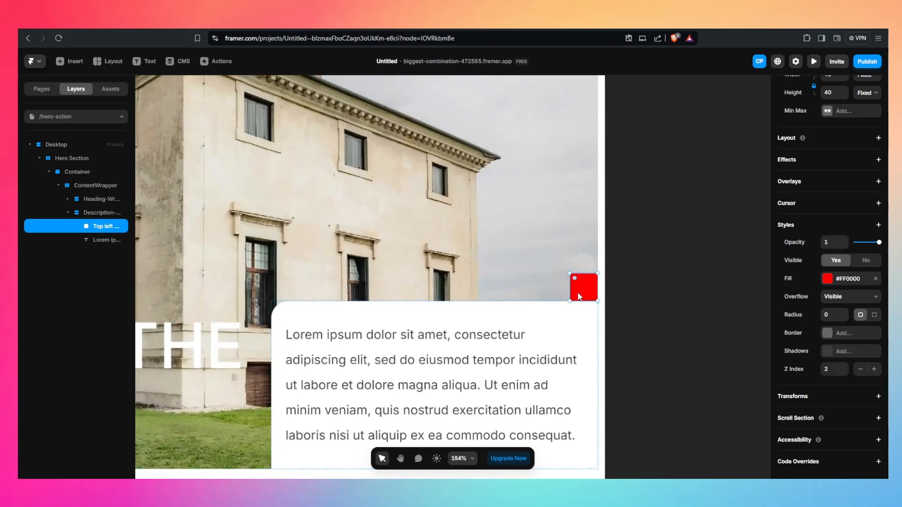
left_click(873, 322)
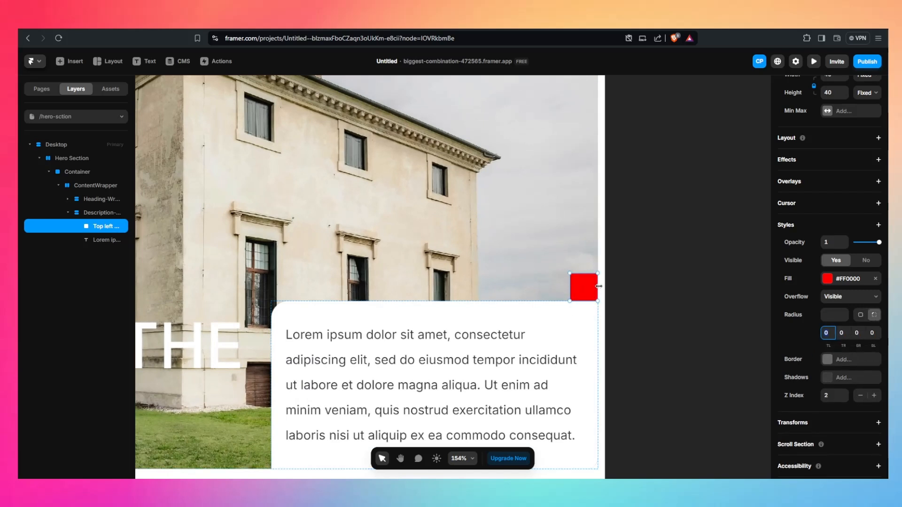
left_click(857, 333)
type("30")
left_click(728, 307)
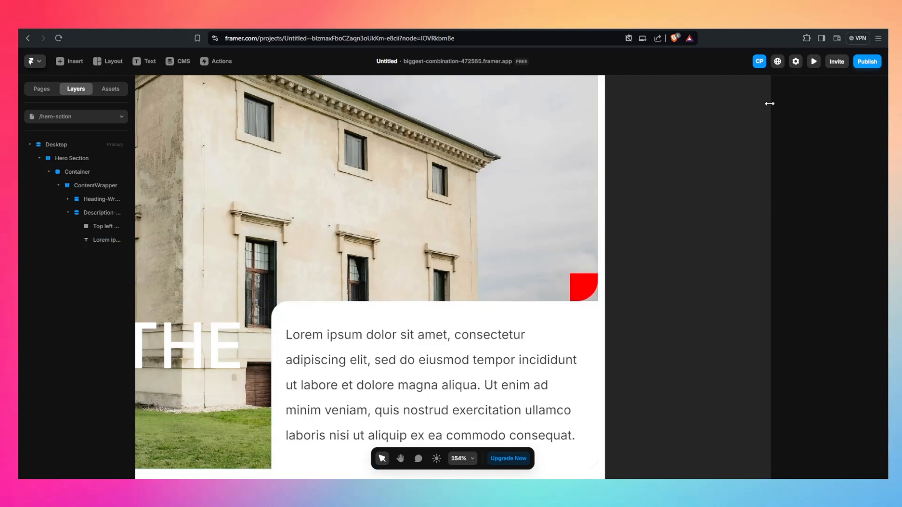
Add an inside box shadow to the red corner frame with a Y offset of 20
left_click(574, 285)
scroll(827, 306, "down", 1)
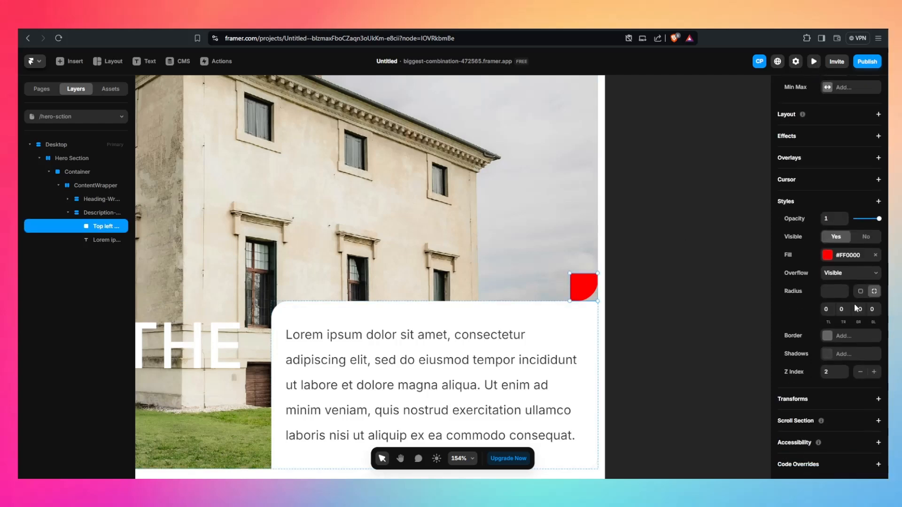
left_click(826, 352)
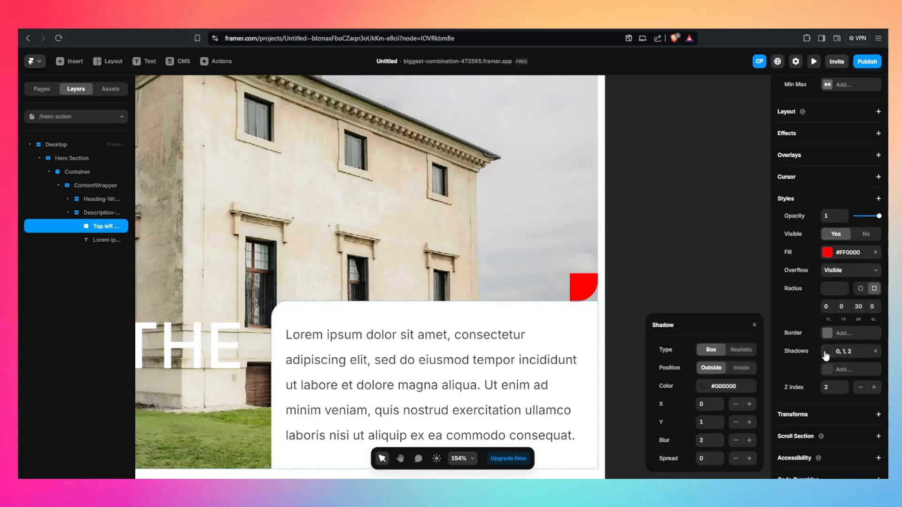
left_click(741, 370)
left_click(706, 425)
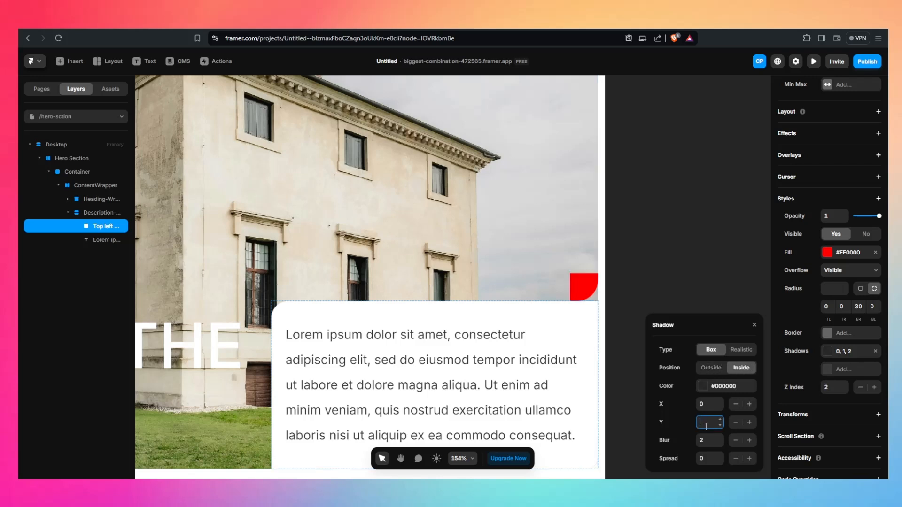
key("Return")
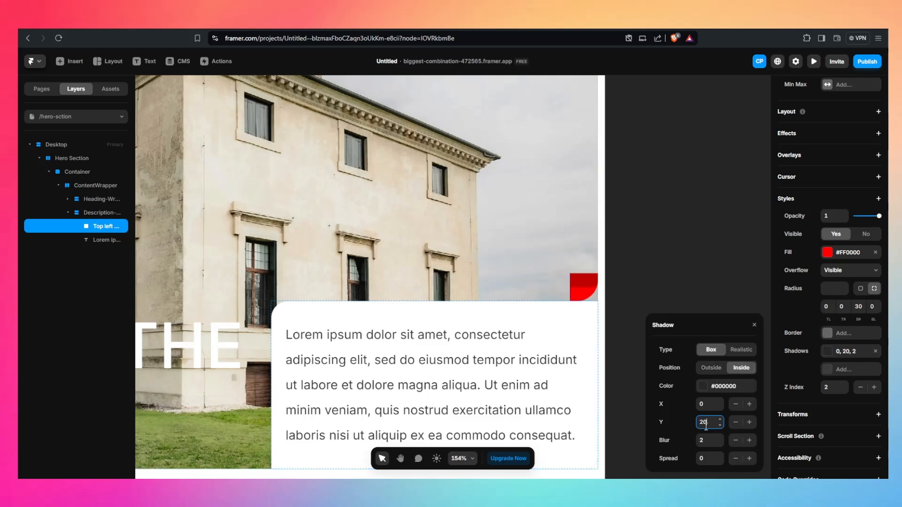
Change the corner frame's shadow color to #FFFFFF at 100% opacity
left_click(698, 387)
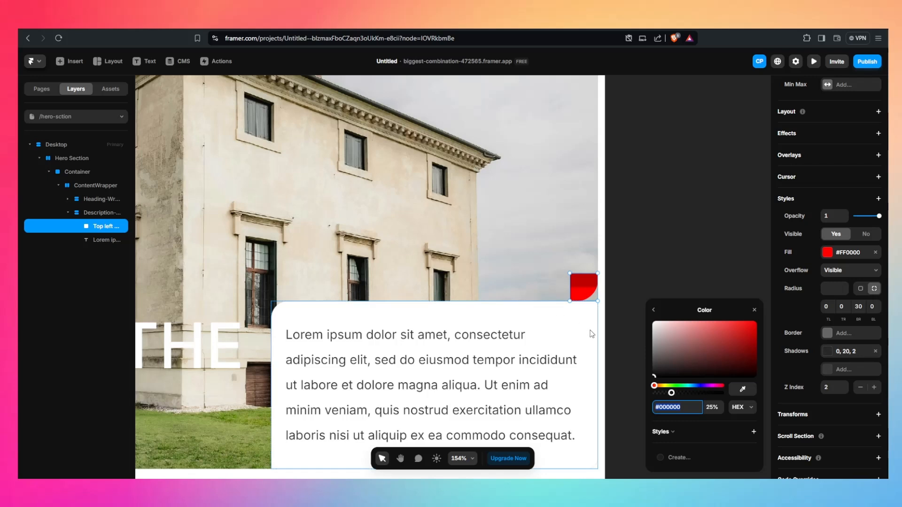
key("BackSpace")
type("#")
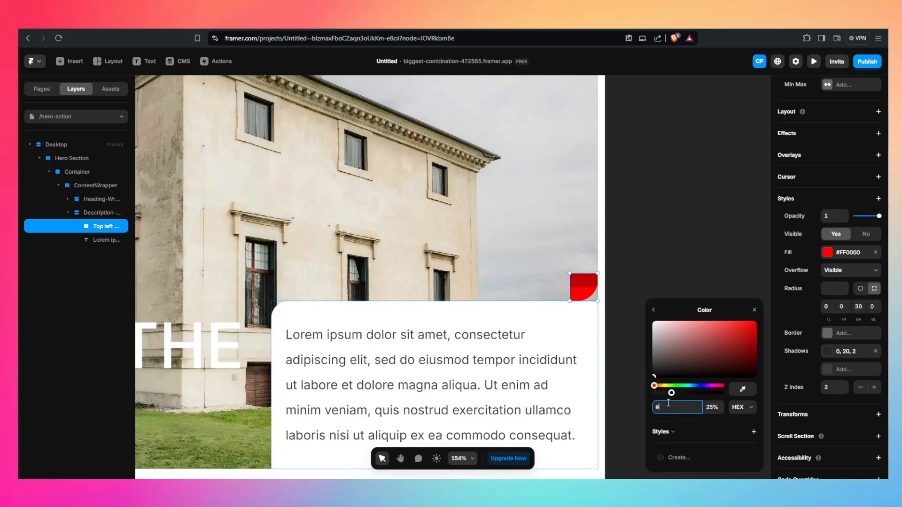
type("ffffff")
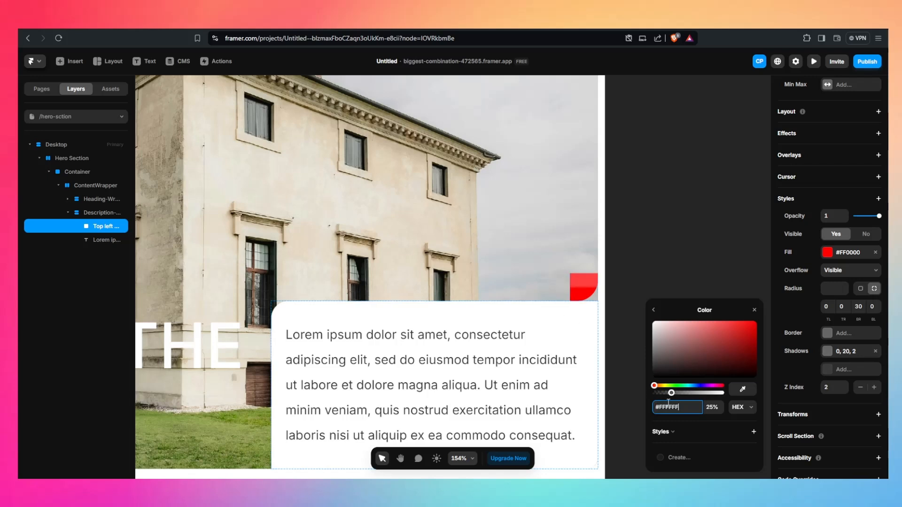
left_click_drag(671, 393, 820, 387)
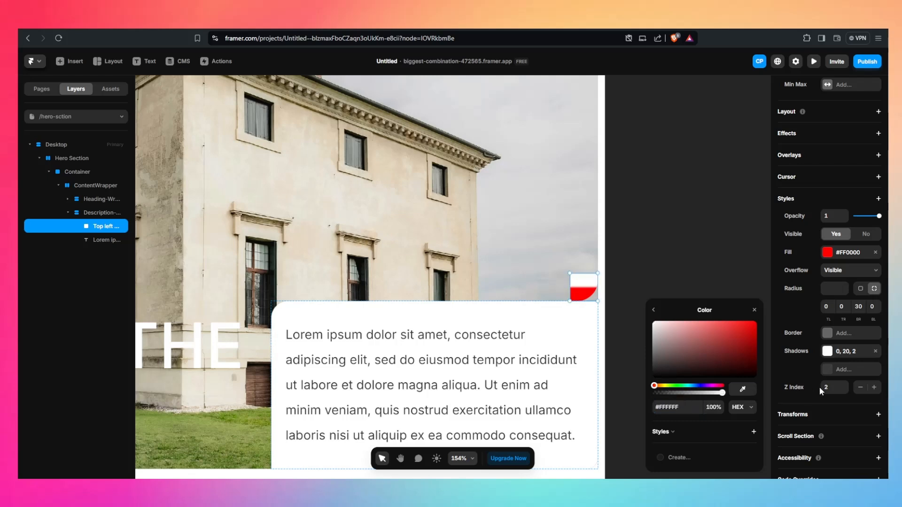
left_click(774, 266)
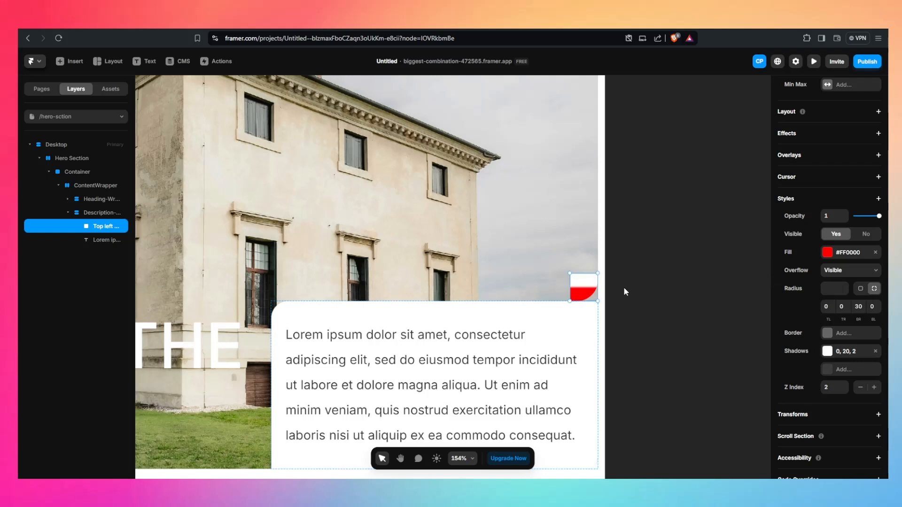
Set the Y offset of the corner frame's inside shadow to -20
left_click(861, 308)
scroll(847, 292, "up", 5)
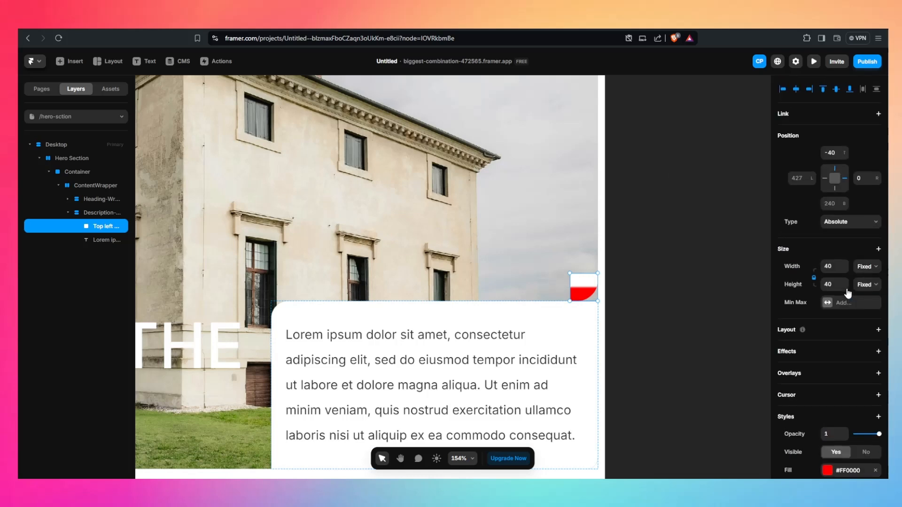
scroll(862, 303, "down", 3)
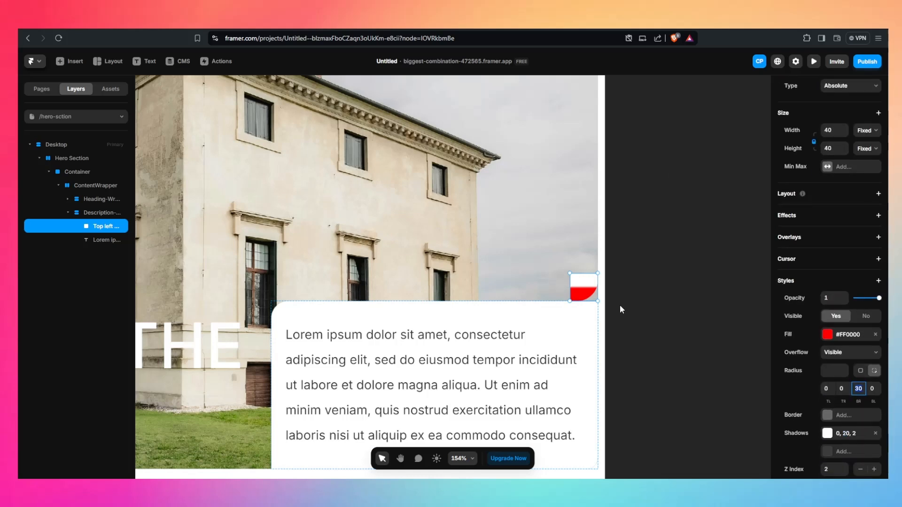
scroll(864, 282, "down", 2)
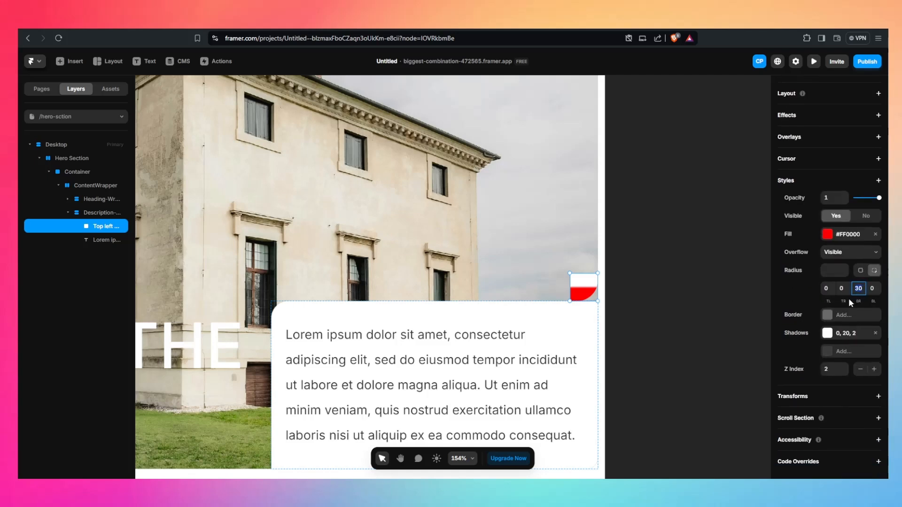
left_click(832, 334)
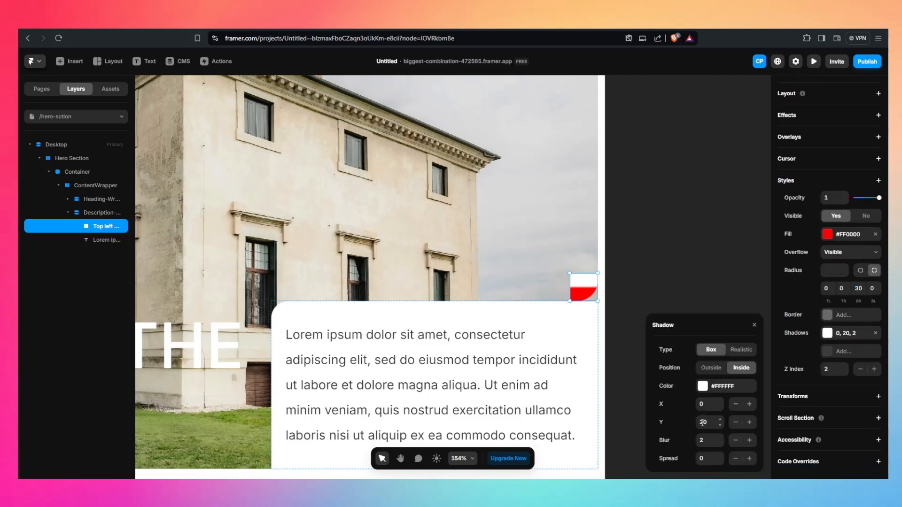
left_click(703, 422)
type("-")
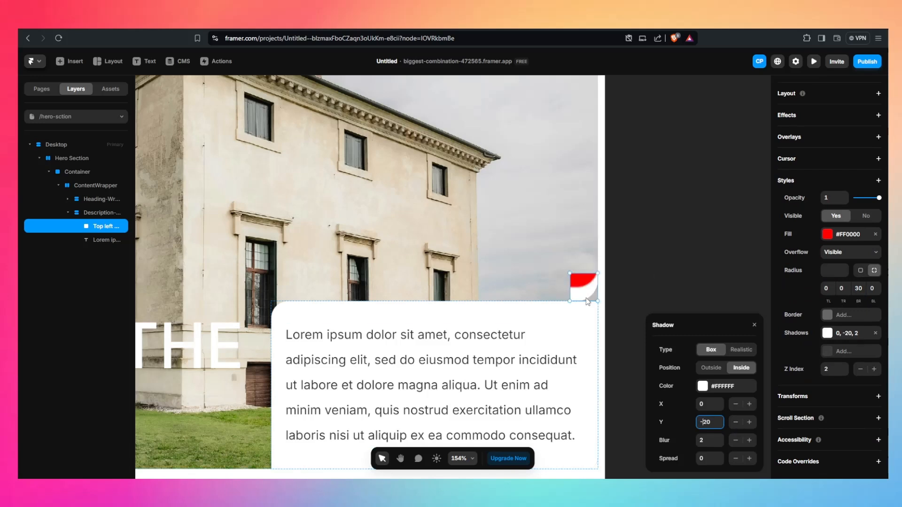
scroll(800, 228, "up", 5)
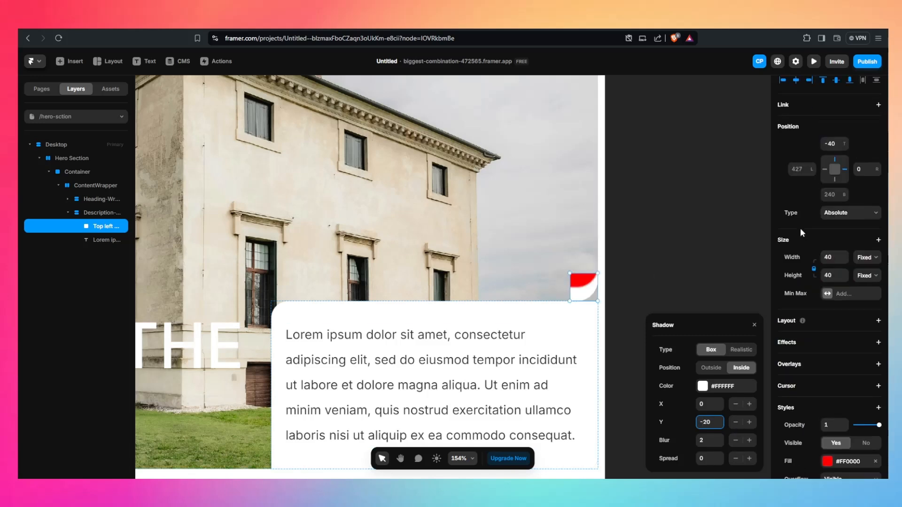
left_click(755, 325)
Reposition the corner frame with a right offset of 0 and a top offset of -20
mouse_move(585, 291)
left_mouse_down()
mouse_move(594, 306)
mouse_move(586, 298)
left_mouse_up()
left_click(865, 178)
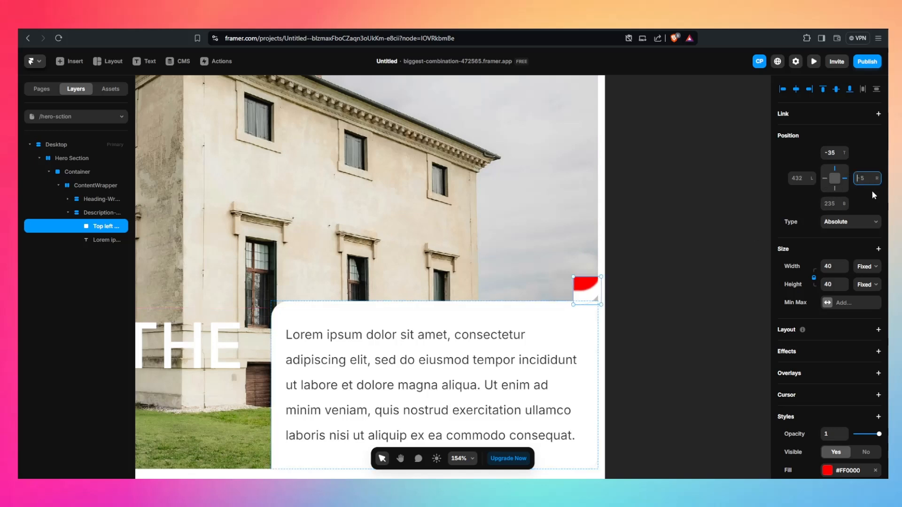
type("0")
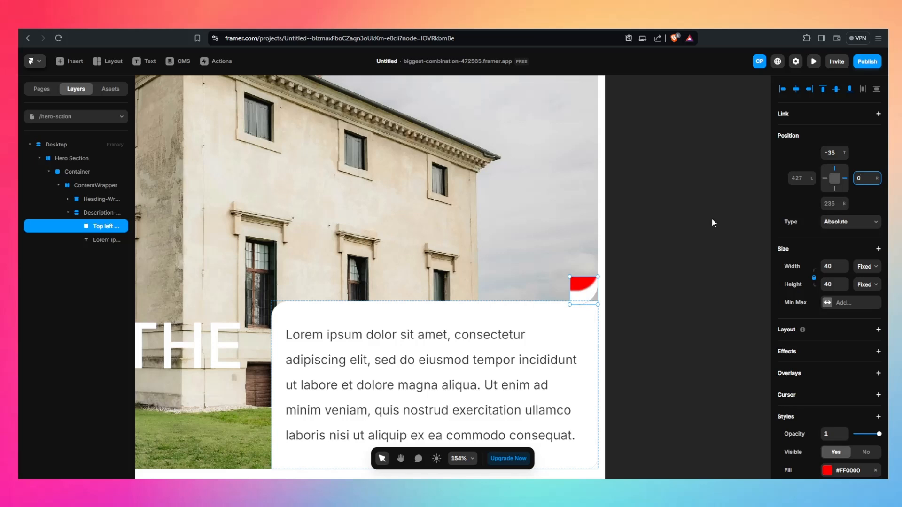
left_click(832, 153)
type("0")
key("Up")
key("Up")
key("Up")
key("Up")
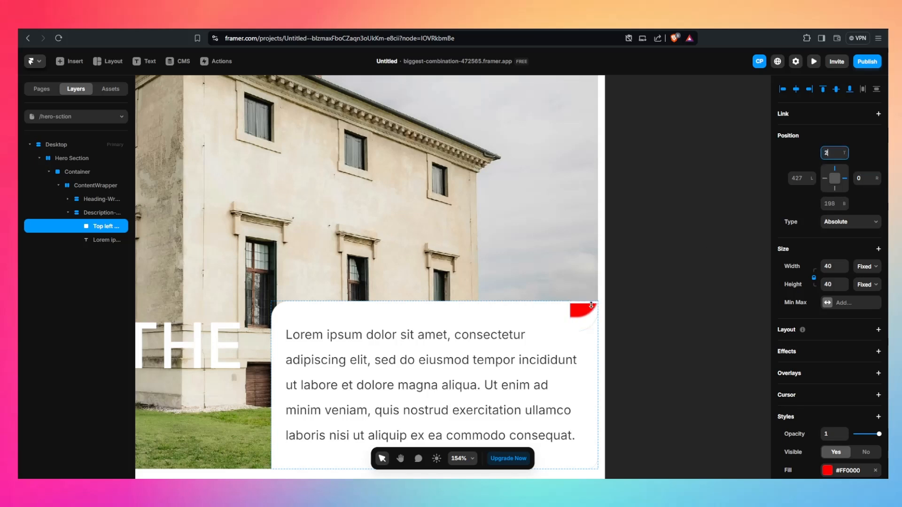
key("Down")
key("Down")
key("Down")
key("Down")
key("Down")
key("Down")
key("Down")
key("Down")
key("Down")
key("Down")
key("Down")
key("Down")
key("Down")
key("Down")
key("Down")
key("Down")
key("Down")
key("Down")
key("Down")
key("Down")
key("Down")
key("Down")
key("Down")
key("Down")
key("Down")
key("Down")
key("Up")
key("Up")
key("Up")
key("Up")
key("Up")
key("Up")
key("Up")
key("Up")
key("Up")
key("Up")
key("Up")
key("Up")
key("Up")
key("Down")
key("Down")
left_click(883, 145)
left_click(867, 178)
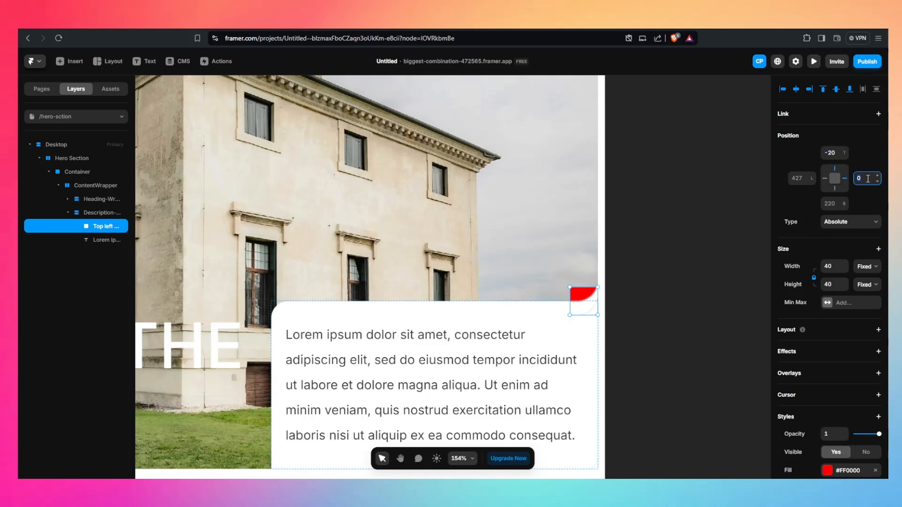
left_click(662, 309)
Remove the red fill from the corner frame so only its white inner shadow remains
left_click(583, 295)
scroll(879, 387, "down", 2)
left_click(876, 381)
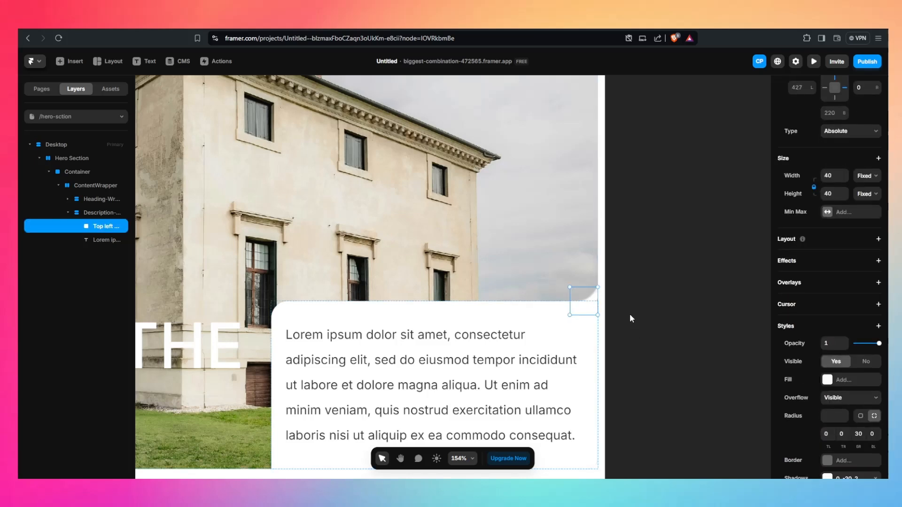
left_click(660, 324)
Nudge the corner frame outward to a right offset of -2
left_click(593, 295)
key("Right")
left_click(749, 278)
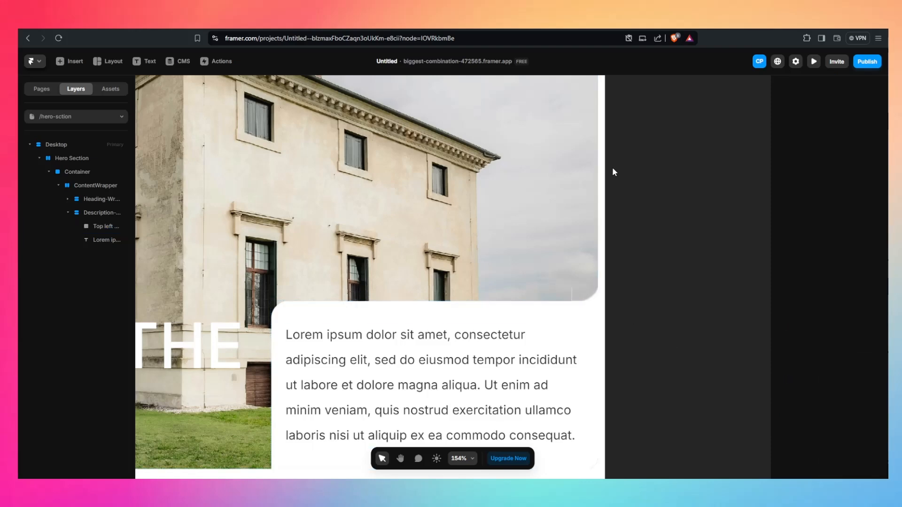
Set the blur of the corner frame's inside shadow to 0
scroll(613, 167, "down", 3)
scroll(613, 172, "down", 1)
left_click(589, 267)
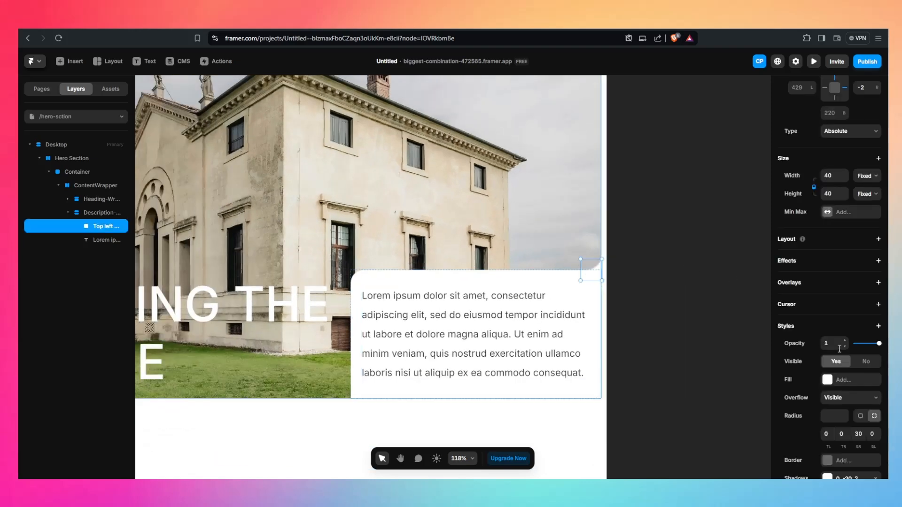
scroll(842, 374, "down", 3)
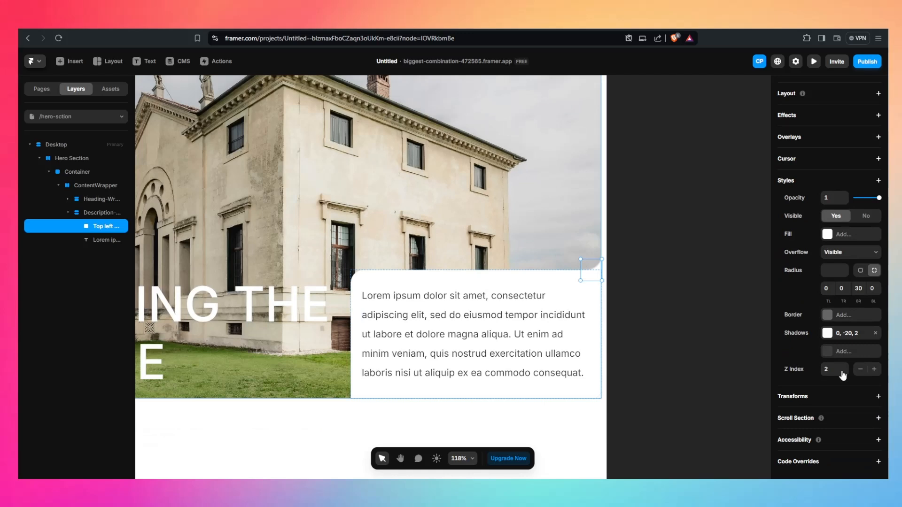
left_click(827, 335)
left_click(710, 440)
key("BackSpace")
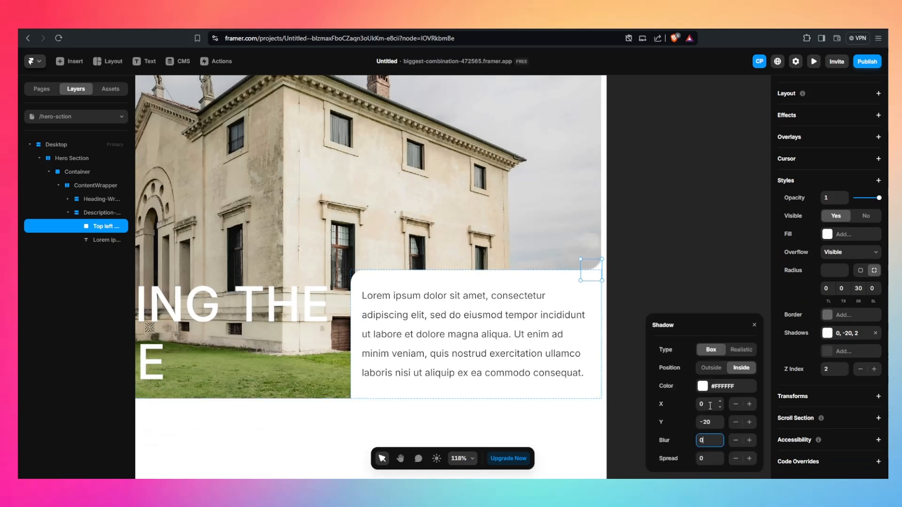
key("Return")
left_click(685, 269)
Try nudging the corner frame left while checking its alignment with the image's edge
left_click(590, 271)
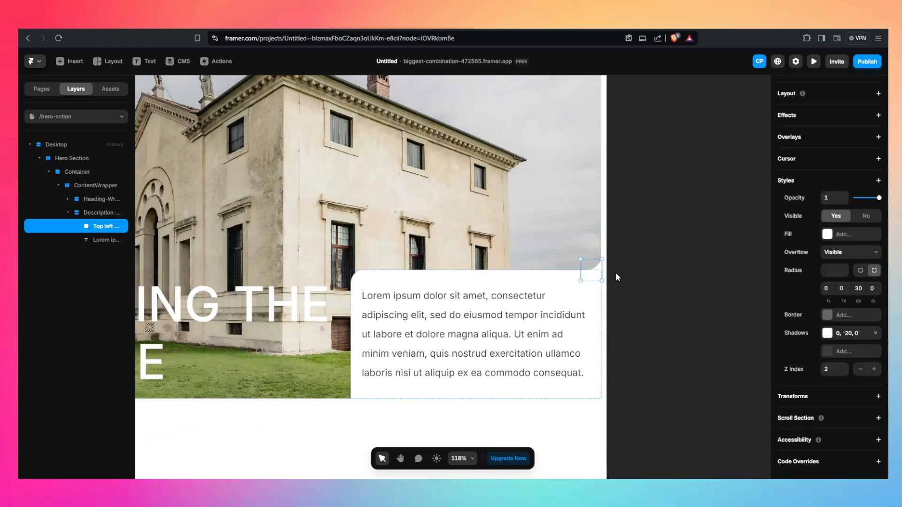
scroll(616, 272, "up", 5)
left_click(590, 269)
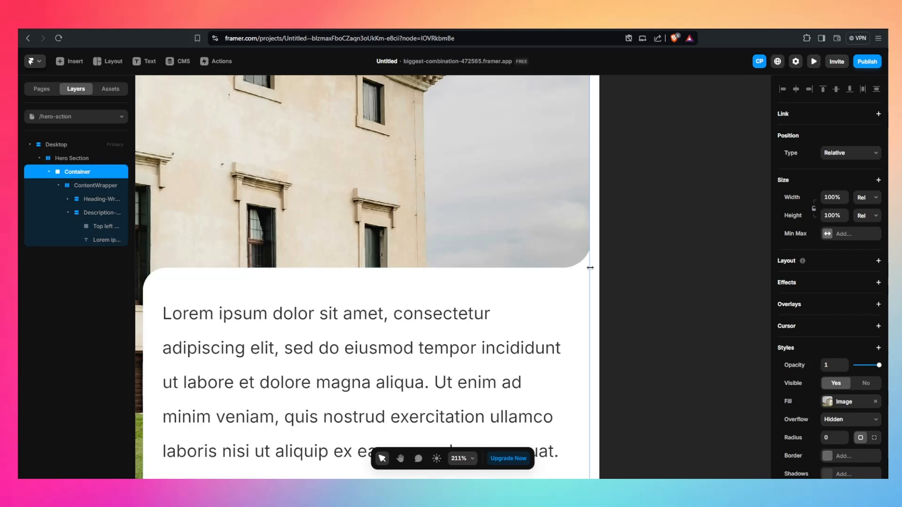
left_click(125, 225)
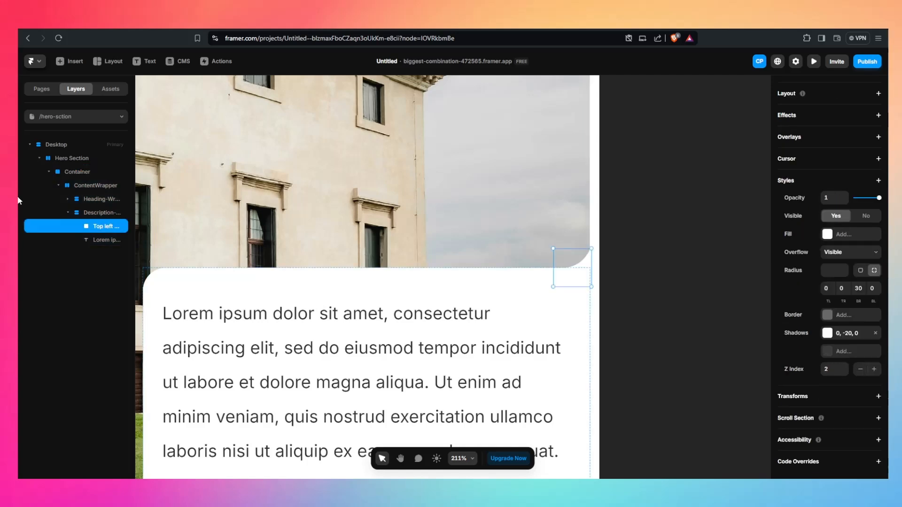
key("Left")
left_click(603, 305)
Duplicate the "Top left" corner frame inside the description wrapper
scroll(545, 193, "down", 3)
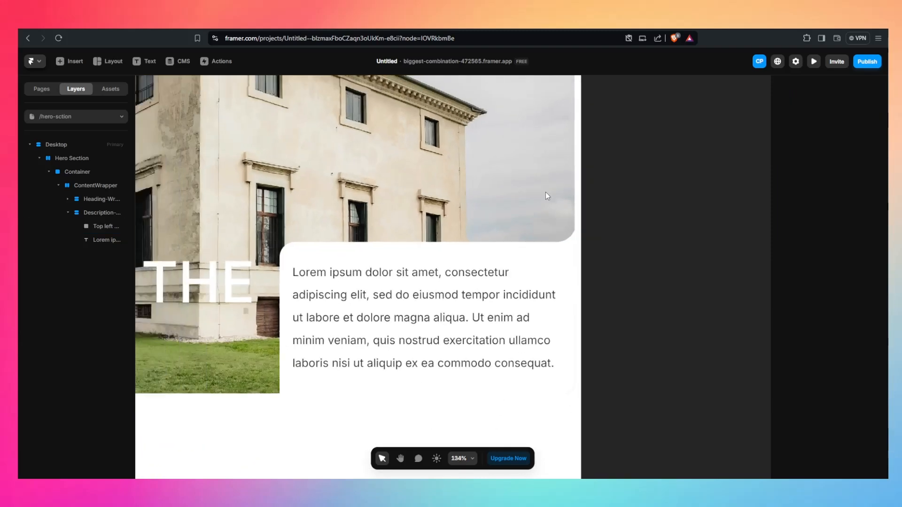
scroll(546, 192, "down", 4)
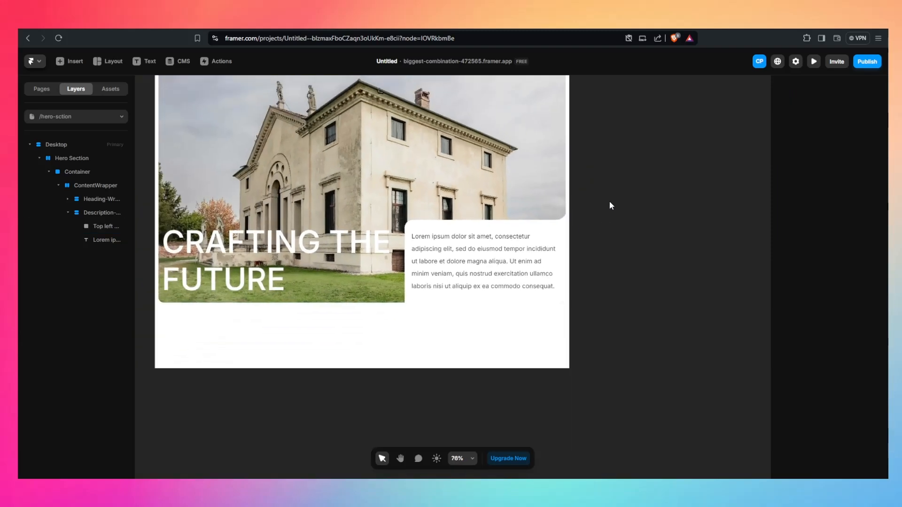
scroll(610, 206, "down", 2)
scroll(588, 246, "up", 3)
left_click(573, 194)
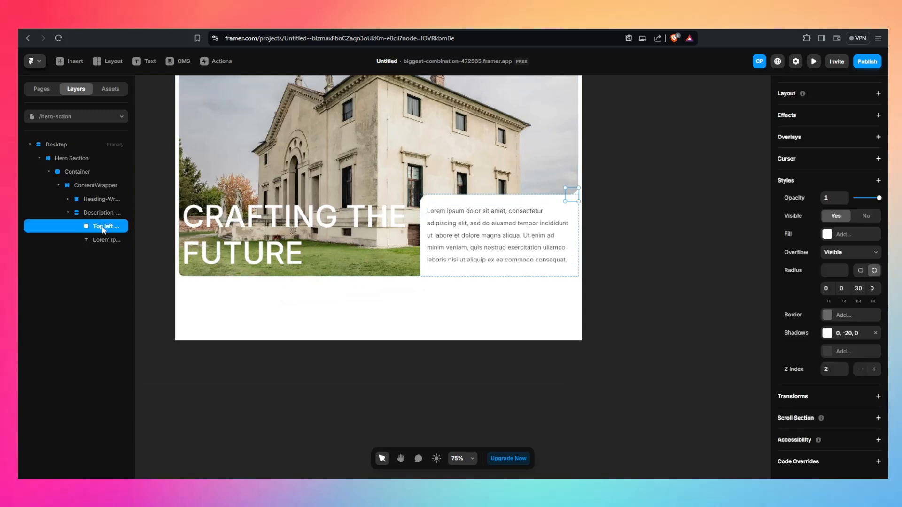
key("ctrl+d")
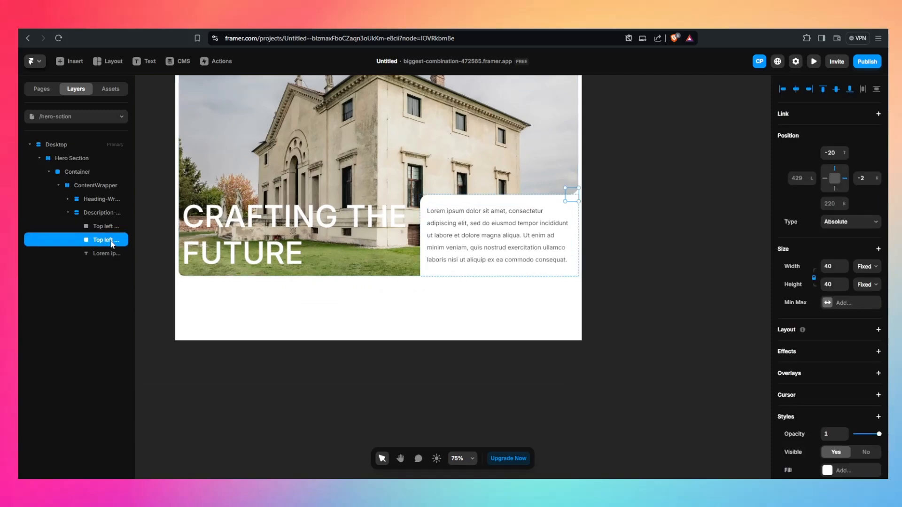
Move the duplicated corner frame beside the description box's lower-left corner and replace "Top" with "Bottom" in its name
left_click_drag(573, 200, 413, 274)
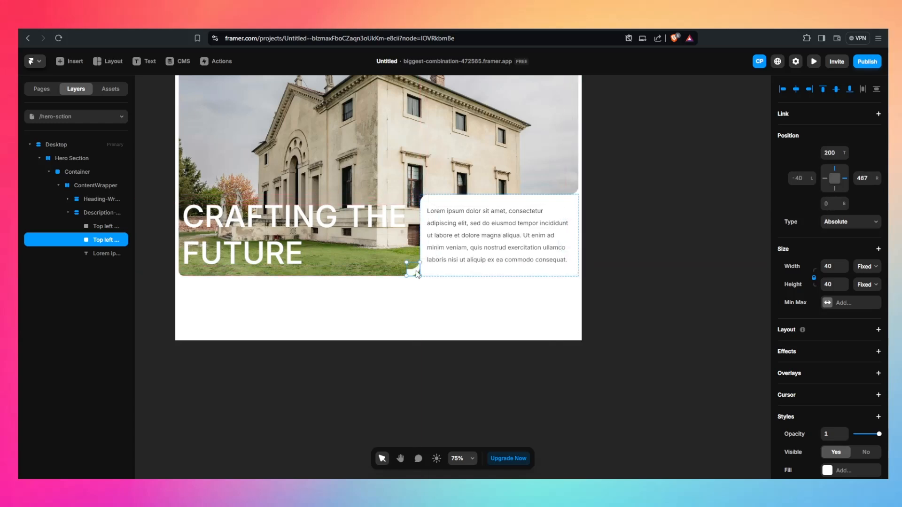
double_click(111, 240)
left_click(110, 239)
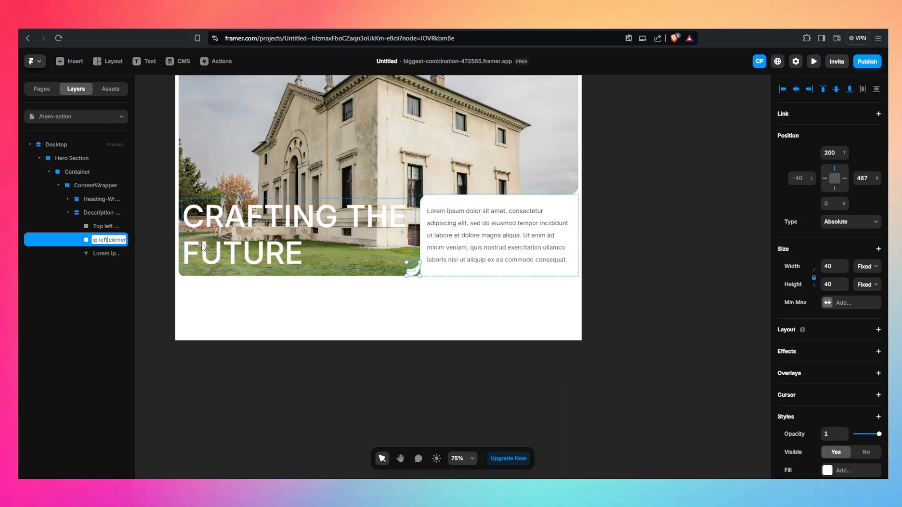
key("shift+Left")
key("shift+Left")
key("shift+Left")
key("shift+Left")
key("shift+Left")
key("shift+Left")
type("Bottom")
key("Return")
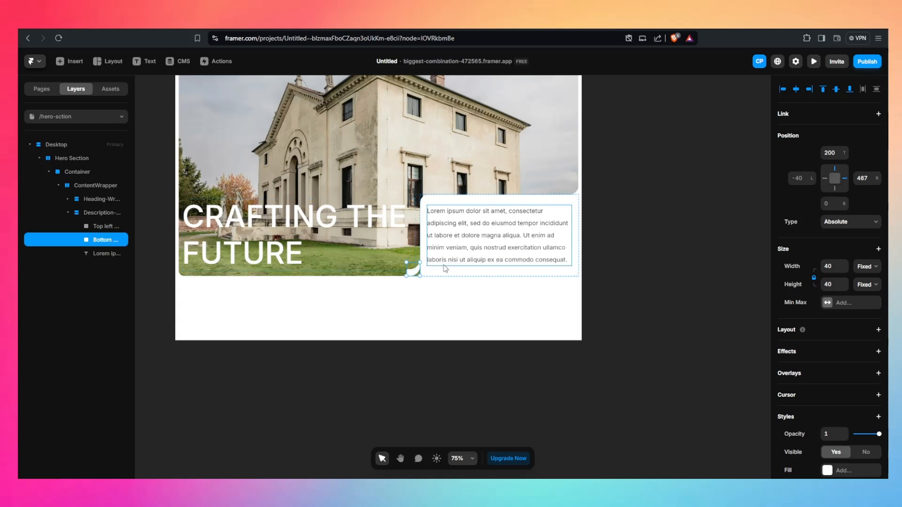
Pin the "Bottom" corner frame to the wrapper's bottom instead of its top and set its right offset to 0
left_click(431, 298)
left_click(414, 276)
scroll(386, 298, "up", 5)
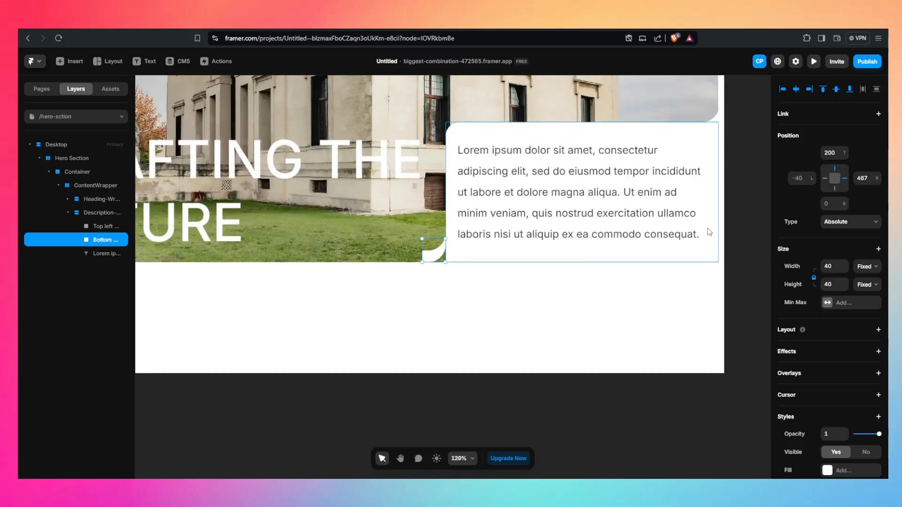
left_click(836, 189)
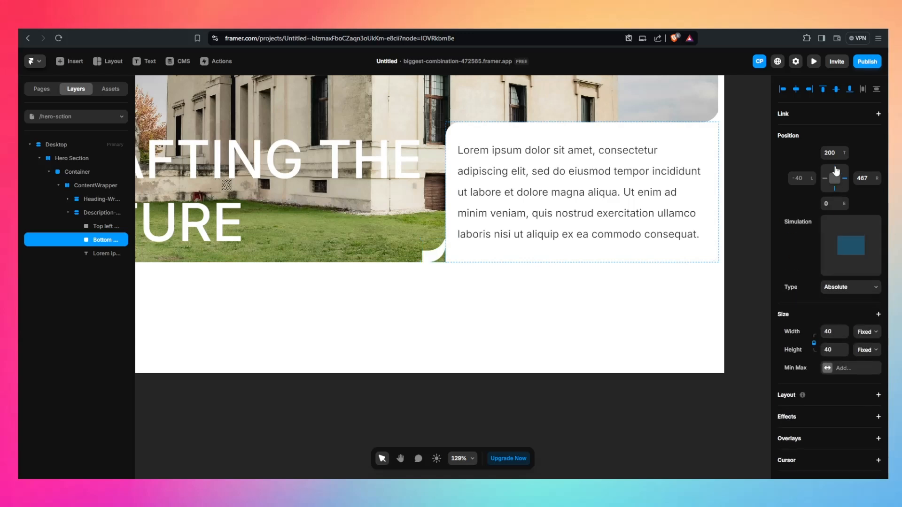
left_click(836, 170)
left_click(863, 178)
type("0")
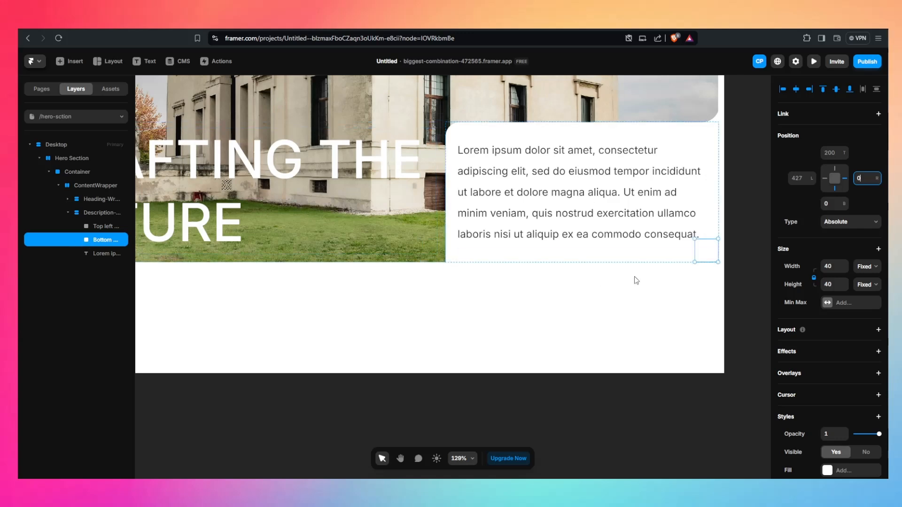
Pin the "Bottom" corner frame to the wrapper's left instead of its right and set the left offset to -43
left_click(825, 179)
left_click(846, 179)
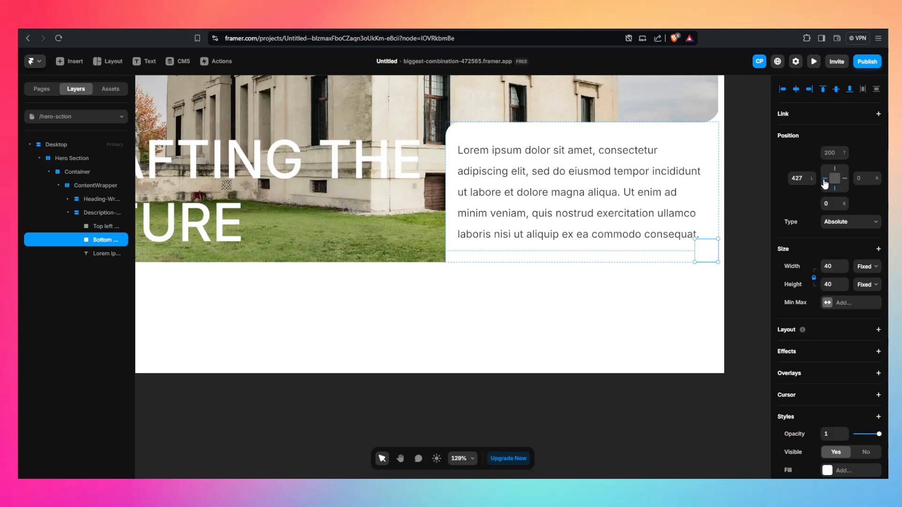
left_click(805, 180)
type("0")
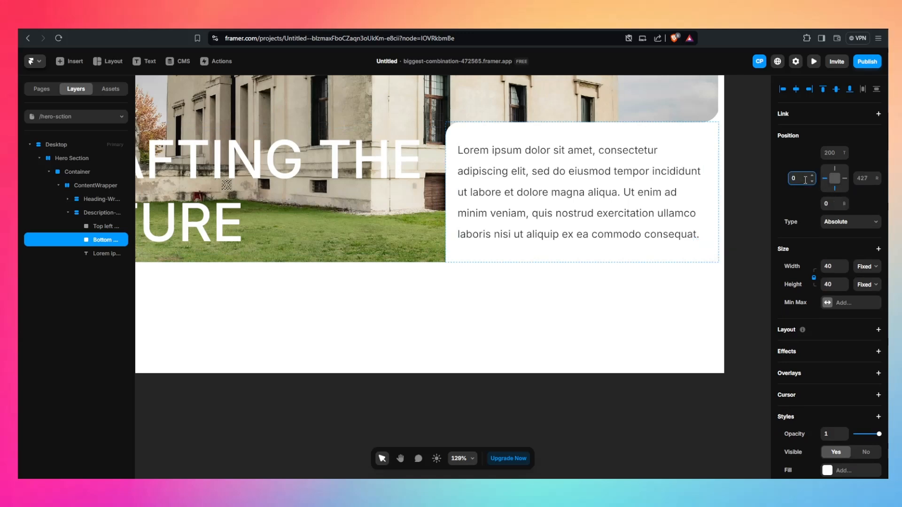
key("Return")
left_click(798, 179)
key("Return")
left_click_drag(443, 263, 442, 257)
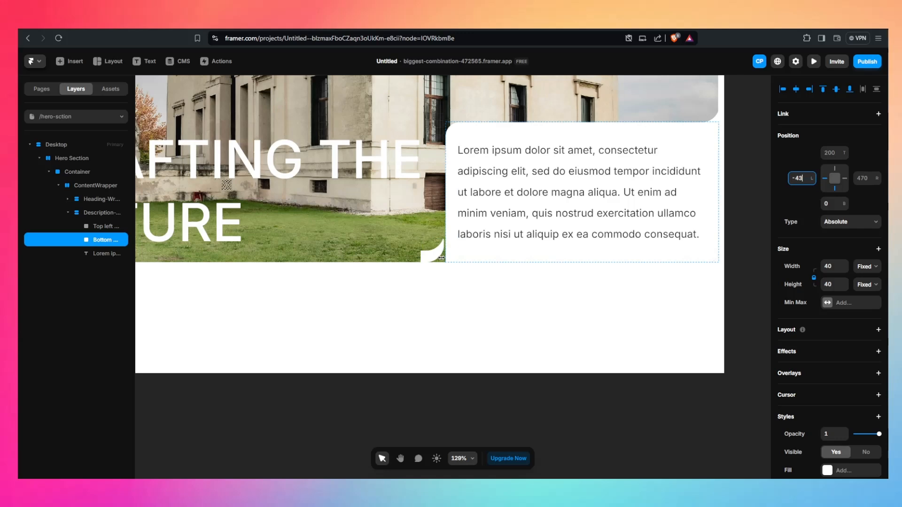
Nudge the "Bottom" corner frame to a left offset of -37 and a bottom offset of -20
key("ctrl+z")
key("Down")
key("Down")
key("Down")
key("Down")
key("Down")
key("Down")
key("Down")
key("Down")
key("Down")
key("Down")
key("Down")
key("Down")
key("Down")
key("Down")
key("Right")
key("Down")
key("Down")
key("Right")
key("Down")
key("Down")
left_click(511, 336)
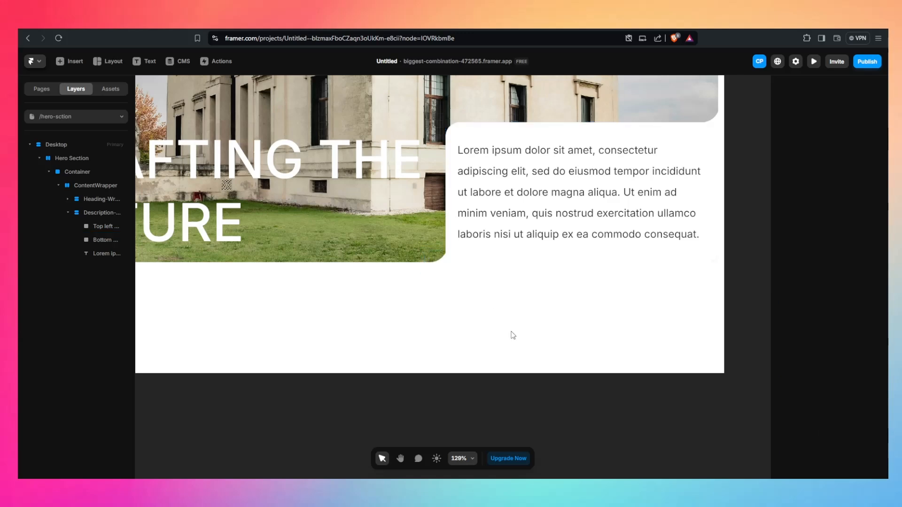
Set the bottom-right radius of the "Bottom" corner frame to 24 and check its curve against the image's edge
scroll(470, 280, "down", 5, "ctrl")
scroll(470, 280, "down", 2, "ctrl")
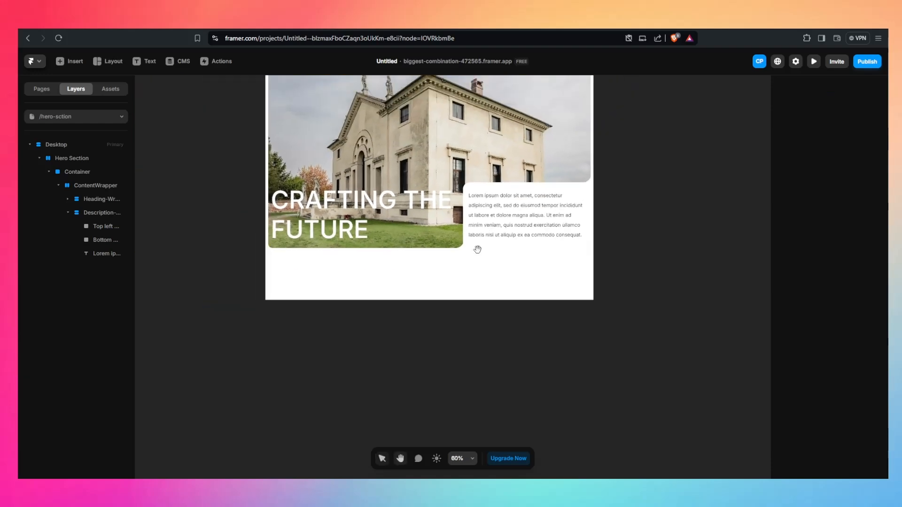
scroll(499, 268, "up", 3)
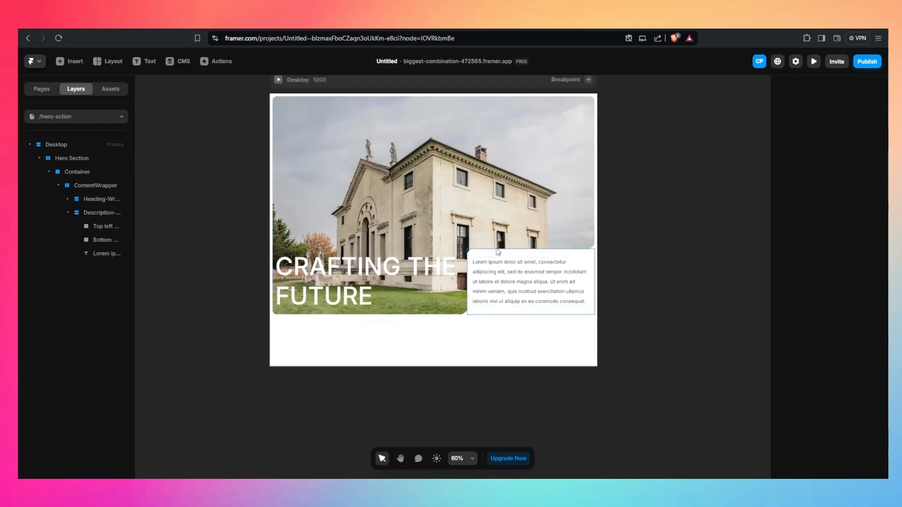
scroll(461, 326, "up", 6, "ctrl")
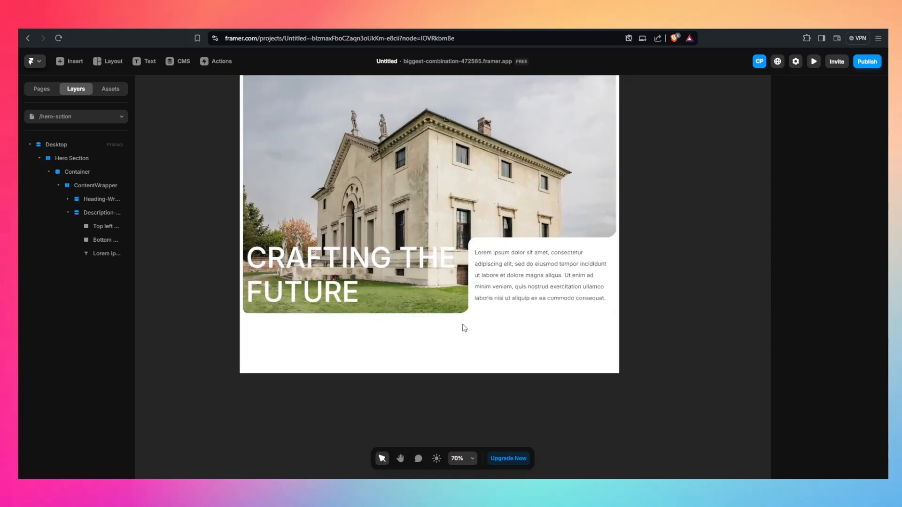
left_click(463, 305)
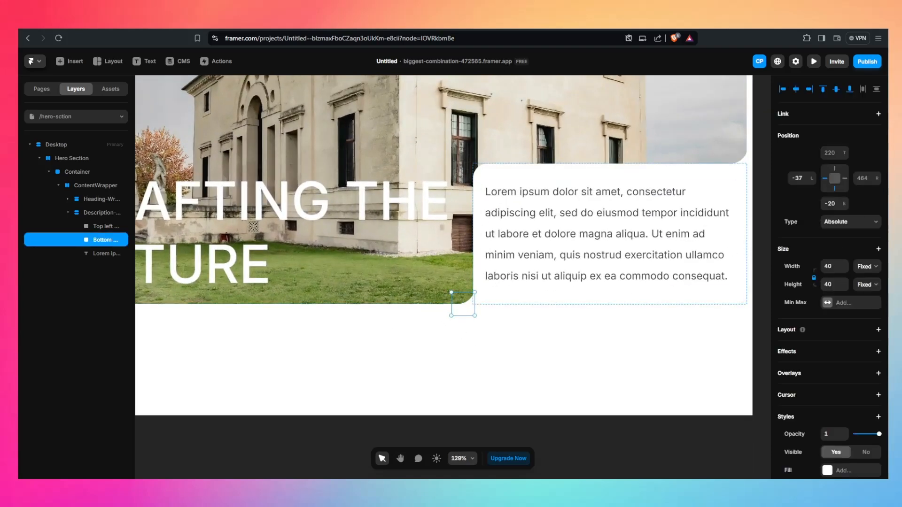
scroll(827, 277, "down", 5)
left_click(859, 288)
key("BackSpace")
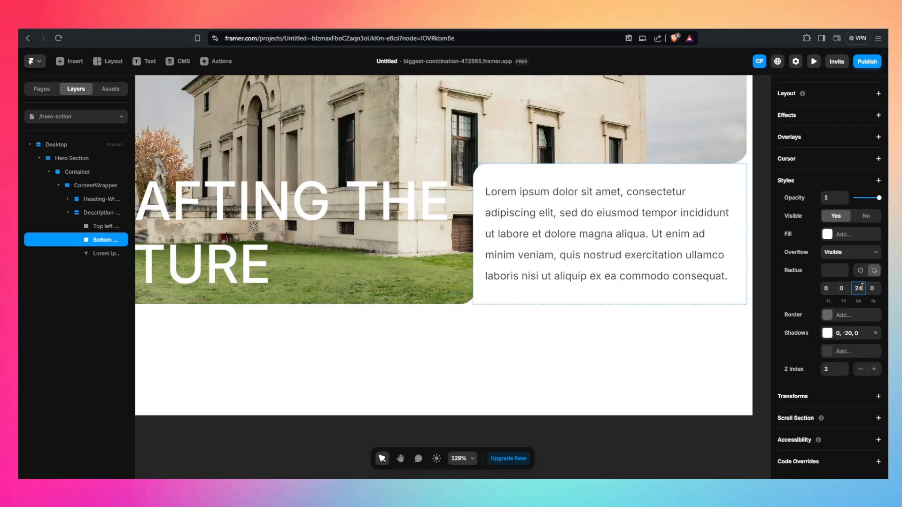
left_click(468, 338)
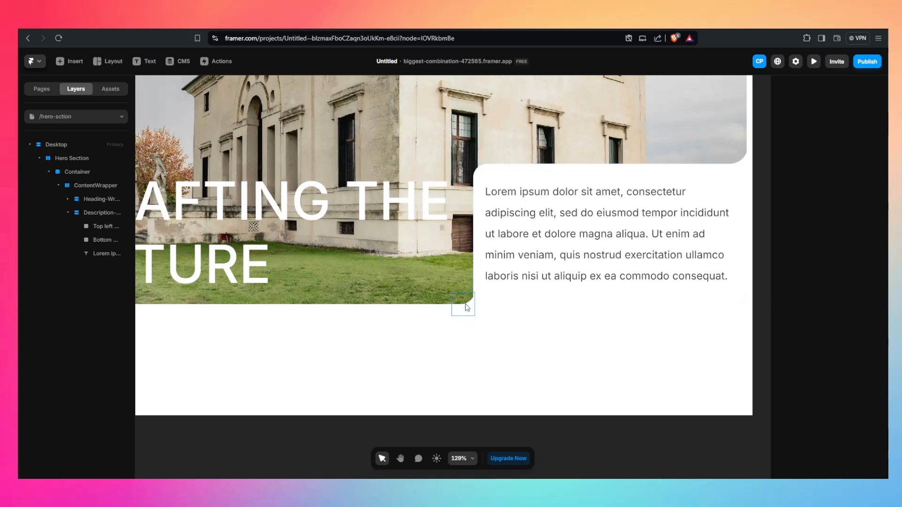
left_click(467, 308)
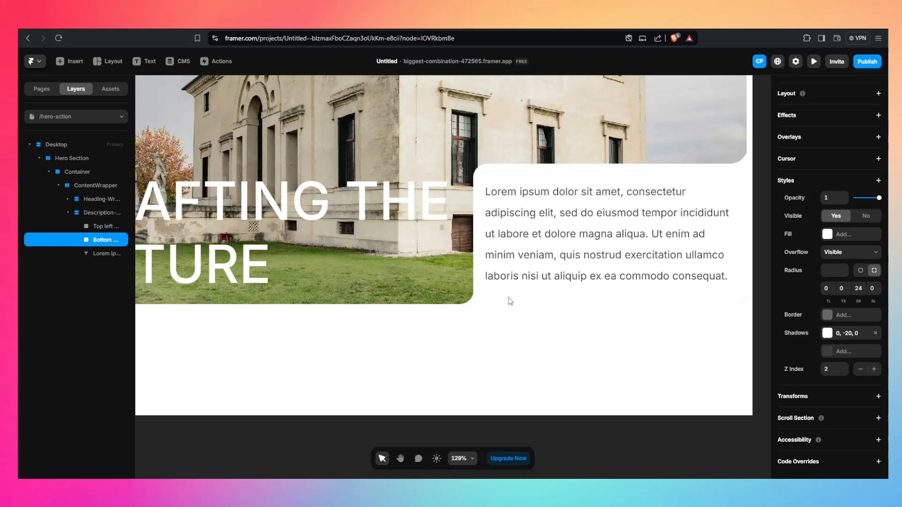
left_click(509, 301)
left_click(766, 243)
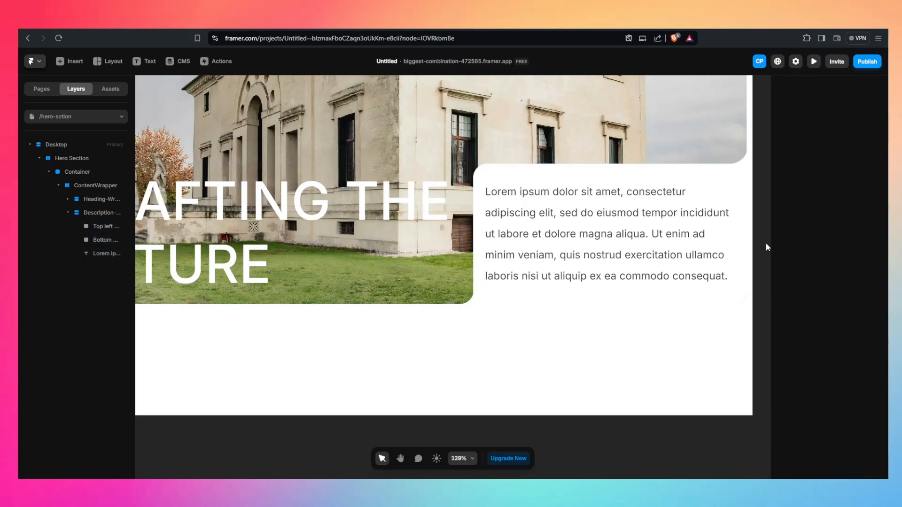
Set the bottom-right radius of the "Top left" corner frame to 24
scroll(766, 244, "up", 2)
scroll(766, 244, "right", 3)
left_click(628, 231)
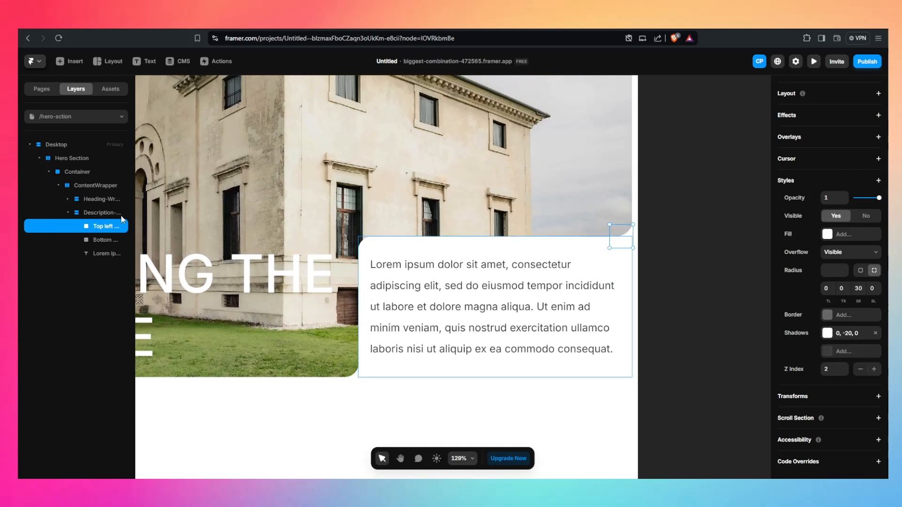
left_click(859, 288)
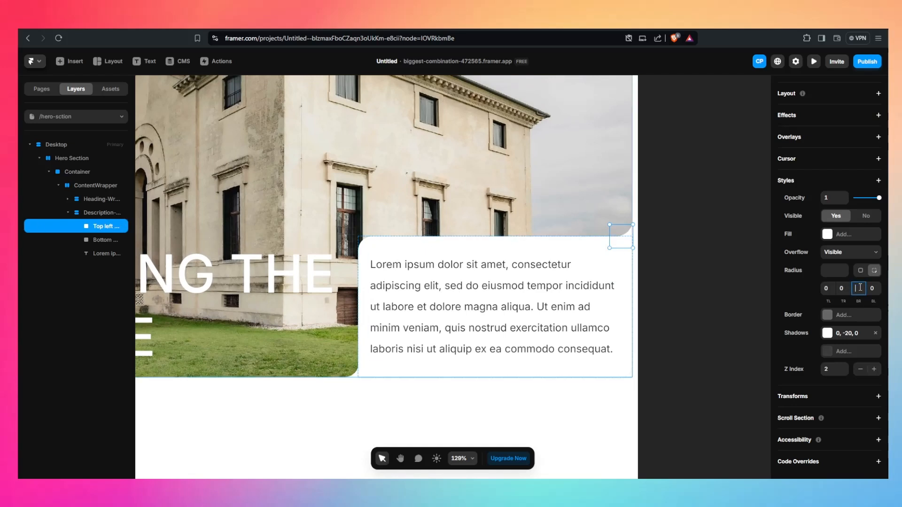
type("24")
key("Return")
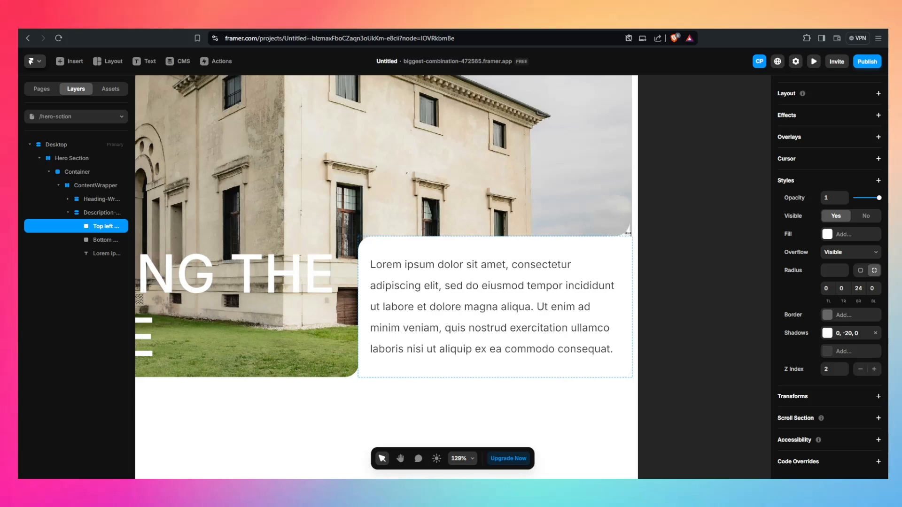
Try nudging the "Top left" corner frame up and down to check its alignment with the image's edge
key("Up")
key("Up")
key("Up")
key("Up")
key("Down")
key("Down")
Try Y offsets of -10 and -30 for the "Top left" corner frame's inside shadow
scroll(629, 235, "up", 5)
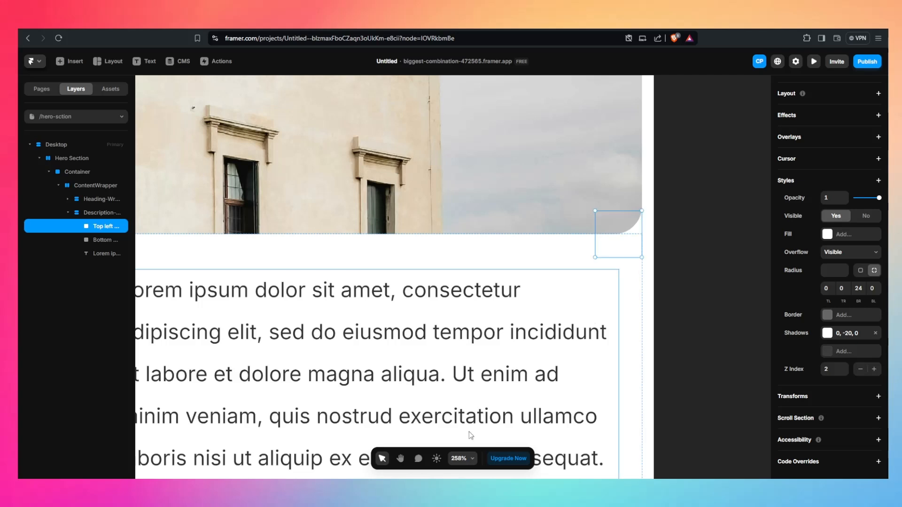
left_click(846, 334)
left_click(715, 422)
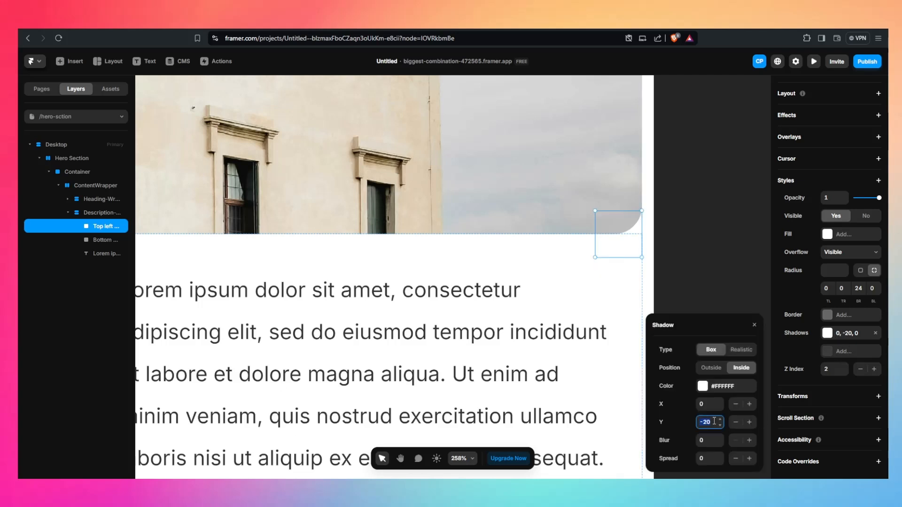
type("-10")
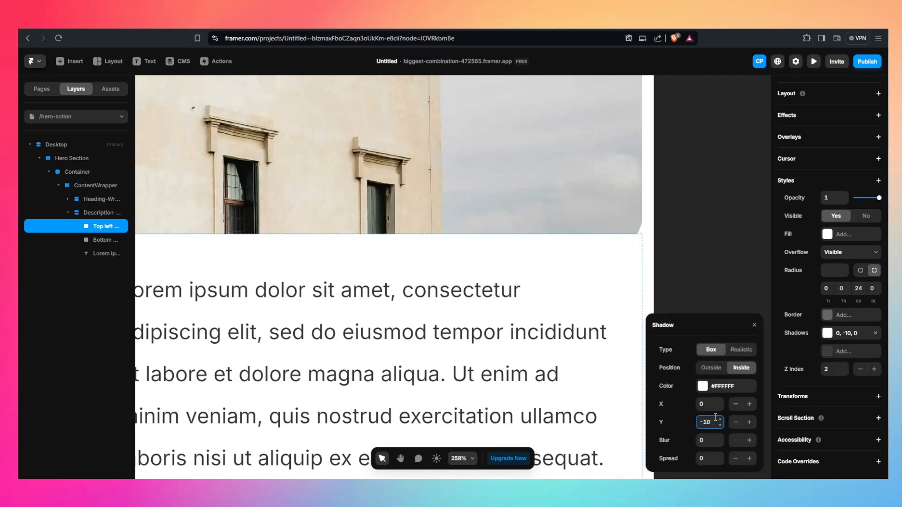
key("shift+Down")
key("shift+Down")
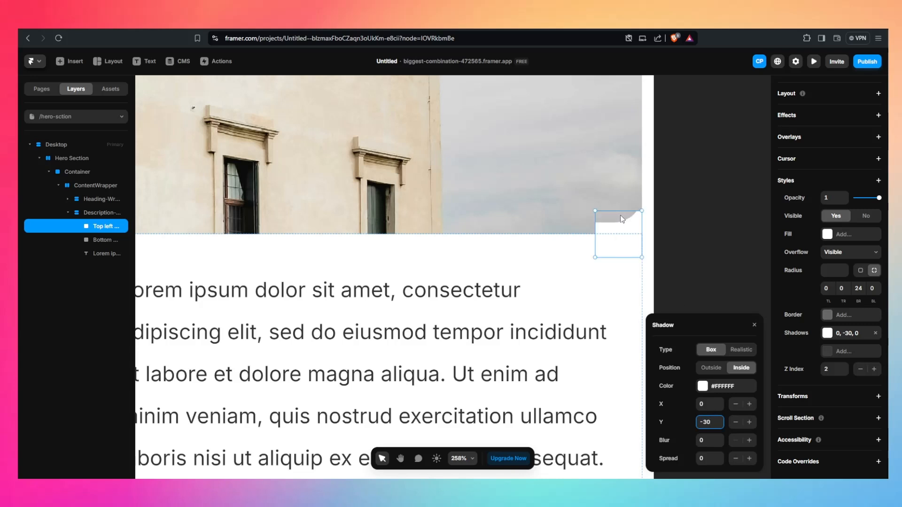
Step the Y offset of the "Top left" corner frame's inside shadow back to -20 and check the curve
key("Down")
key("Down")
key("Down")
key("Up")
key("Up")
key("Up")
key("Up")
key("Up")
key("Up")
key("Up")
key("Up")
key("Up")
key("Up")
key("Up")
left_click(727, 221)
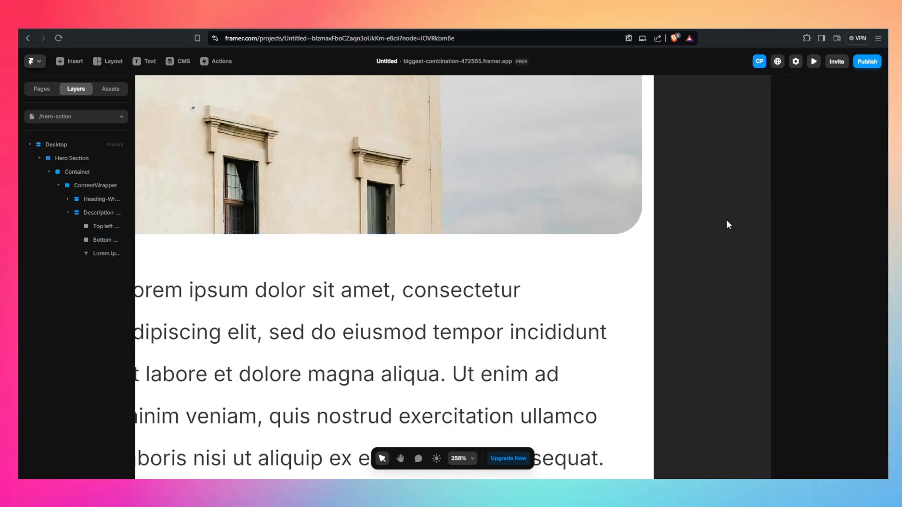
left_click(627, 231)
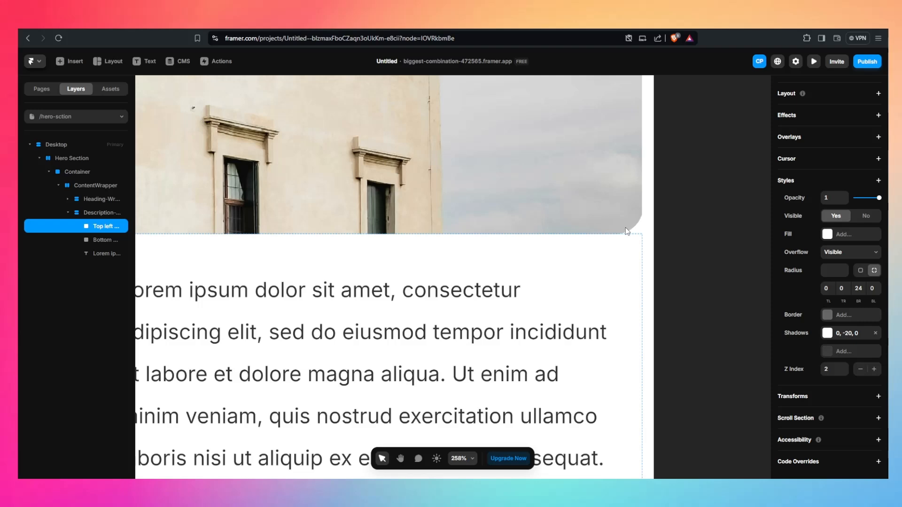
left_click(677, 282)
Draw a frame about 433 by 44 near the top-left corner of the image in the Container
scroll(690, 250, "down", 1)
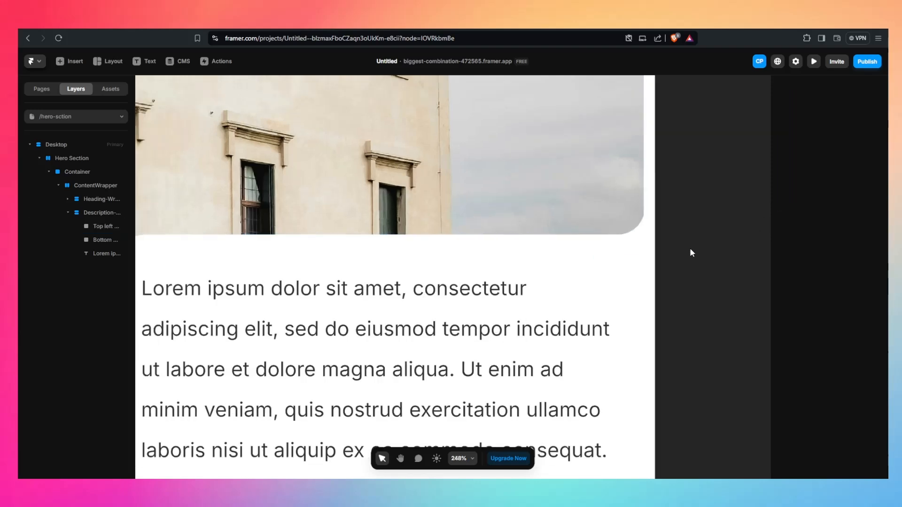
scroll(689, 247, "down", 10)
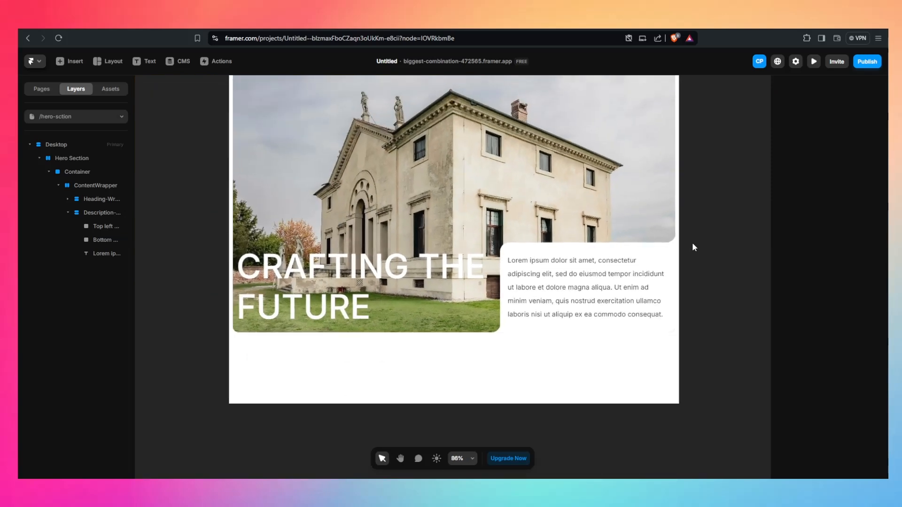
scroll(693, 245, "down", 2)
left_click_drag(553, 226, 515, 283)
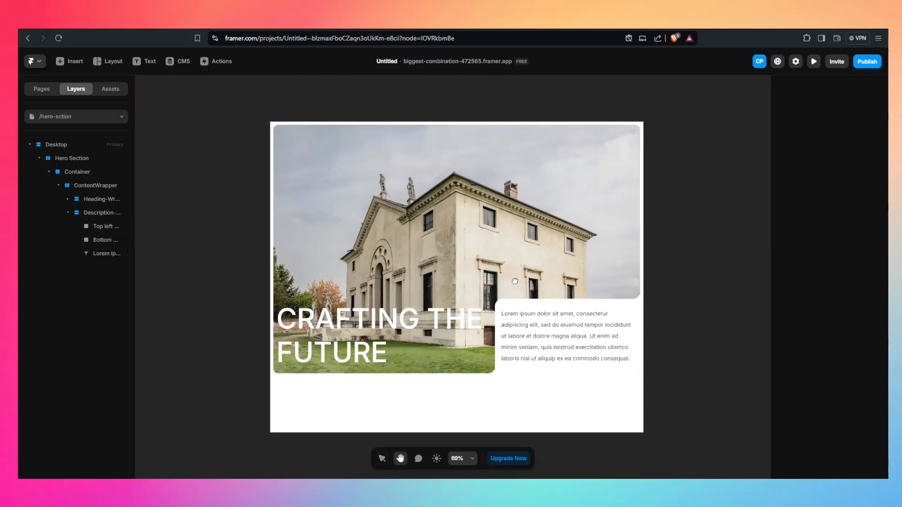
left_click(435, 262)
scroll(517, 224, "down", 2)
scroll(511, 221, "up", 2)
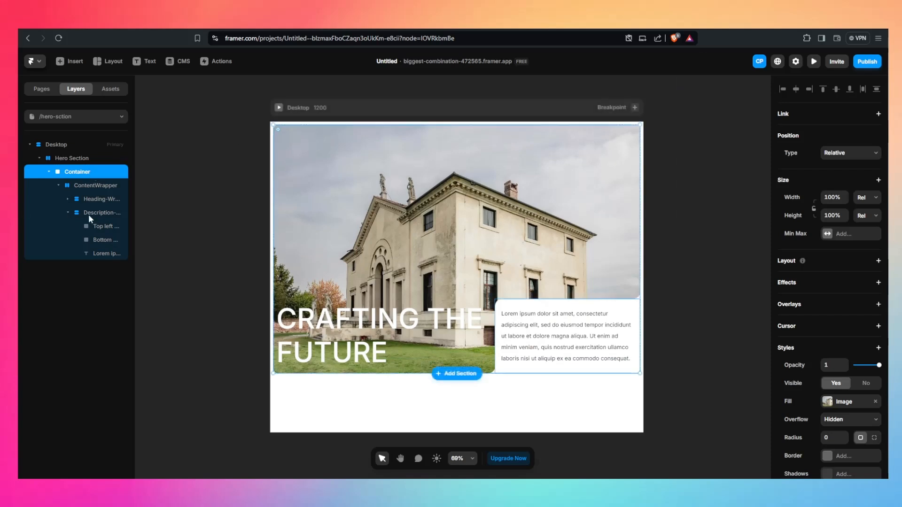
left_click(49, 171)
key("f")
left_click_drag(289, 136, 418, 148)
Rename the newly drawn frame "Navigation"
double_click(79, 186)
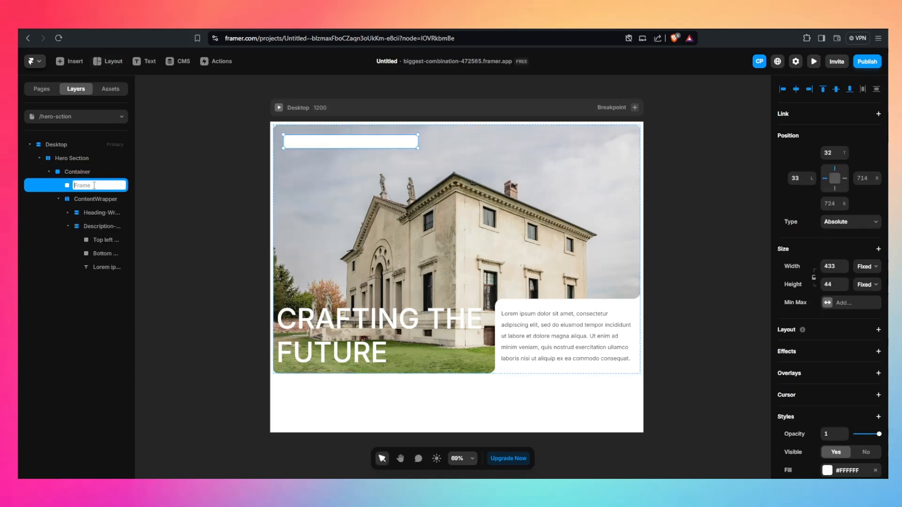
type("Mna")
key("BackSpace")
type("Navcigation")
key("Return")
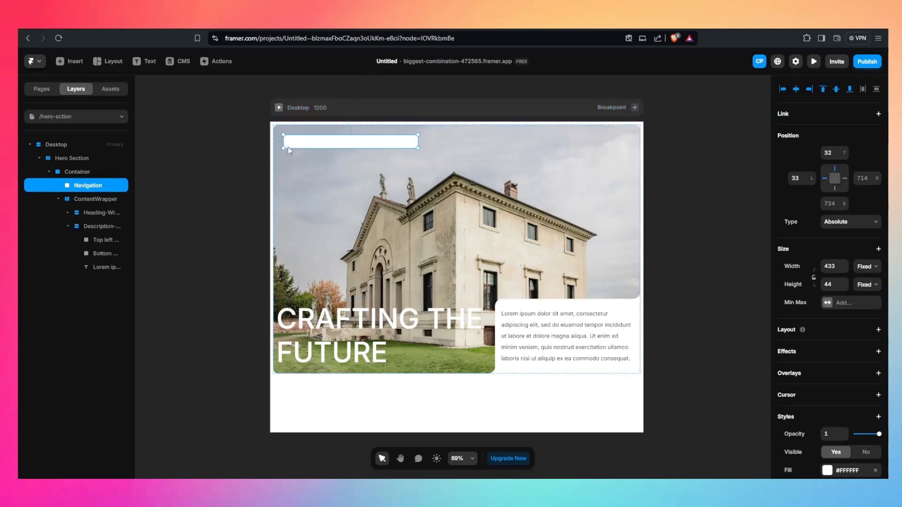
Add the text "SKY" inside the Navigation frame and select that frame
key("t")
left_click(305, 142)
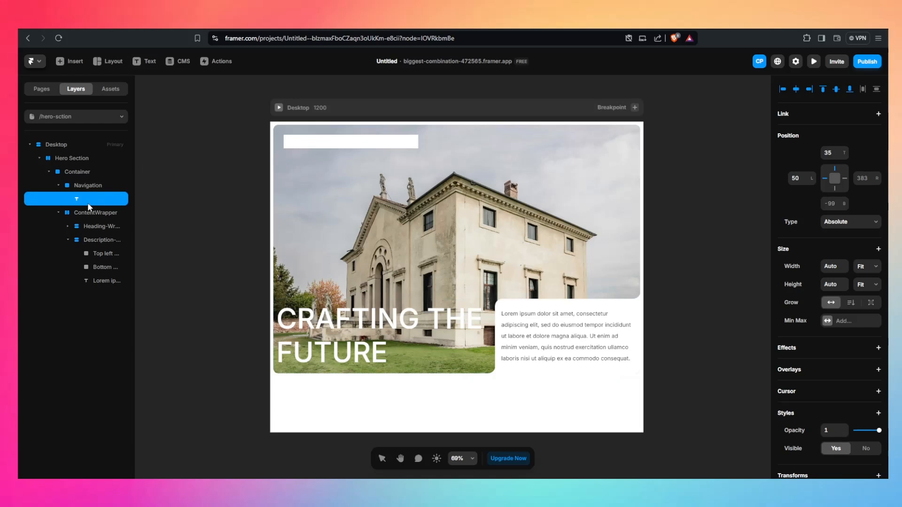
type("SKY")
key("Escape")
key("Escape")
scroll(884, 293, "down", 1)
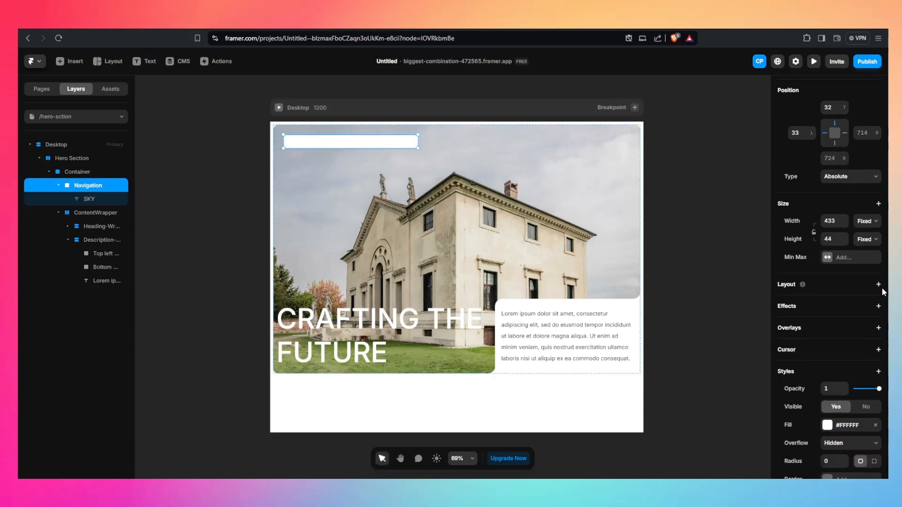
Give the Navigation frame a stack layout and wrap the SKY text in its own stack
left_click(879, 285)
right_click(89, 200)
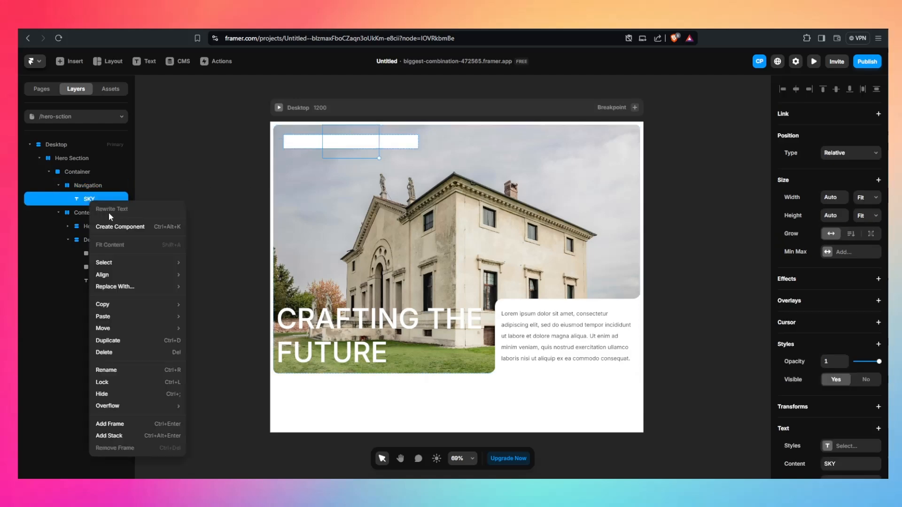
left_click(110, 435)
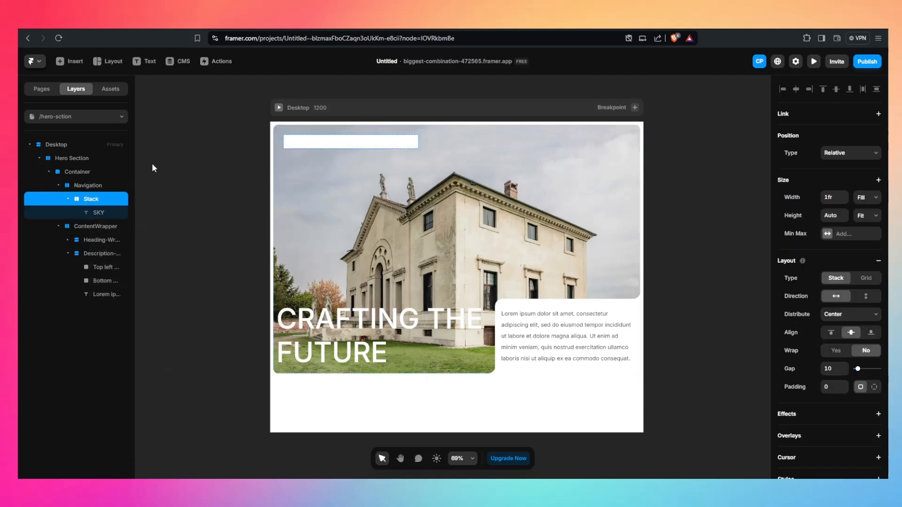
Rename the stack around the SKY text "LogoWrapper"
double_click(92, 199)
type("Logo")
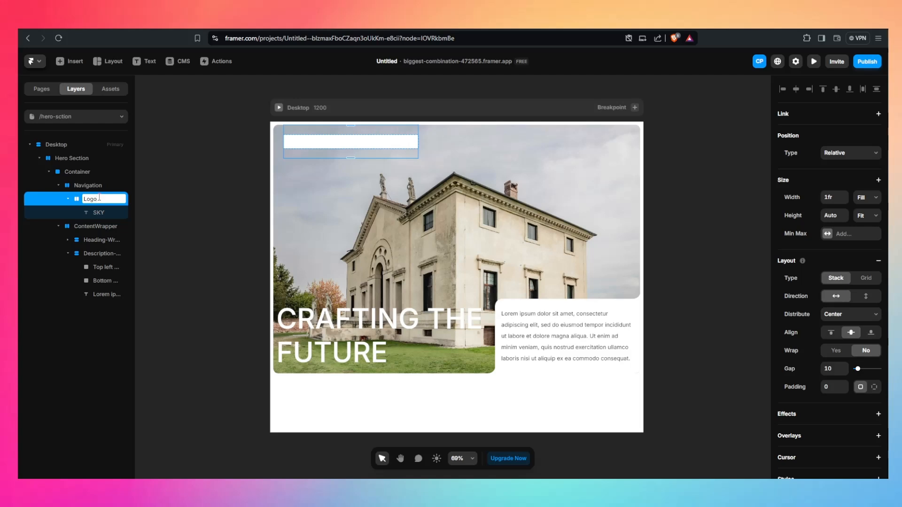
type("Wrapper")
key("Return")
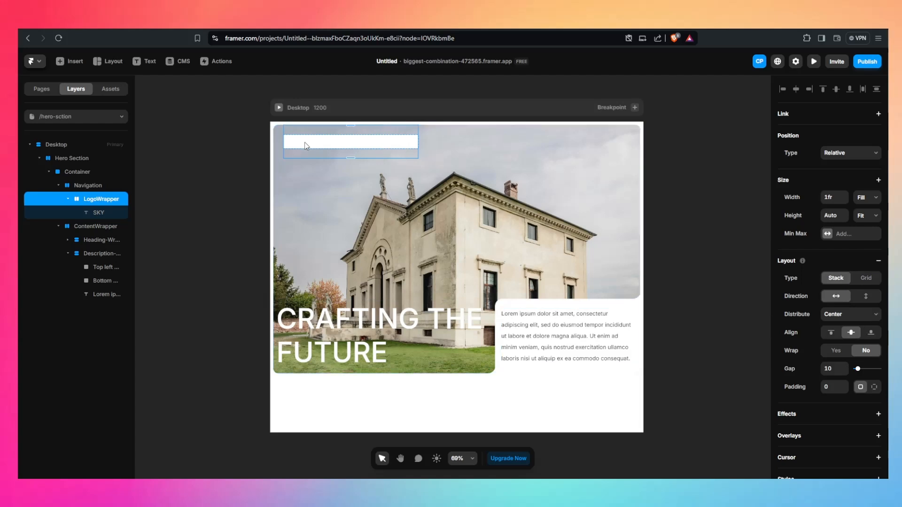
Set the SKY text's color to black (#000000) and its font size to 24 pixels
left_click(100, 221)
left_click(99, 212)
scroll(846, 326, "down", 5)
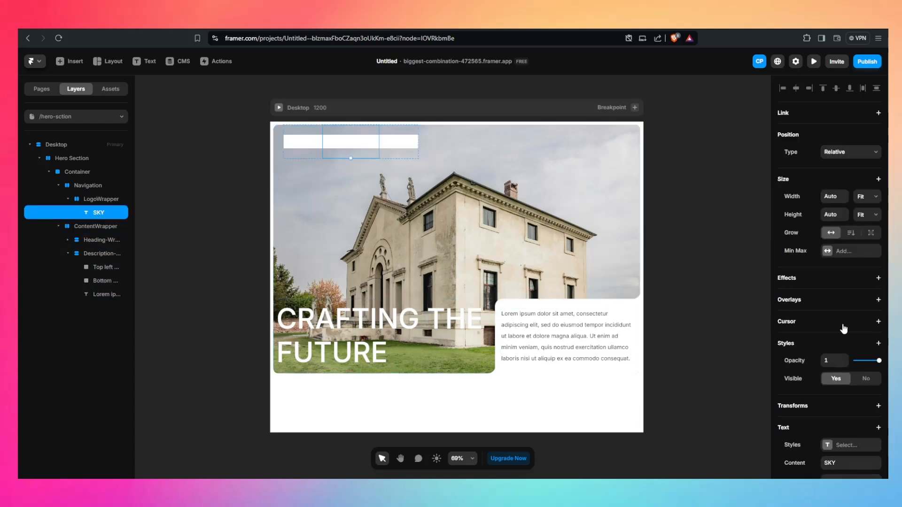
left_click(828, 337)
left_click_drag(718, 345, 604, 401)
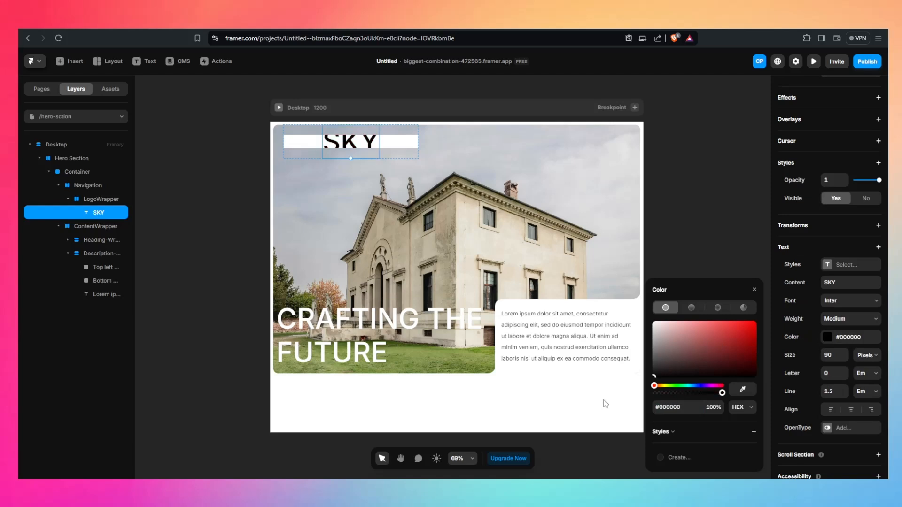
left_click(836, 360)
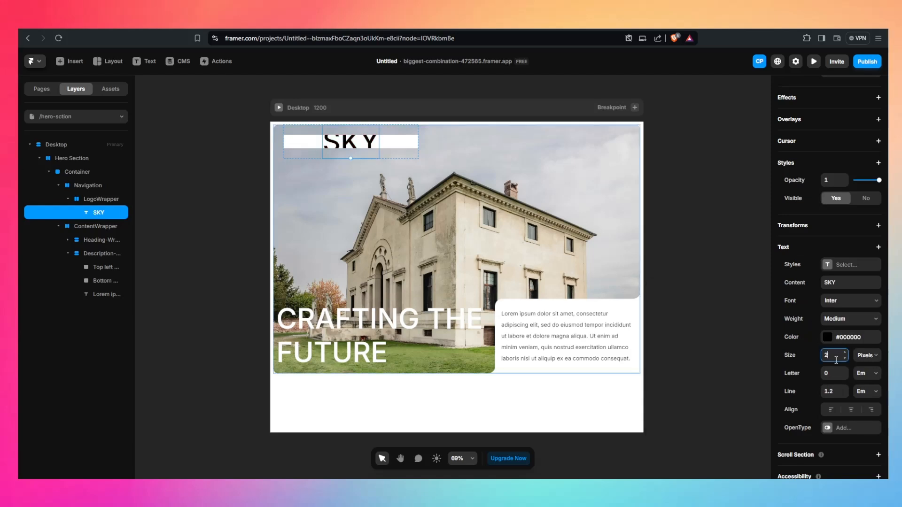
type("24")
key("Return")
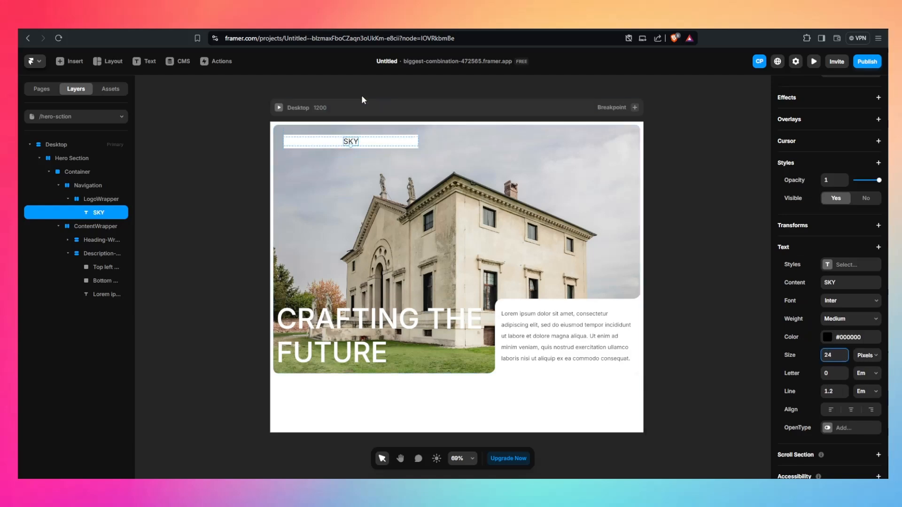
left_click(68, 199)
left_click(100, 200)
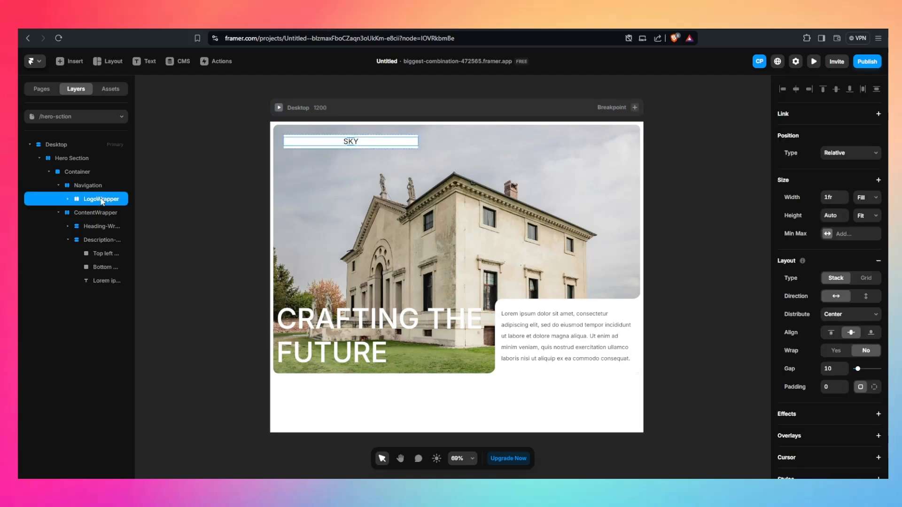
left_click(86, 186)
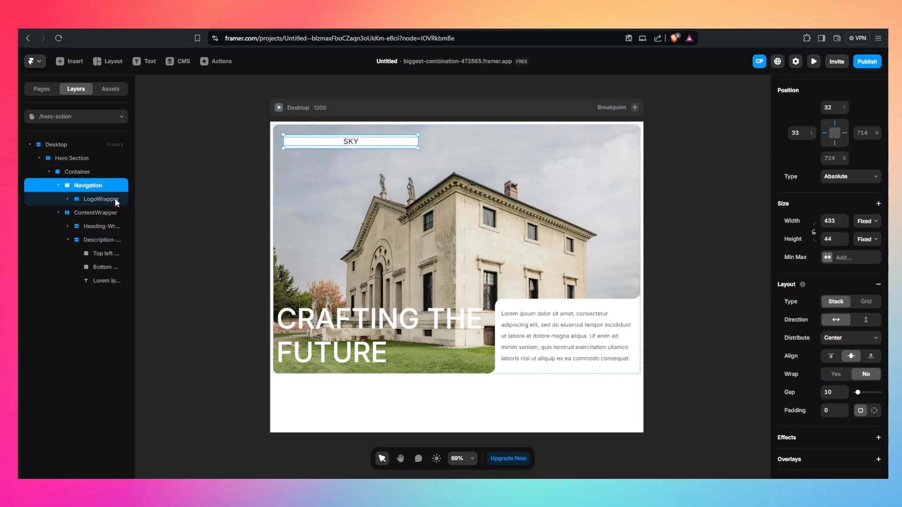
key("t")
left_click(399, 145)
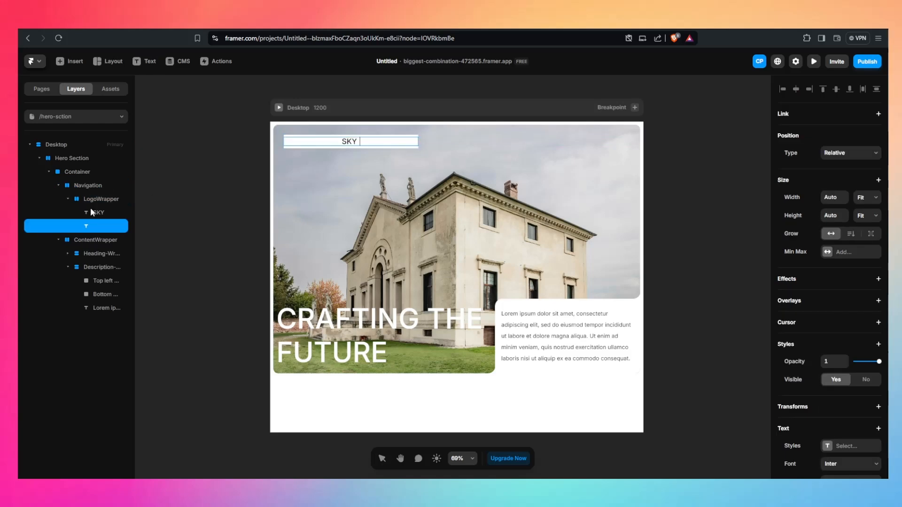
left_click_drag(83, 215, 83, 194)
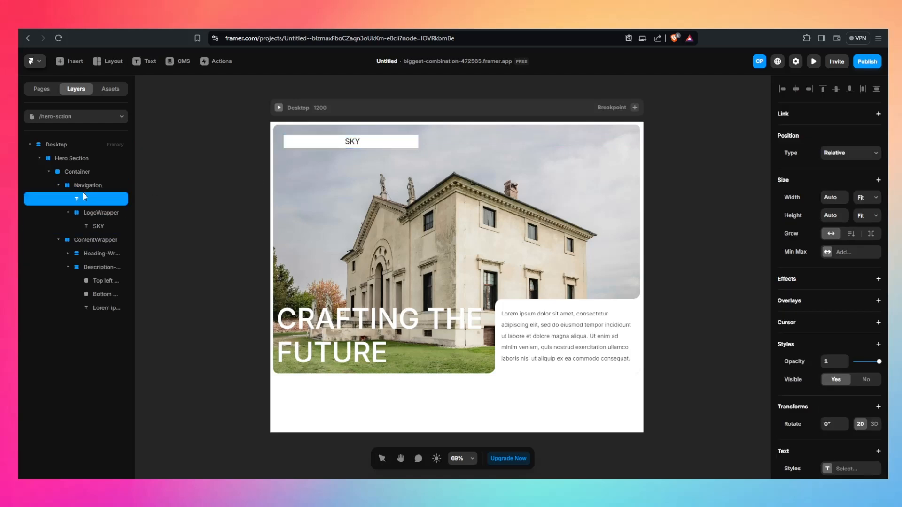
left_click(68, 213)
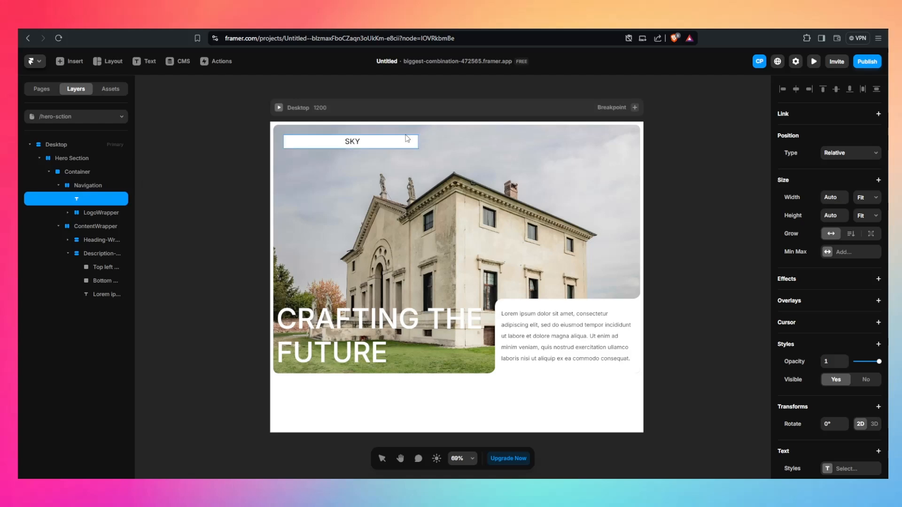
left_click(385, 143)
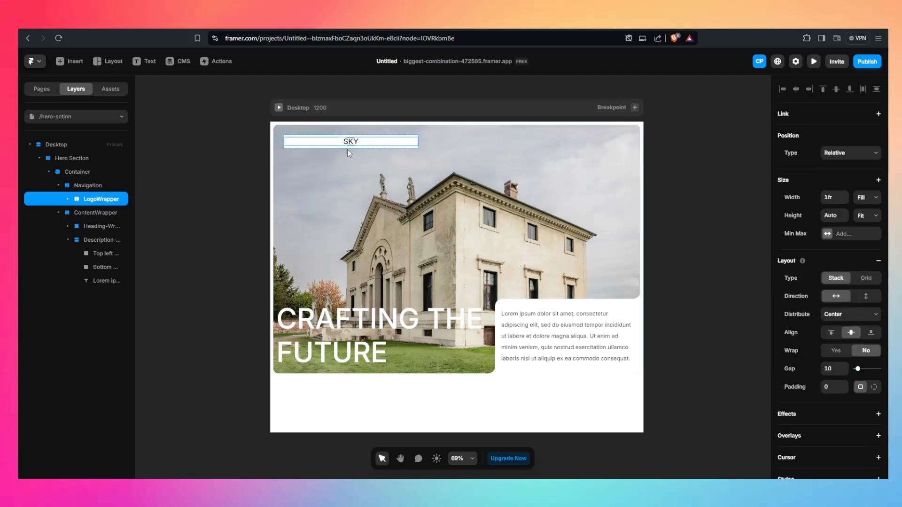
Add a text reading "Home" beside the SKY logo in the navigation bar
left_click(98, 186)
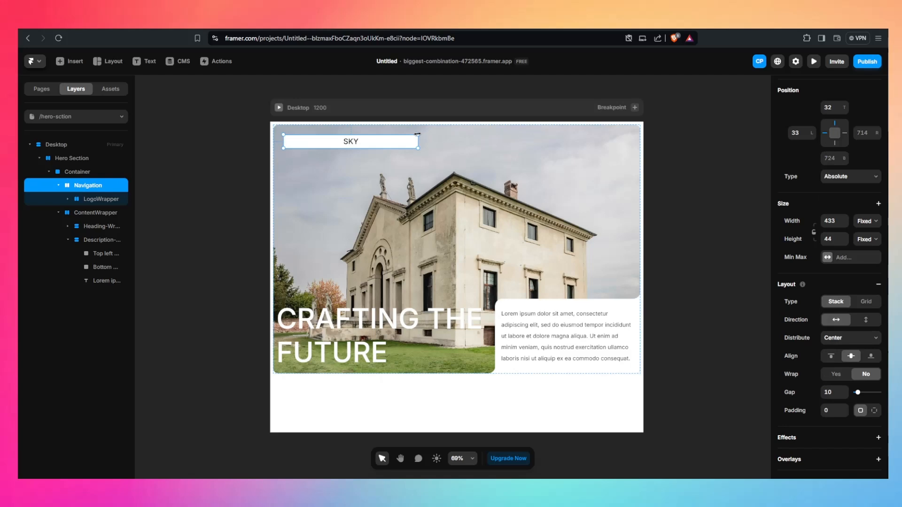
key("t")
left_click(390, 142)
type("Home")
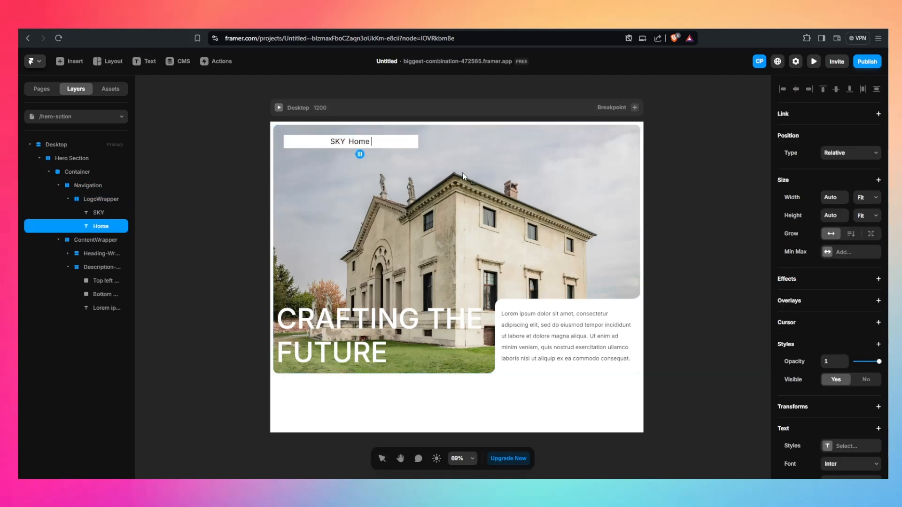
Set the Home text's font size to 16 pixels
scroll(463, 173, "down", 2)
scroll(462, 173, "down", 2)
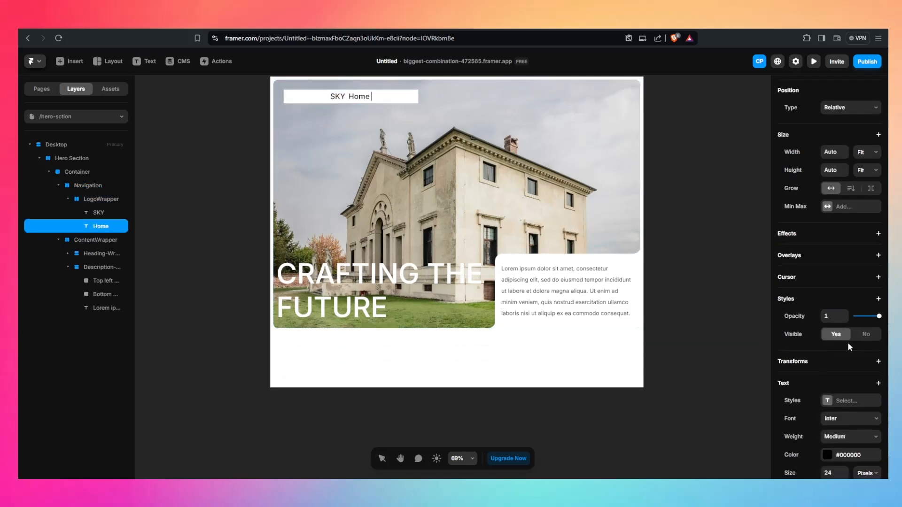
scroll(848, 342, "down", 5)
left_click(830, 297)
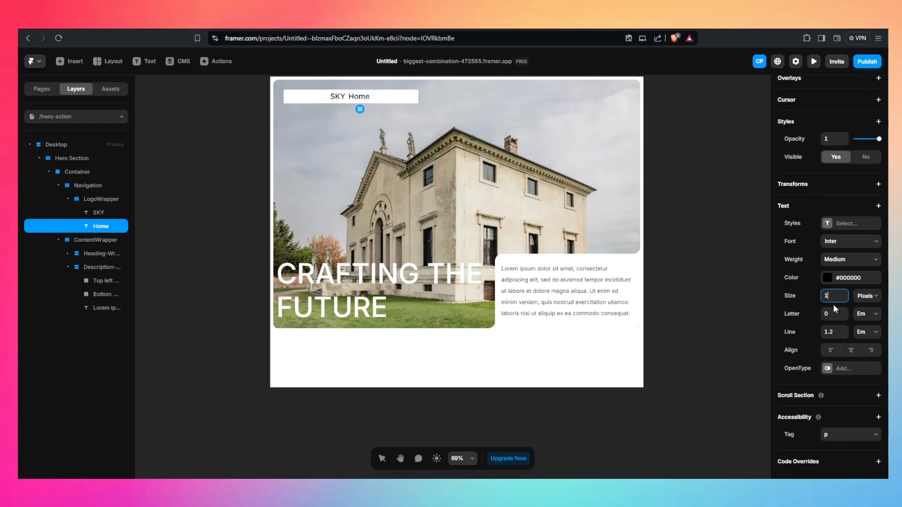
scroll(331, 183, "up", 3)
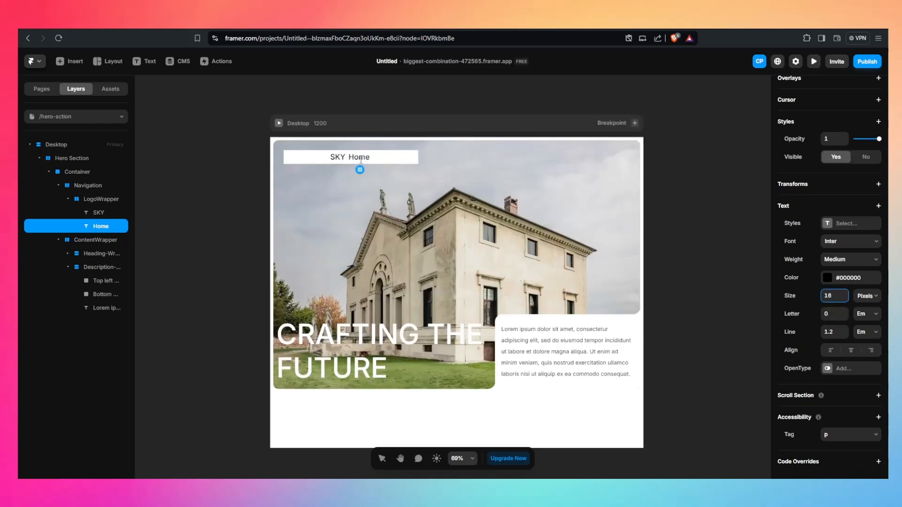
double_click(359, 157)
left_click(834, 296)
key("BackSpace")
type("16")
key("Return")
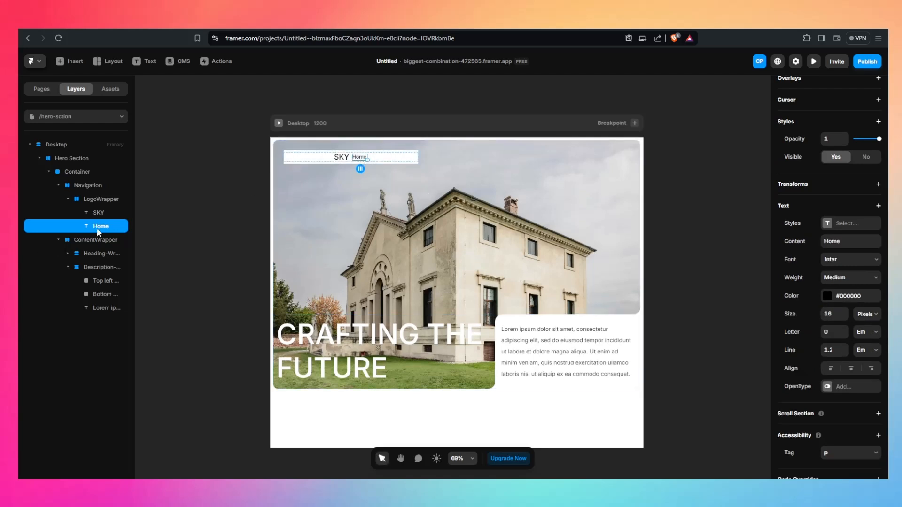
Duplicate the Home text twice and change the first of the three to "Products"
key("ctrl+d")
key("ctrl+d")
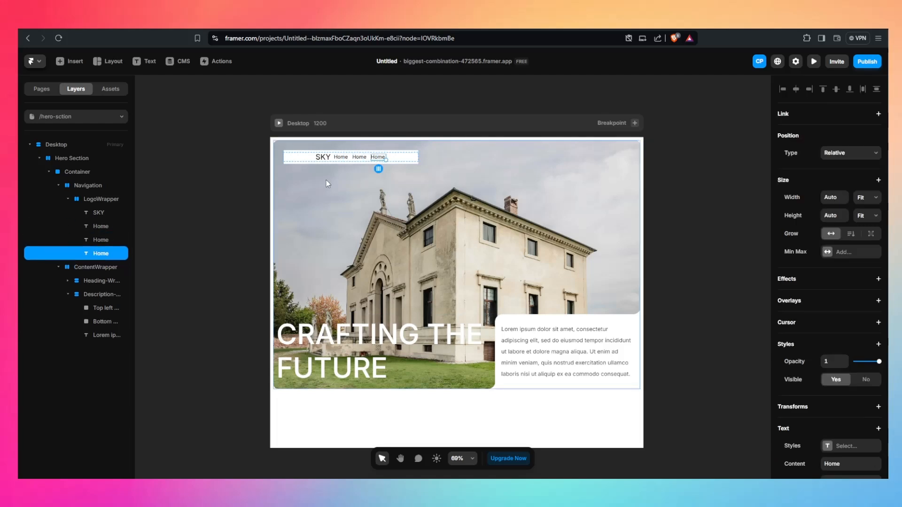
left_click(346, 159)
double_click(345, 158)
type("Pro")
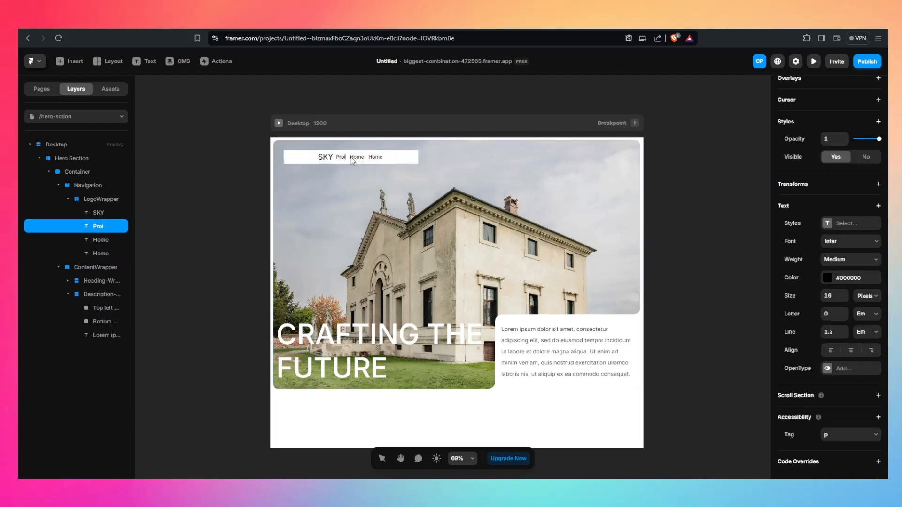
type("ducts")
Change the two remaining Home texts to "About" and "Contact Us"
left_click(367, 157)
double_click(363, 157)
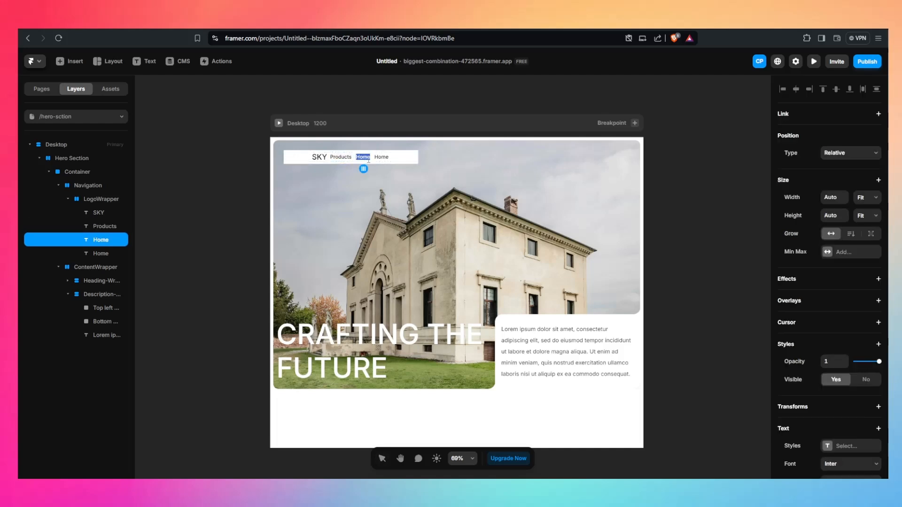
type("About")
left_click(383, 159)
double_click(385, 156)
type("Co")
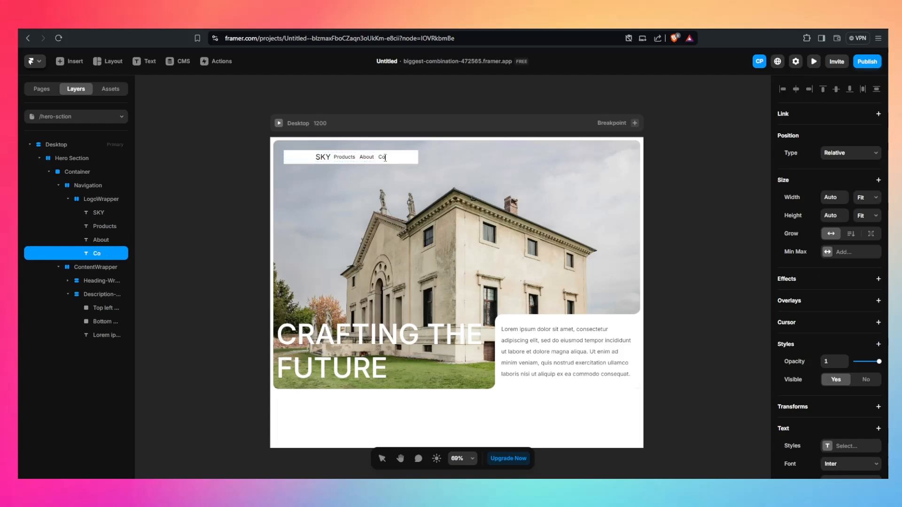
type("ntact Us")
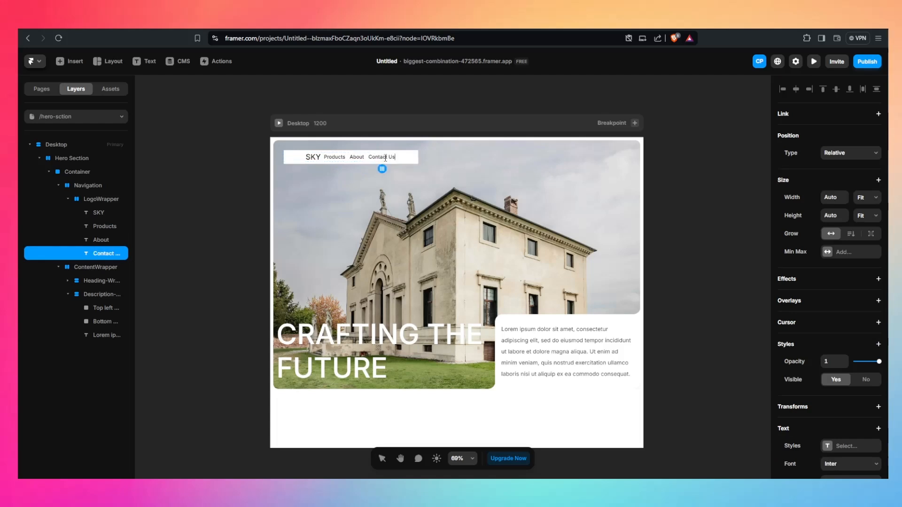
Rewrite the first two navigation links in capitals as "PRODUCTS" and "ABOUT"
double_click(334, 157)
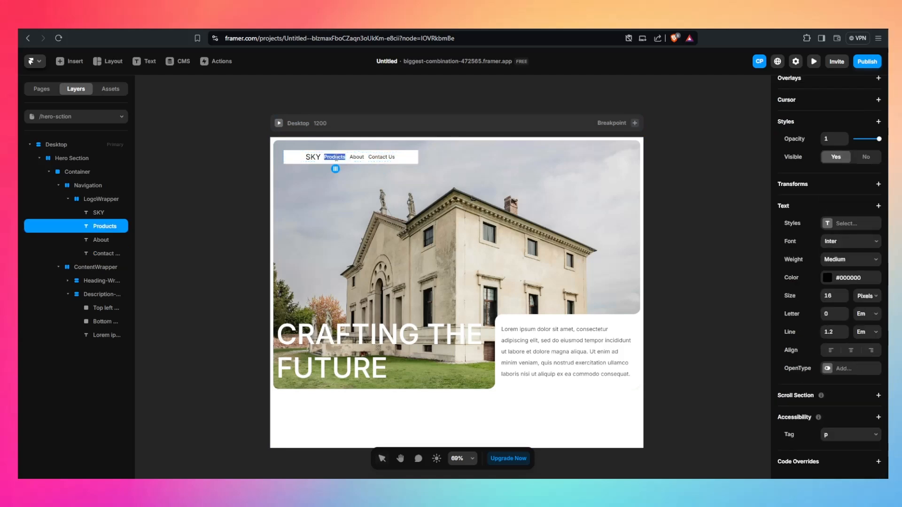
type("PROU")
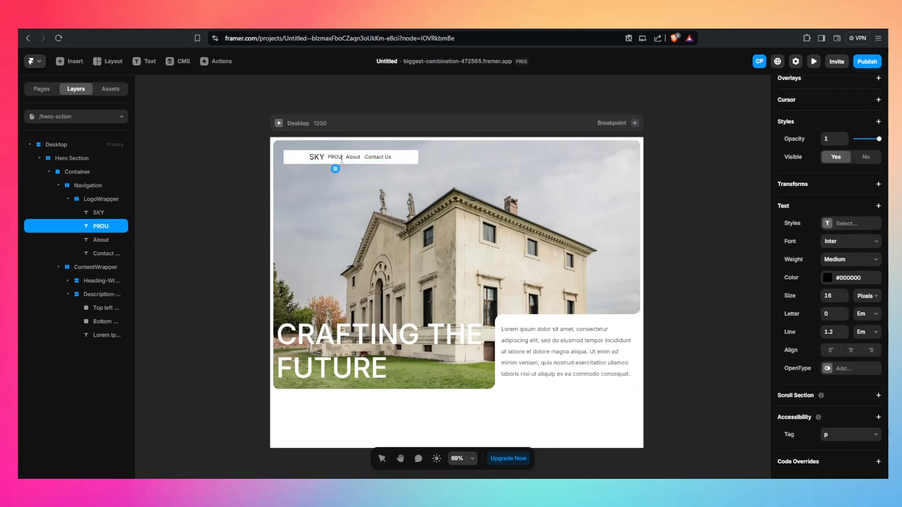
key("BackSpace")
type("DUCTS")
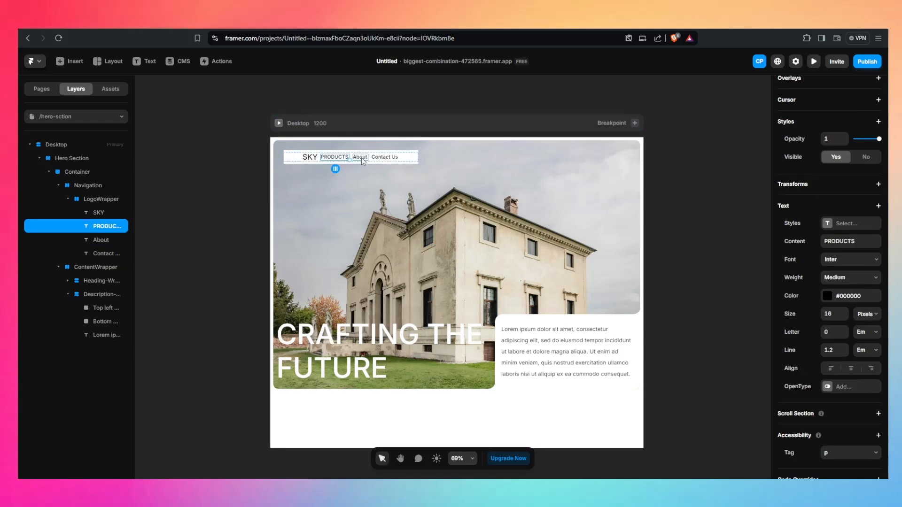
left_click(362, 157)
double_click(363, 157)
type("ABOUT")
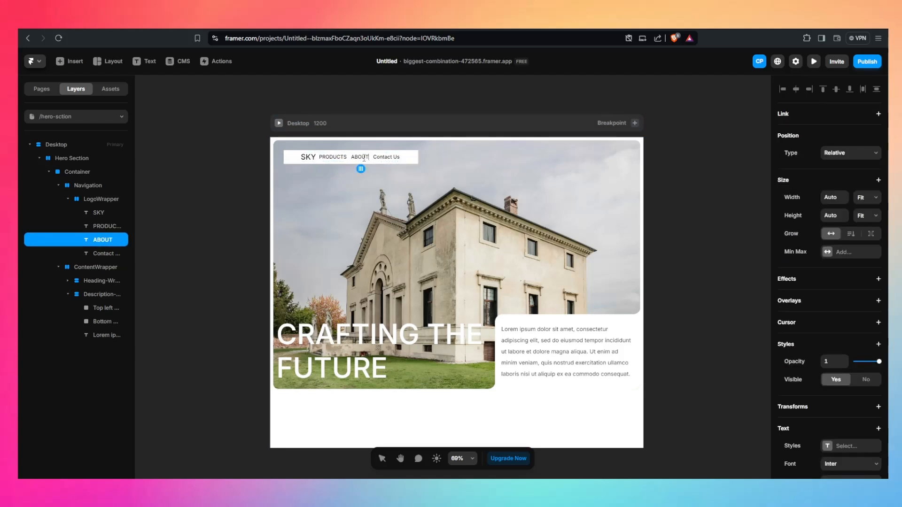
Rewrite the third navigation link in capitals as "CONTACT US"
left_click(389, 158)
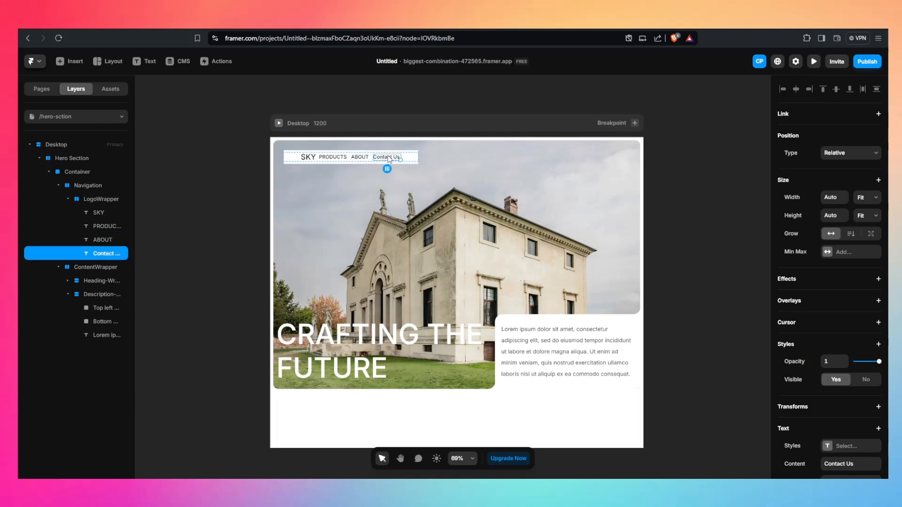
double_click(391, 158)
triple_click(393, 158)
type("Acontac")
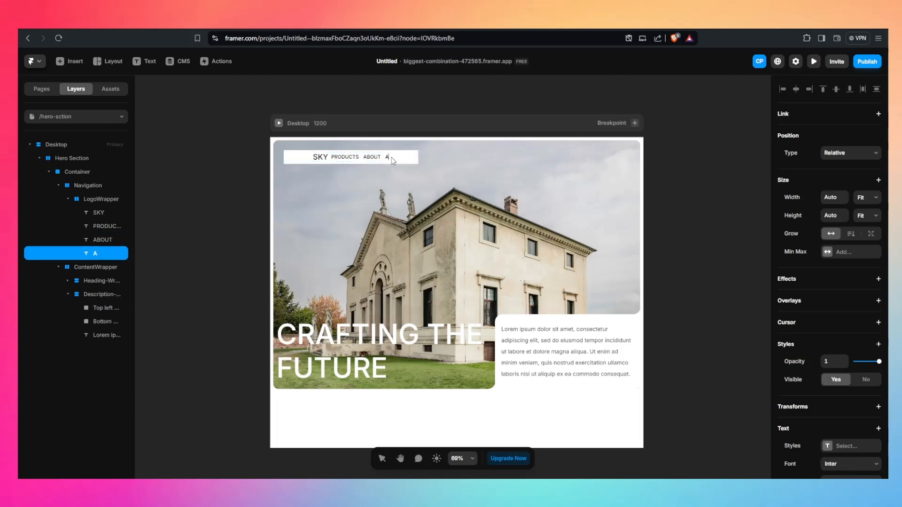
key("BackSpace")
key("BackSpace")
key("BackSpace")
key("BackSpace")
key("BackSpace")
key("BackSpace")
key("BackSpace")
type("co")
key("BackSpace")
key("BackSpace")
type("CONTACT US")
key("Escape")
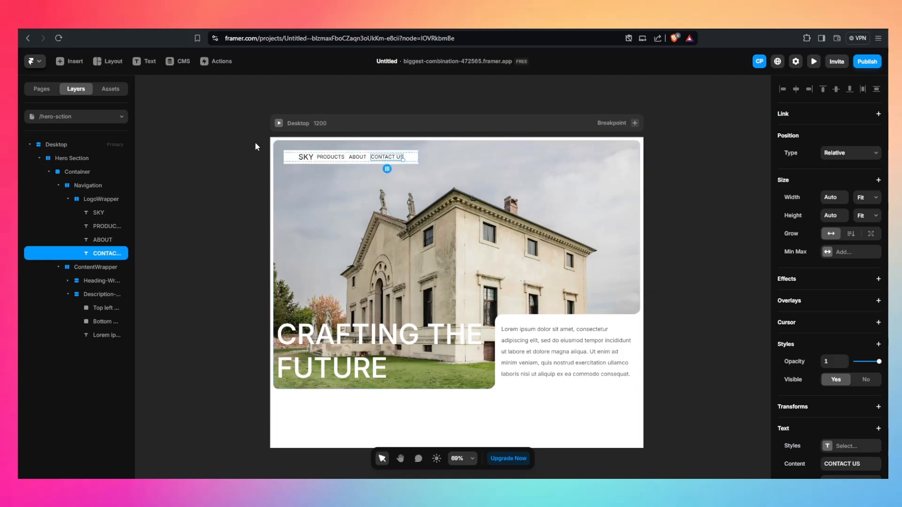
Wrap the PRODUCTS, ABOUT and CONTACT US texts in a stack and move it out of LogoWrapper, directly into Navigation
left_click(104, 226)
left_click(102, 240, "shift")
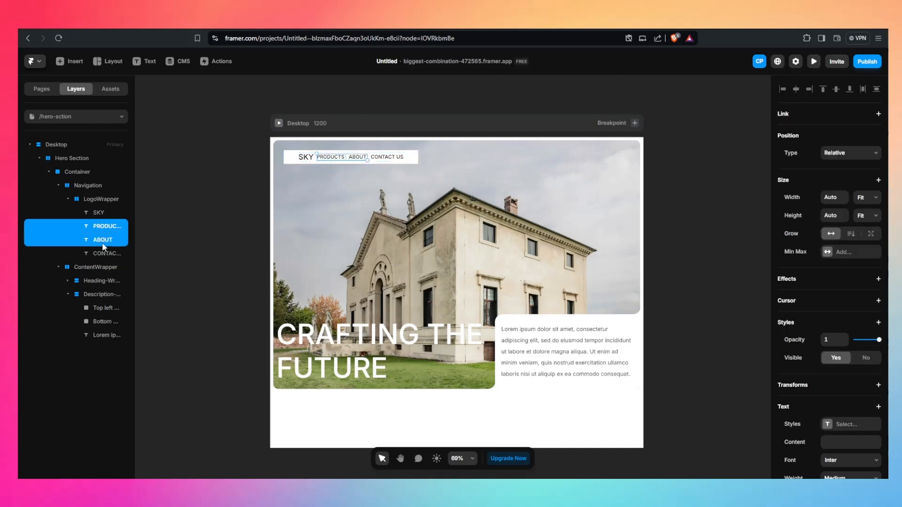
left_click(103, 253, "shift")
right_click(106, 229)
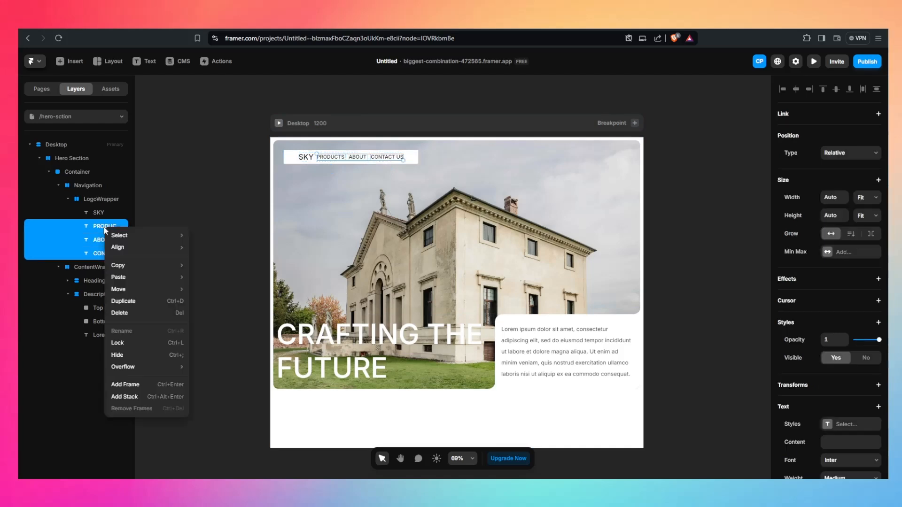
left_click(122, 397)
left_click_drag(72, 230, 91, 196)
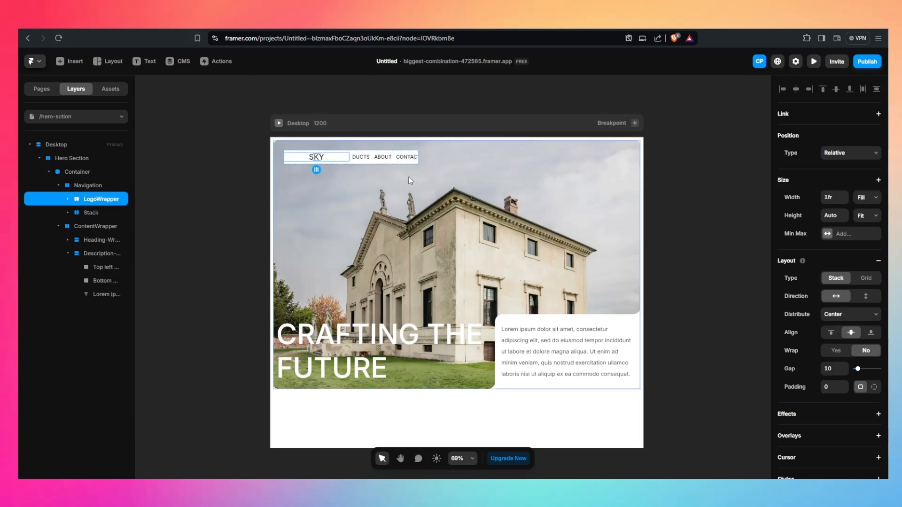
Set the LogoWrapper's width to fit its content
left_click(867, 198)
left_click(865, 227)
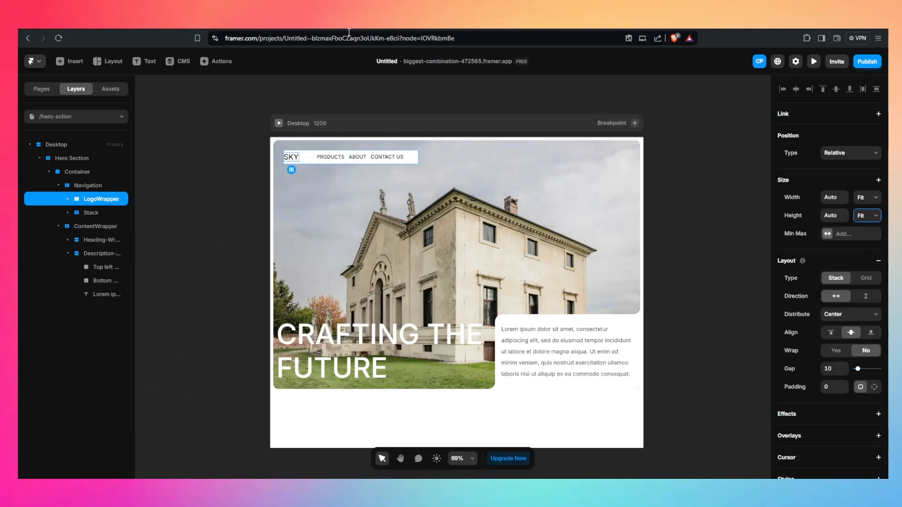
left_click(406, 159)
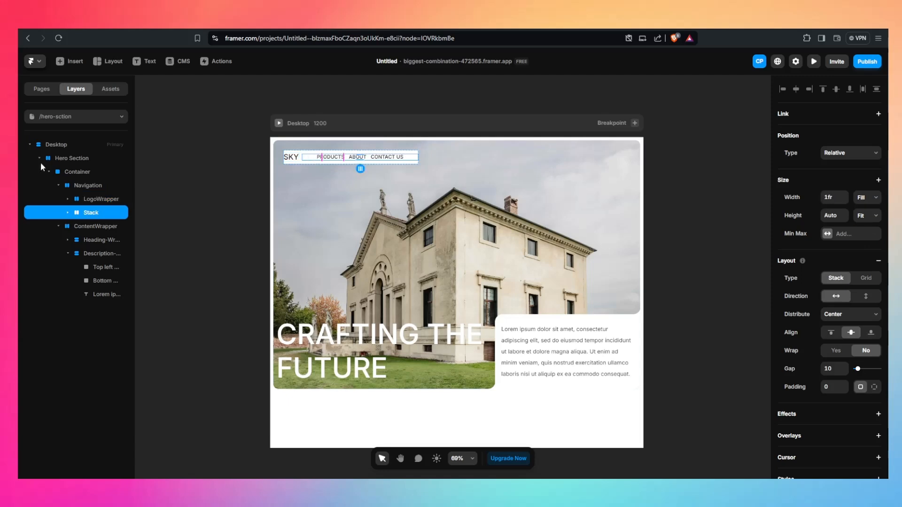
Distribute the Navigation stack's contents with Space Between and set its padding to 20
left_click(93, 186)
scroll(853, 297, "down", 2)
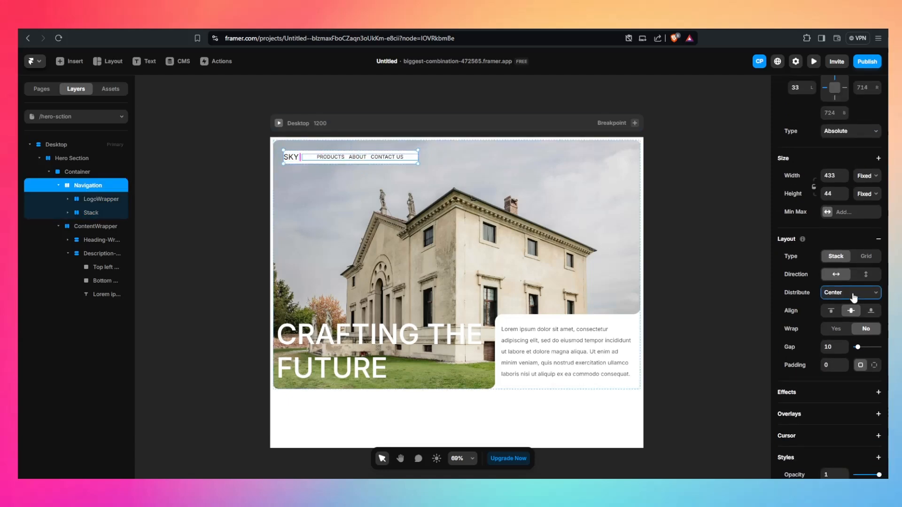
left_click(846, 332)
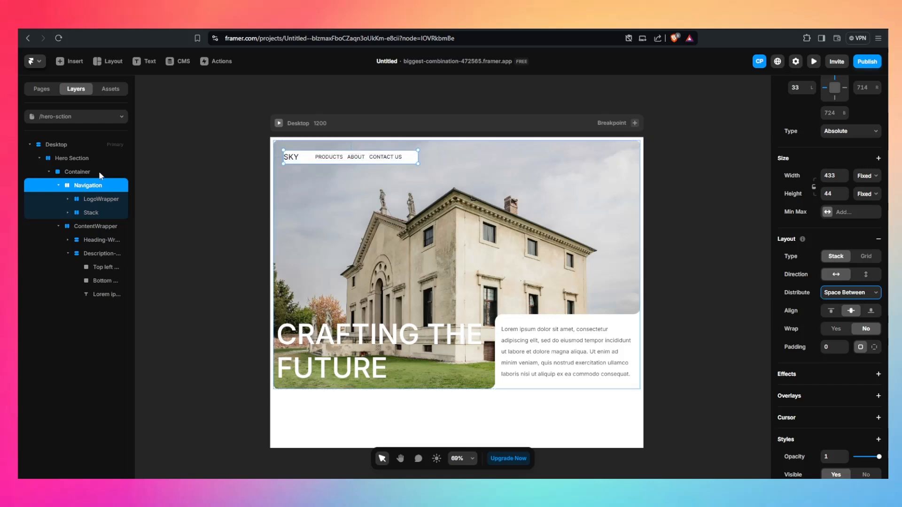
left_click(831, 346)
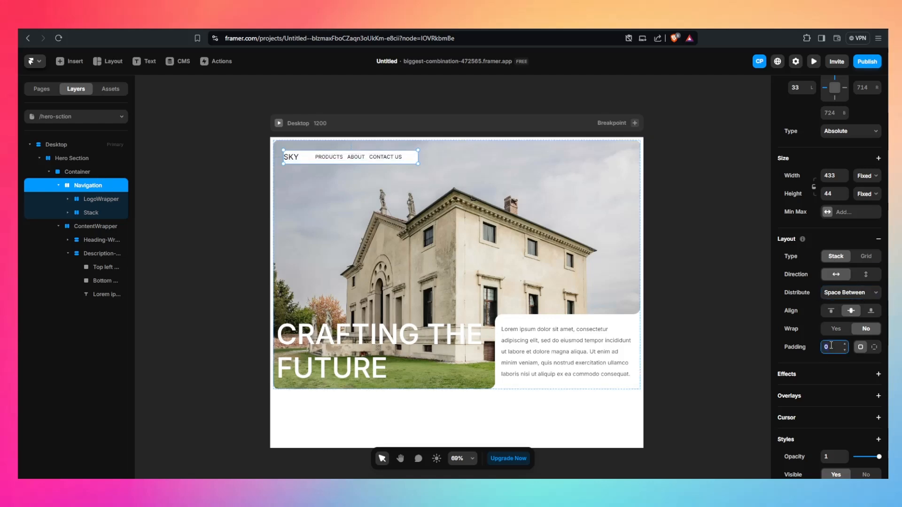
type("20")
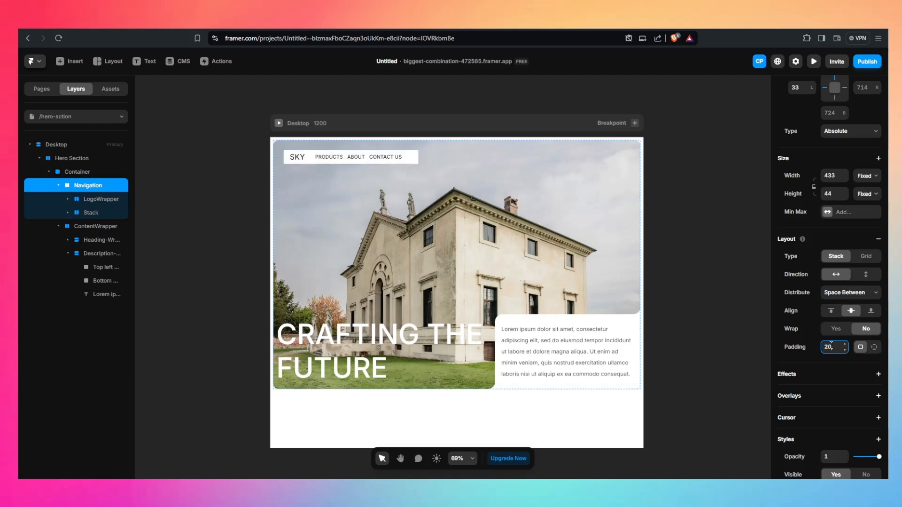
Draw a frame about 37 by 20 after CONTACT US in the navigation bar and nest it inside the links Stack
left_click(329, 160)
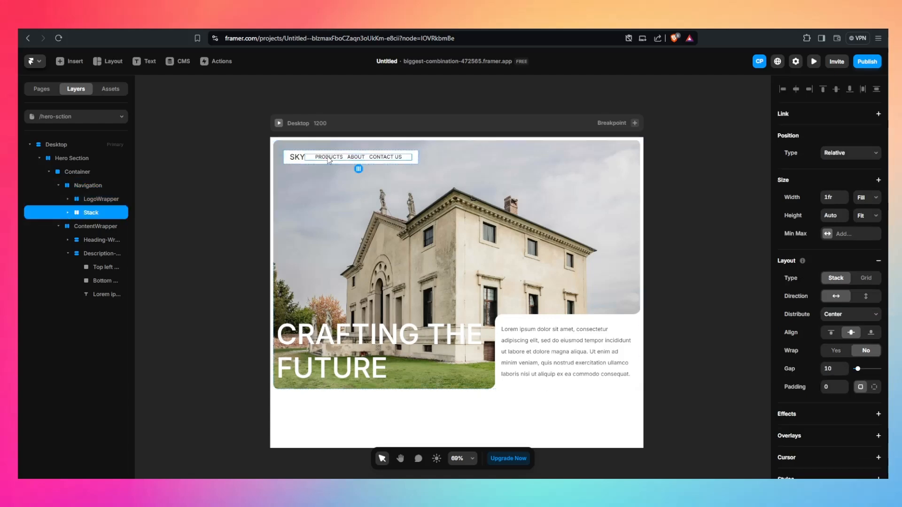
scroll(411, 157, "up", 5)
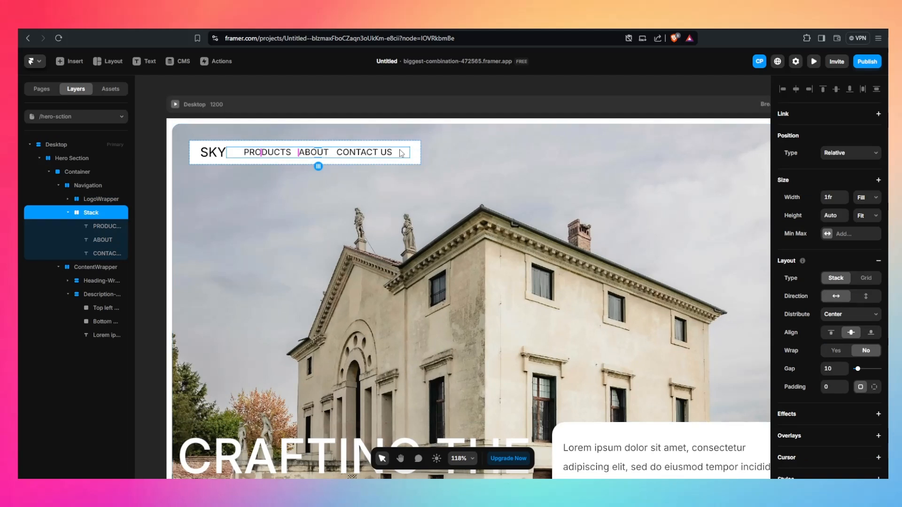
key("f")
left_click_drag(397, 149, 415, 160)
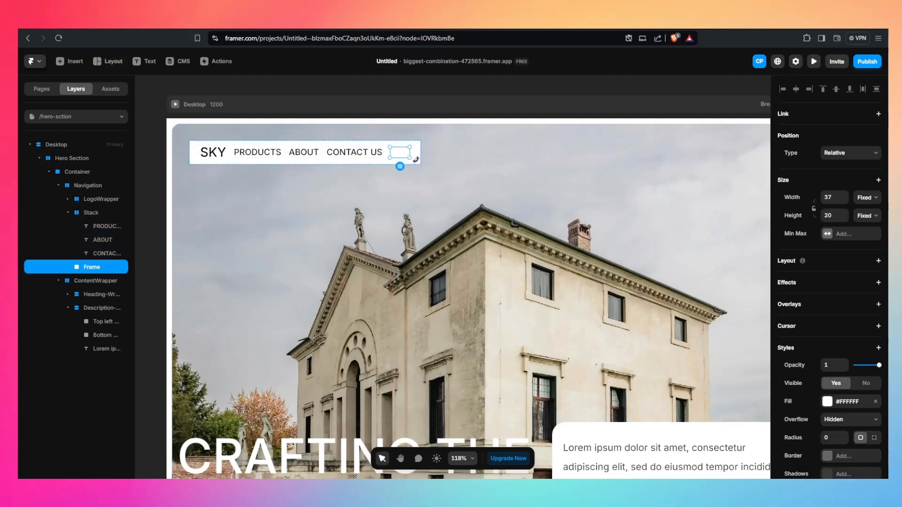
left_click_drag(83, 264, 96, 262)
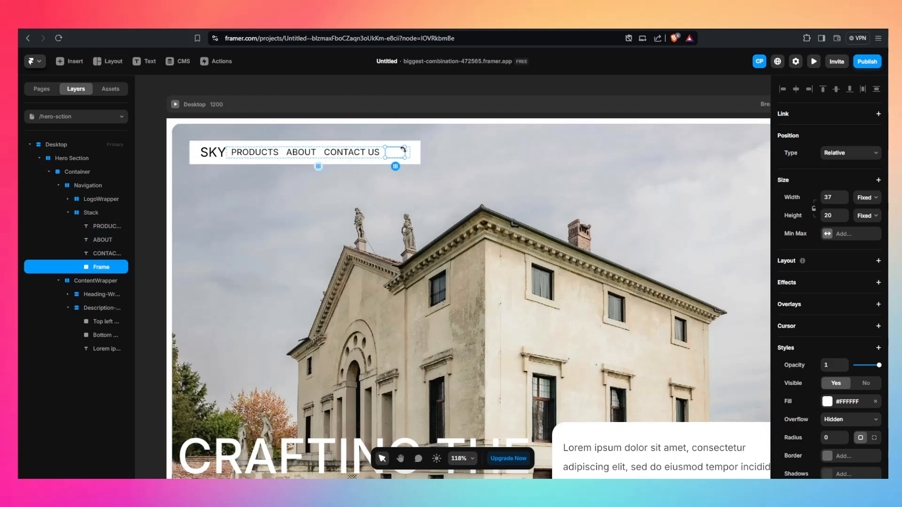
Fill the new frame beside CONTACT US with black, #000000
scroll(828, 347, "down", 3)
left_click(828, 275)
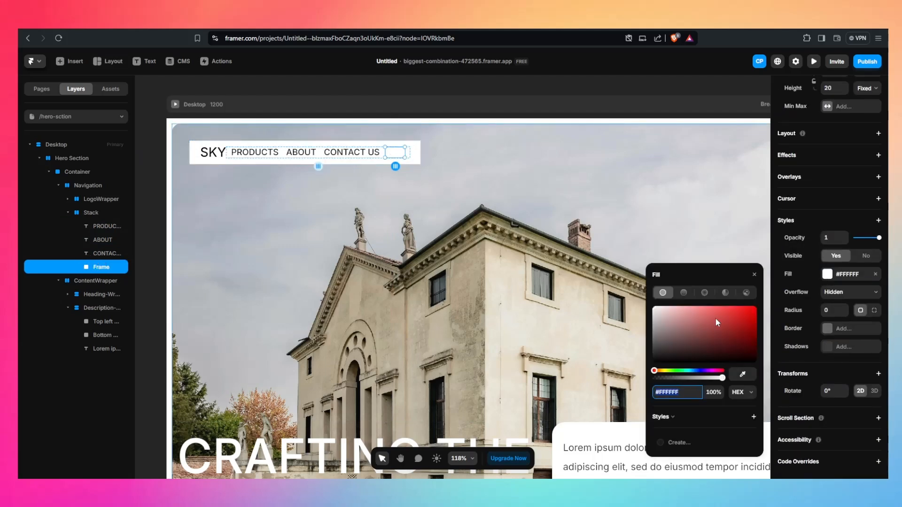
left_click_drag(717, 323, 641, 371)
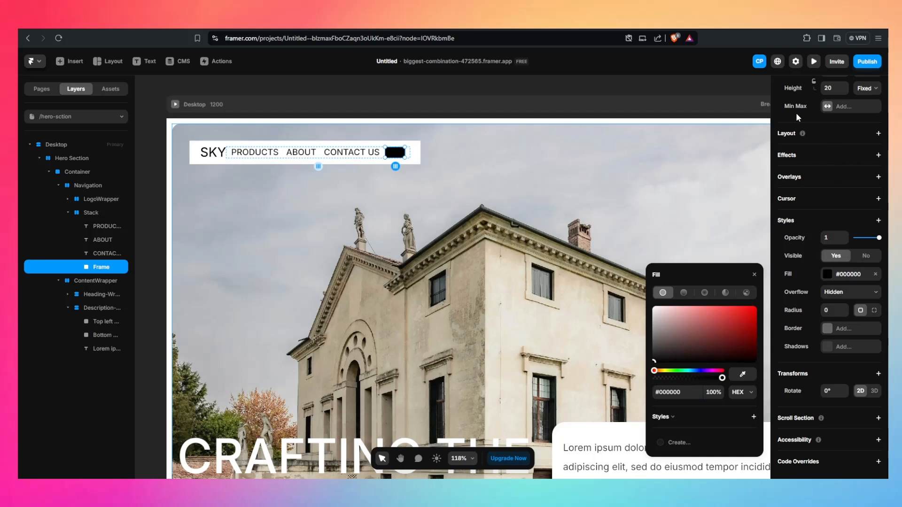
Set the black frame's width and height to 40 each
scroll(808, 162, "up", 3)
left_click(834, 196)
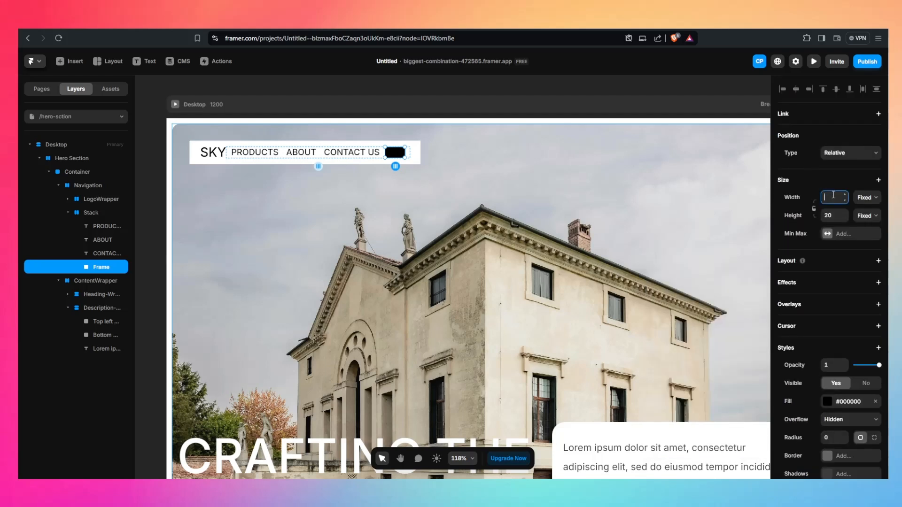
type("40")
left_click(839, 219)
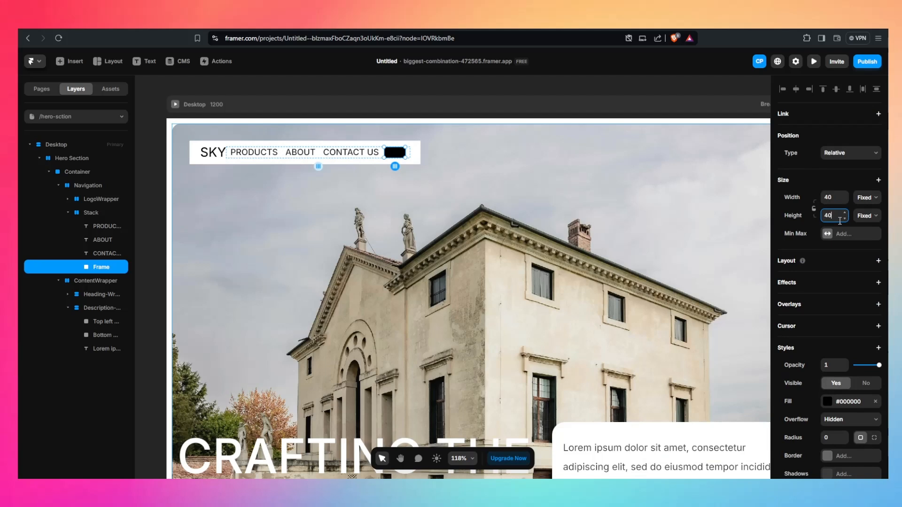
key("Return")
left_click(398, 157)
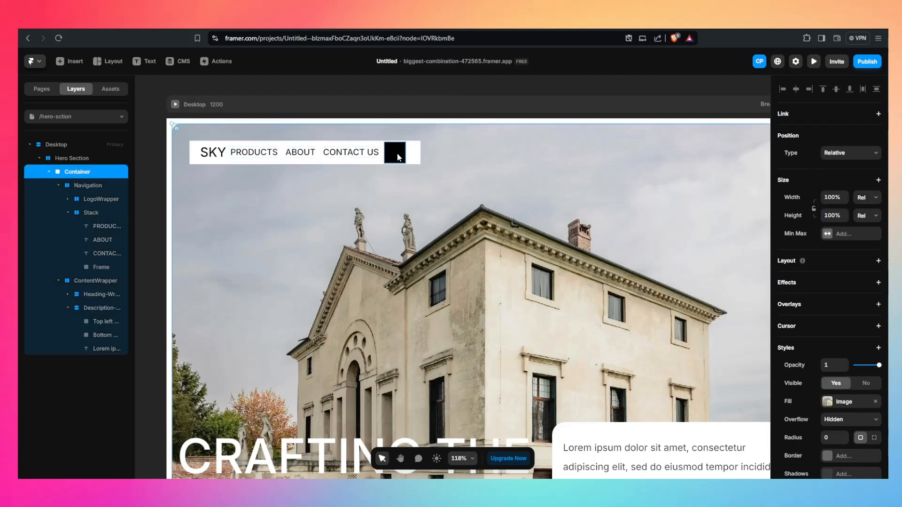
Insert a Material icon component onto the empty canvas beside the Desktop page
left_click(70, 61)
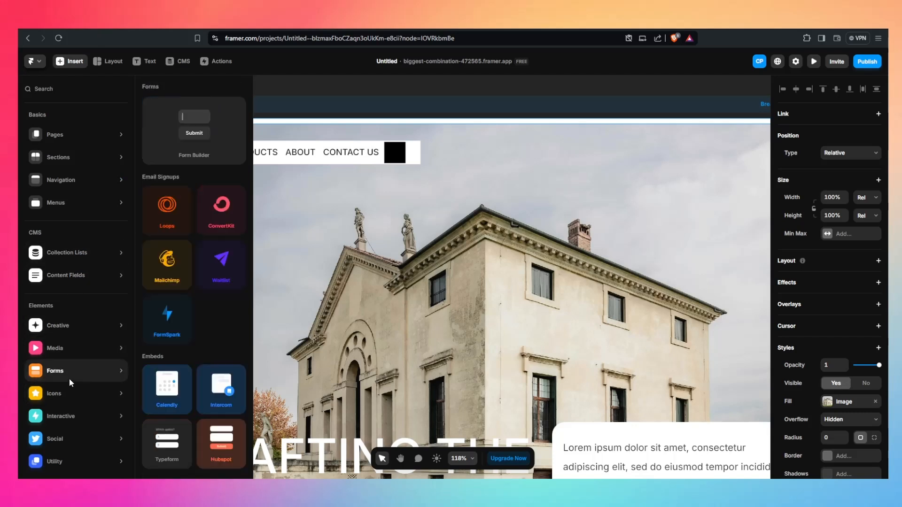
mouse_move(65, 394)
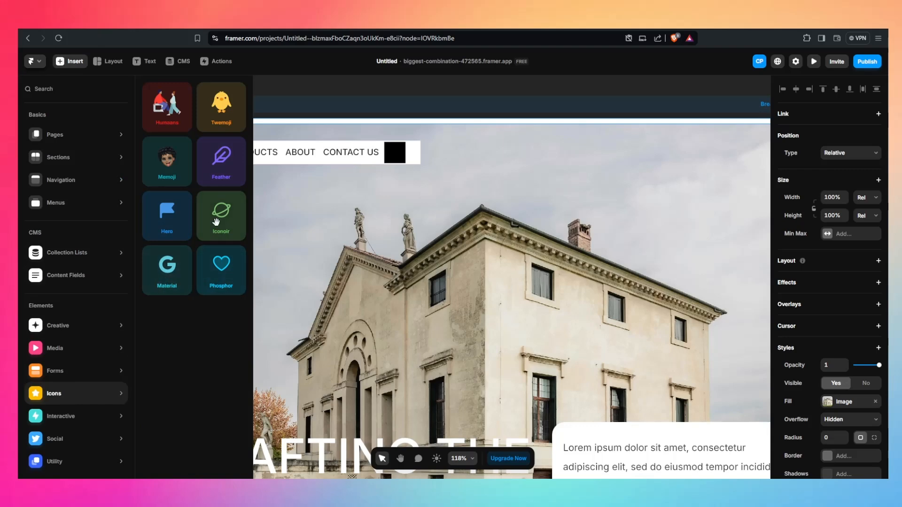
left_click_drag(179, 267, 488, 287)
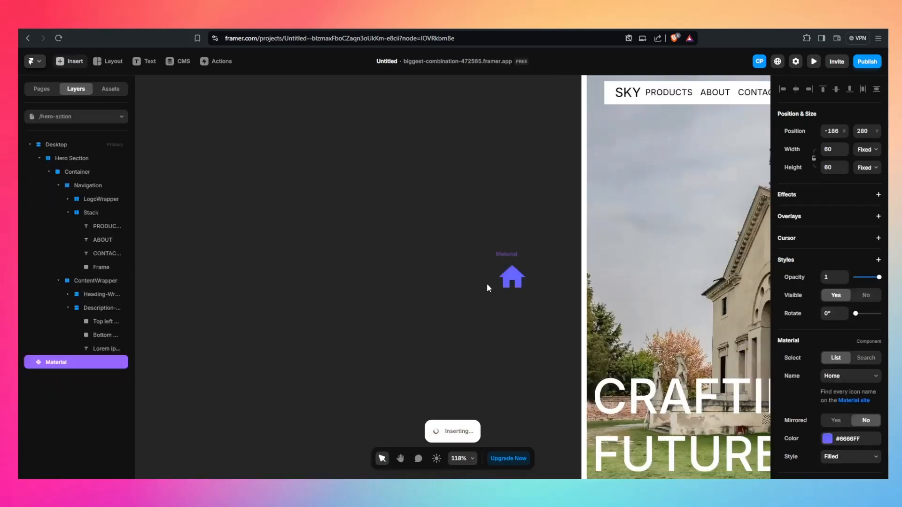
Switch the Material icon's selection to Search and set its name to SEARCH
left_click(866, 358)
left_click(848, 377)
type("SA")
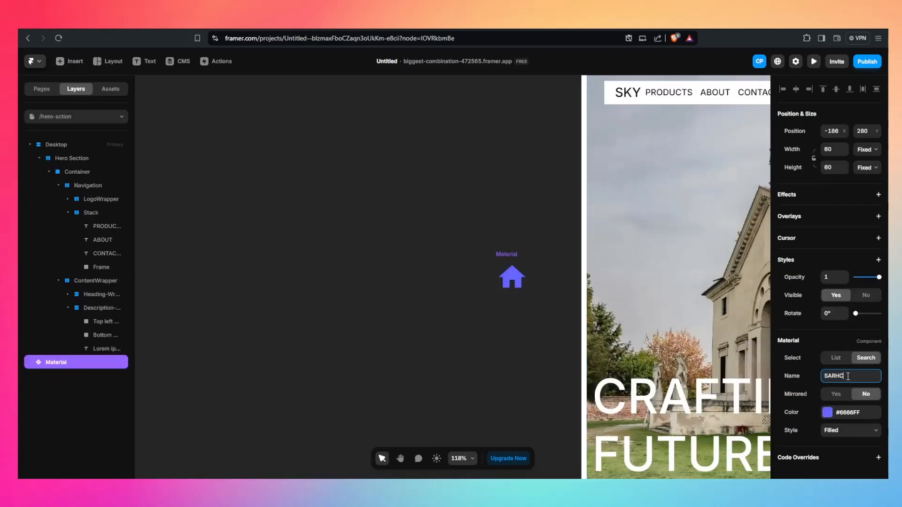
type("RHC")
key("BackSpace")
key("BackSpace")
key("BackSpace")
key("BackSpace")
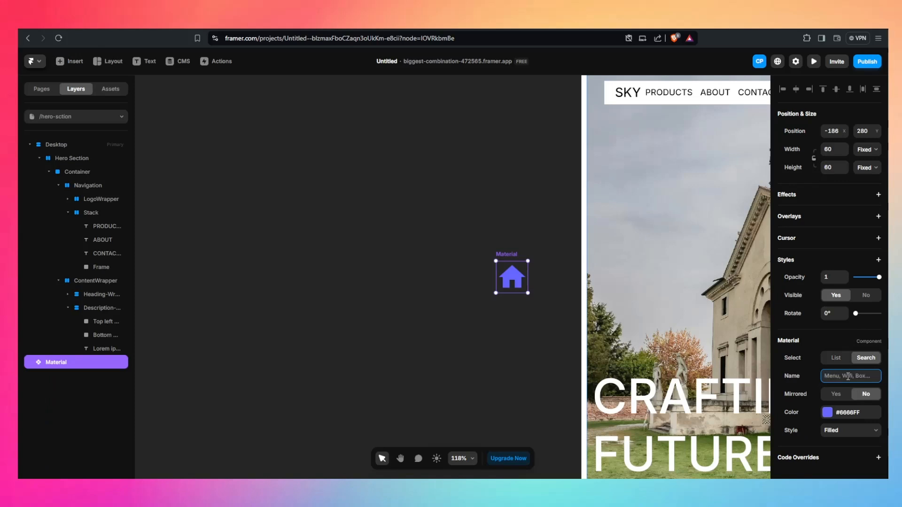
type("SEARCH")
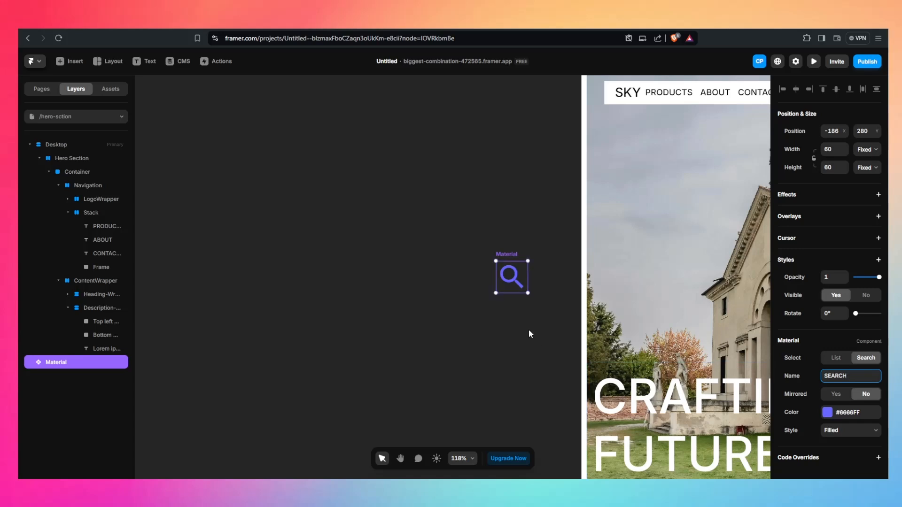
Change the search icon's color to white, #FFFFFF
left_click(800, 402)
left_click(842, 412)
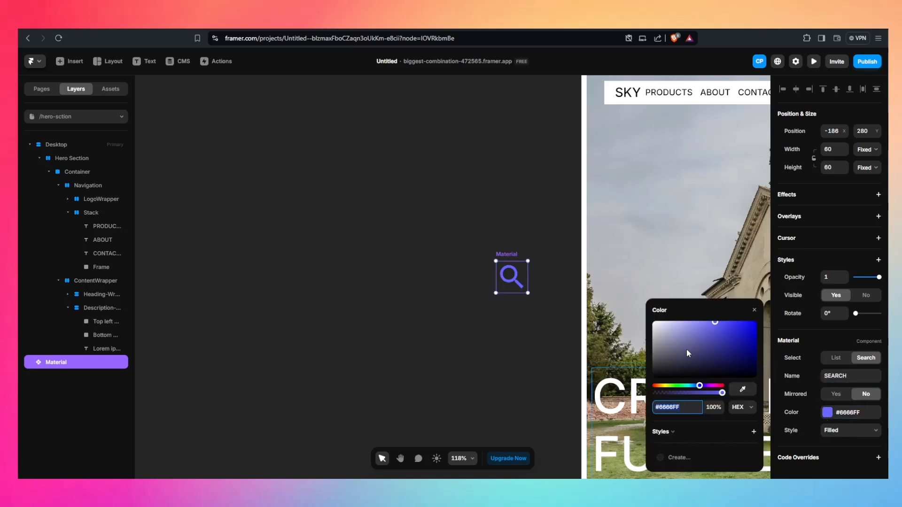
left_click_drag(687, 350, 651, 321)
left_click(529, 316)
Shrink the search icon to a width of 20 with locked proportions and place it inside the black frame in the navigation bar
left_click(512, 280)
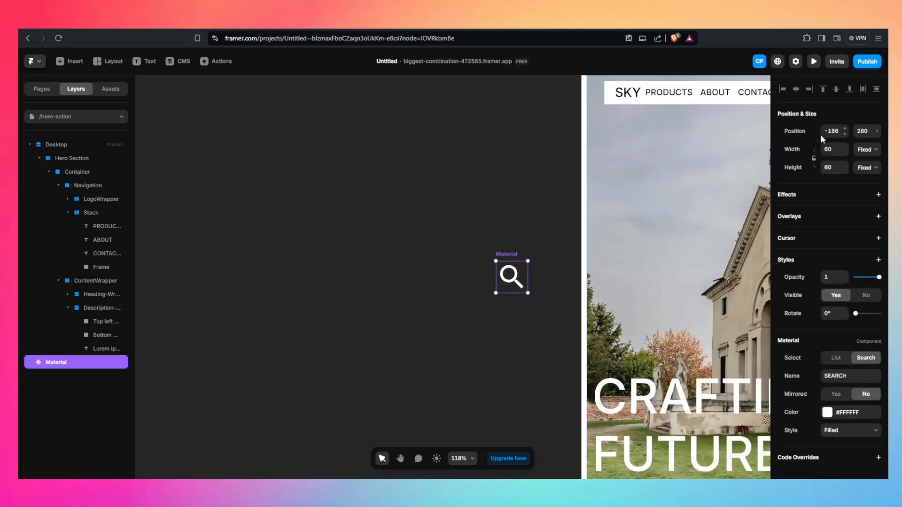
left_click(835, 148)
key("Return")
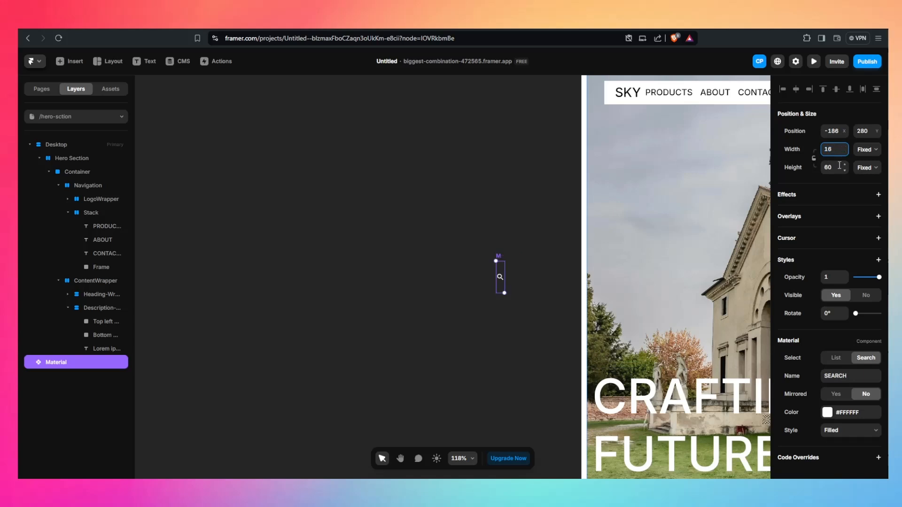
left_click(838, 166)
type("15")
key("BackSpace")
type("6")
key("Return")
left_click(814, 158)
left_click(837, 150)
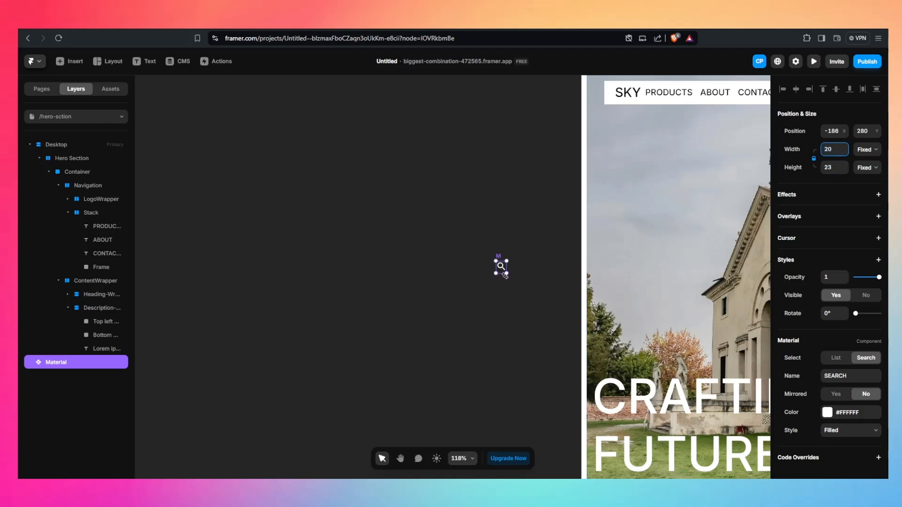
left_click_drag(501, 266, 600, 127)
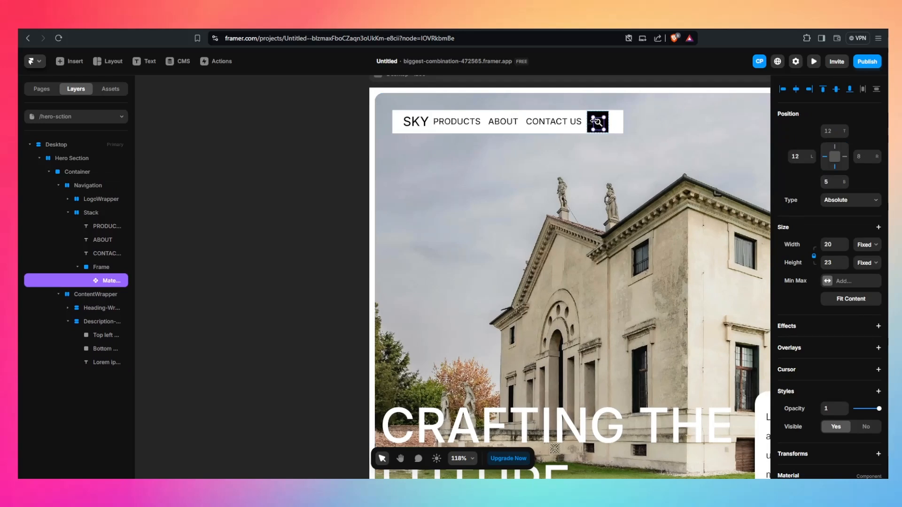
Rename the black frame as the search icon wrapper and give it a centered stack layout
double_click(102, 268)
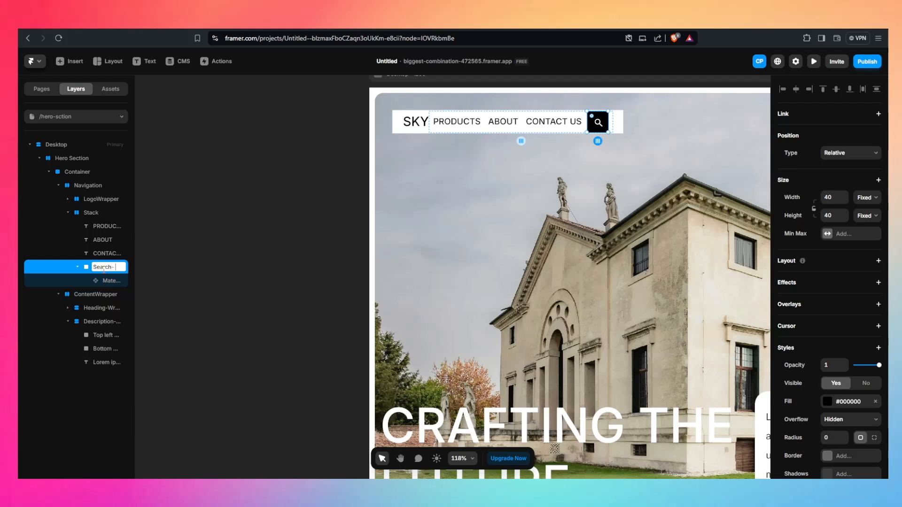
type("n-wrapp")
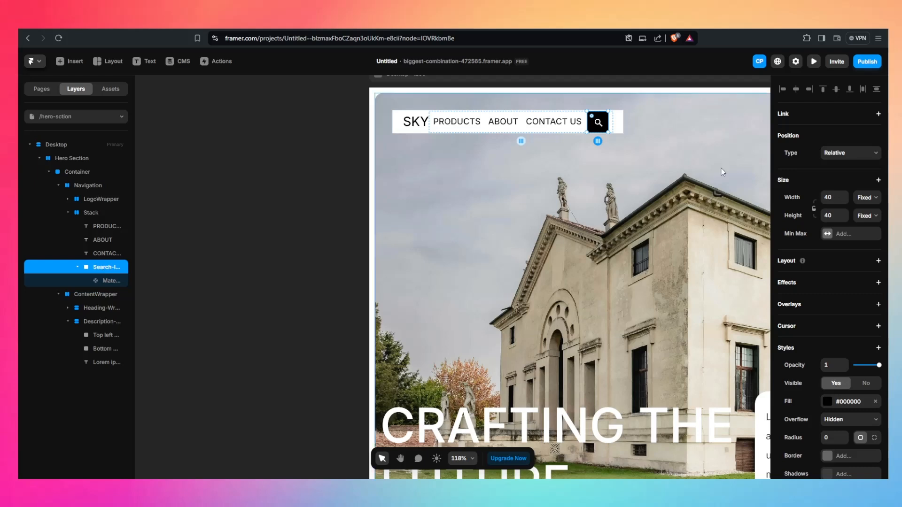
left_click(878, 261)
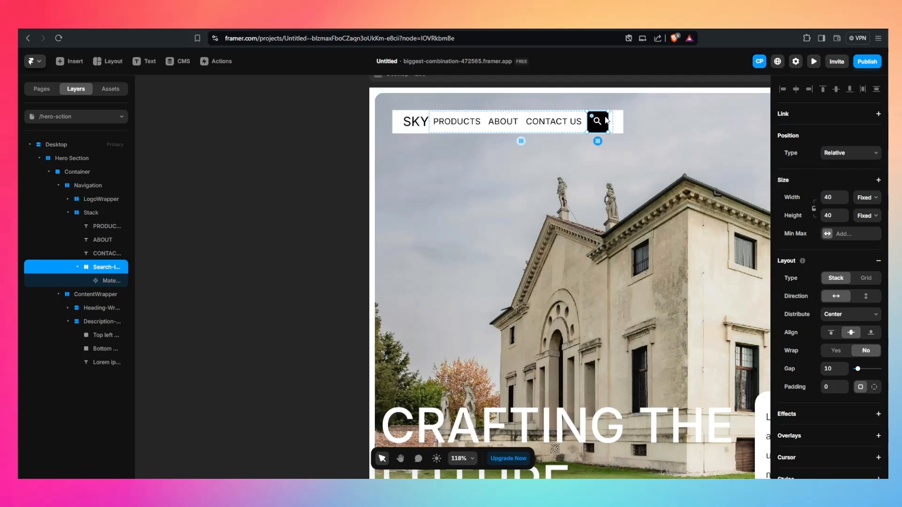
Set the width of the search icon inside the black frame to 24
scroll(628, 123, "up", 3)
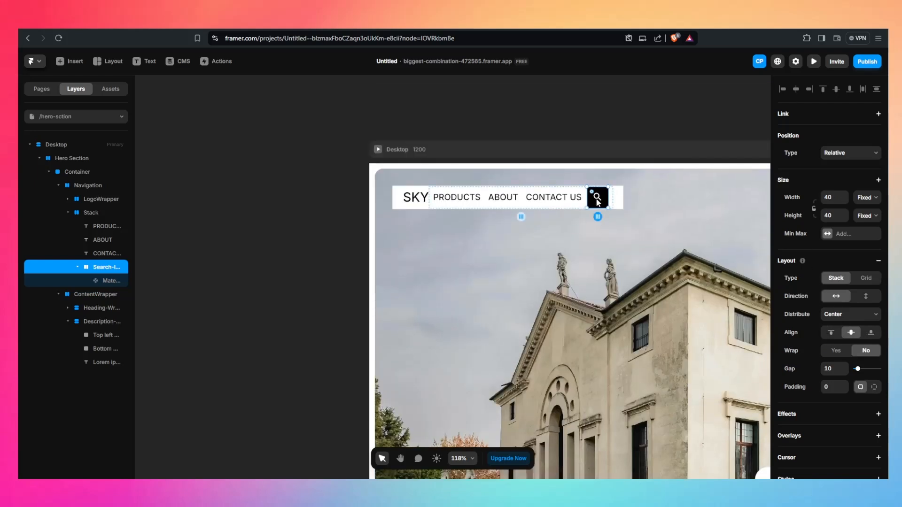
double_click(599, 201)
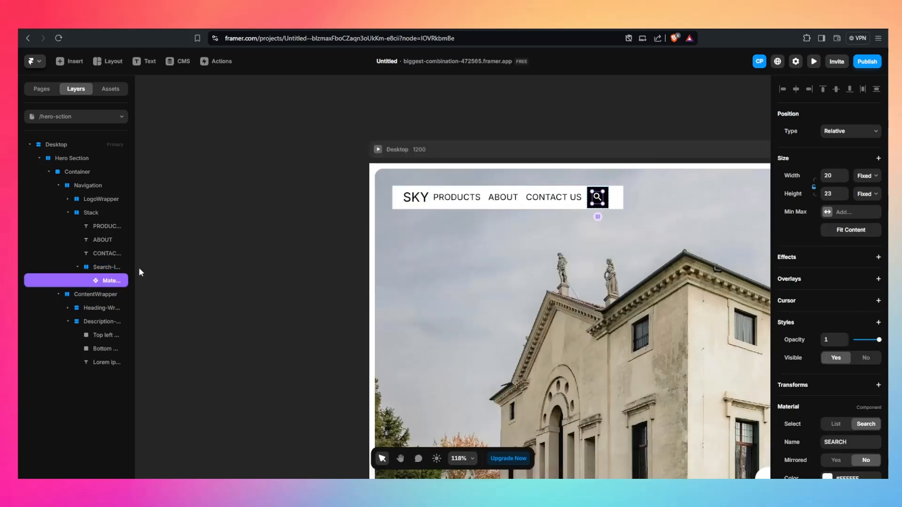
left_click(829, 177)
key("Return")
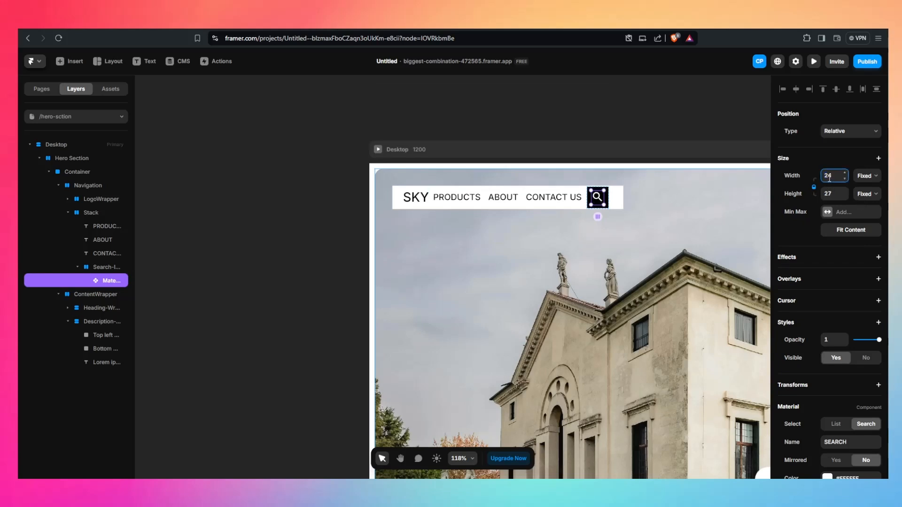
left_click(836, 191)
left_click(636, 246)
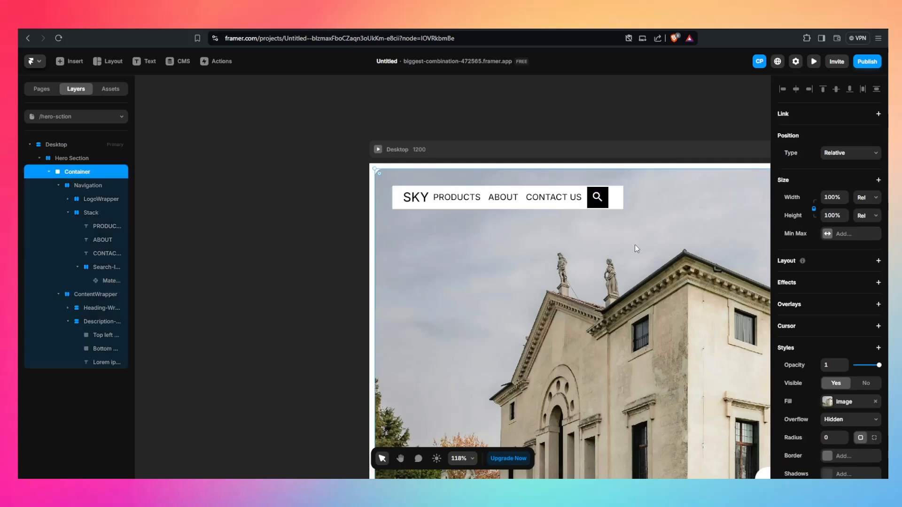
Round the corners of the black search icon wrapper with a radius of 8
left_click(590, 204, "ctrl")
scroll(852, 258, "down", 6)
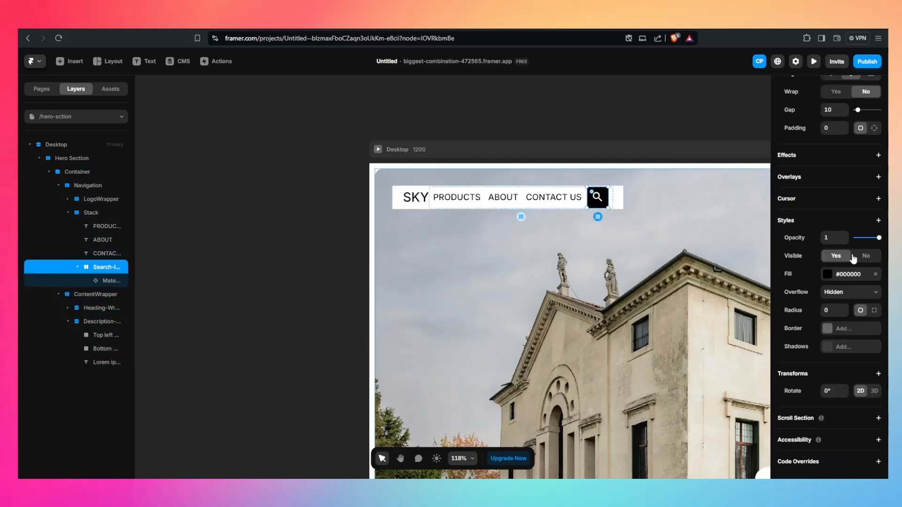
scroll(841, 233, "up", 3)
scroll(836, 279, "down", 3)
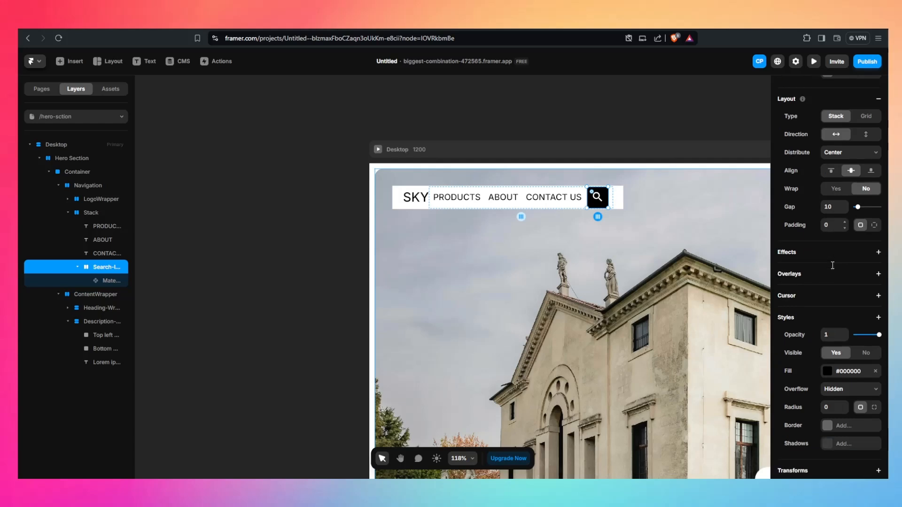
left_click(828, 311)
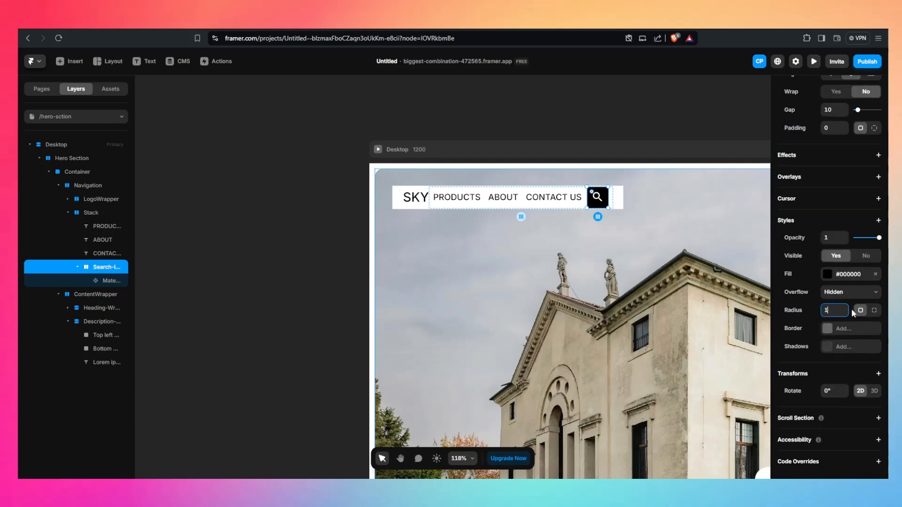
type("8")
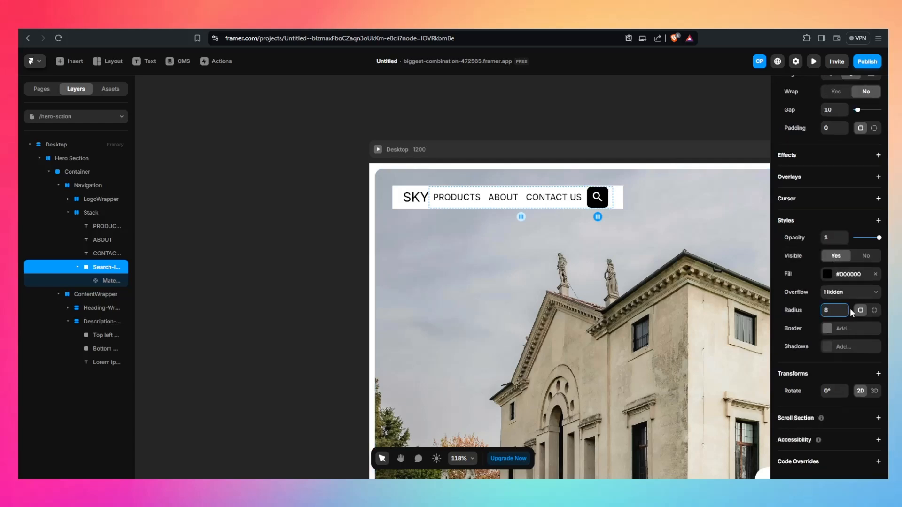
key("Return")
left_click(721, 205)
Set the search icon inside the black wrapper to a fixed width of 30 with locked proportions
left_click(601, 199, "ctrl")
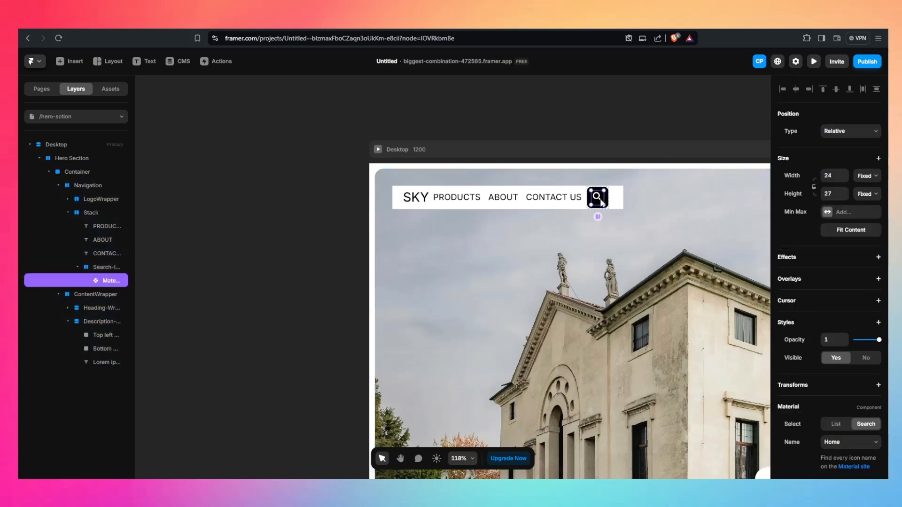
scroll(860, 227, "down", 1)
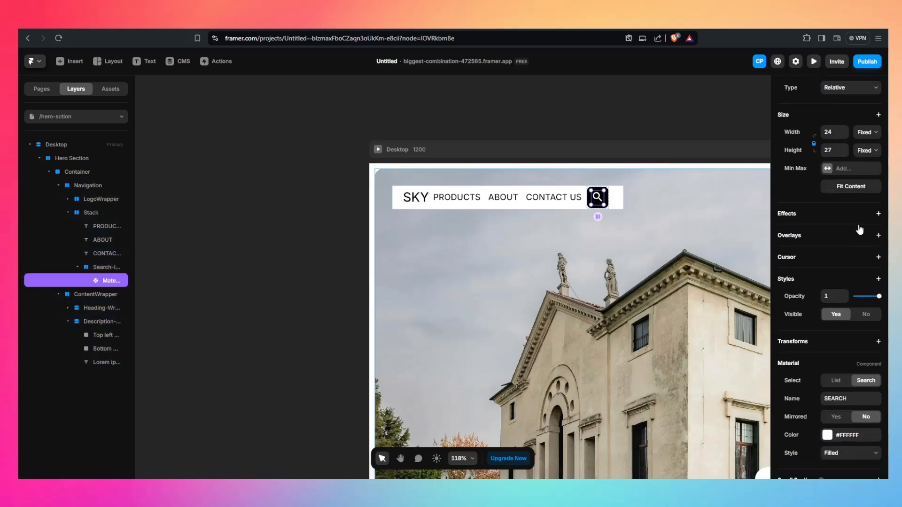
left_click(862, 154)
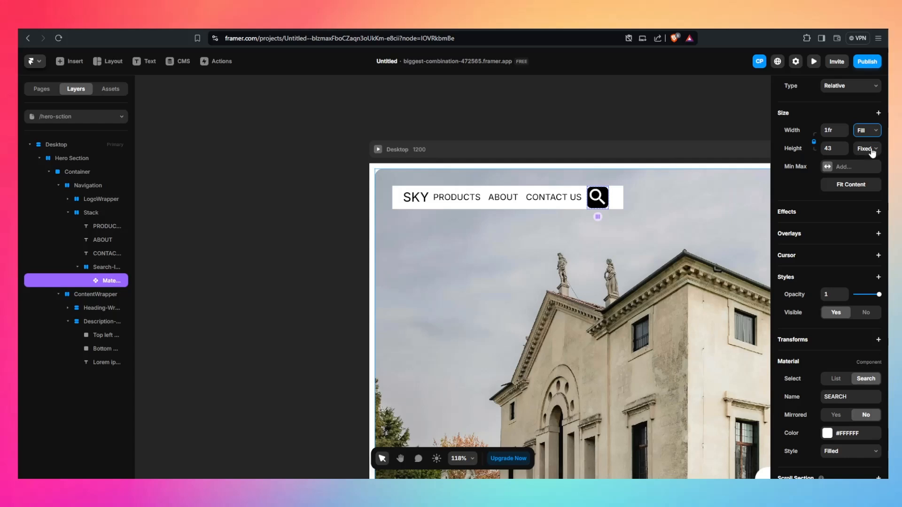
left_click(874, 131)
left_click(869, 149)
left_click(841, 133)
type("30")
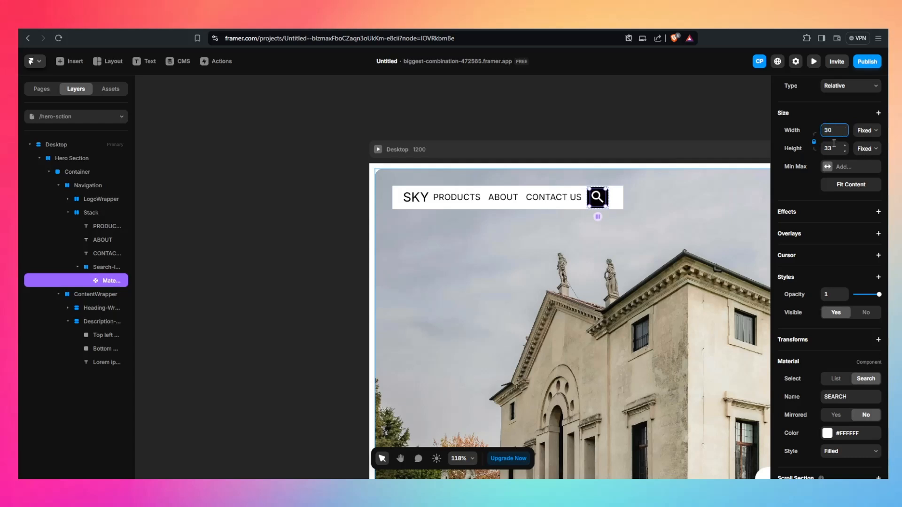
left_click(833, 149)
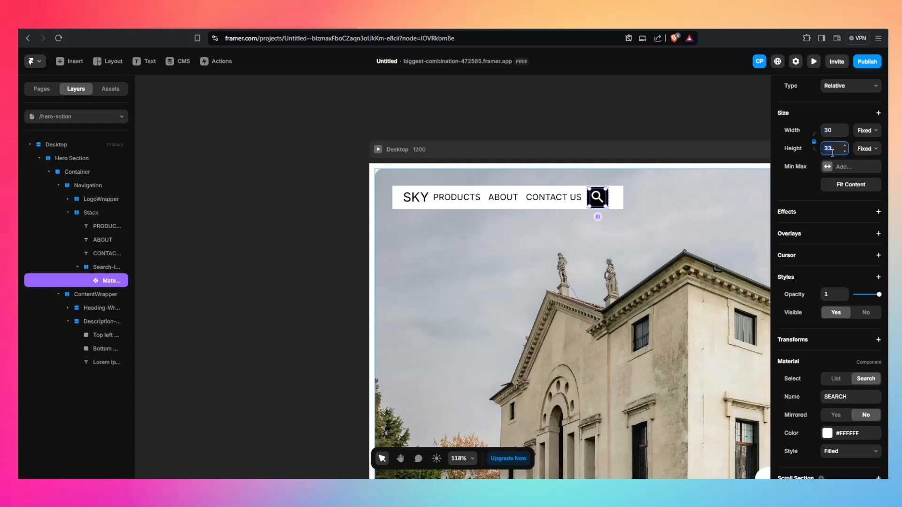
left_click(701, 207)
left_click(597, 198)
left_click_drag(598, 198, 598, 197)
left_click(669, 199)
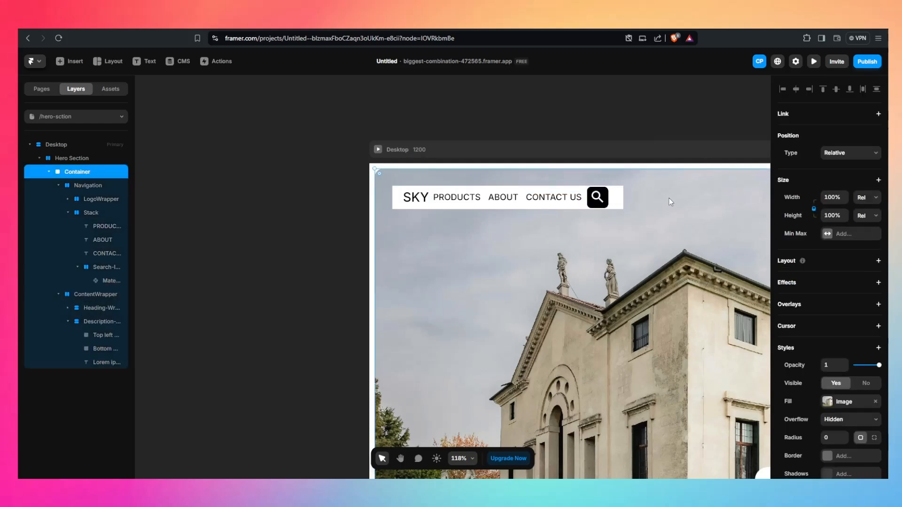
left_click(437, 203)
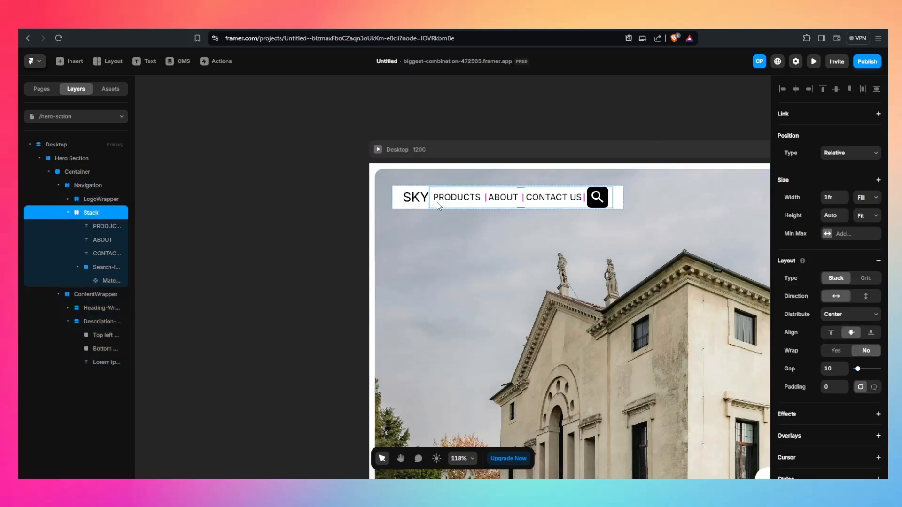
left_click(597, 213)
left_click(458, 198)
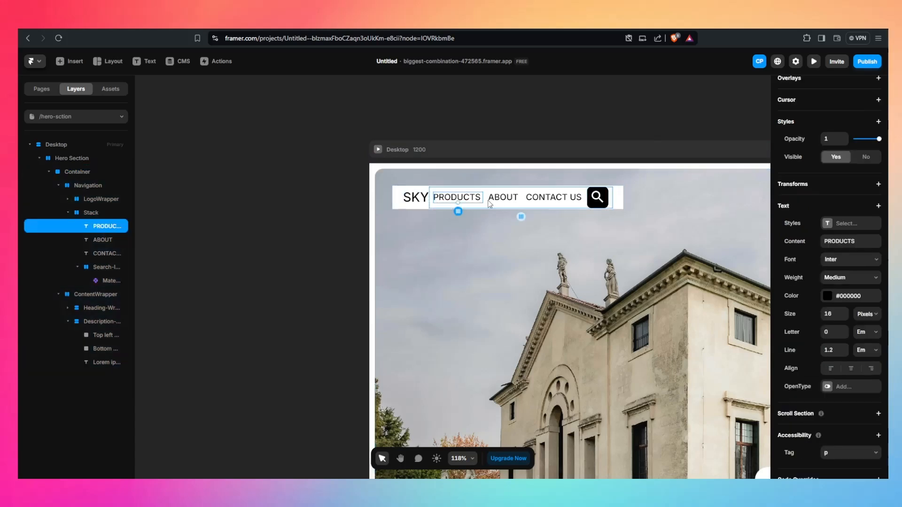
left_click(516, 217)
left_click(496, 200)
left_click(520, 216)
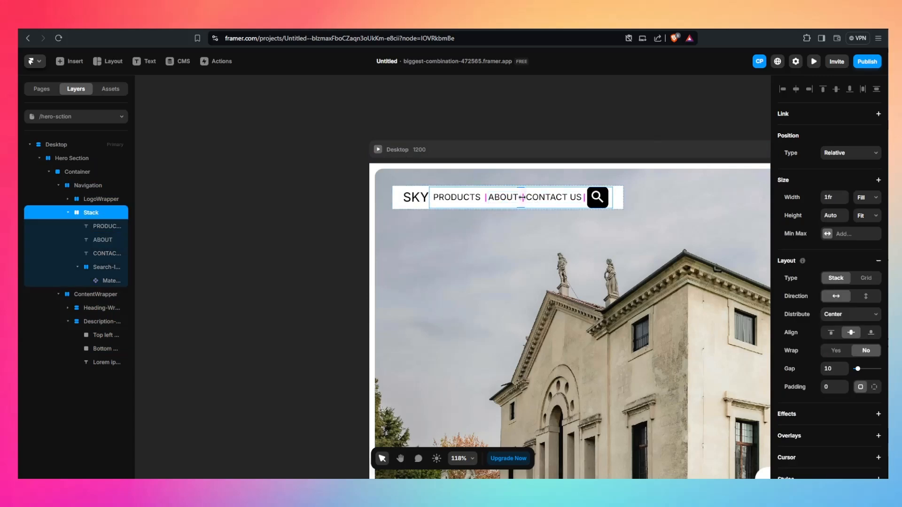
left_click_drag(522, 197, 522, 198)
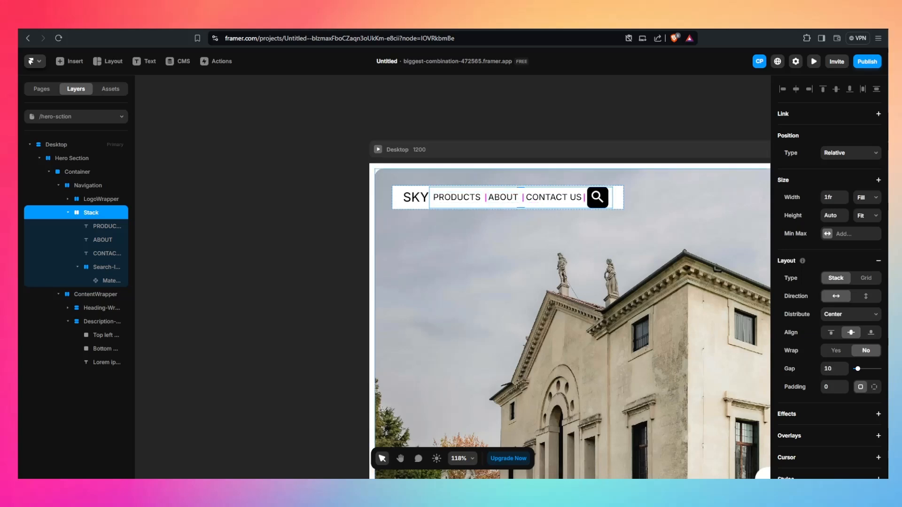
left_click(495, 216)
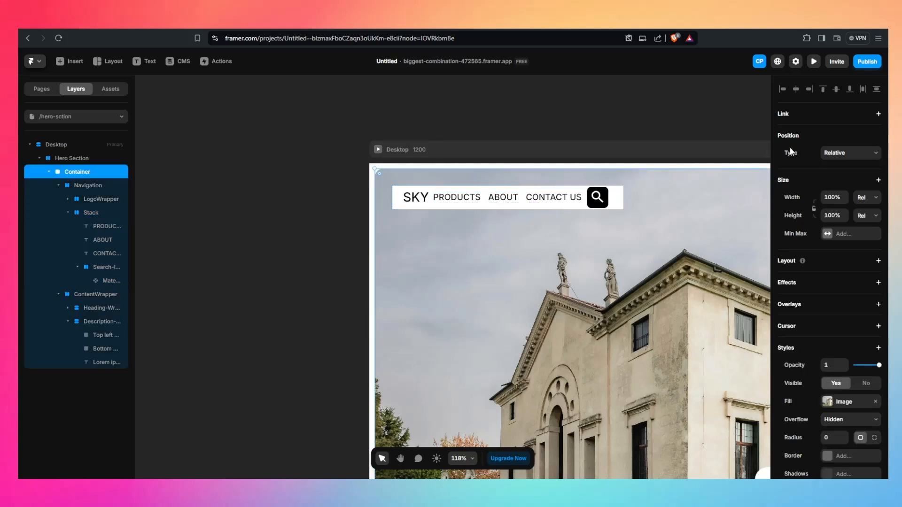
Set the navigation bar's padding to 10 and its stack distribution to Center
left_click(622, 196)
scroll(825, 303, "down", 3)
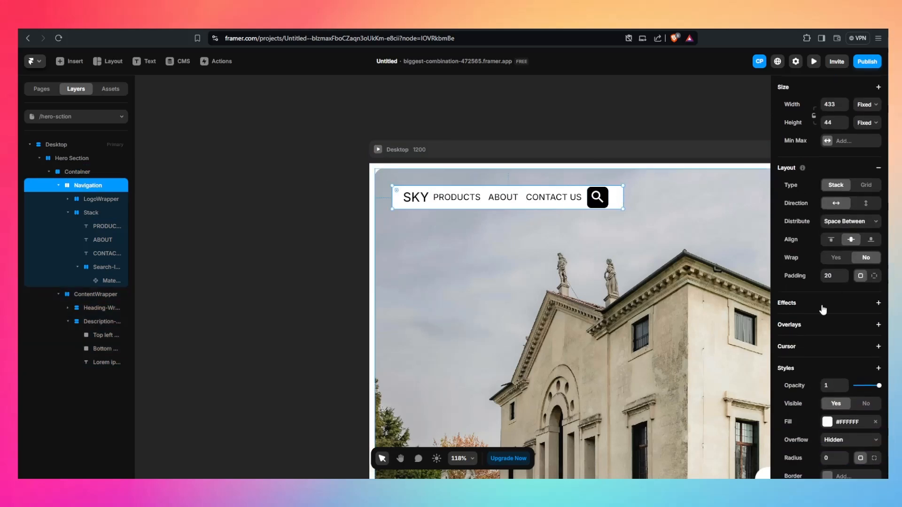
left_click(835, 259)
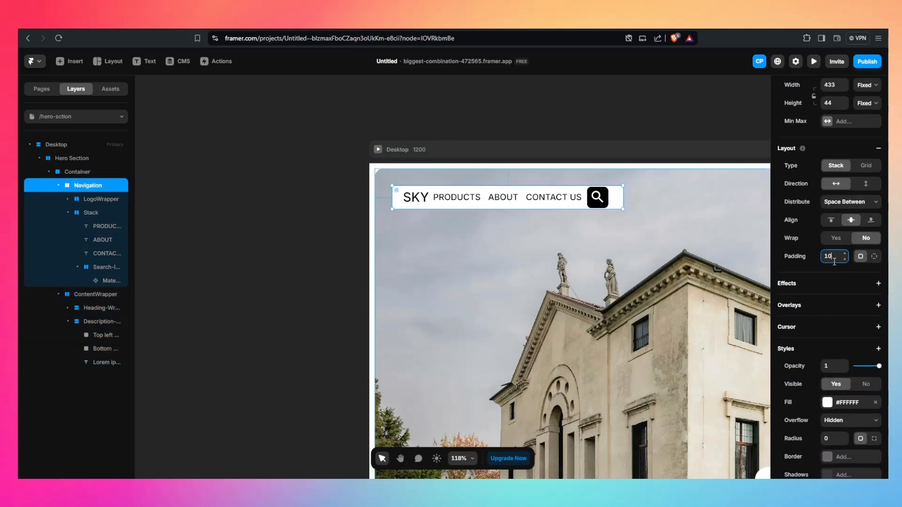
type("10")
key("Return")
left_click(839, 202)
left_click(840, 222)
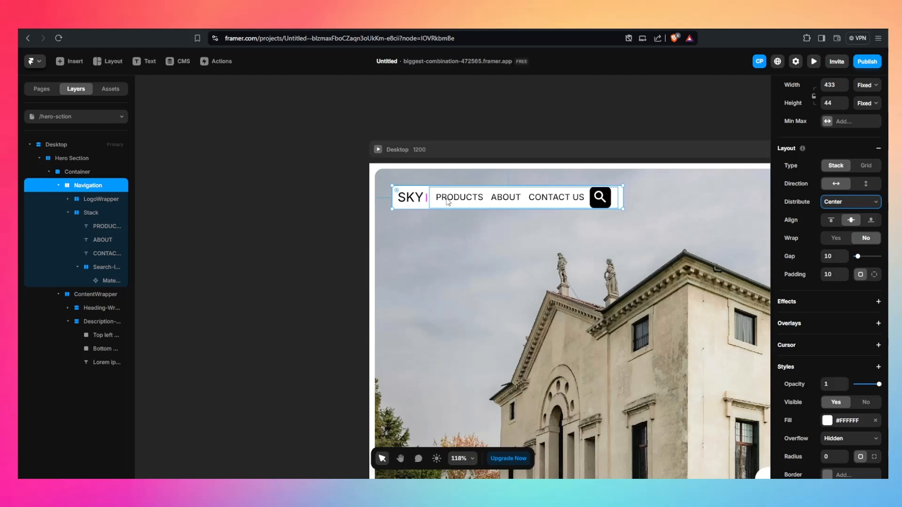
Set the gap between the SKY logo and the links stack in the navigation bar to 30
left_click_drag(425, 198, 434, 198)
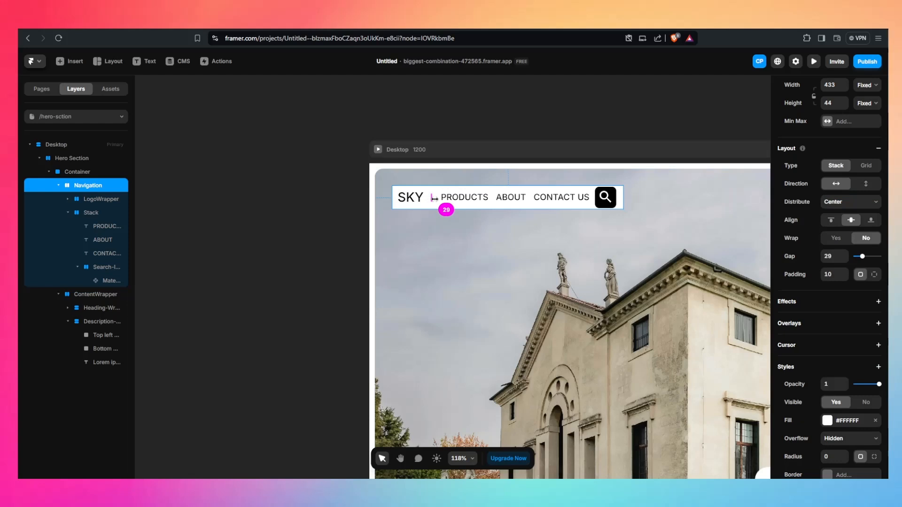
left_click_drag(435, 198, 435, 198)
key("BackSpace")
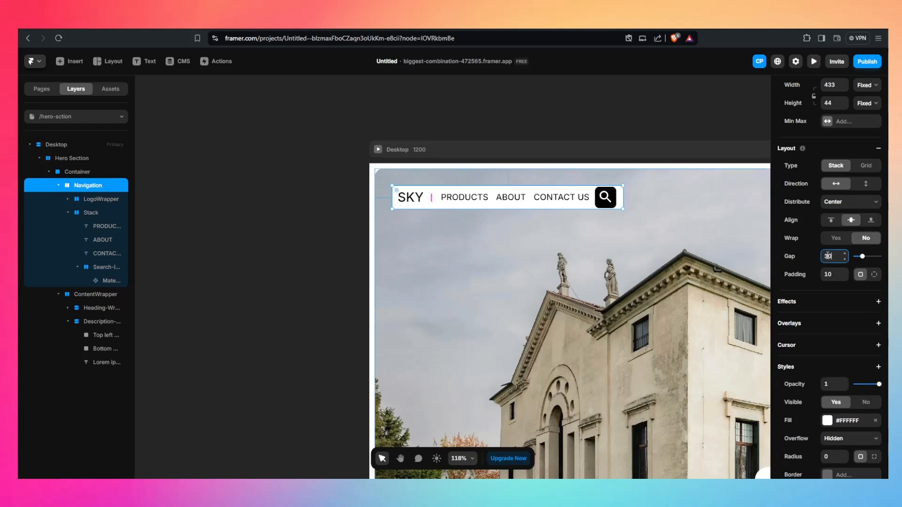
type("30")
key("Return")
left_click(558, 268)
scroll(735, 305, "down", 2)
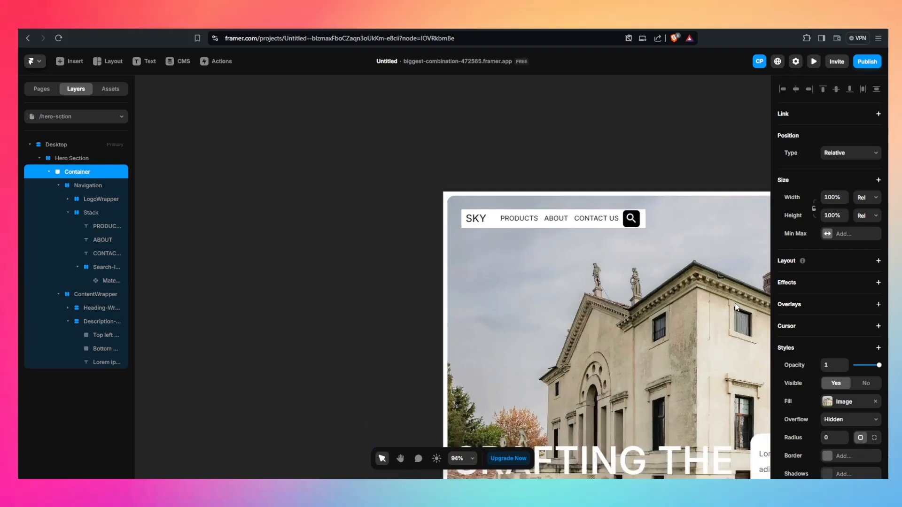
Resize the black search icon wrapper to a width of 30 and a height of 30
left_click(631, 224)
left_click(106, 267)
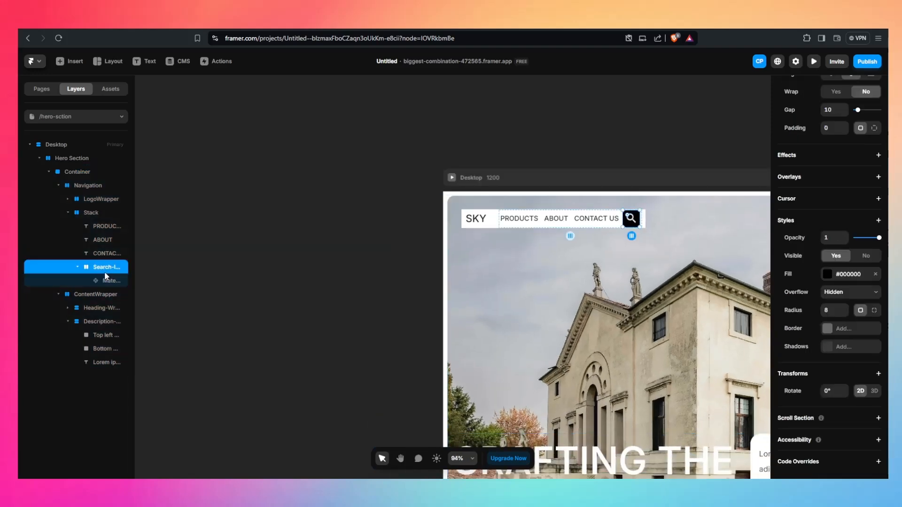
scroll(848, 233, "up", 5)
left_click(834, 165)
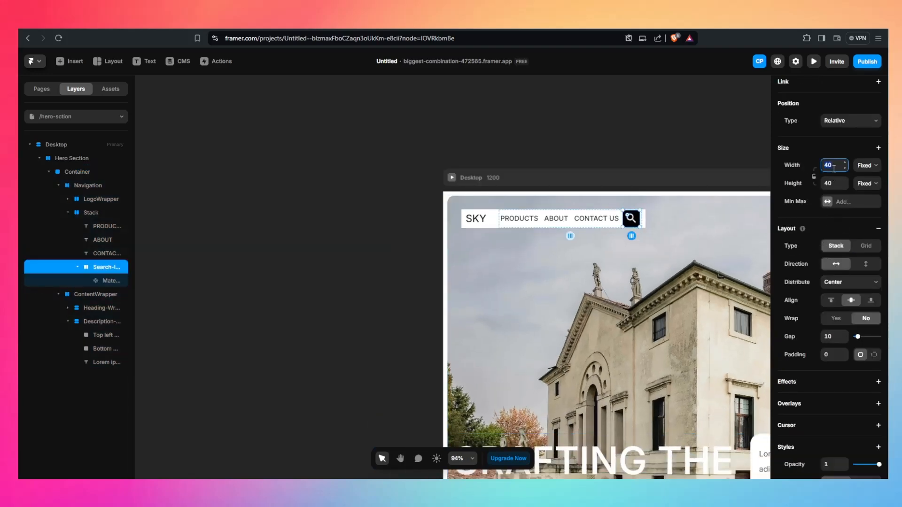
key("BackSpace")
type("30")
key("Return")
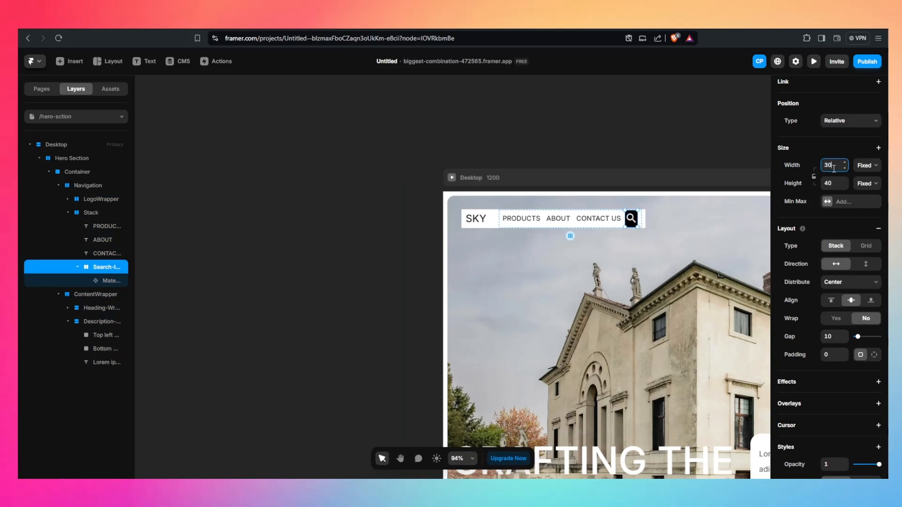
left_click(832, 185)
type("30")
key("Return")
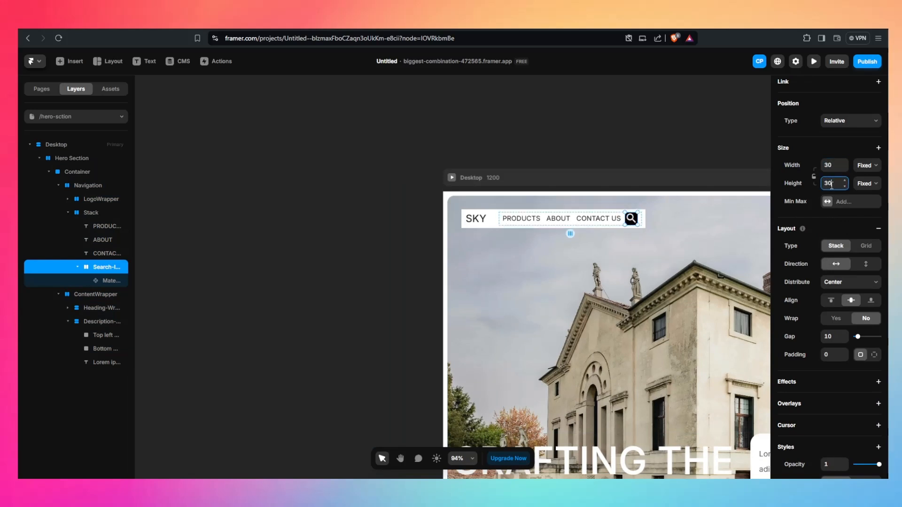
Resize the search icon inside the wrapper to a width of 24 and a height of 27
left_click(109, 281)
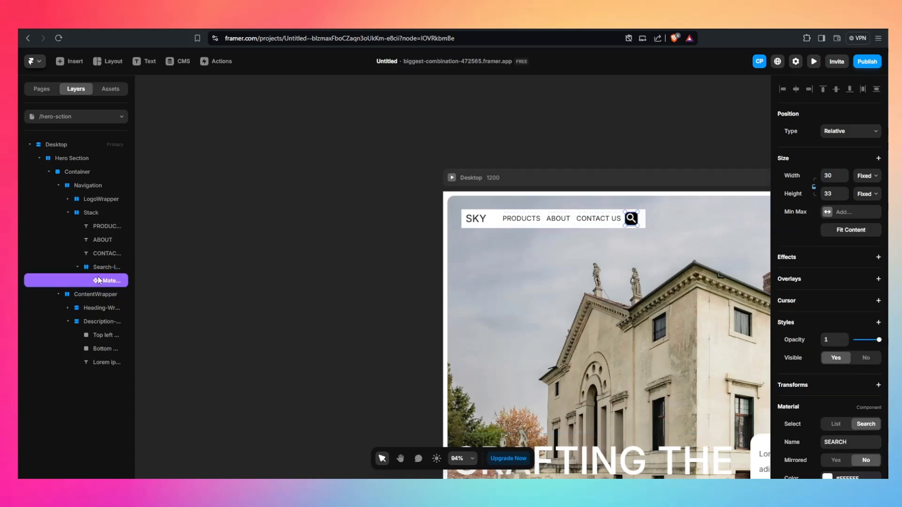
left_click(835, 177)
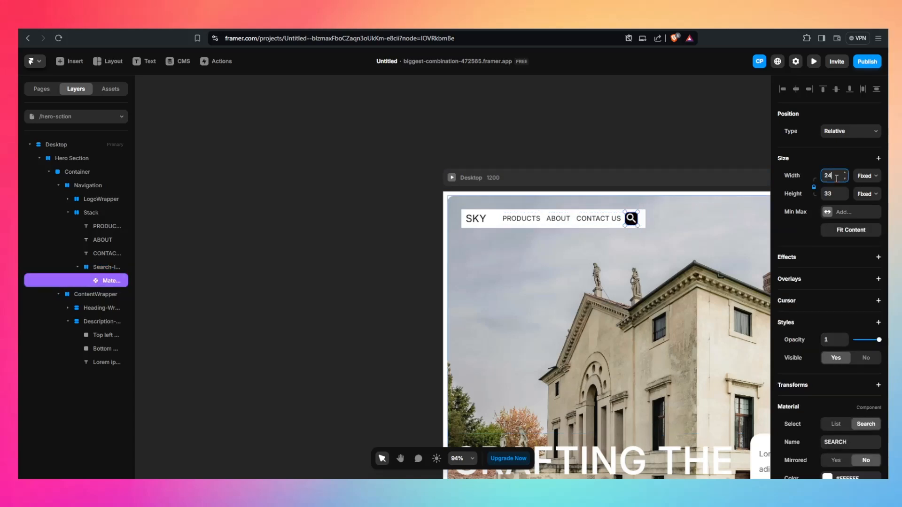
key("Return")
left_click(837, 197)
key("Return")
left_click(833, 200)
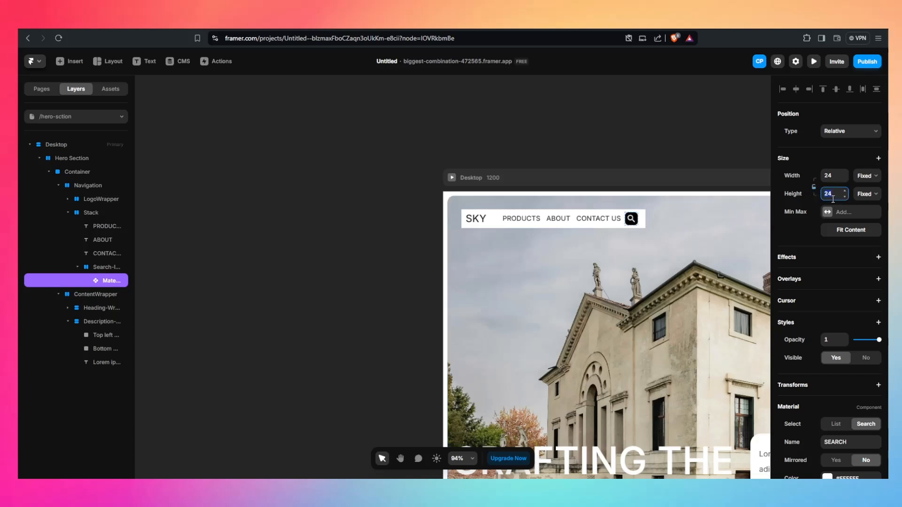
type("27")
key("Return")
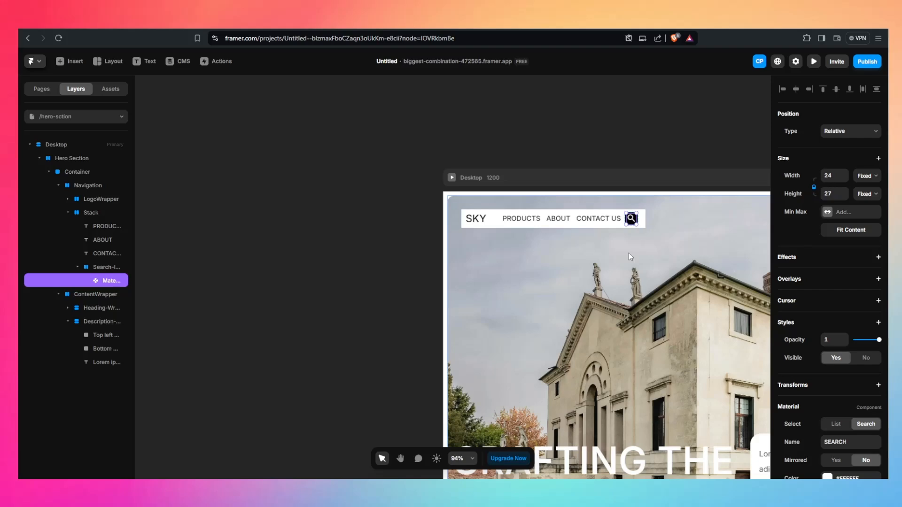
Preview the desktop hero section, widen the preview to 1570, and return to the canvas
left_click(669, 240)
scroll(530, 208, "down", 5)
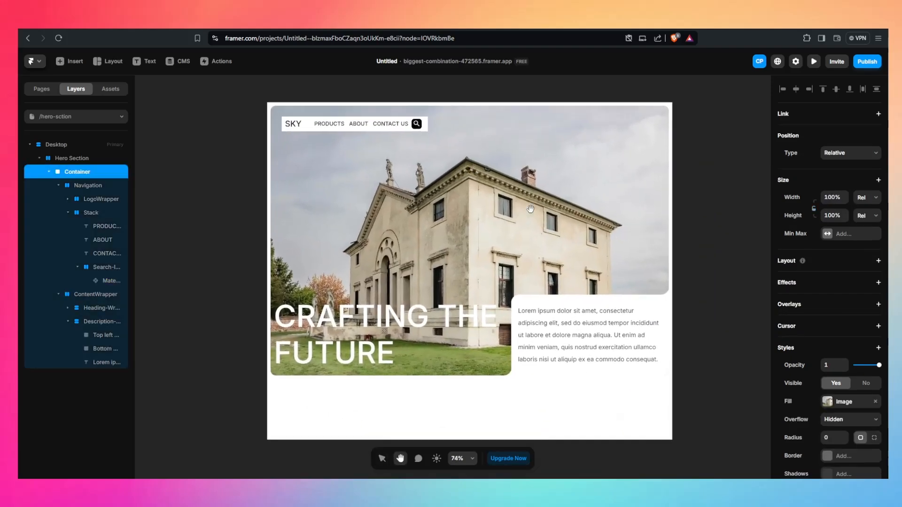
left_click(276, 89)
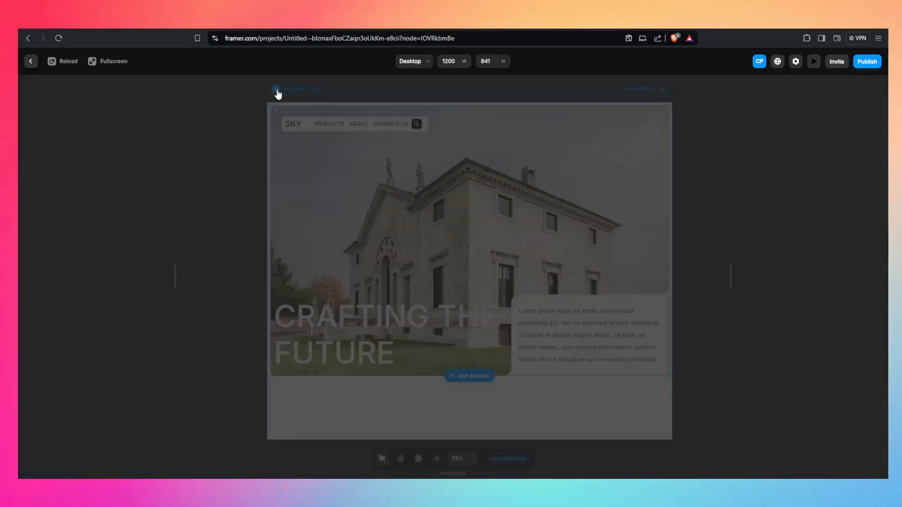
left_click_drag(730, 276, 820, 267)
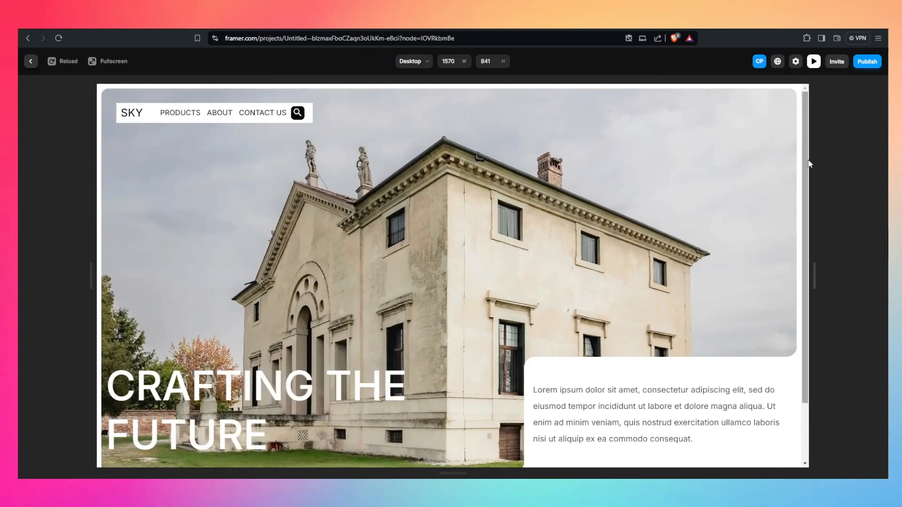
left_click(814, 62)
Round the corners of the white navigation bar with a radius of 12
left_click(103, 186)
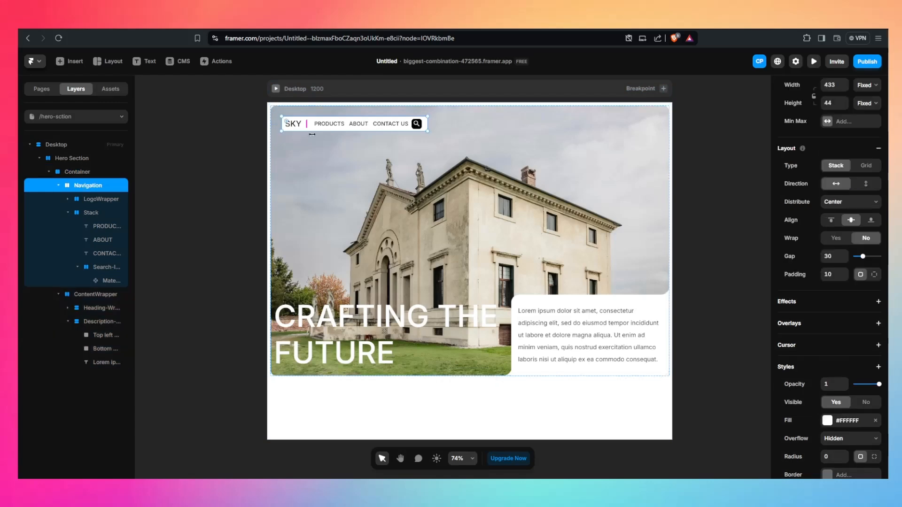
scroll(836, 282, "down", 5)
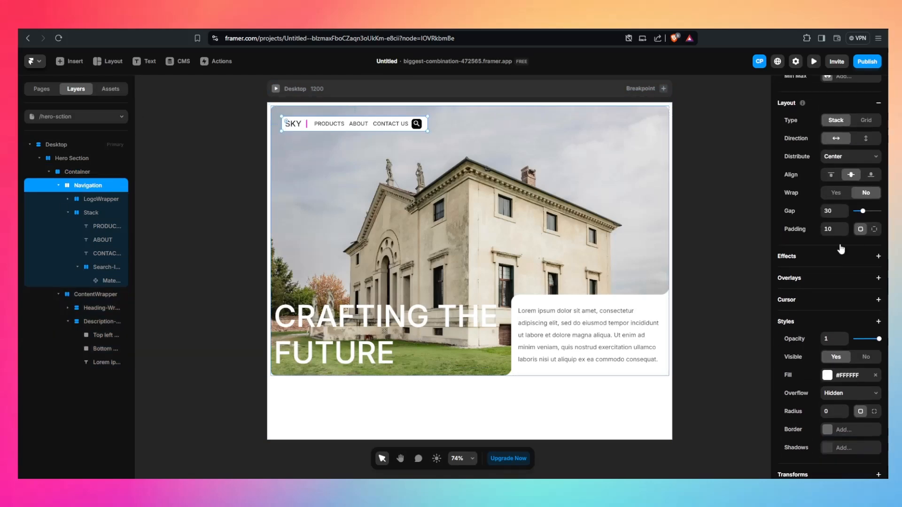
left_click(836, 335)
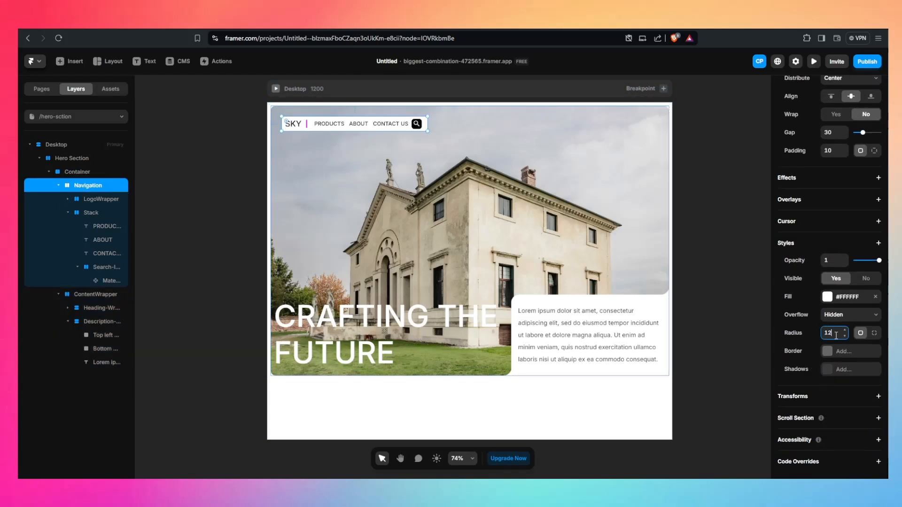
left_click(514, 141)
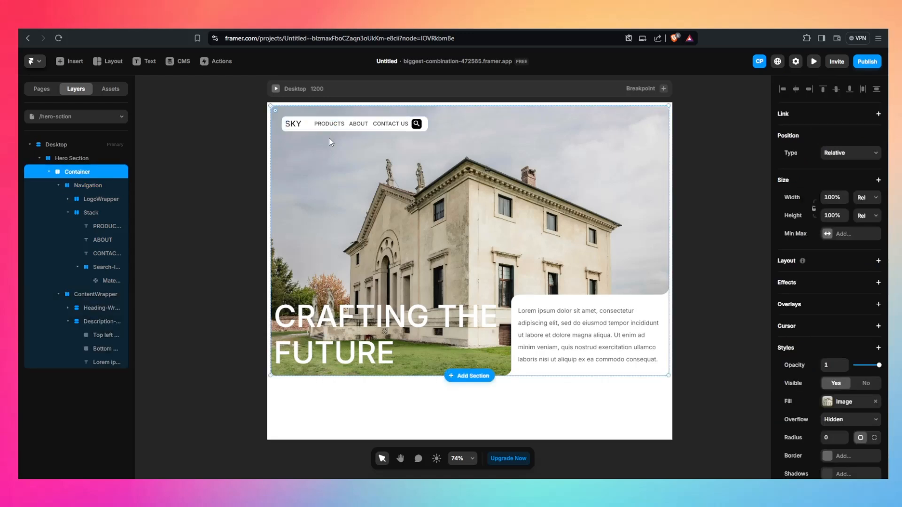
Give the SKY logo text in the navigation bar a heavier Inter font weight than Medium
left_click(295, 128)
scroll(843, 299, "down", 2)
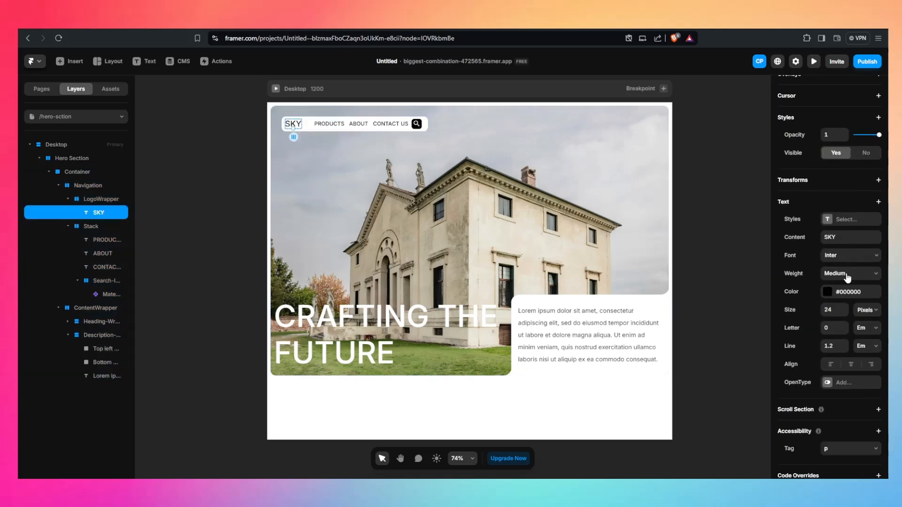
left_click(847, 278)
left_click(840, 371)
left_click(543, 166)
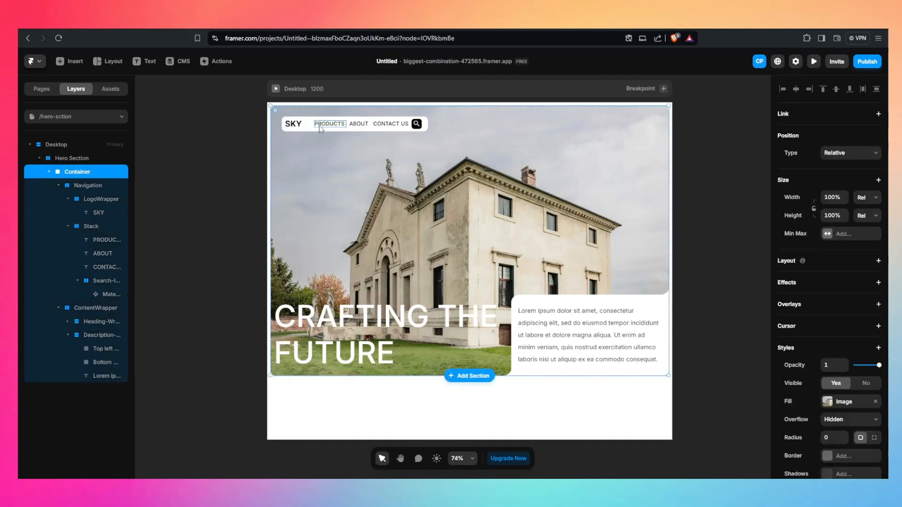
left_click(322, 125)
left_click(578, 141)
Preview the desktop page widened to 1870, examine the hero section from its navigation bar to the description box, and return to the canvas
scroll(634, 178, "up", 1)
left_click(288, 123)
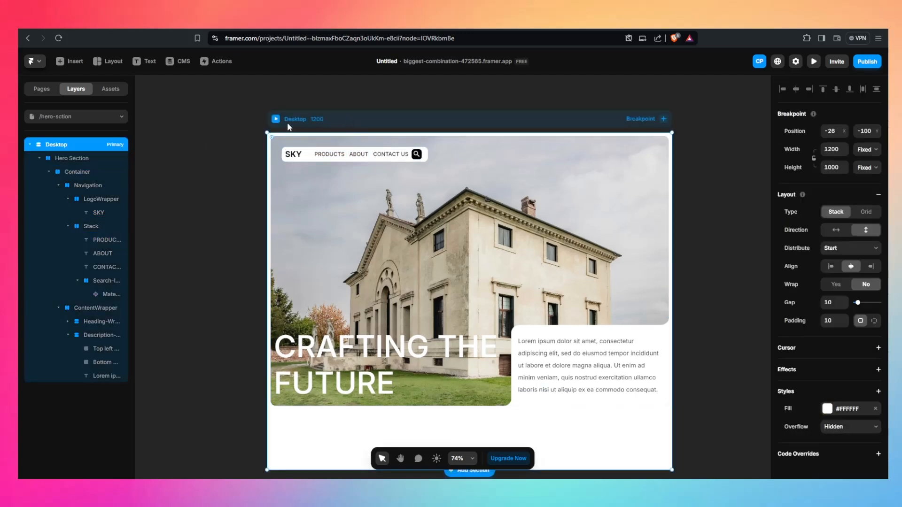
left_click(277, 121)
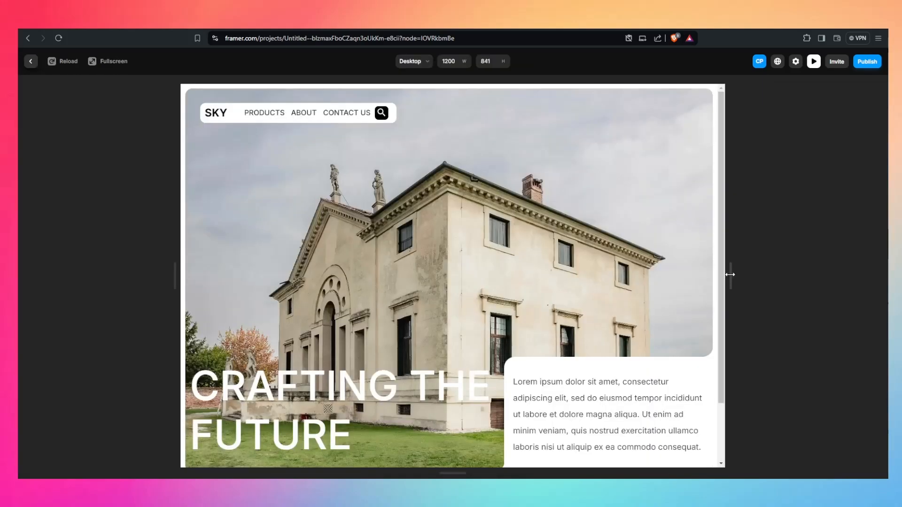
left_click_drag(730, 275, 885, 296)
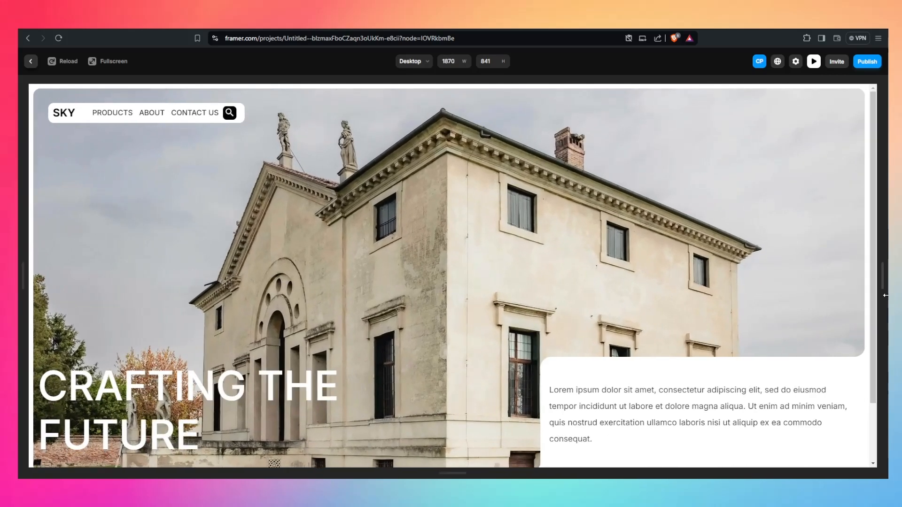
scroll(537, 404, "down", 2)
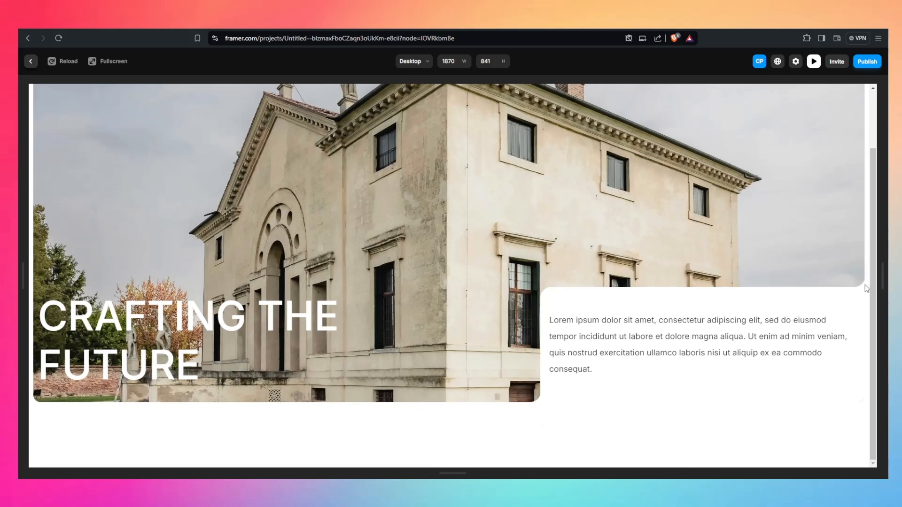
scroll(83, 394, "up", 2)
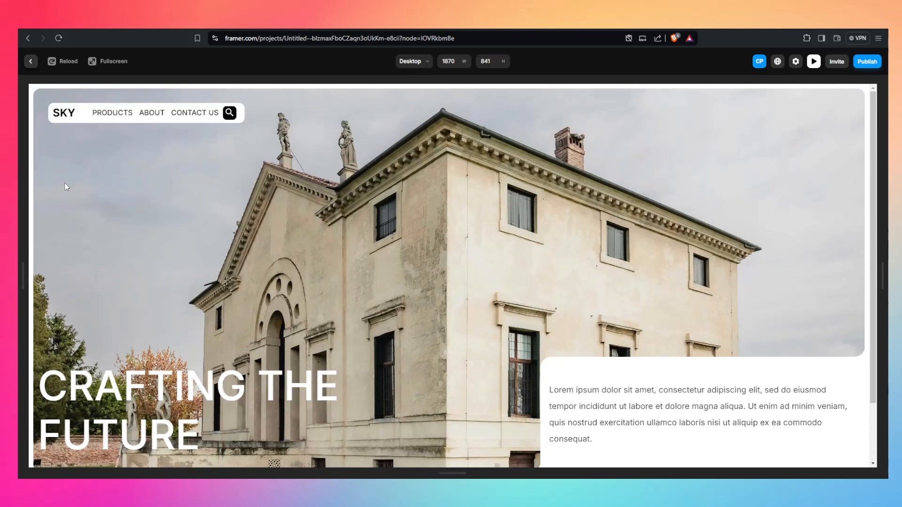
scroll(818, 302, "down", 2)
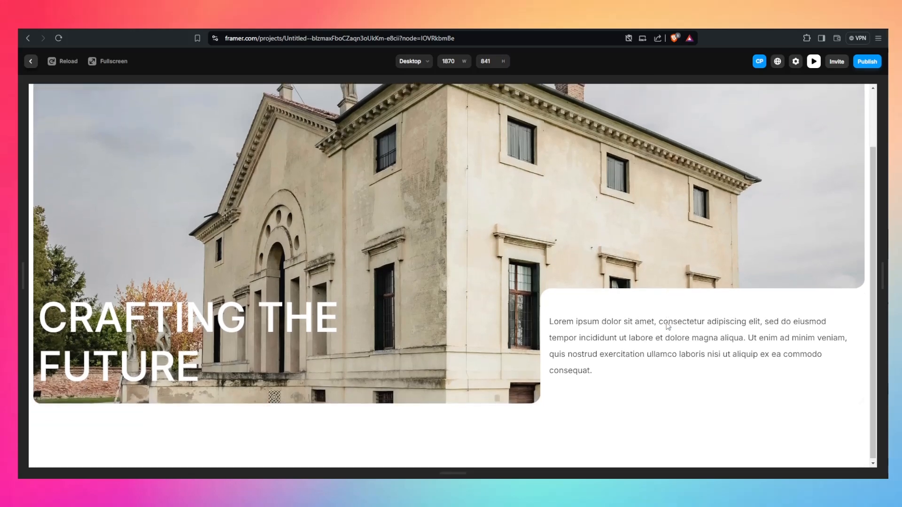
scroll(818, 235, "up", 2)
left_click(814, 62)
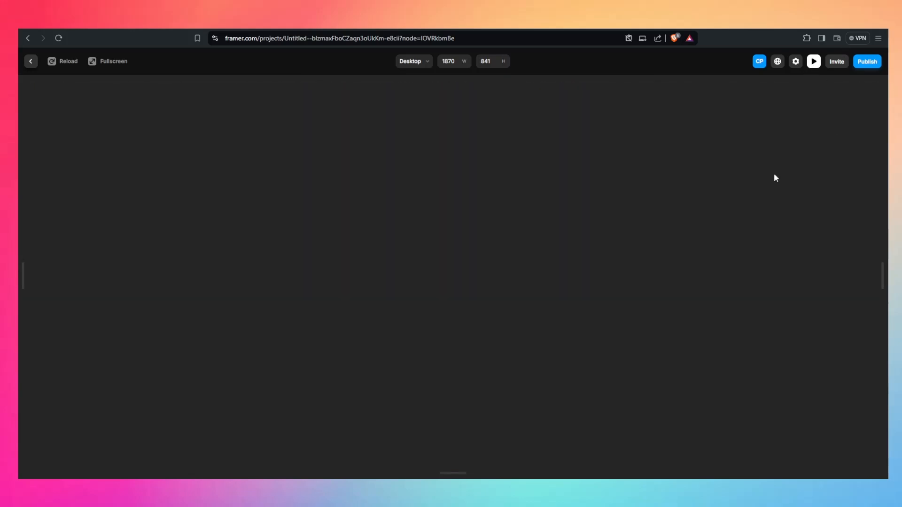
scroll(463, 207, "down", 3)
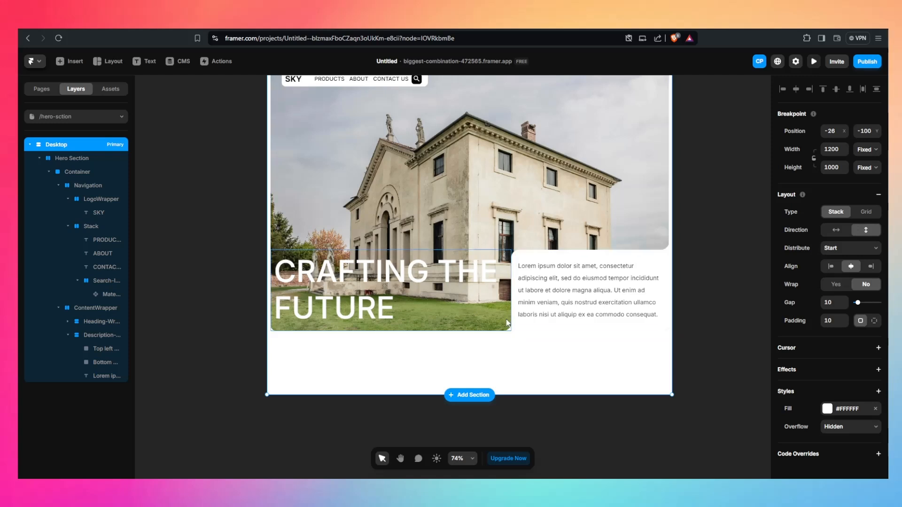
scroll(477, 253, "up", 3)
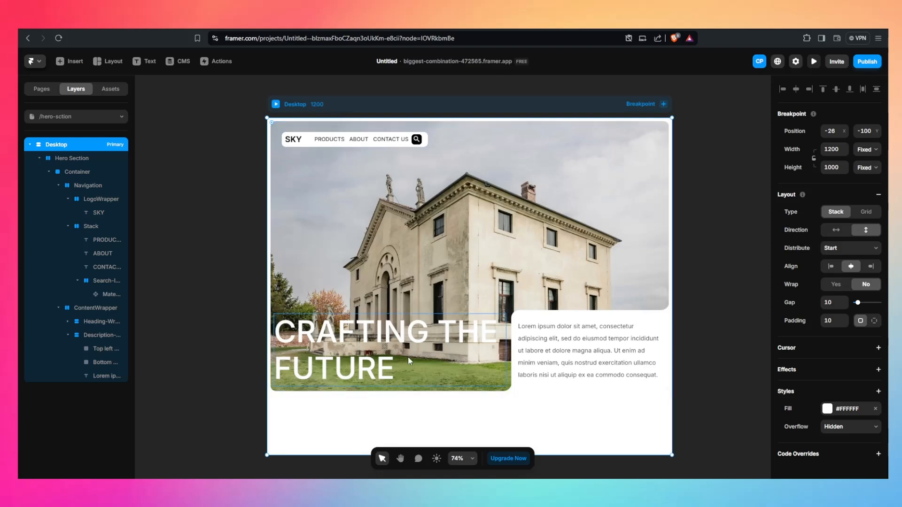
scroll(510, 317, "down", 4)
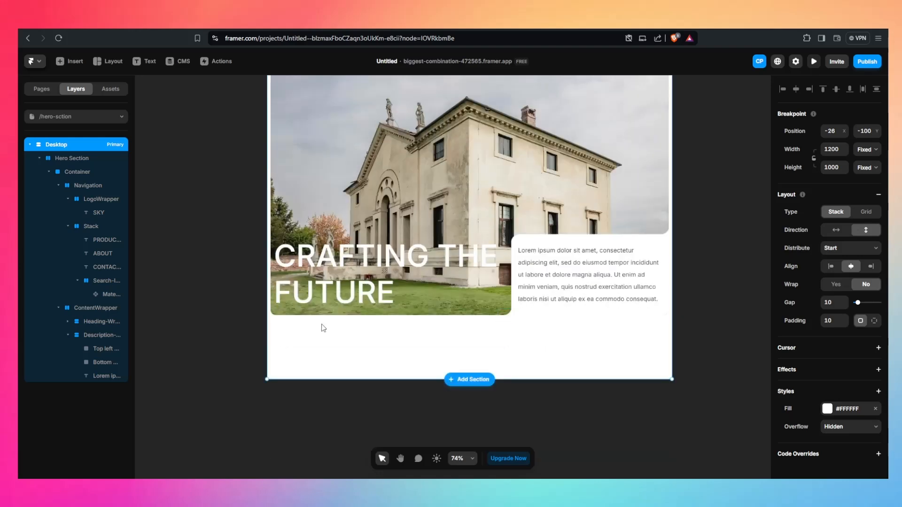
scroll(495, 336, "up", 3)
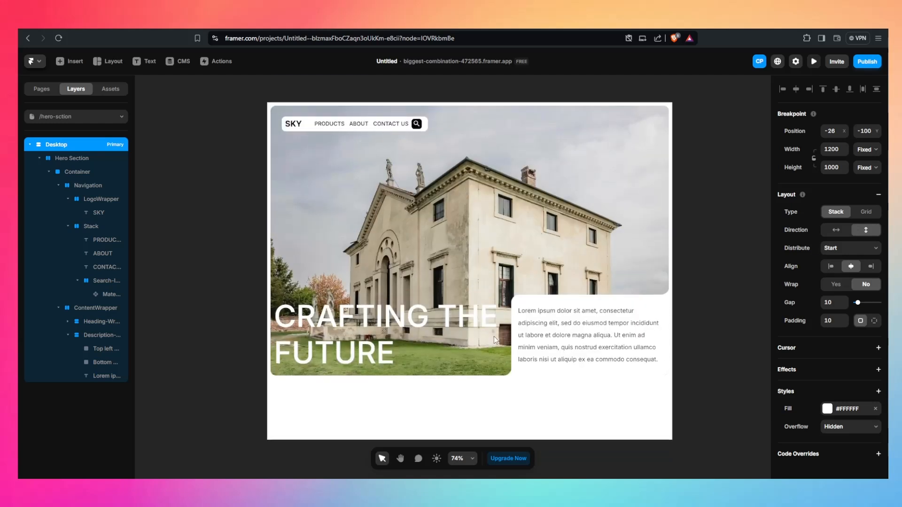